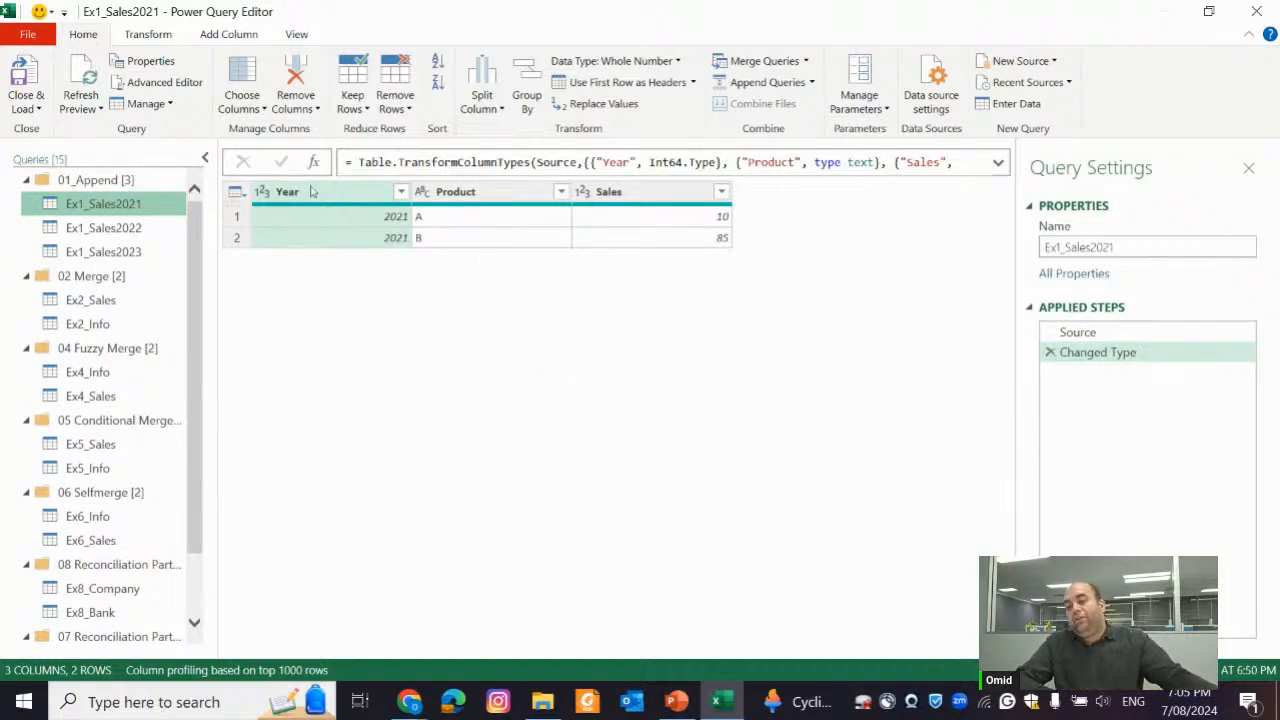
# Review the Ex1_Sales2021, Ex1_Sales2022 and Ex1_Sales2023 queries in the 01_Append group to compare their columns
pyautogui.scroll(-1, 110, 309)
pyautogui.scroll(1, 110, 308)
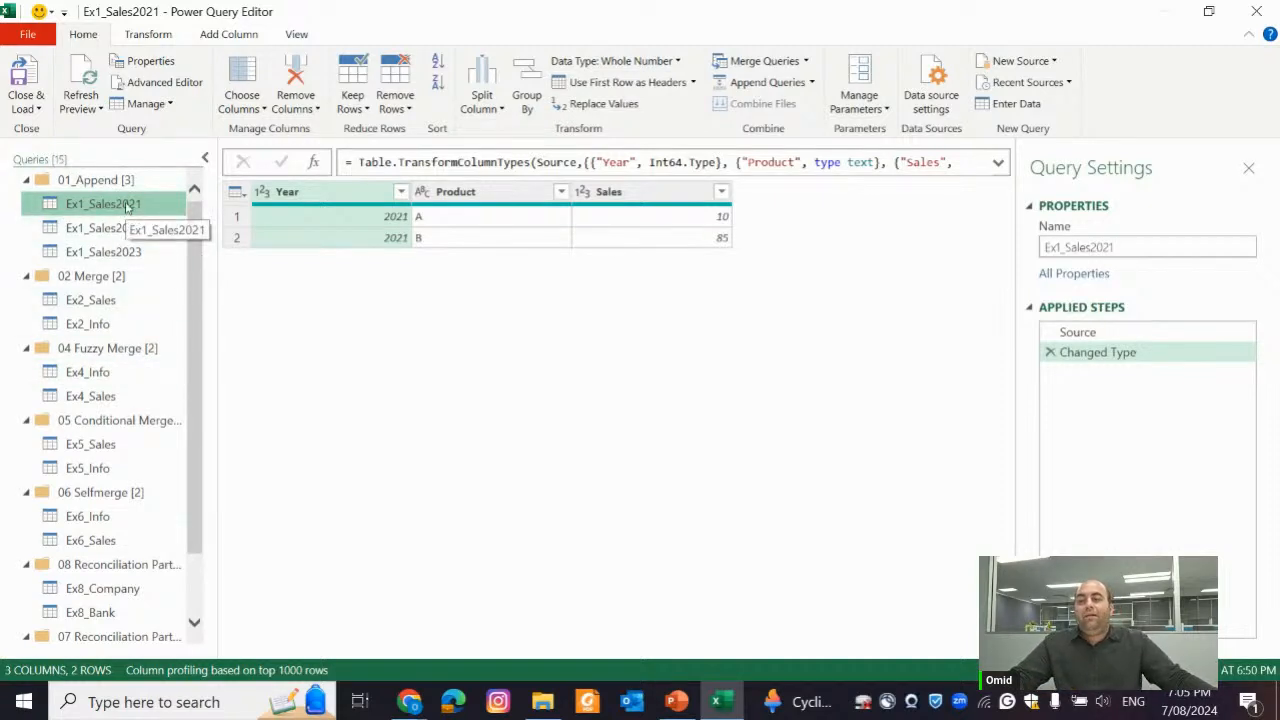
pyautogui.press('Down')
pyautogui.press('Down')
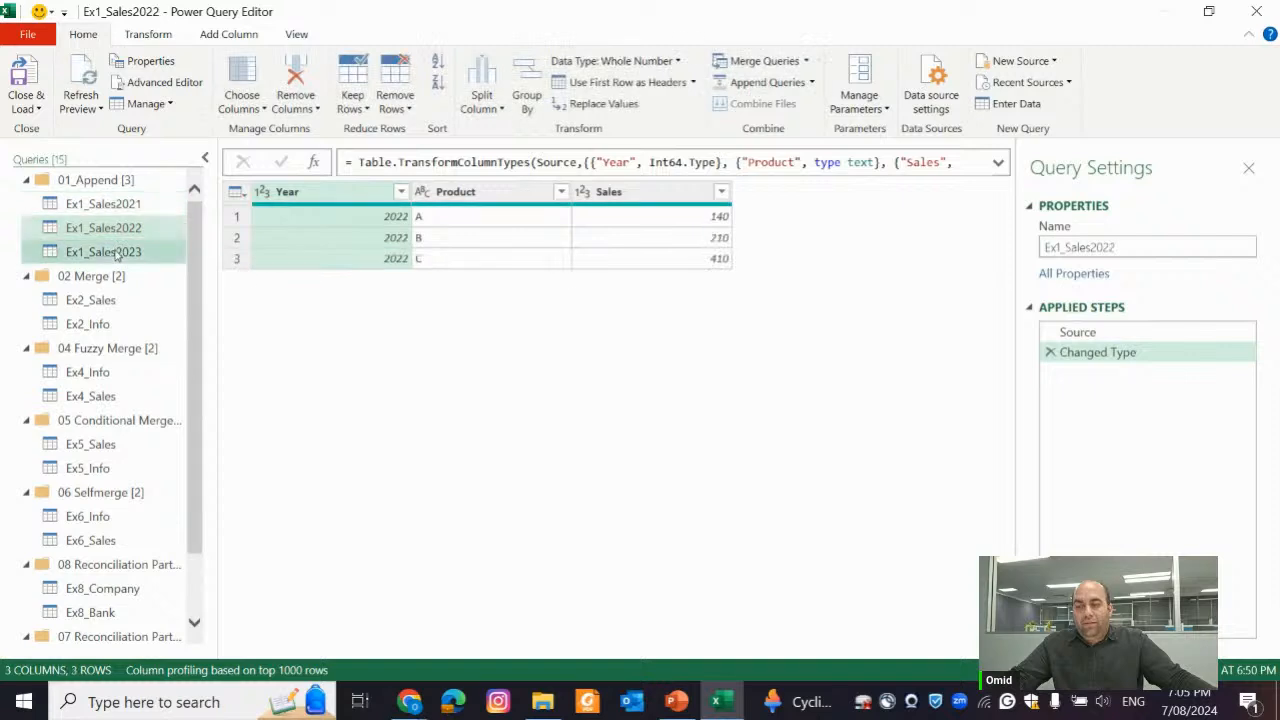
pyautogui.click(129, 205)
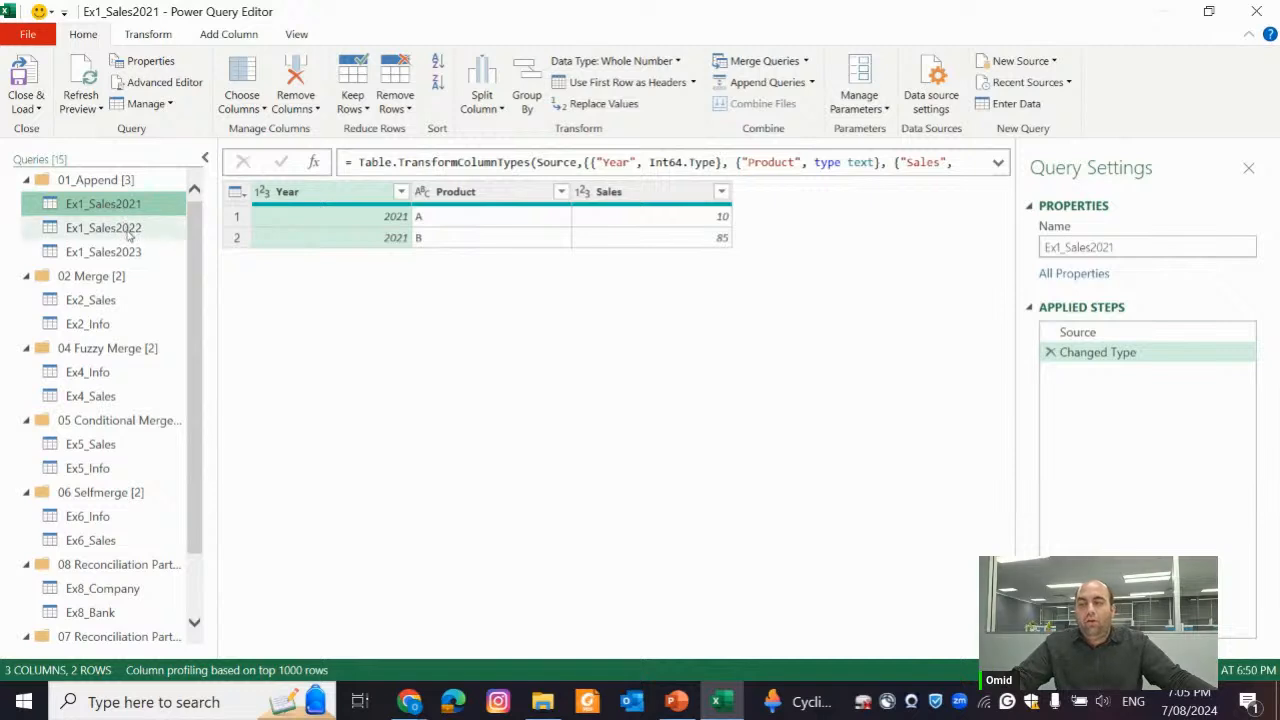
pyautogui.click(128, 228)
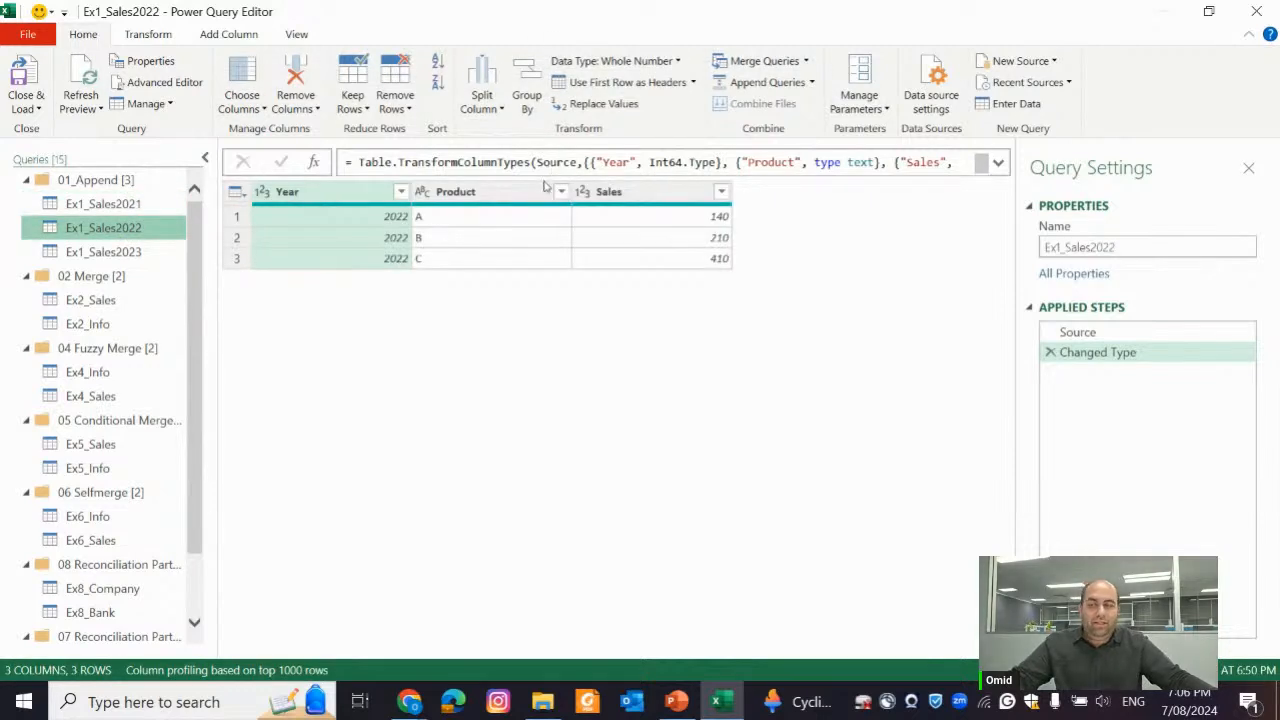
pyautogui.keyDown('ctrl'); pyautogui.click(153, 248); pyautogui.keyUp('ctrl')
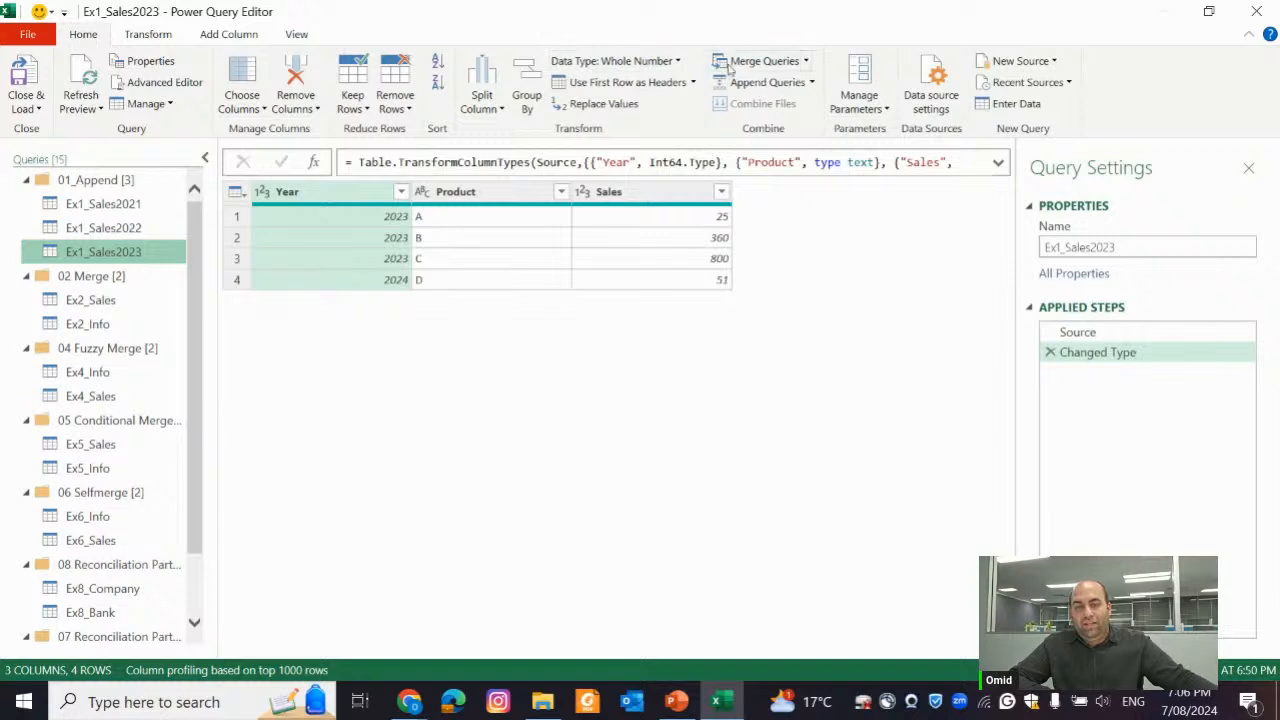
pyautogui.click(812, 83)
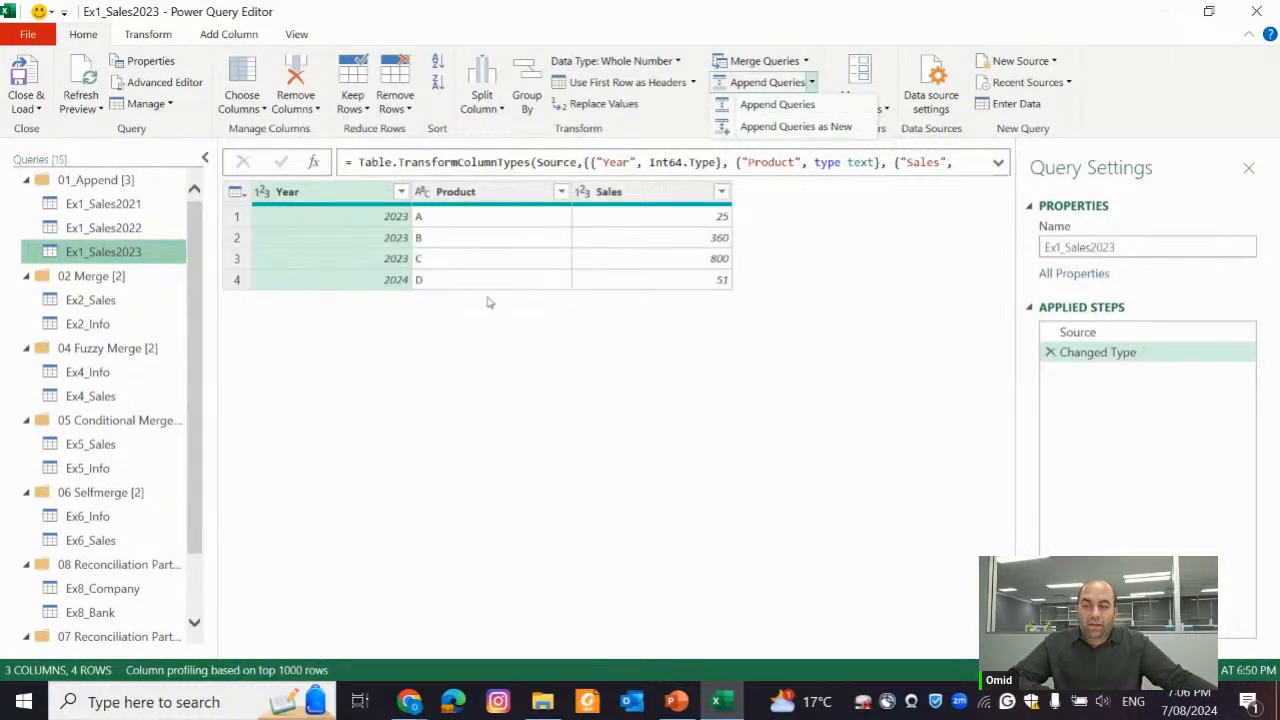
pyautogui.click(784, 130)
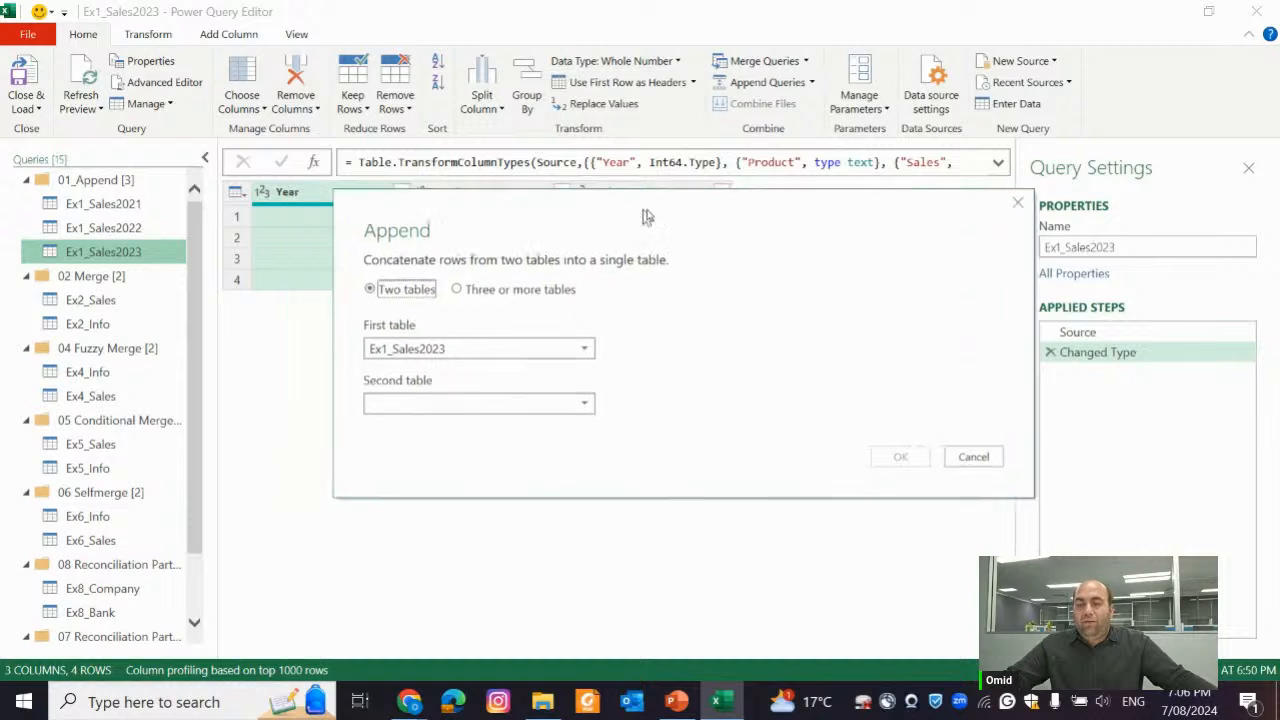
pyautogui.moveTo(643, 217); pyautogui.dragTo(800, 129)
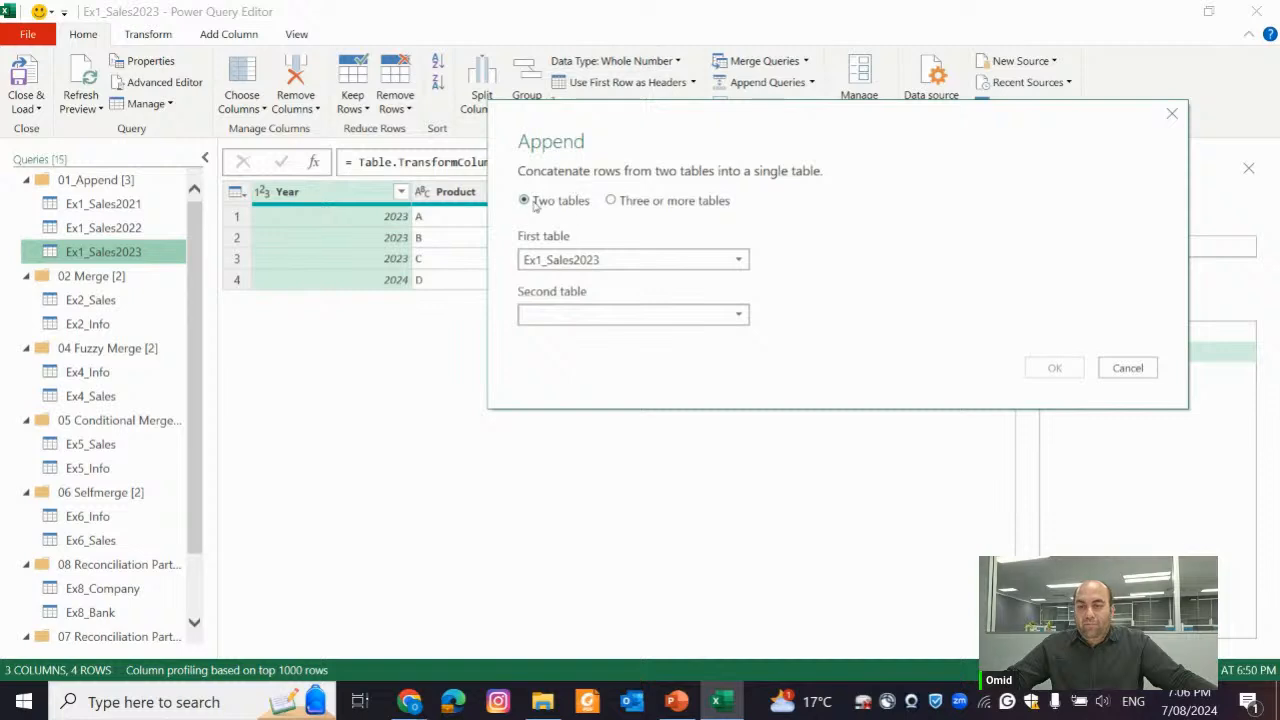
pyautogui.click(611, 201)
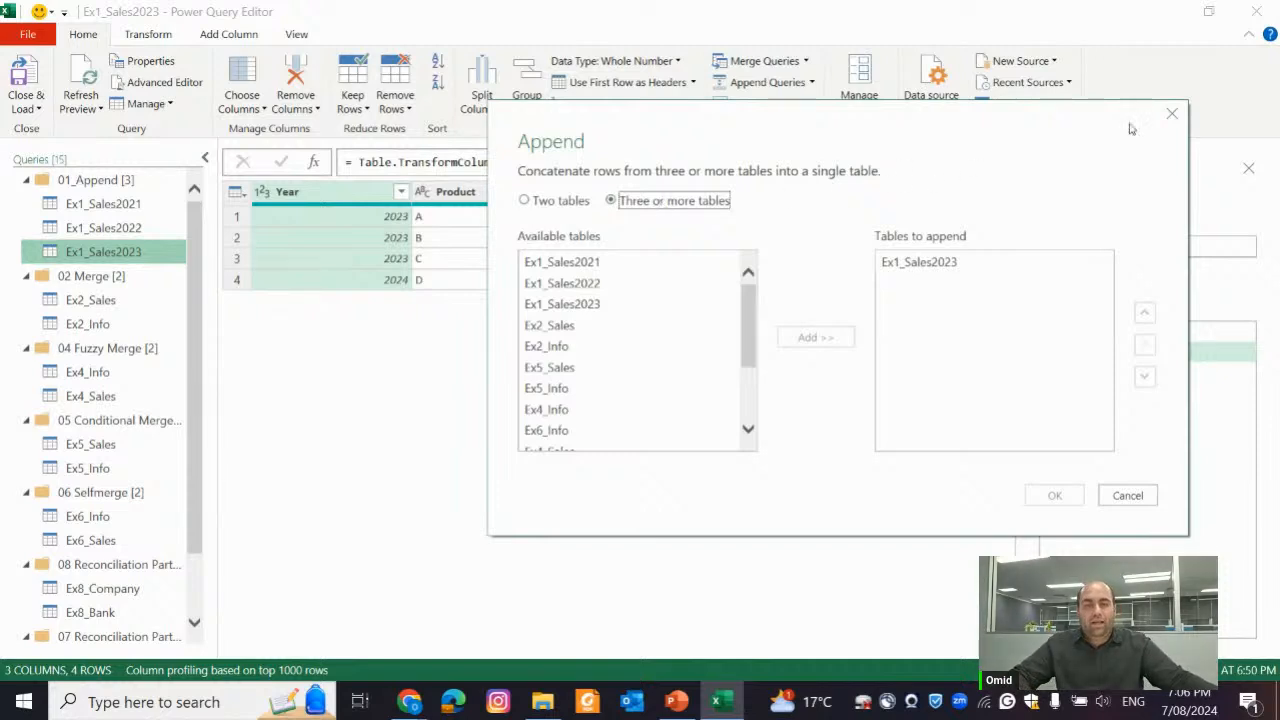
pyautogui.click(1171, 114)
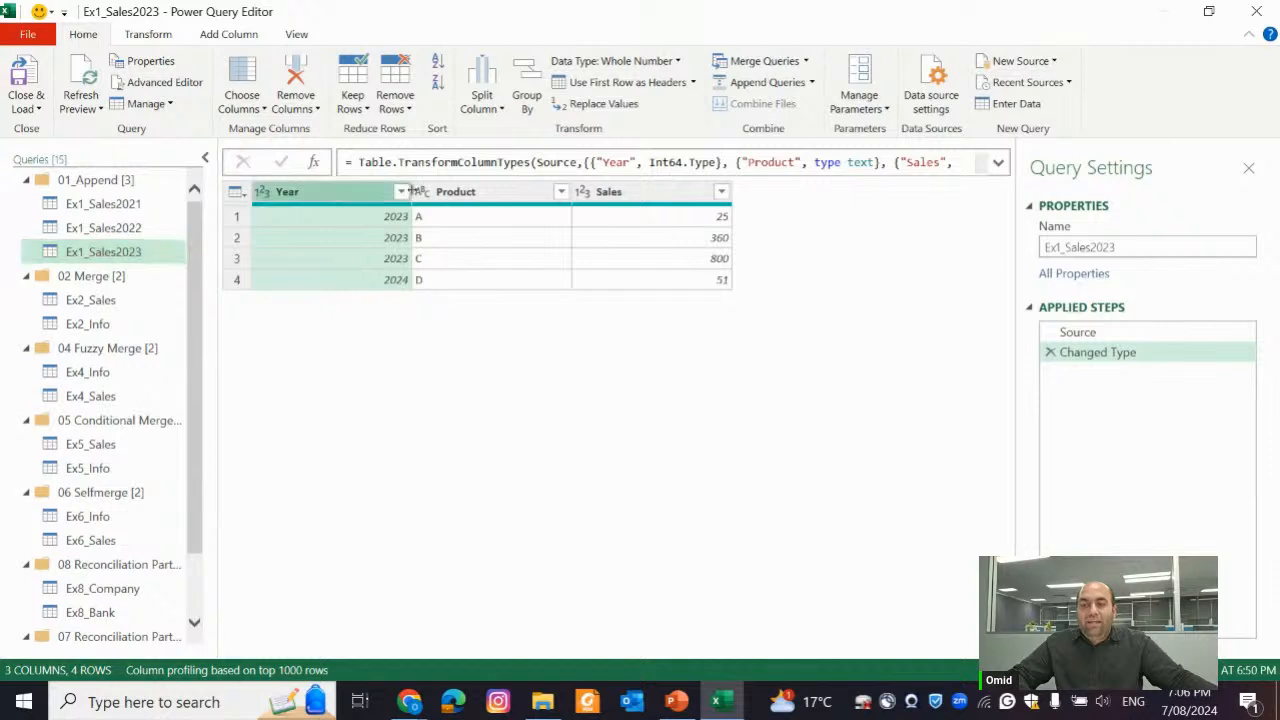
# Check the Product and Sales columns of Ex1_Sales2023 against the Ex1_Sales2022 query
pyautogui.click(500, 192)
pyautogui.click(630, 192)
pyautogui.click(135, 227)
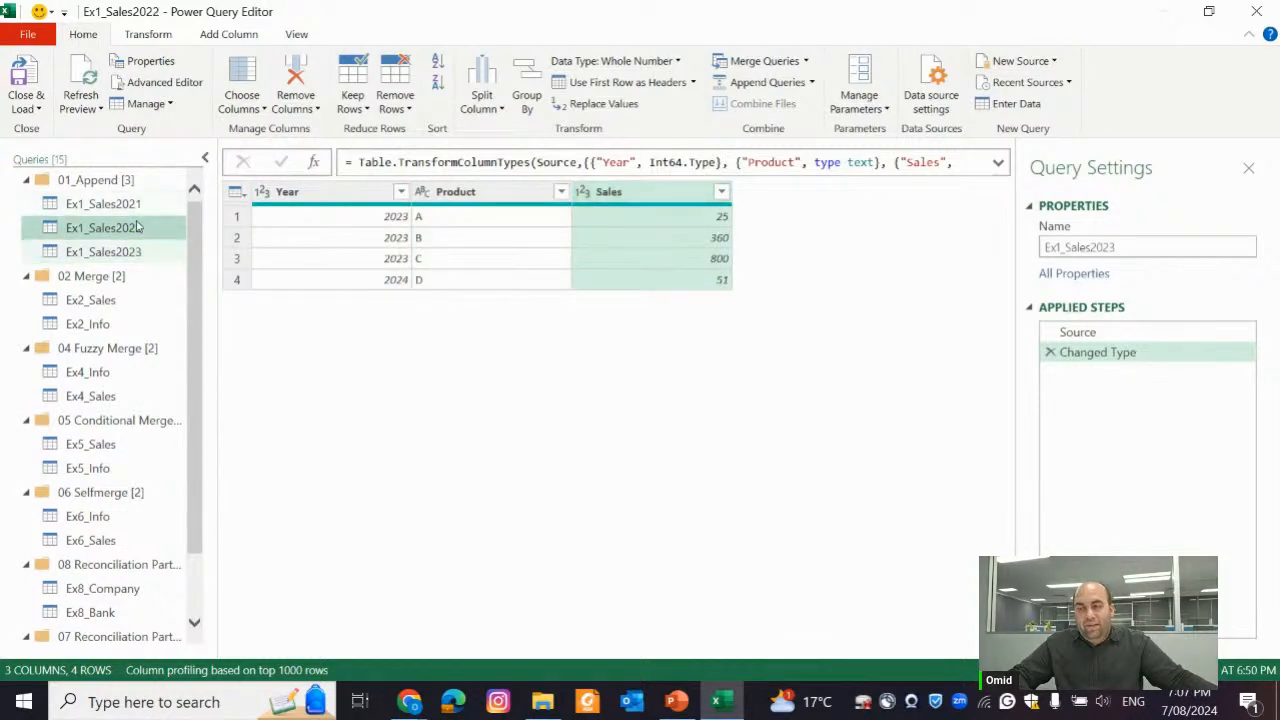
pyautogui.click(140, 251)
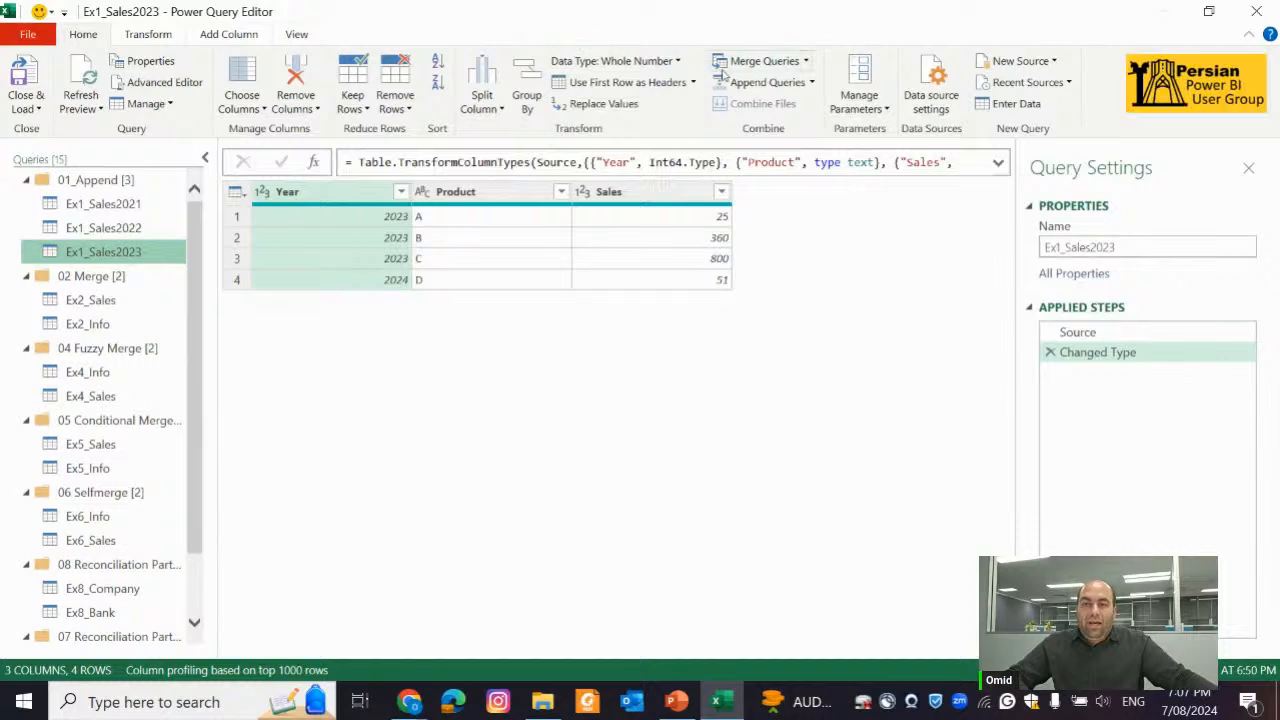
# Set up an append as a new query for three or more tables, adding Ex1_Sales2021, Ex1_Sales2022 and Ex1_Sales2023
pyautogui.click(813, 84)
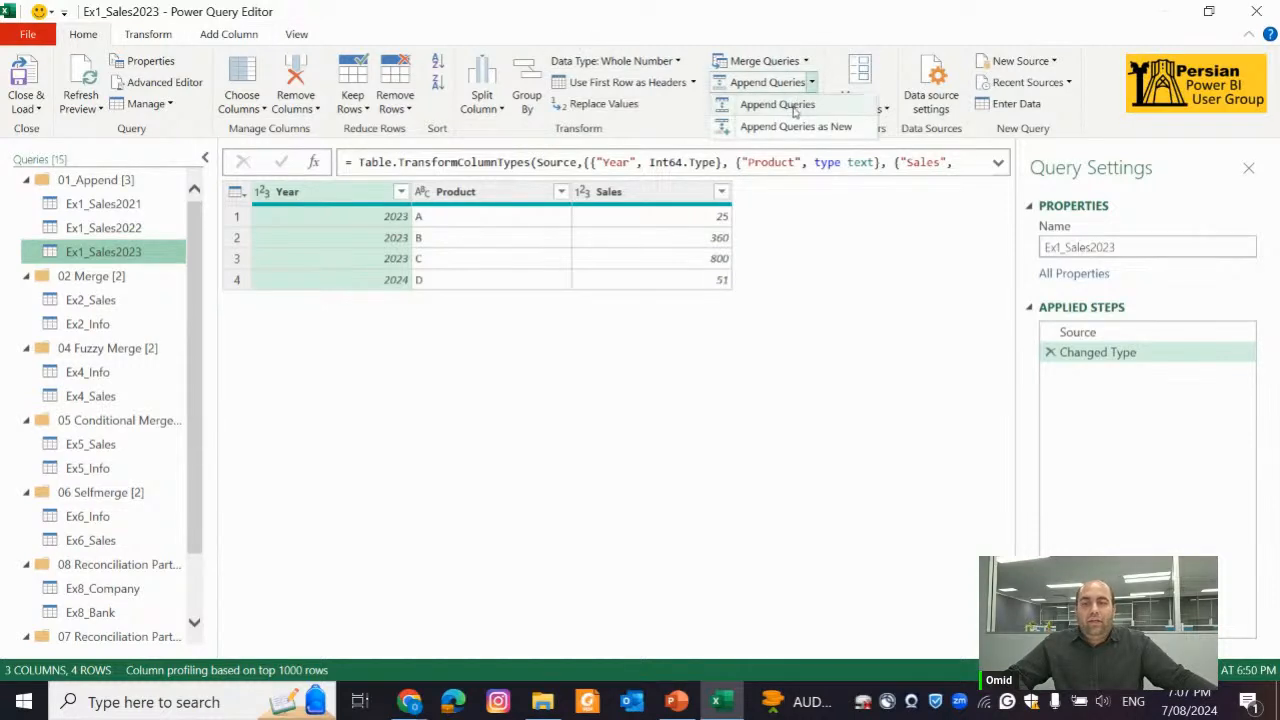
pyautogui.click(800, 126)
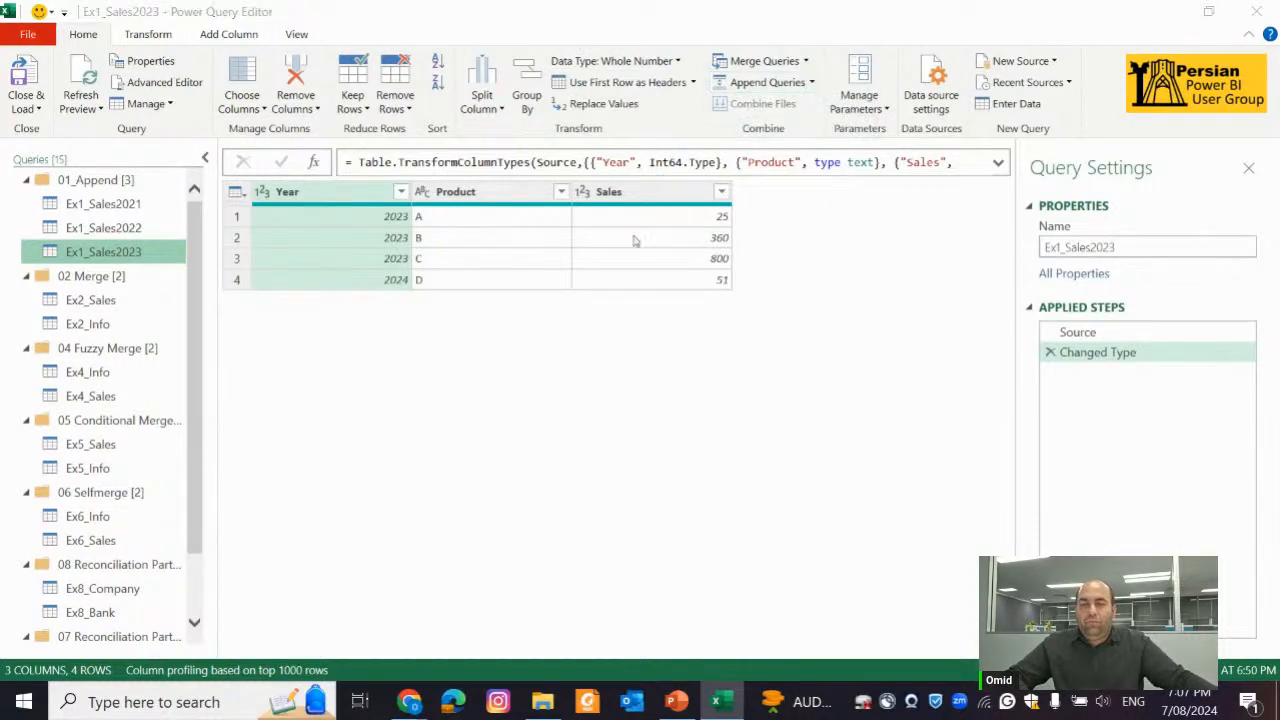
pyautogui.click(450, 287)
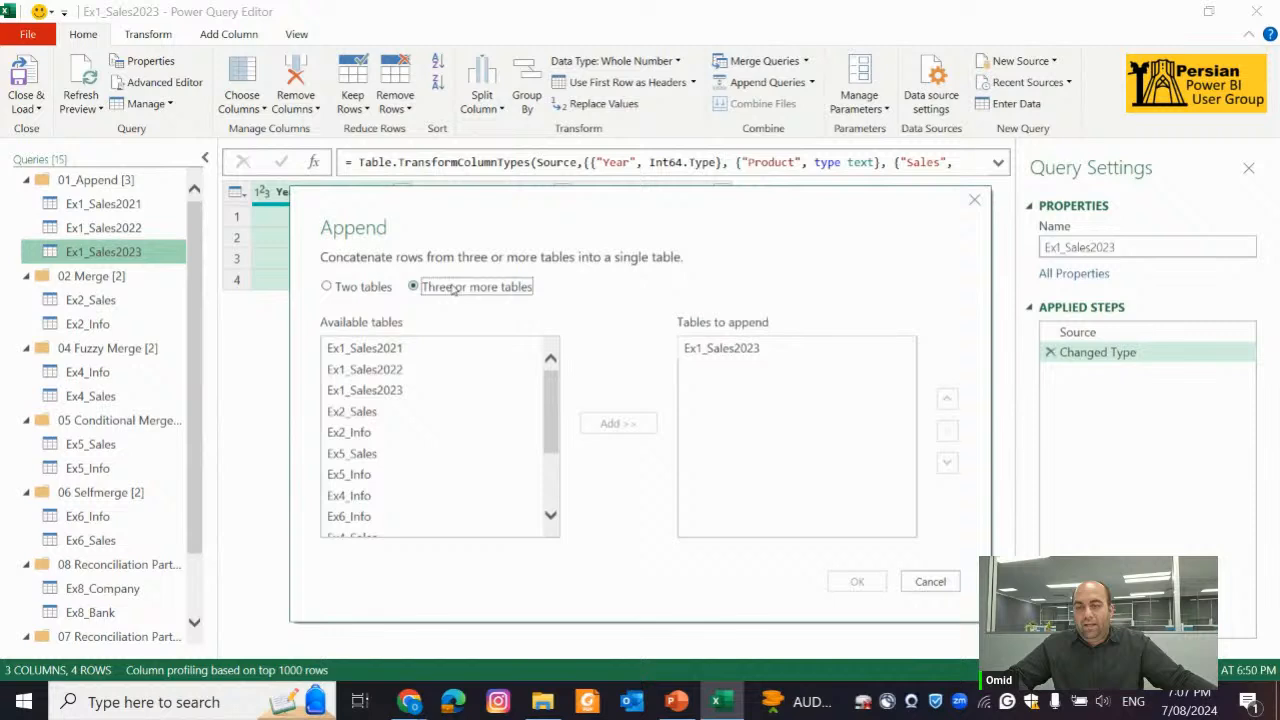
pyautogui.click(390, 347)
pyautogui.keyDown('shift'); pyautogui.click(396, 390); pyautogui.keyUp('shift')
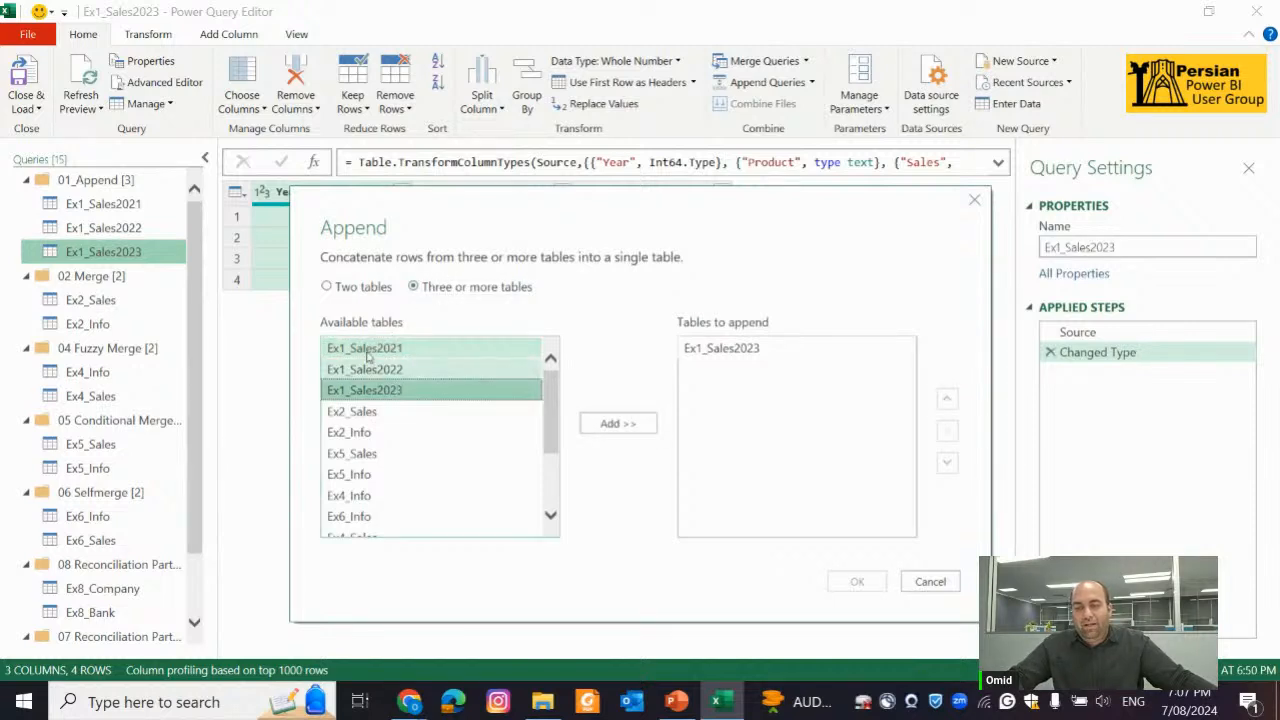
pyautogui.click(620, 424)
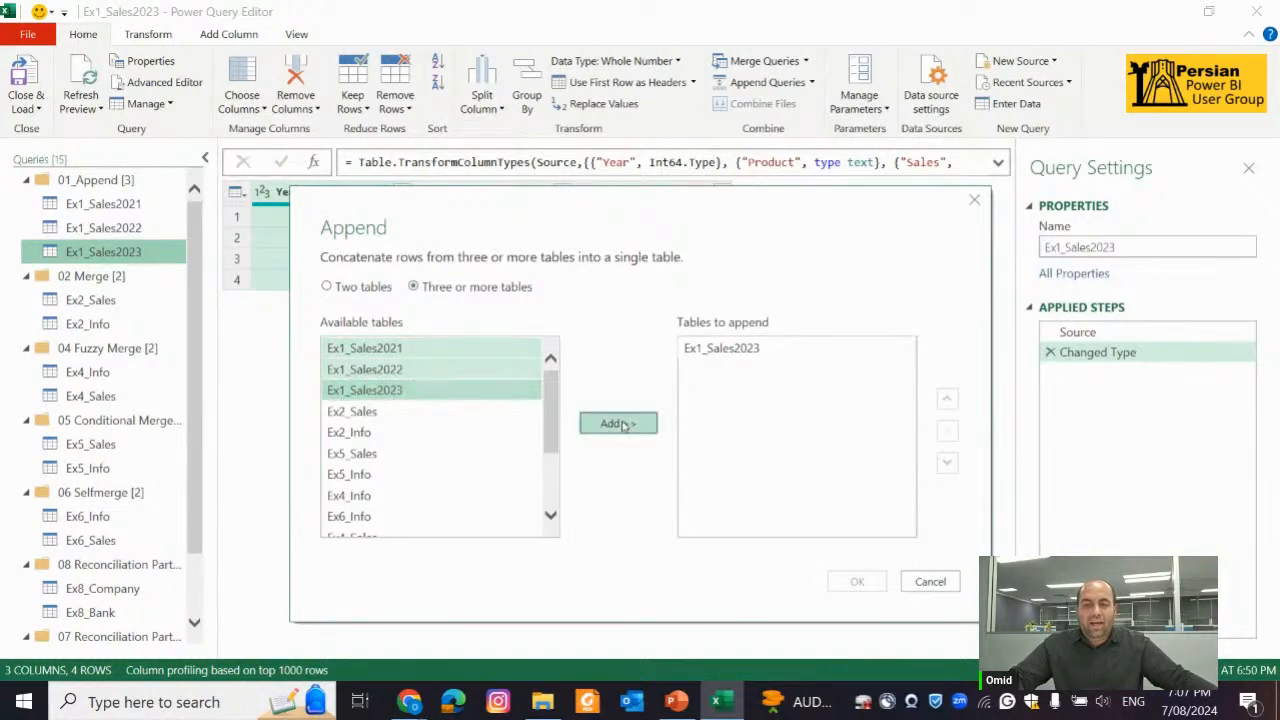
# Remove the duplicate first Ex1_Sales2023 entry from the tables to append and create the combined query
pyautogui.click(759, 347)
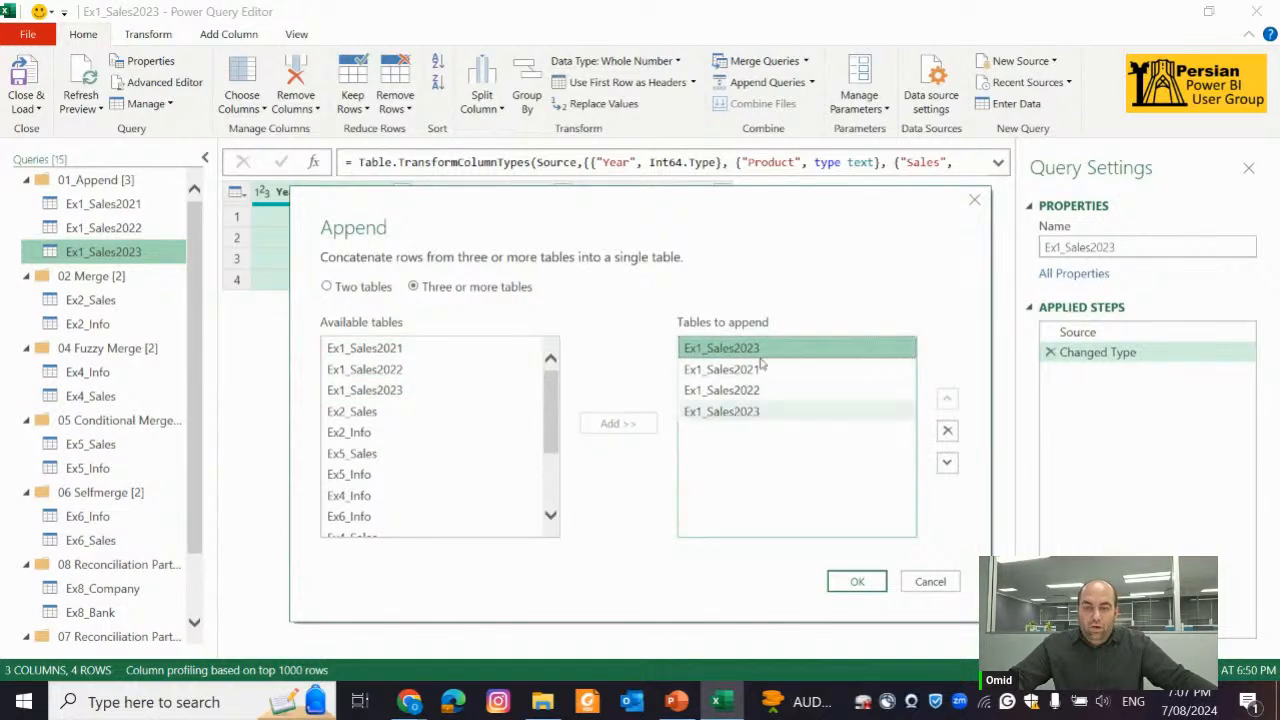
pyautogui.click(947, 430)
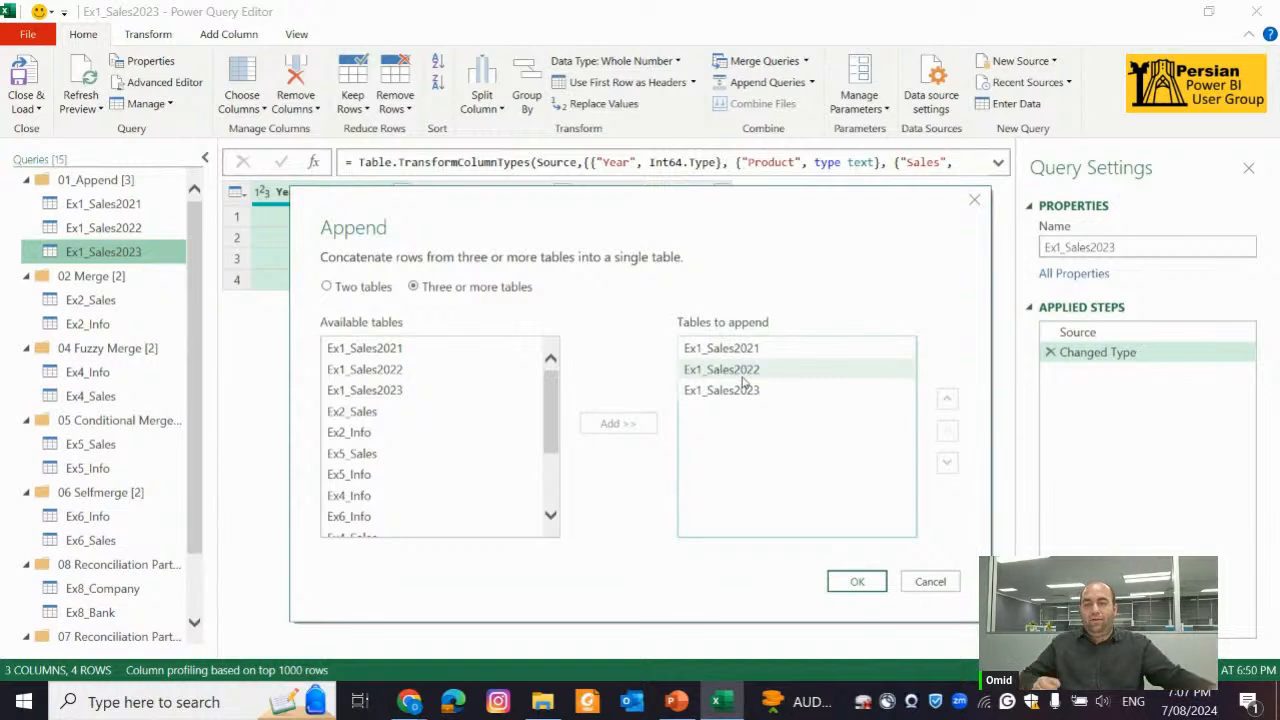
pyautogui.click(872, 583)
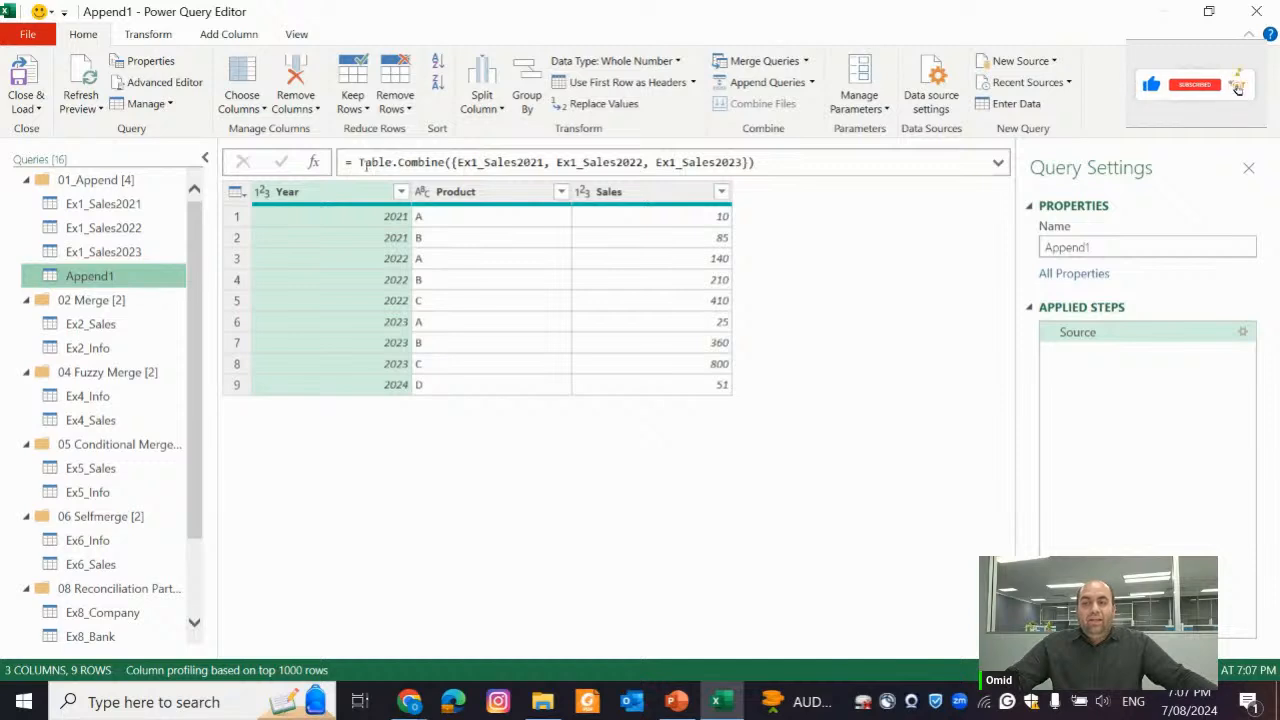
# Examine the Table.Combine function and its list of source tables in the appended query's formula
pyautogui.moveTo(359, 163); pyautogui.dragTo(446, 163)
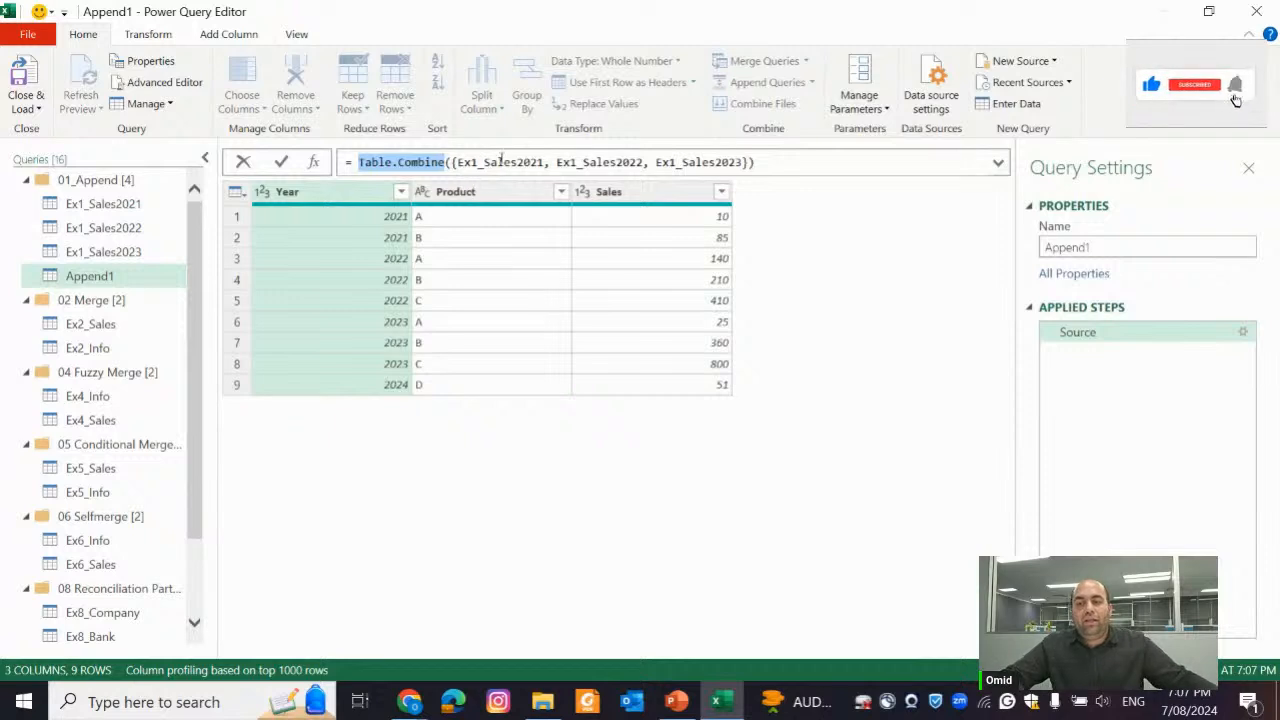
pyautogui.doubleClick(504, 161)
pyautogui.doubleClick(610, 161)
pyautogui.press('Escape')
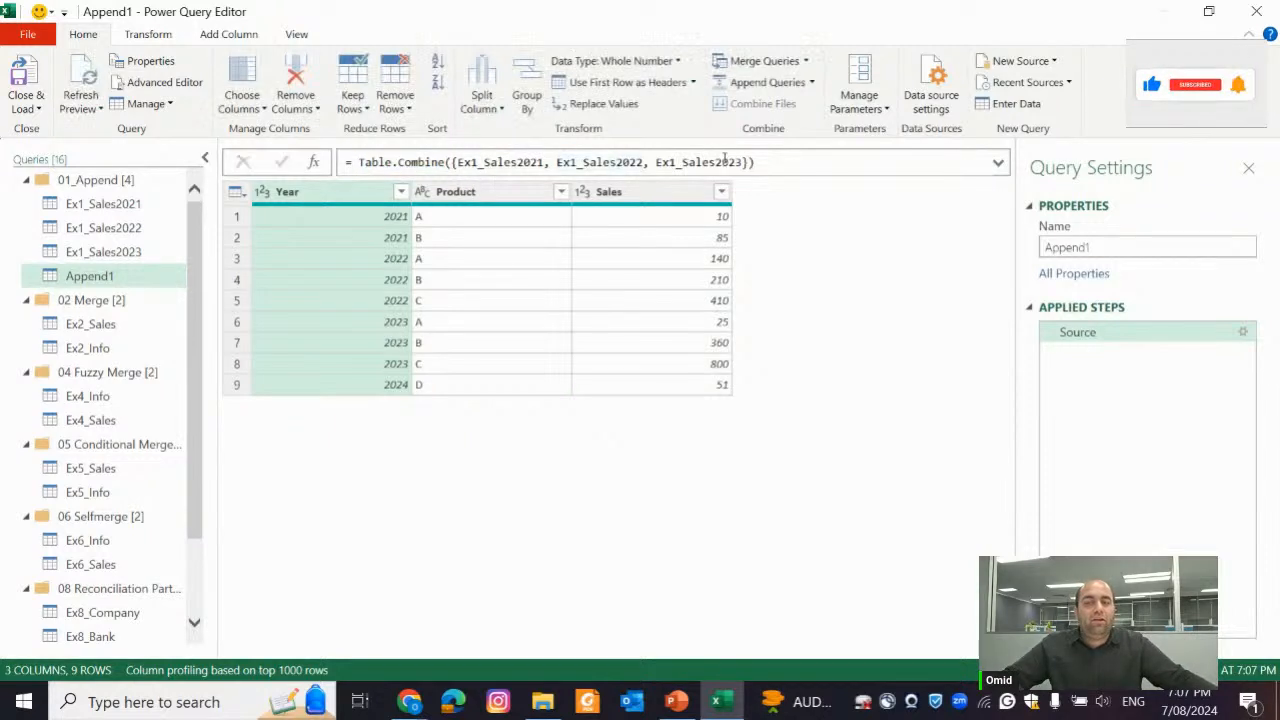
# Add the columns argument {"Year","Sales"} to the Table.Combine formula after the table list
pyautogui.click(742, 162)
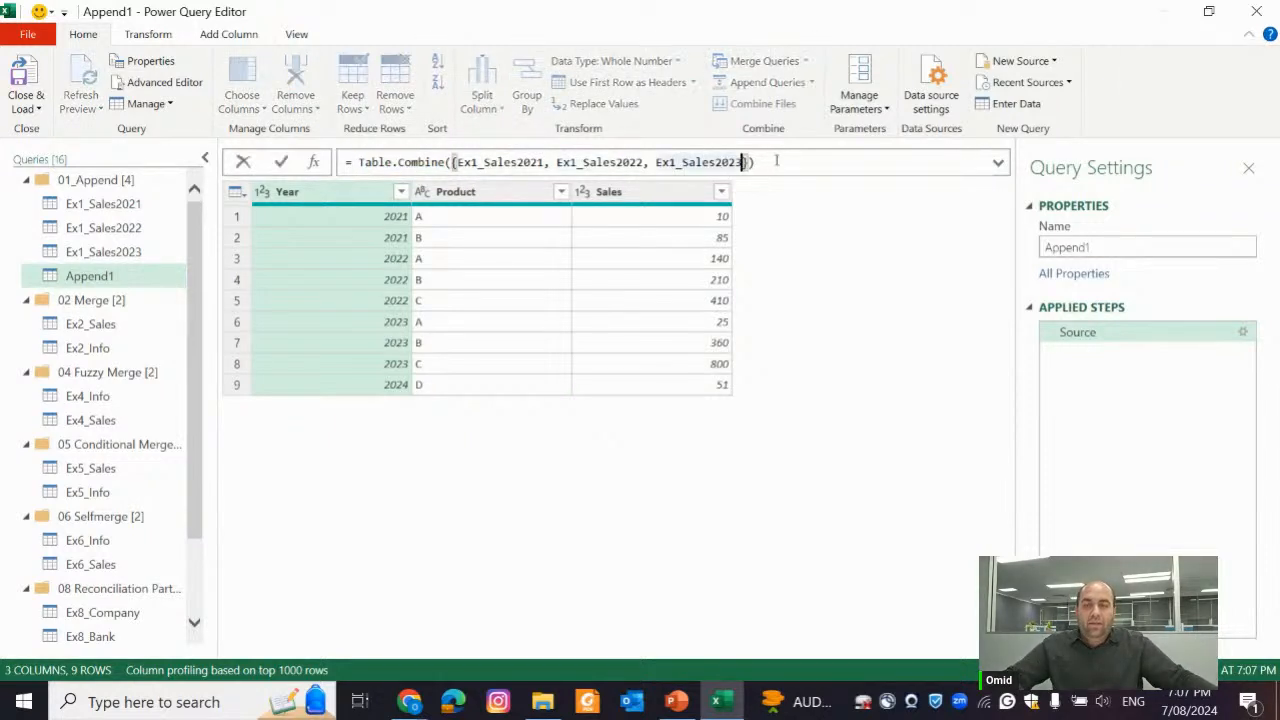
pyautogui.click(776, 161)
pyautogui.press('Left')
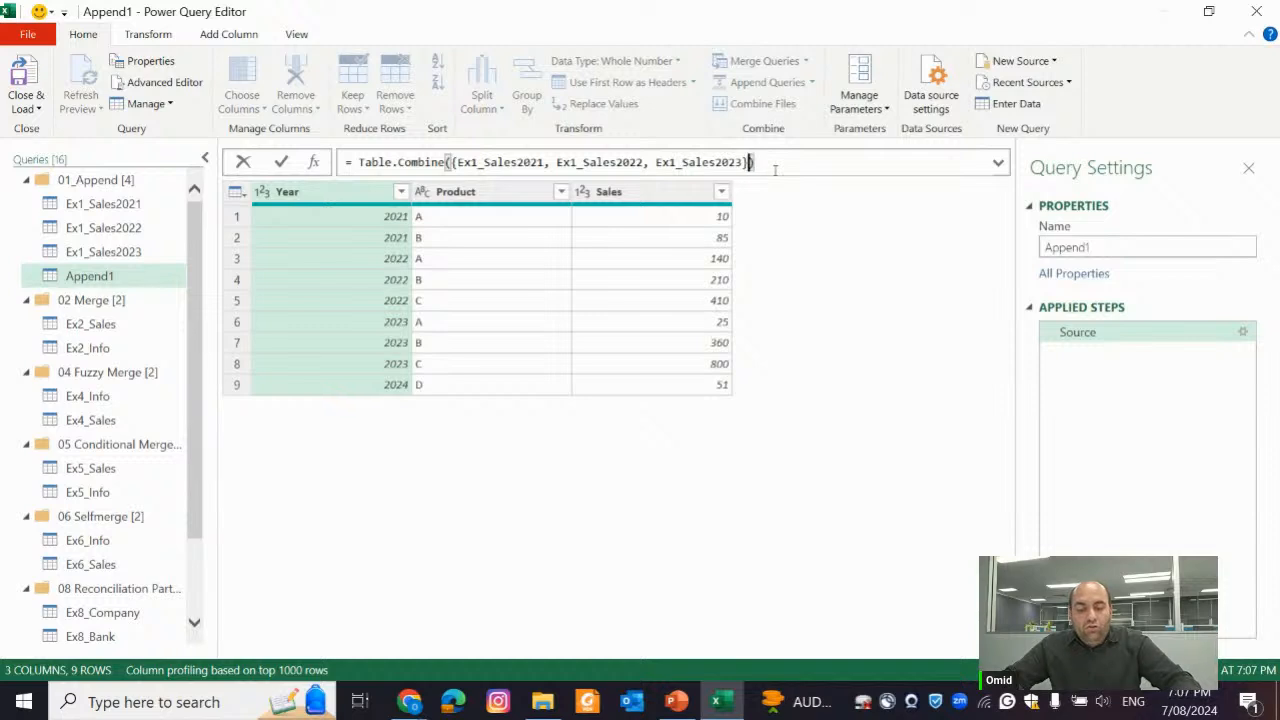
pyautogui.write(',')
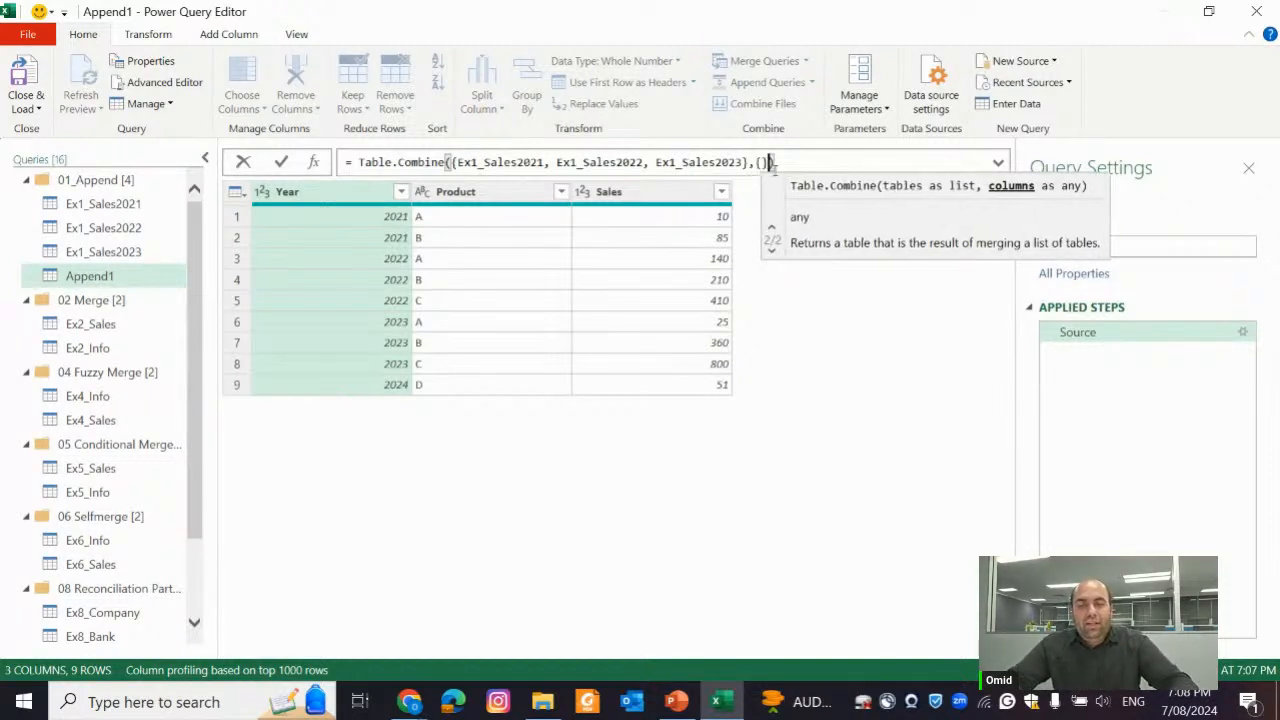
pyautogui.write(' {')
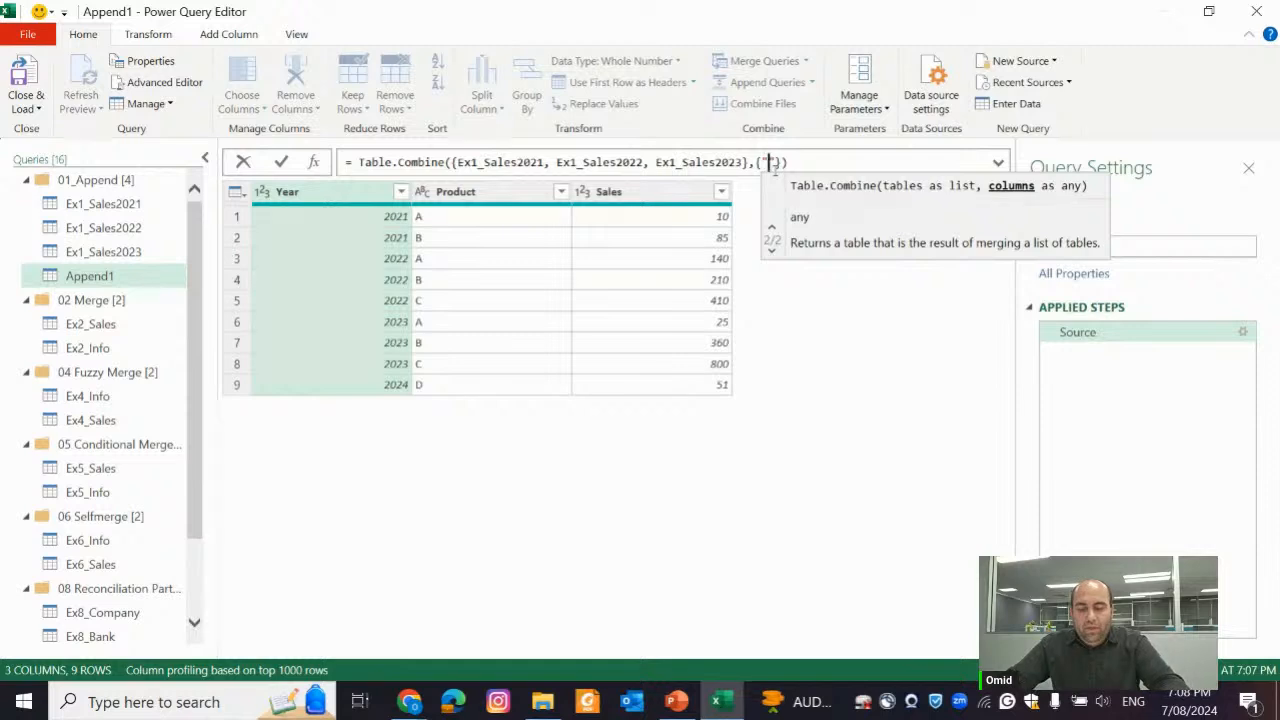
pyautogui.write('"Year"')
pyautogui.write(',"')
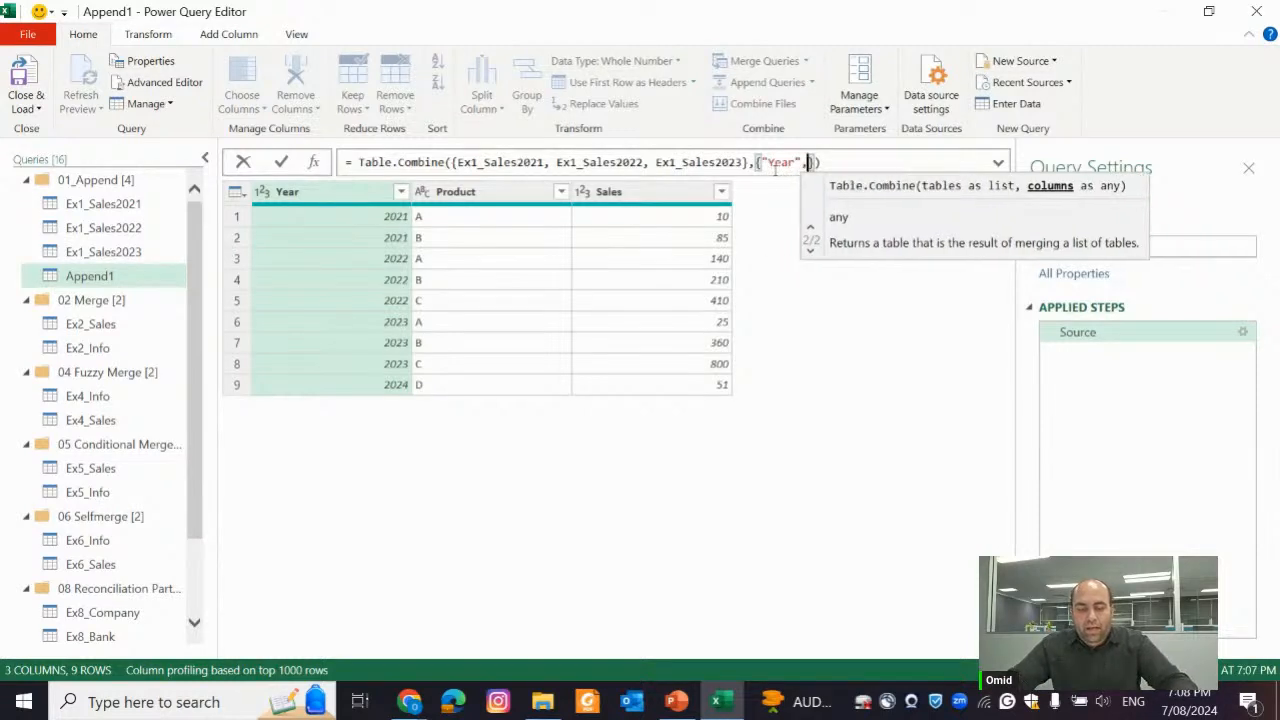
pyautogui.write('Sales')
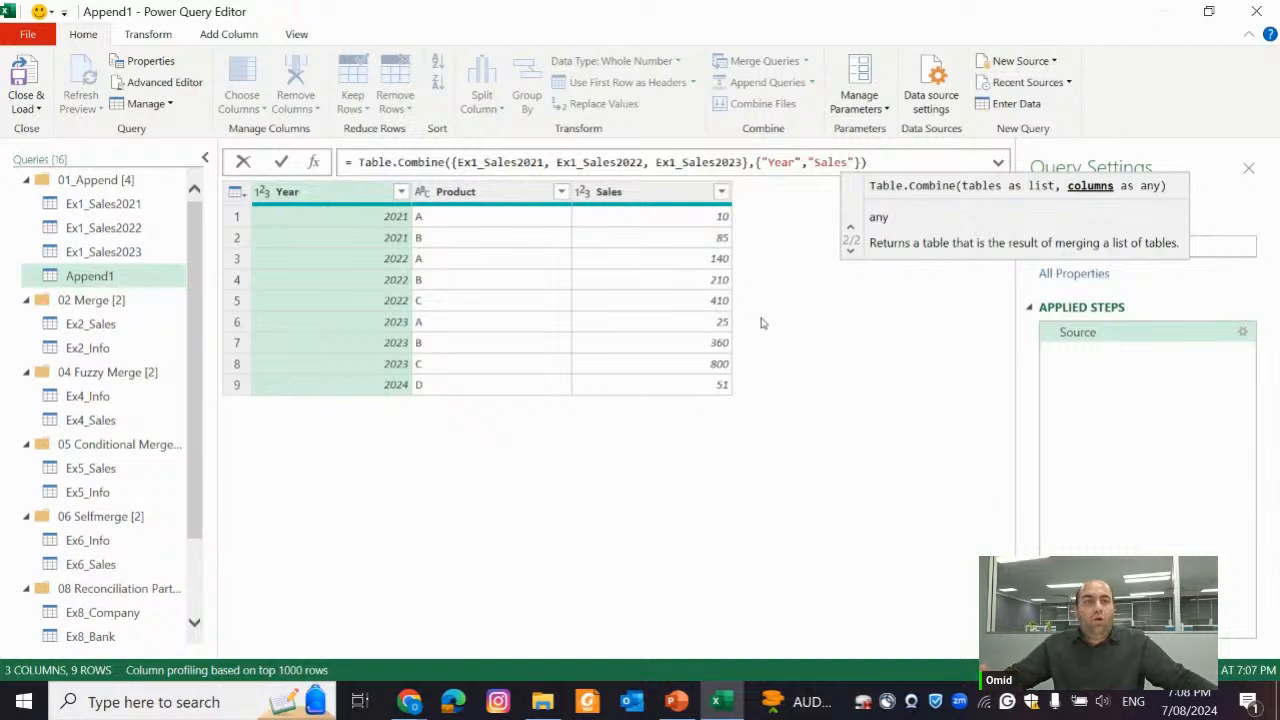
pyautogui.press('Return')
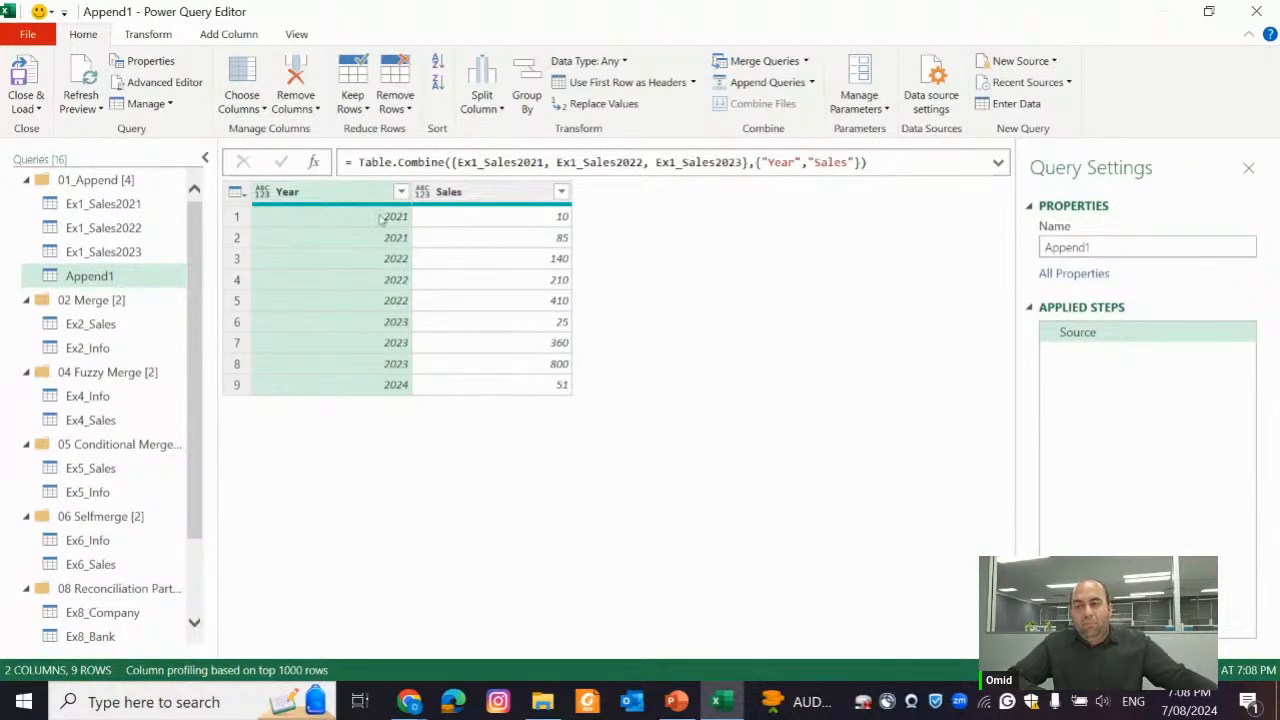
# Rename the Year column of Ex1_Sales2021 to year and check the effect in the Append1 query
pyautogui.click(130, 205)
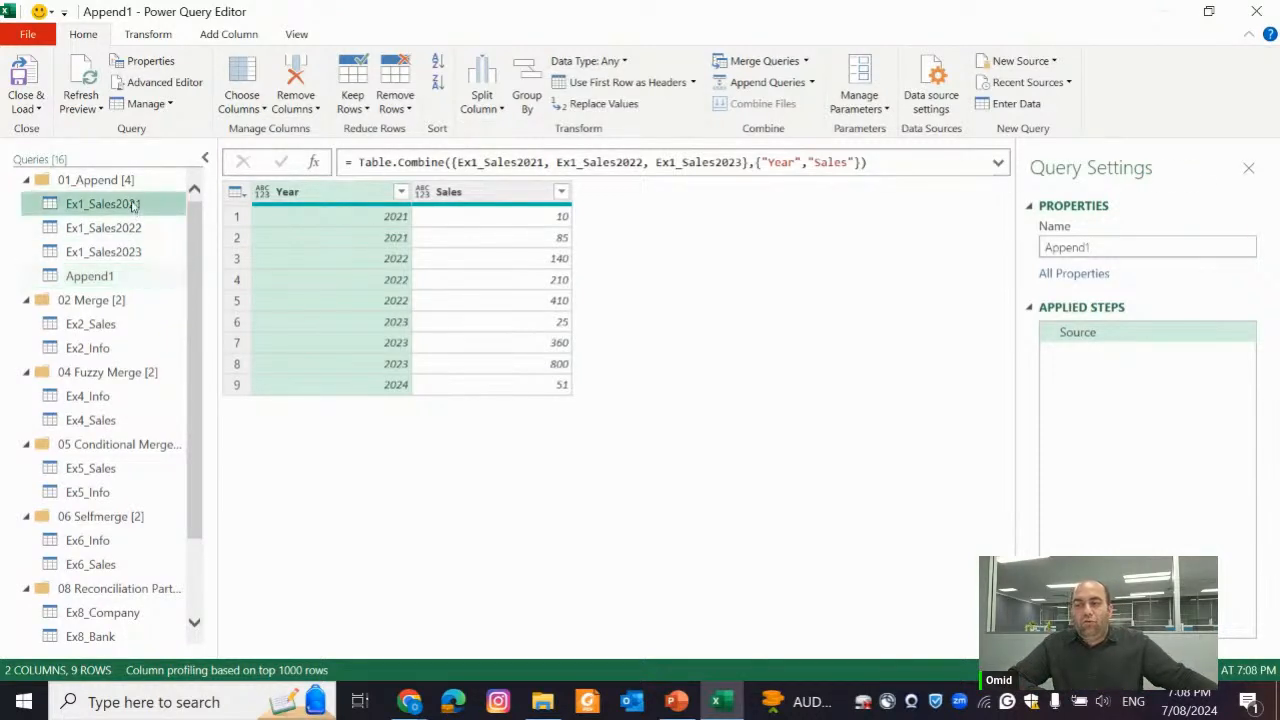
pyautogui.doubleClick(330, 192)
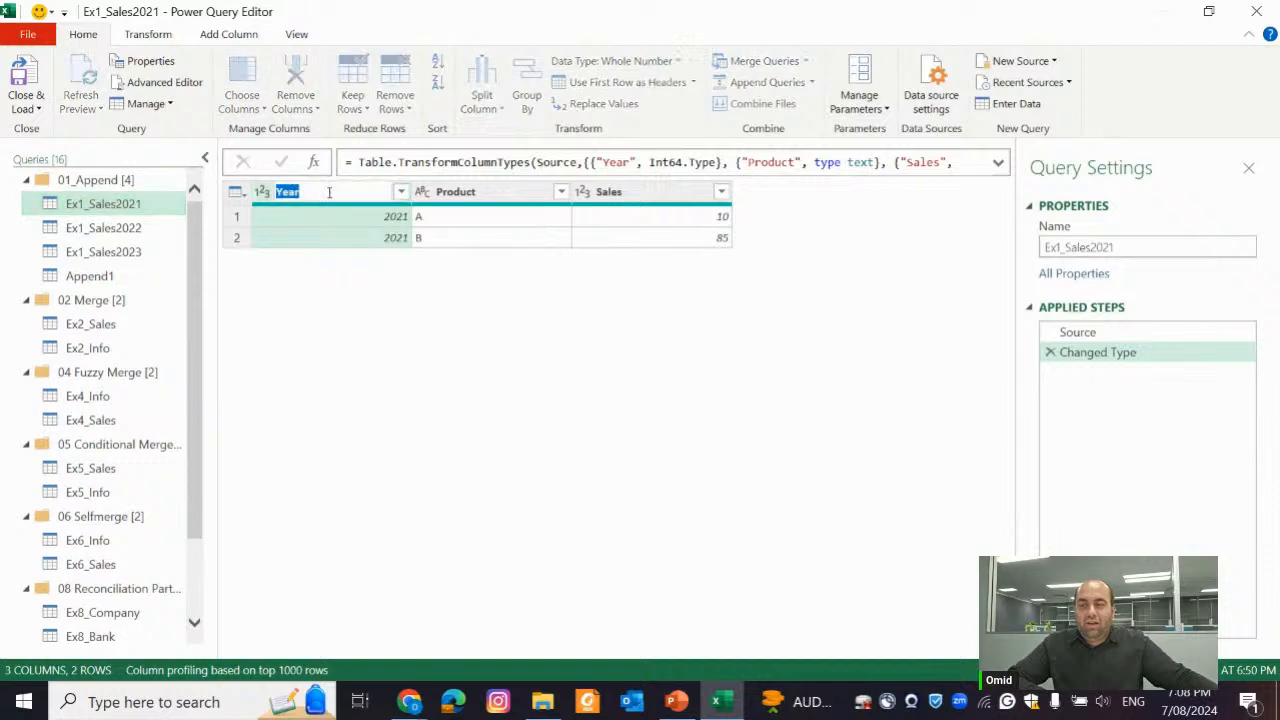
pyautogui.write('Y')
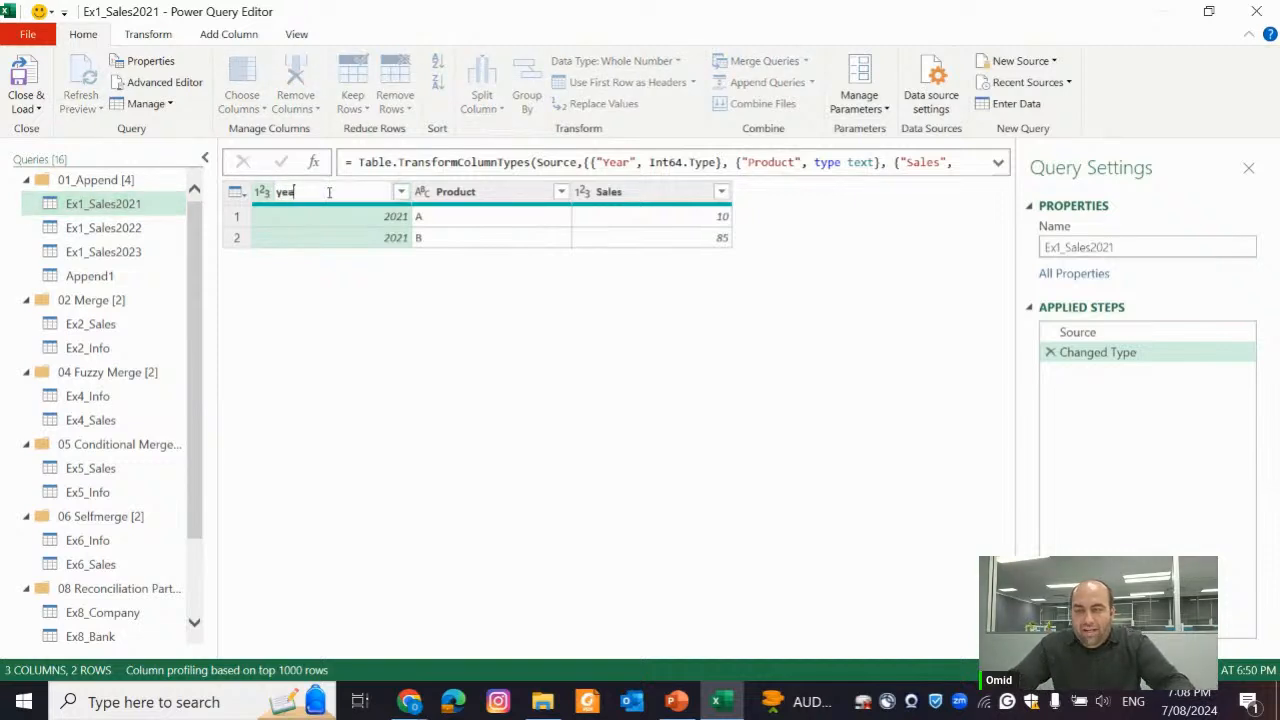
pyautogui.write('ear')
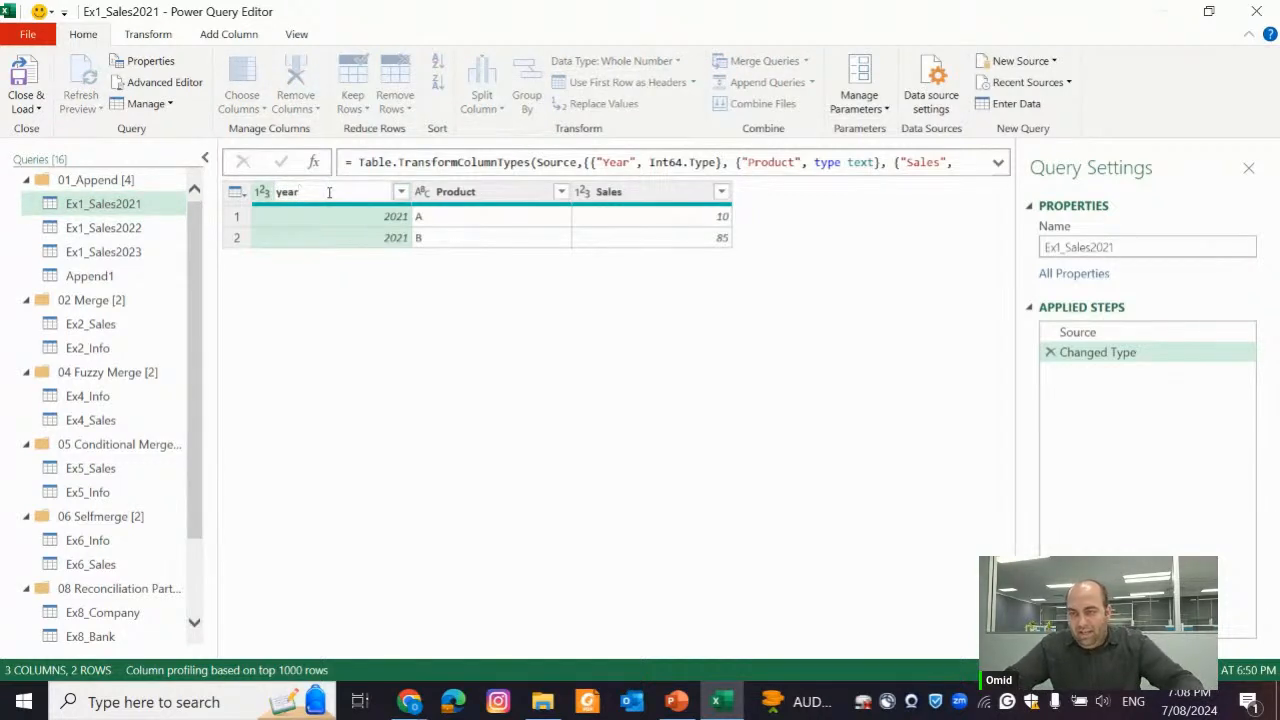
pyautogui.press('Return')
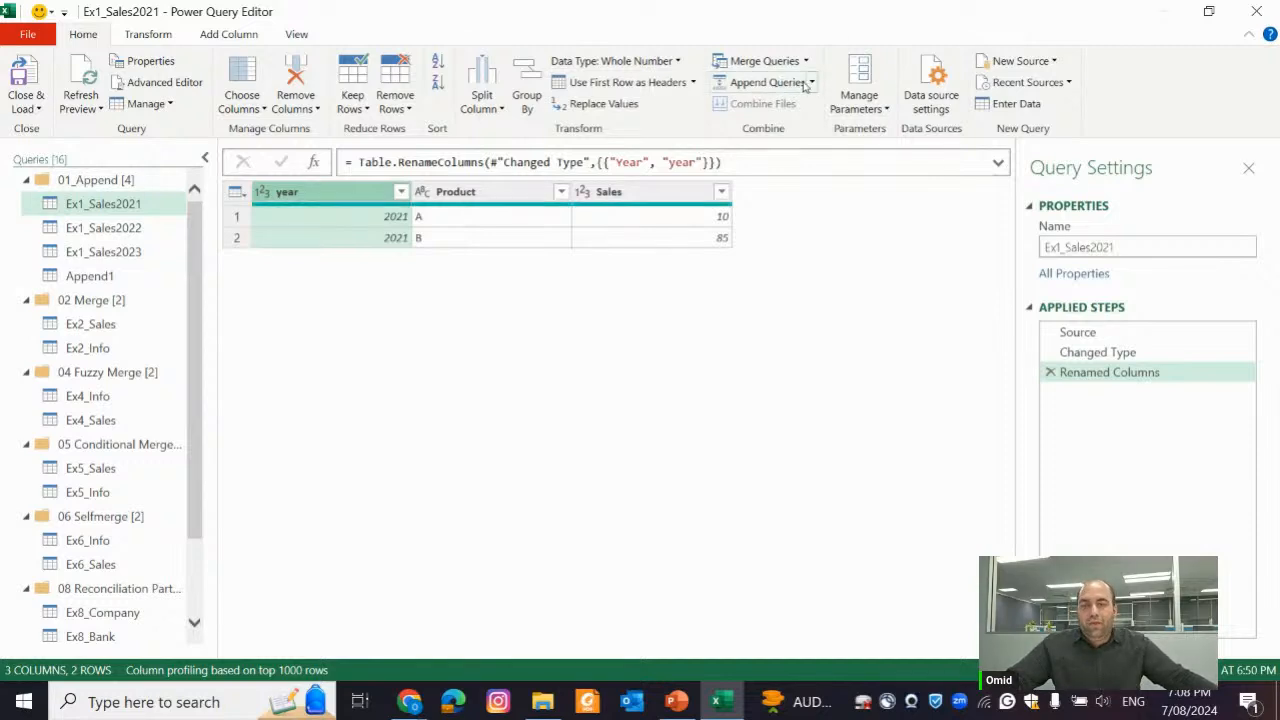
pyautogui.click(100, 276)
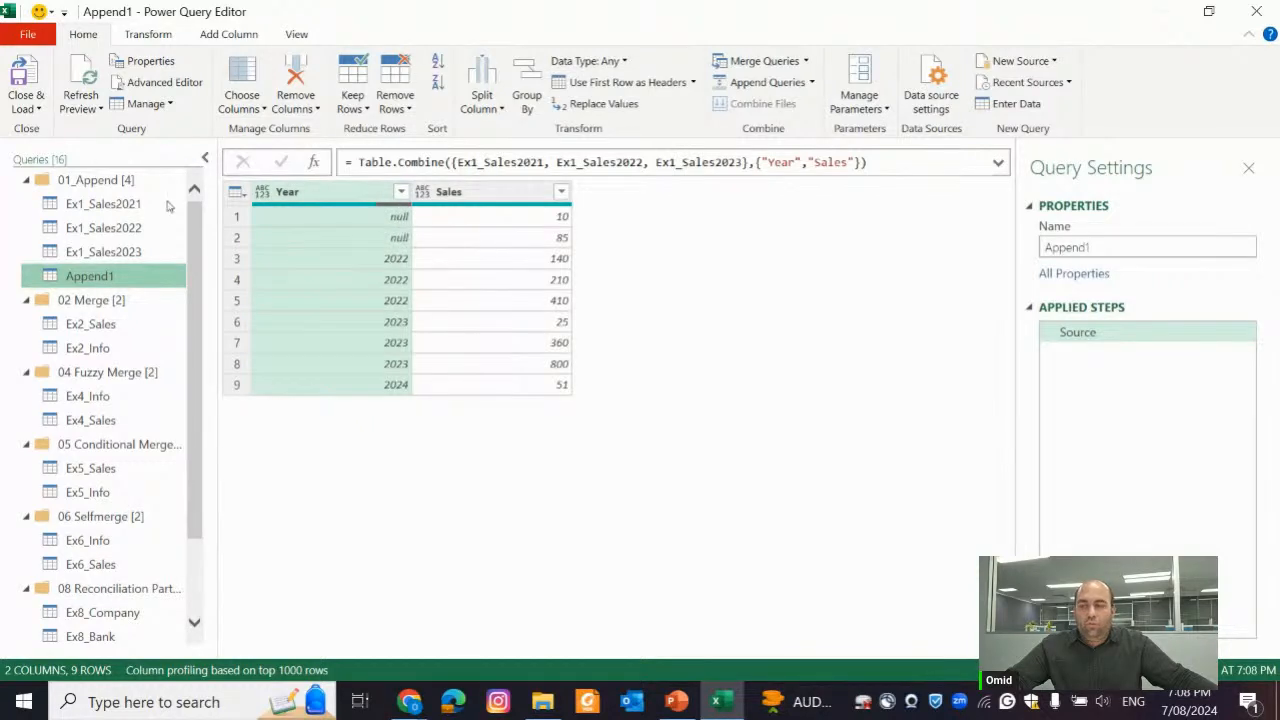
# Append Ex1_Sales2021, Ex1_Sales2022 and Ex1_Sales2023 as a new query, removing Append1 from the tables to append
pyautogui.click(812, 83)
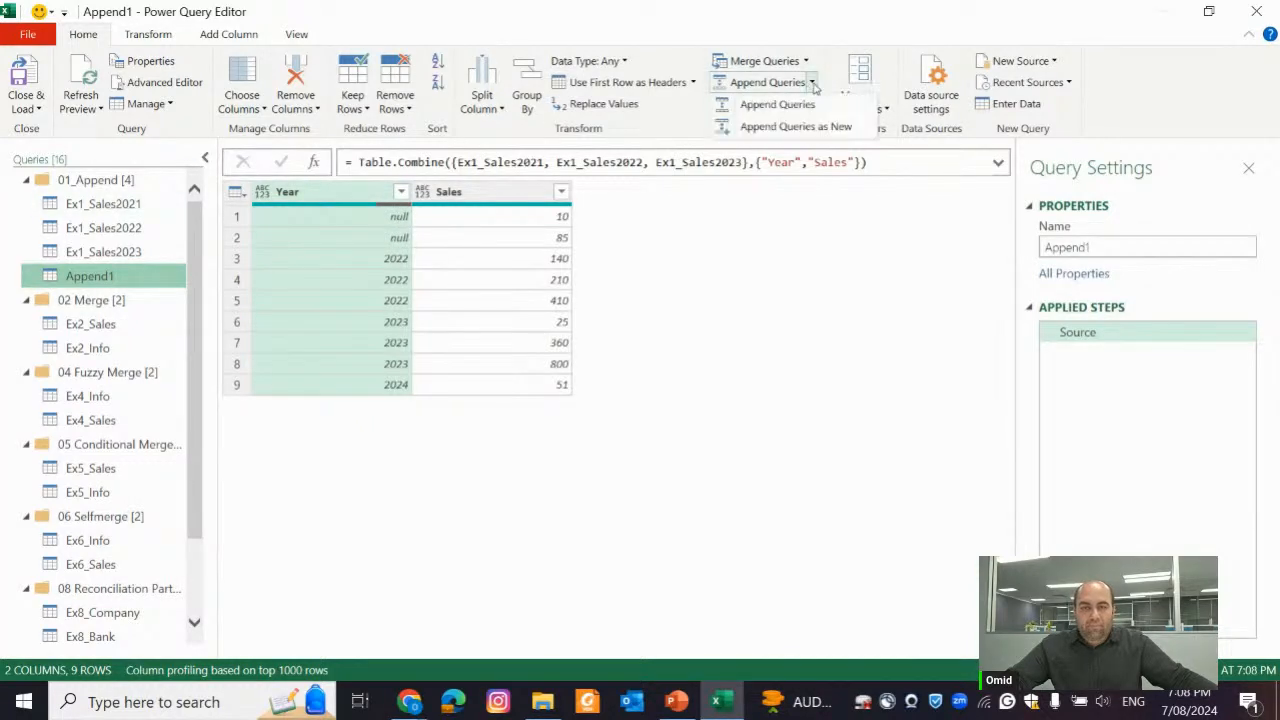
pyautogui.click(790, 126)
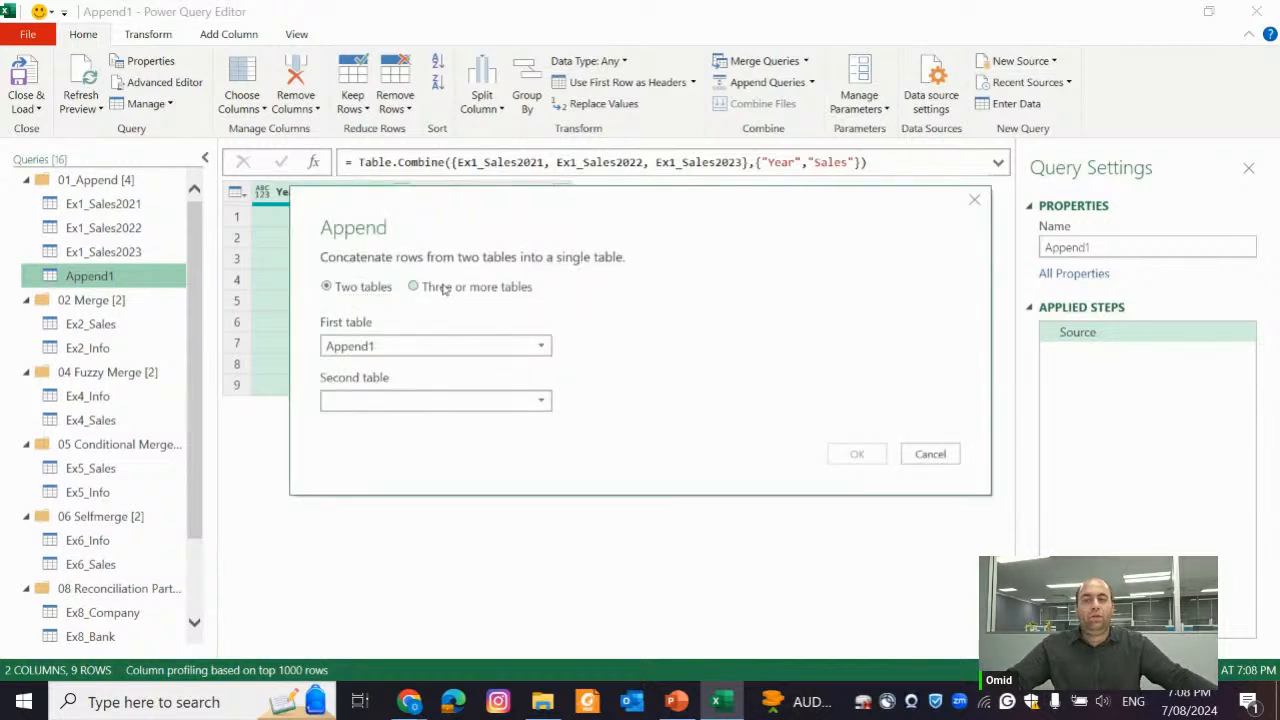
pyautogui.click(443, 288)
pyautogui.click(403, 349)
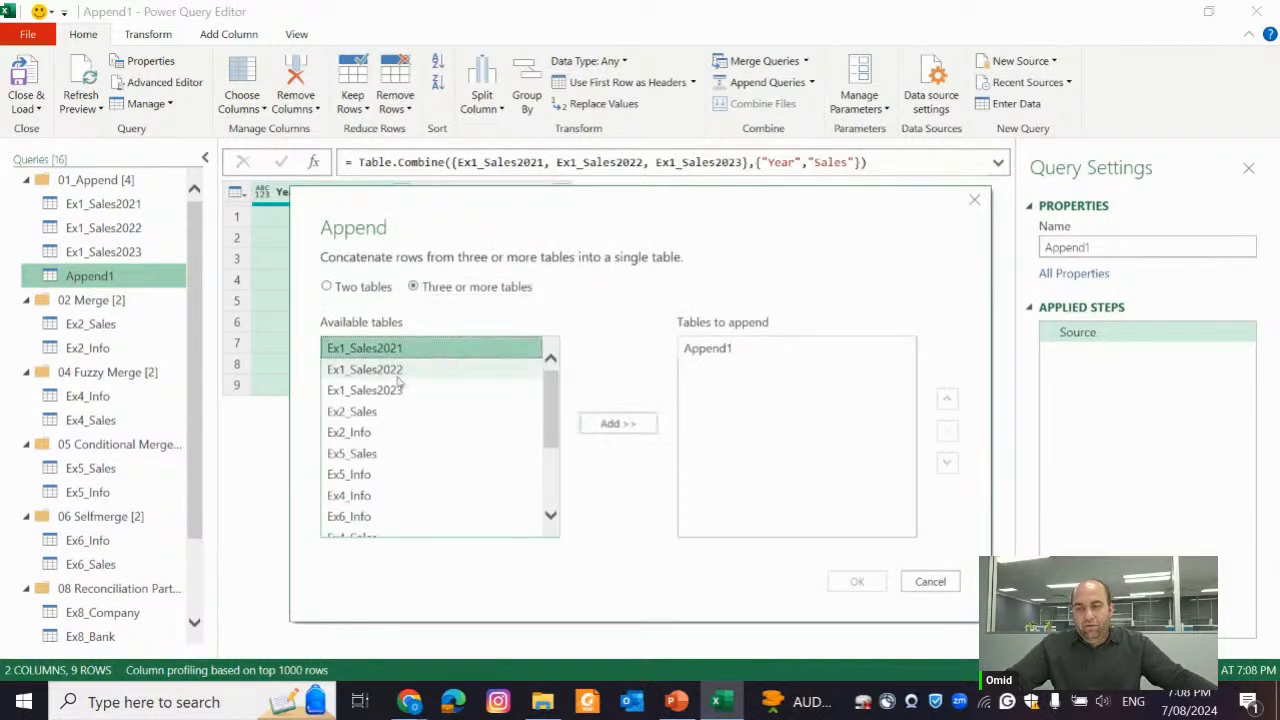
pyautogui.keyDown('shift'); pyautogui.click(398, 390); pyautogui.keyUp('shift')
pyautogui.click(622, 423)
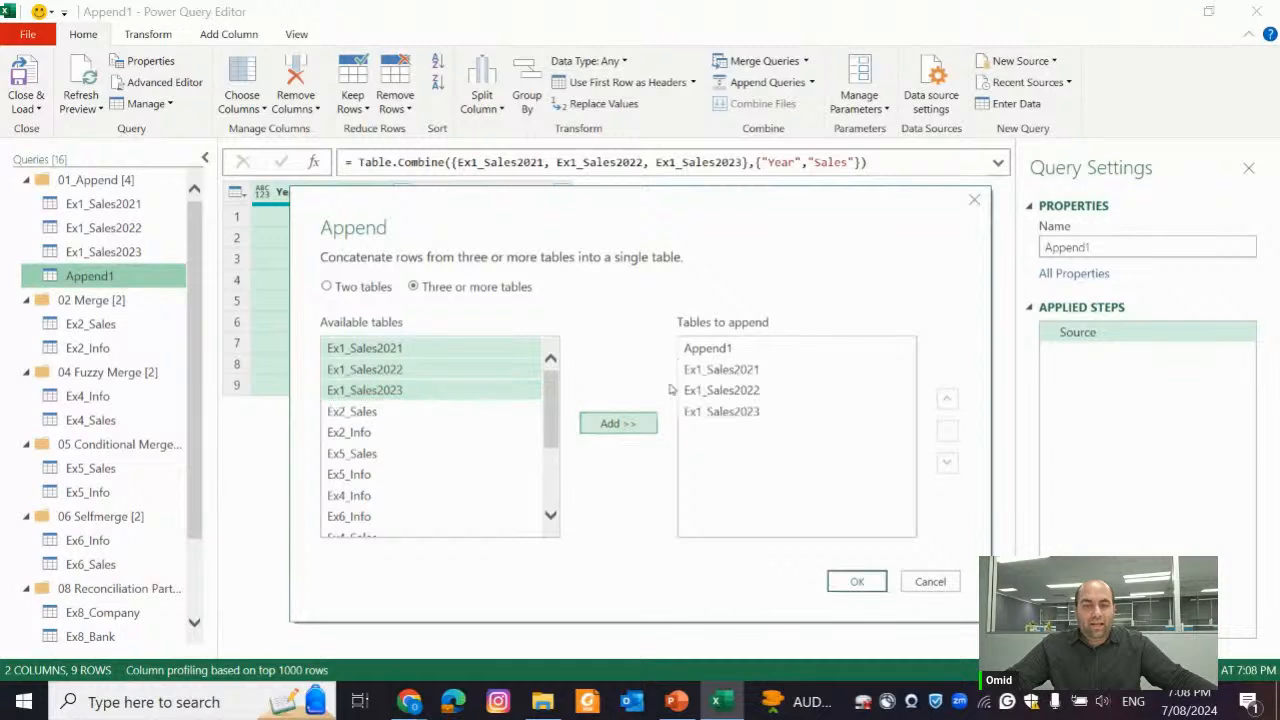
pyautogui.click(720, 348)
pyautogui.click(947, 431)
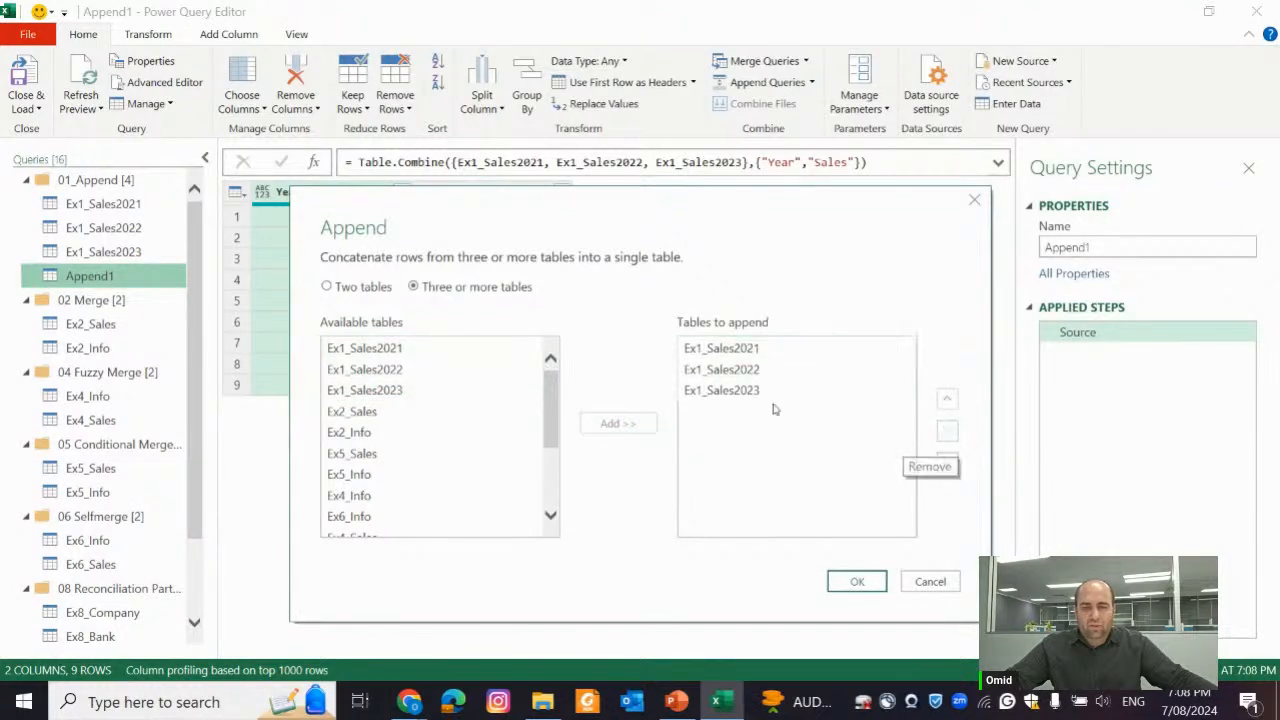
pyautogui.click(858, 581)
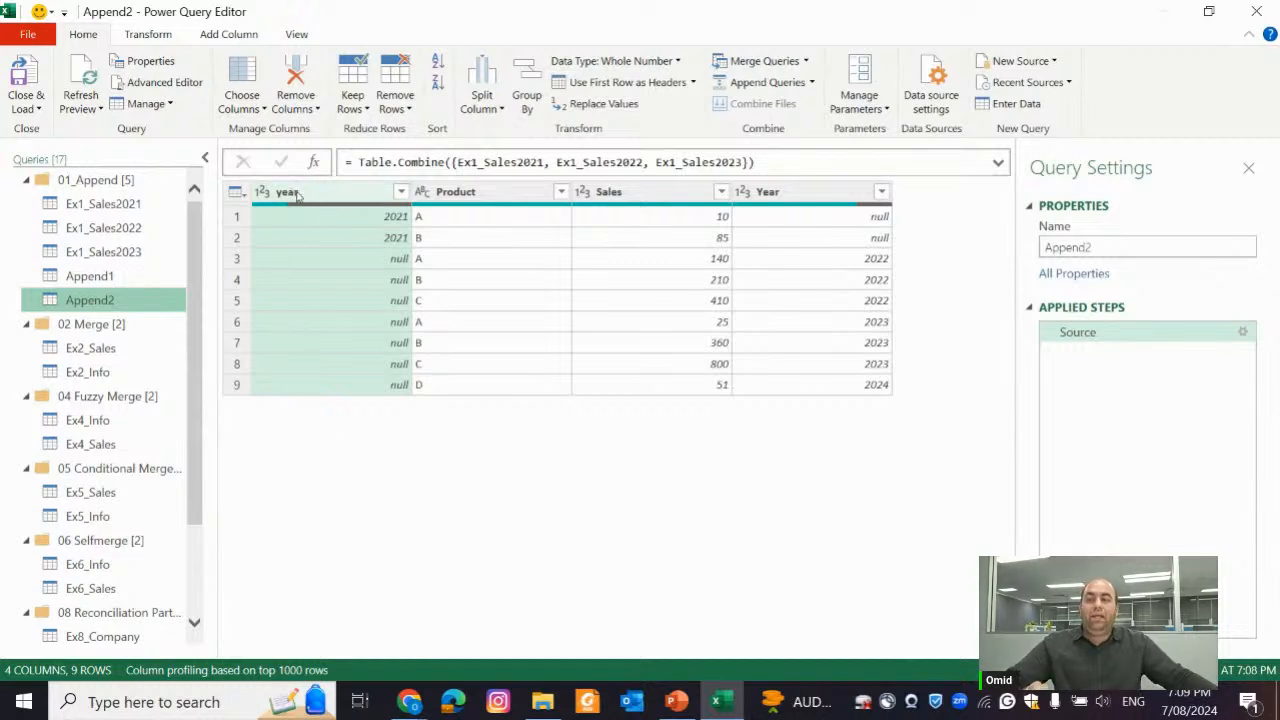
# Compare the year and Year columns in Append2 with the column heading in the Ex1_Sales2021 query
pyautogui.click(393, 222)
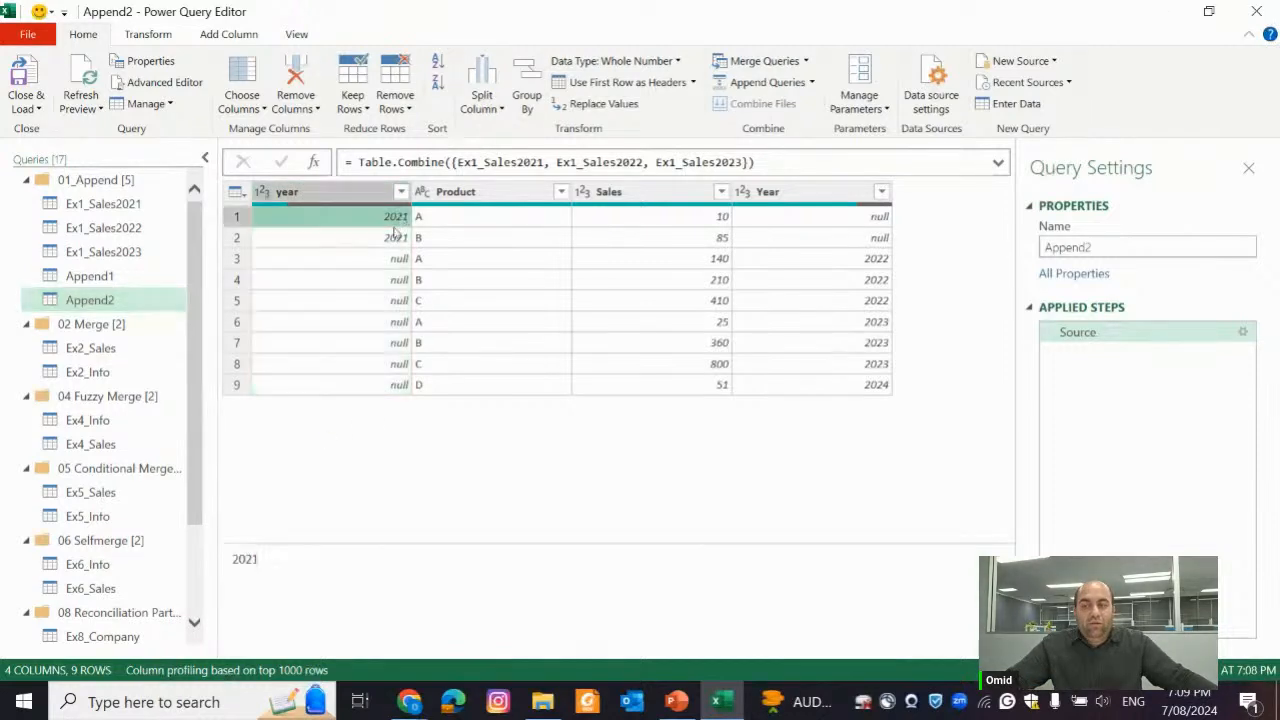
pyautogui.click(396, 238)
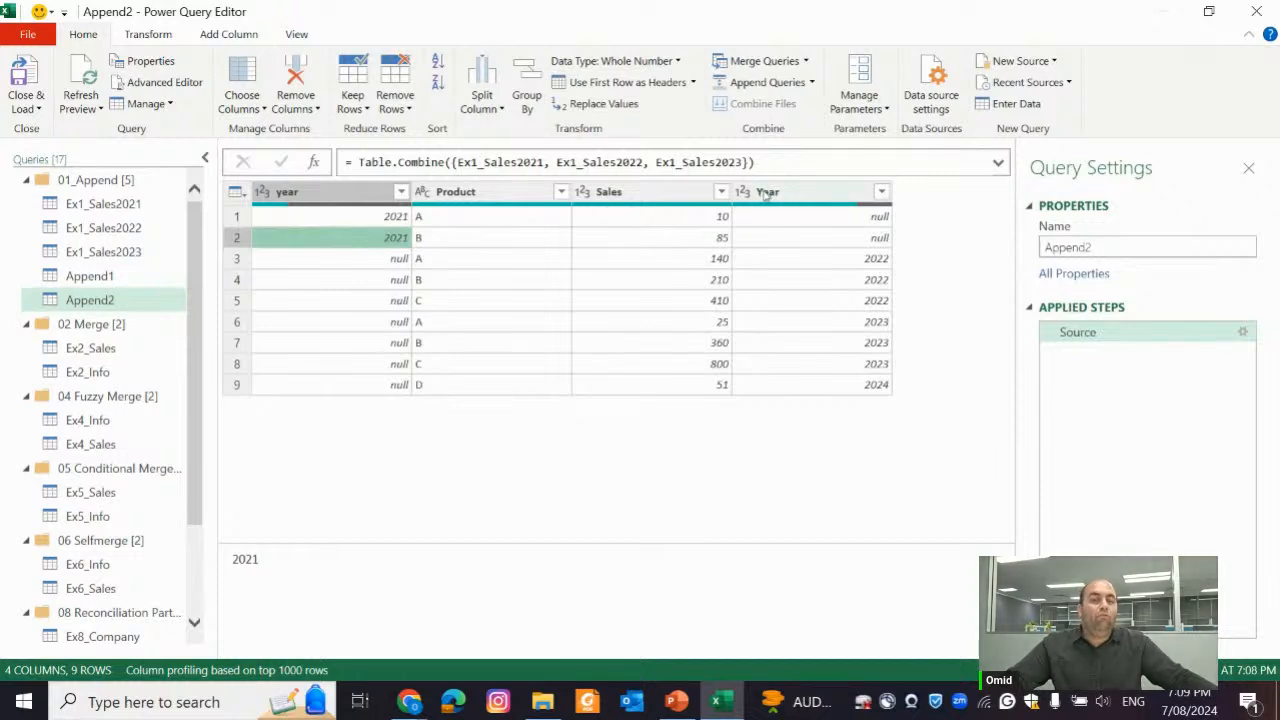
pyautogui.click(840, 220)
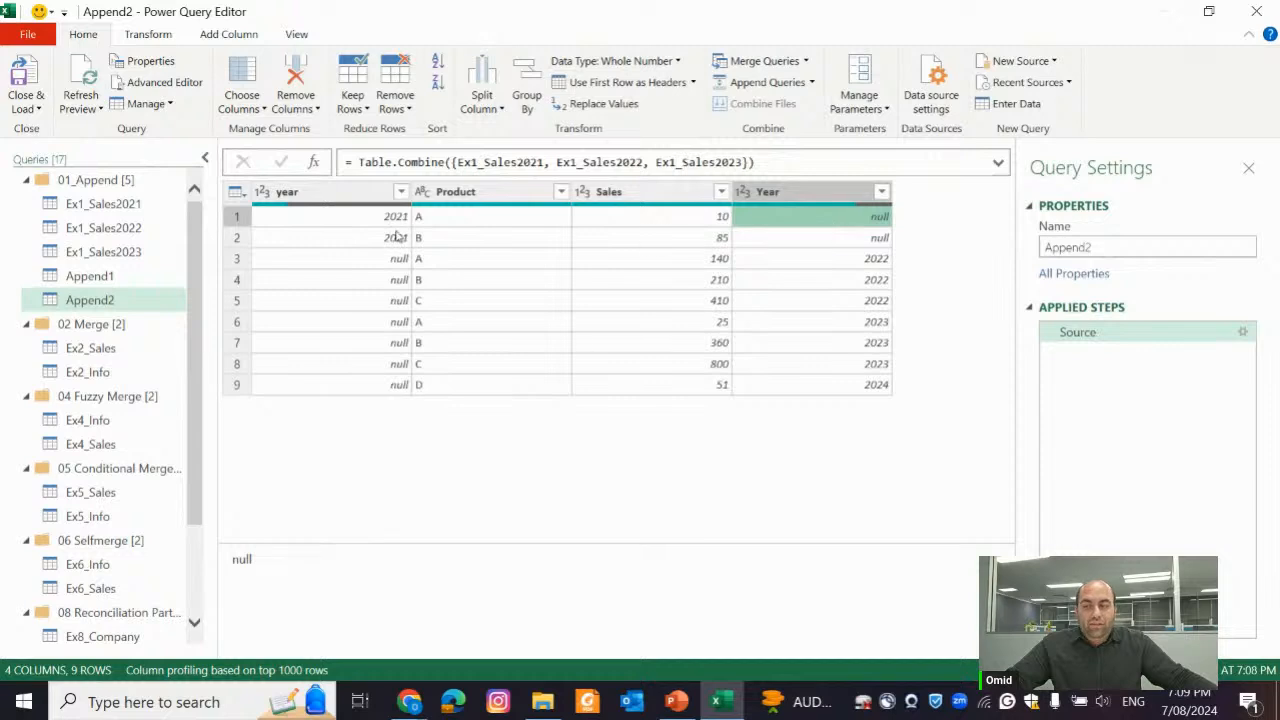
pyautogui.click(127, 205)
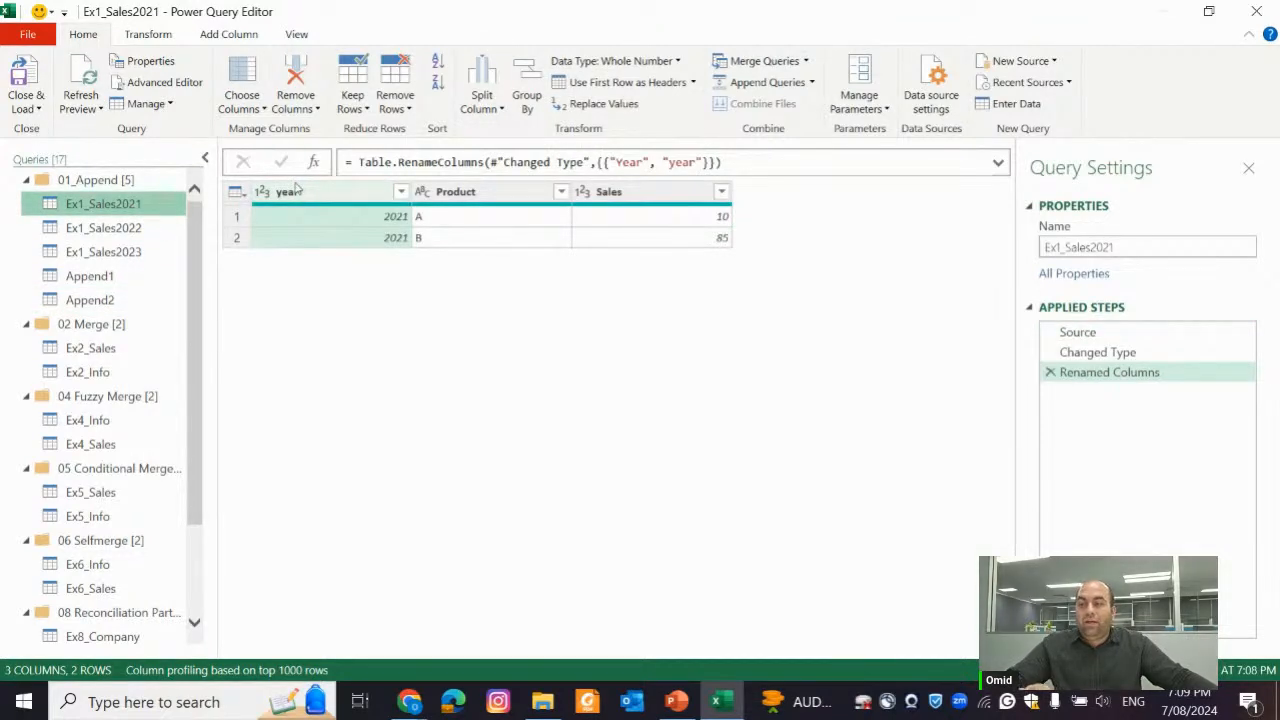
pyautogui.click(112, 299)
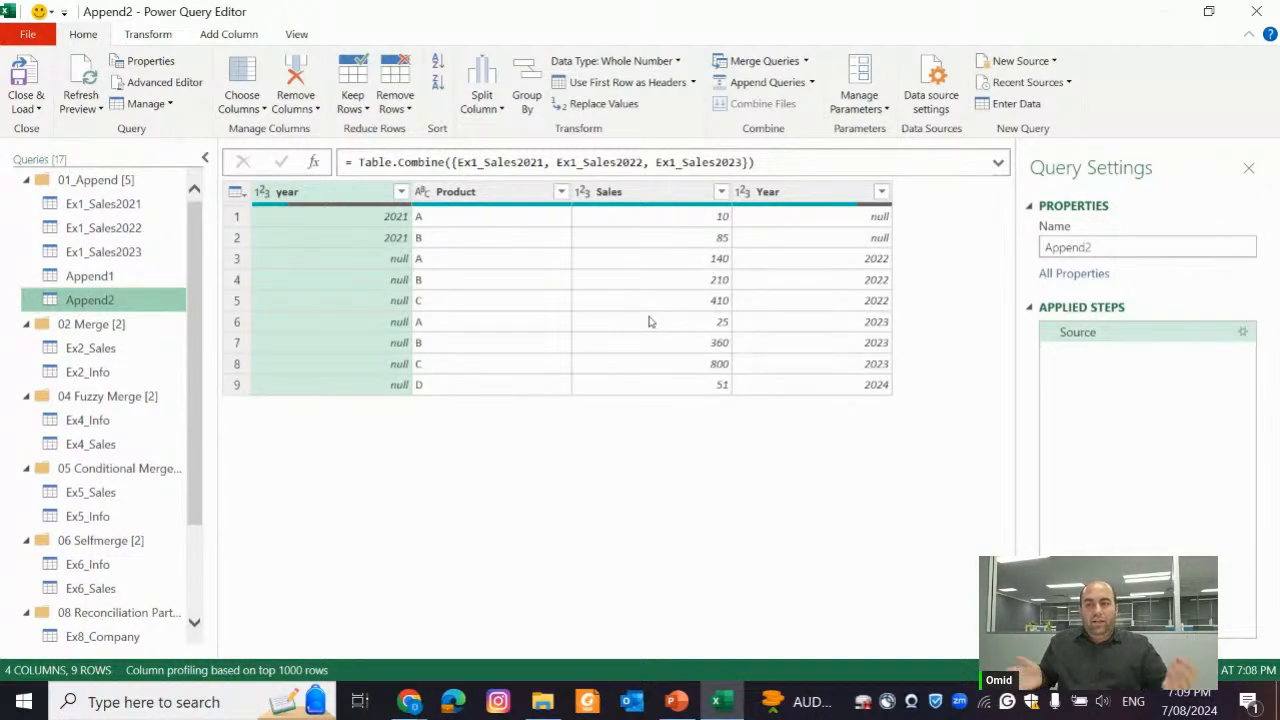
# Remove the opening Table.Combine({ from the Append2 formula, keeping the list of table names
pyautogui.click(762, 162)
pyautogui.moveTo(762, 162); pyautogui.dragTo(362, 162)
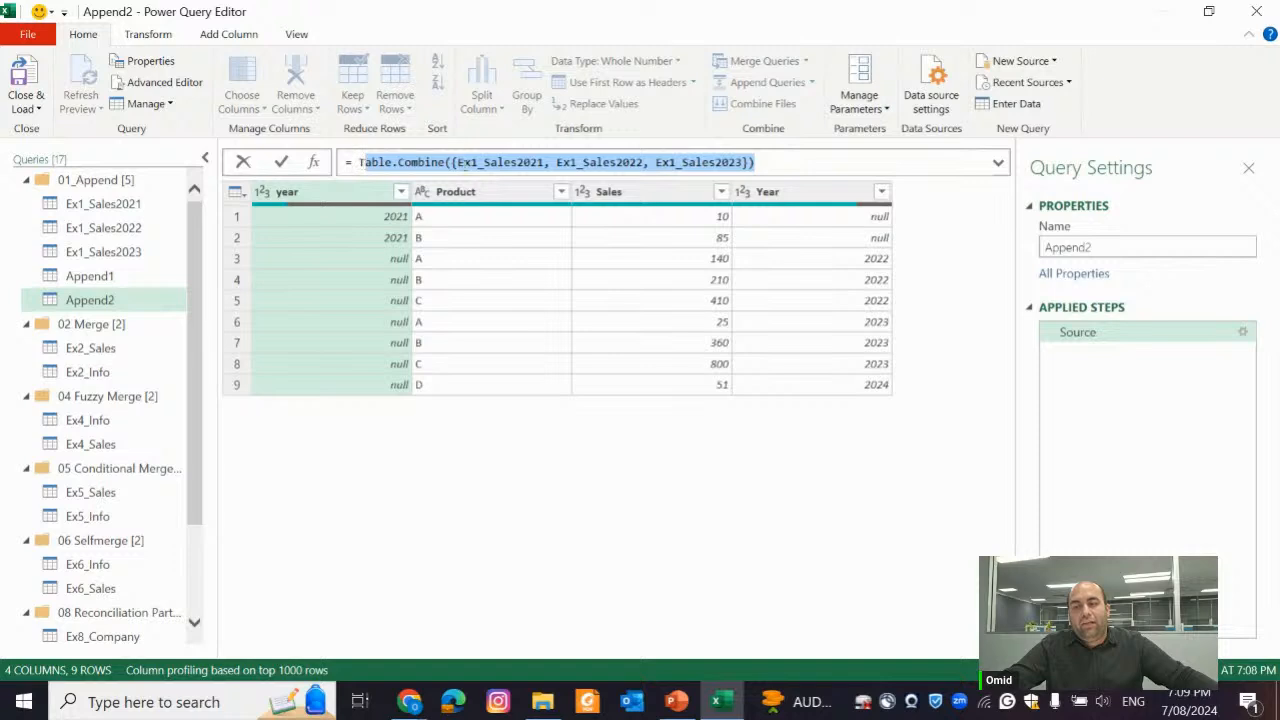
pyautogui.click(462, 162)
pyautogui.hotkey('ctrl', 'shift', 'Left')
pyautogui.hotkey('ctrl', 'shift', 'Left')
pyautogui.hotkey('ctrl', 'shift', 'Left')
pyautogui.hotkey('ctrl', 'shift', 'Left')
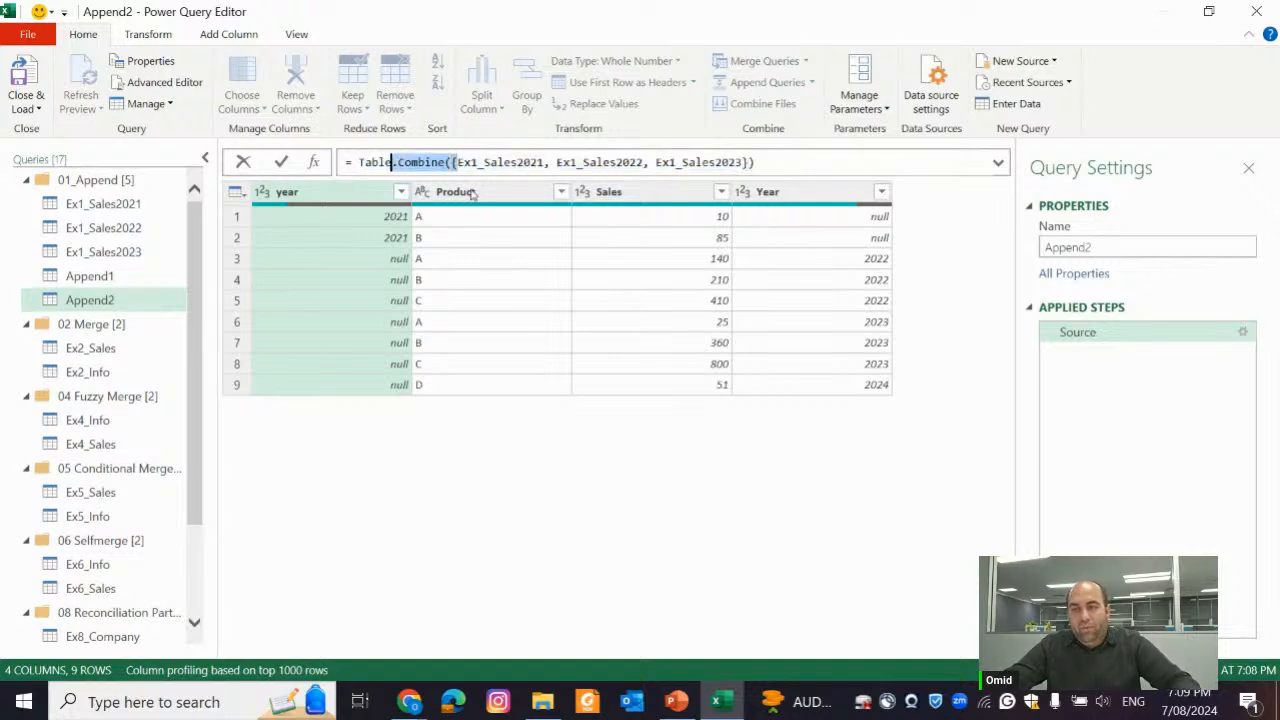
pyautogui.press('BackSpace')
# Replace the comma between Ex1_Sales2021 and Ex1_Sales2022 in the formula with an & operator
pyautogui.press('Right')
pyautogui.press('Right')
pyautogui.press('Right')
pyautogui.press('Right')
pyautogui.press('Right')
pyautogui.press('Right')
pyautogui.press('Right')
pyautogui.press('Right')
pyautogui.press('Right')
pyautogui.press('Right')
pyautogui.press('Right')
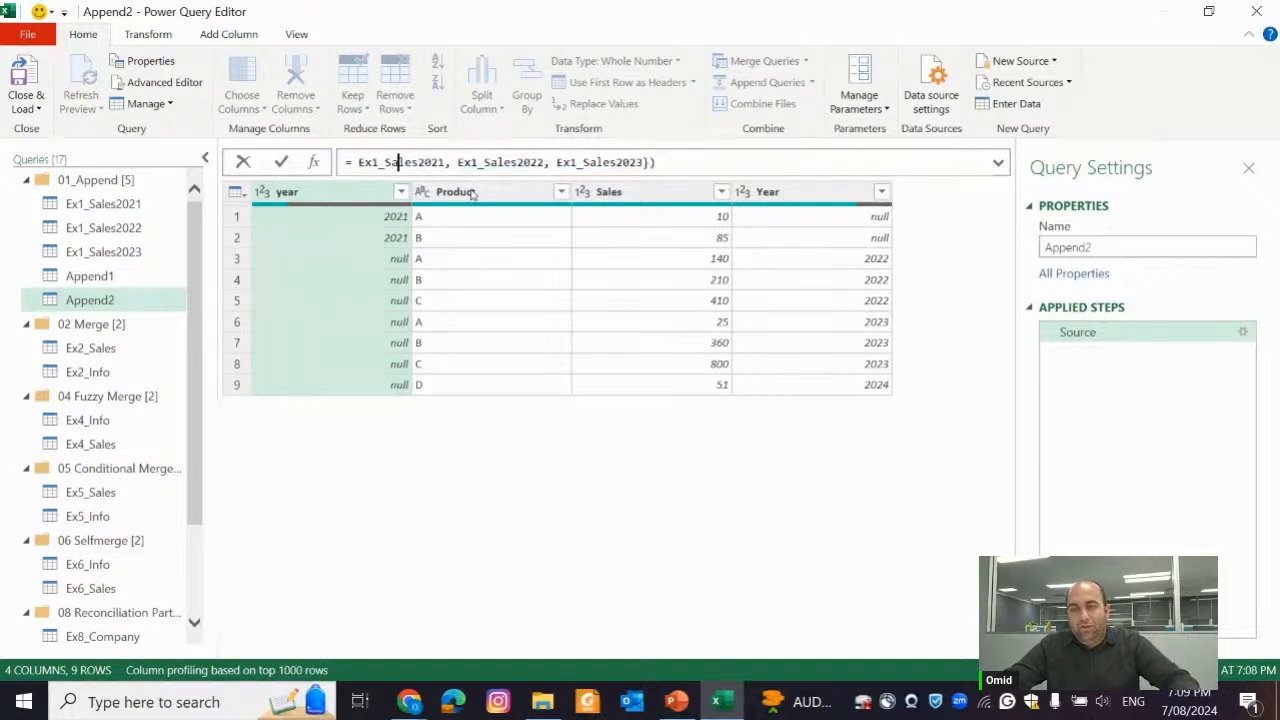
pyautogui.press('Left')
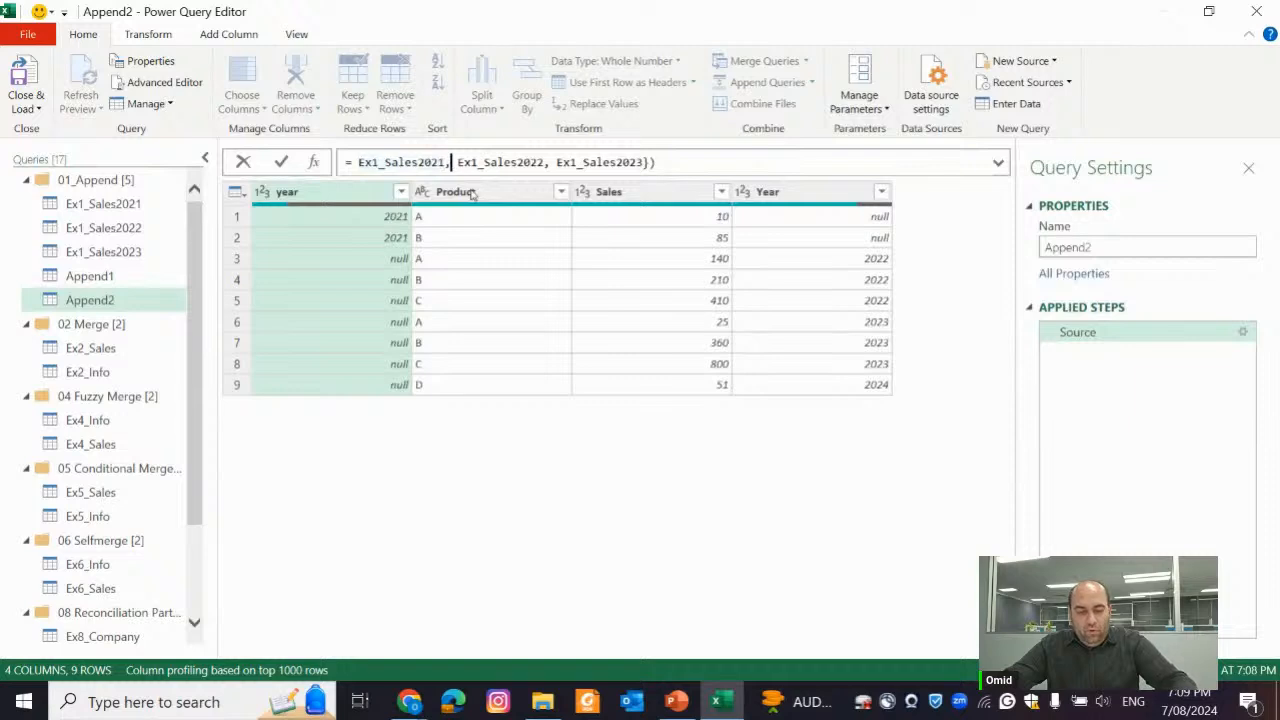
pyautogui.press('Delete')
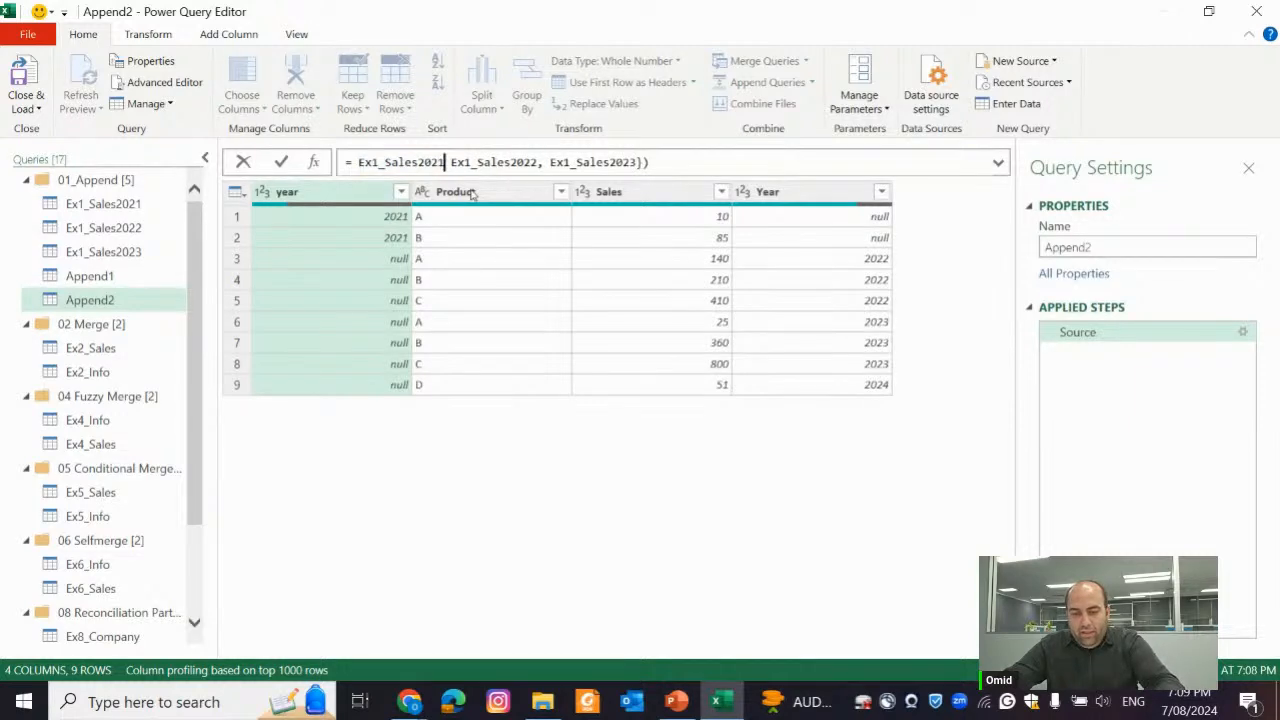
pyautogui.write('&')
pyautogui.press('Left')
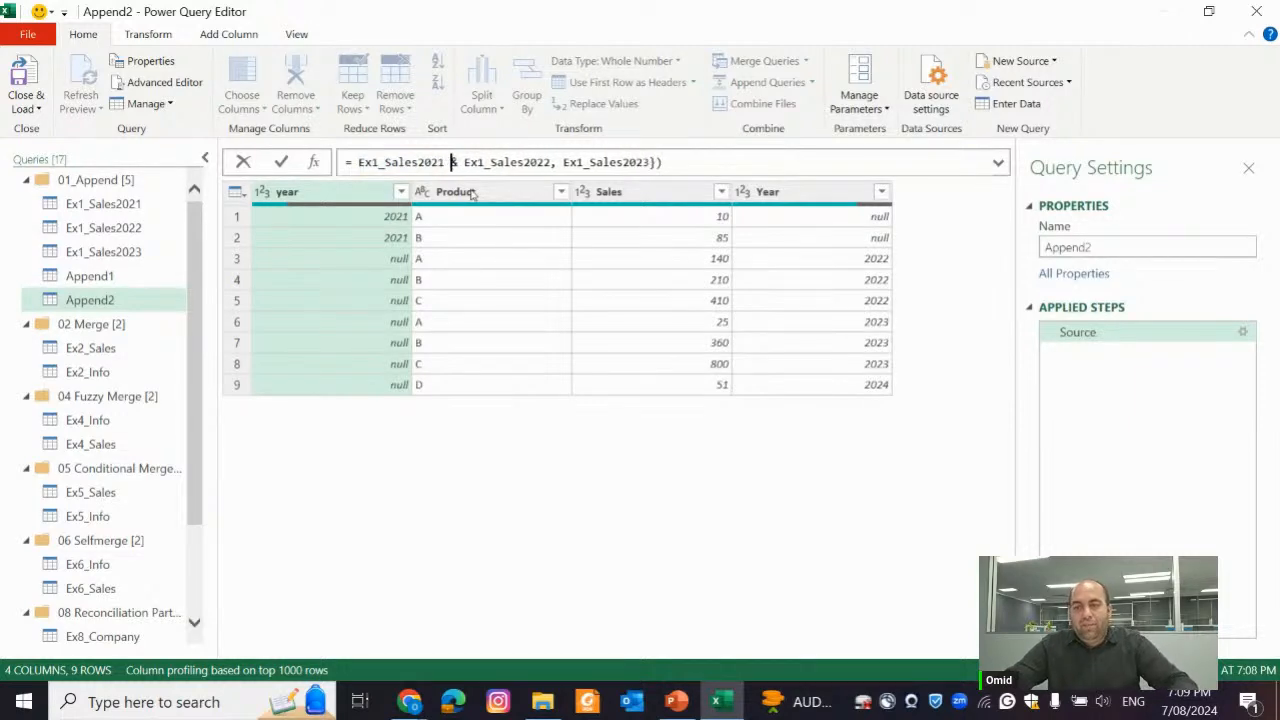
# Replace the comma before Ex1_Sales2023 with &, remove the closing brackets, and apply the Append2 formula
pyautogui.hotkey('ctrl', 'Right')
pyautogui.hotkey('ctrl', 'Right')
pyautogui.hotkey('ctrl', 'Right')
pyautogui.hotkey('ctrl', 'Right')
pyautogui.press('Left')
pyautogui.press('Left')
pyautogui.hotkey('ctrl', 'Left')
pyautogui.press('Left')
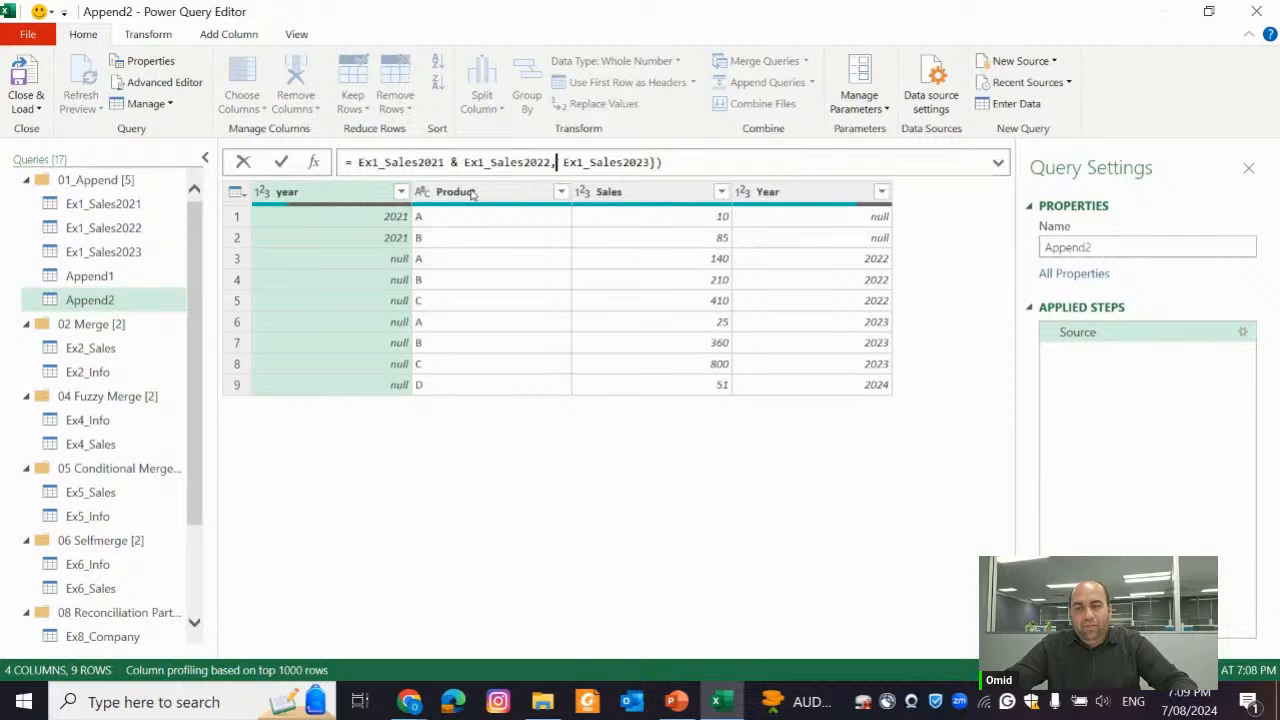
pyautogui.press('BackSpace')
pyautogui.write('&')
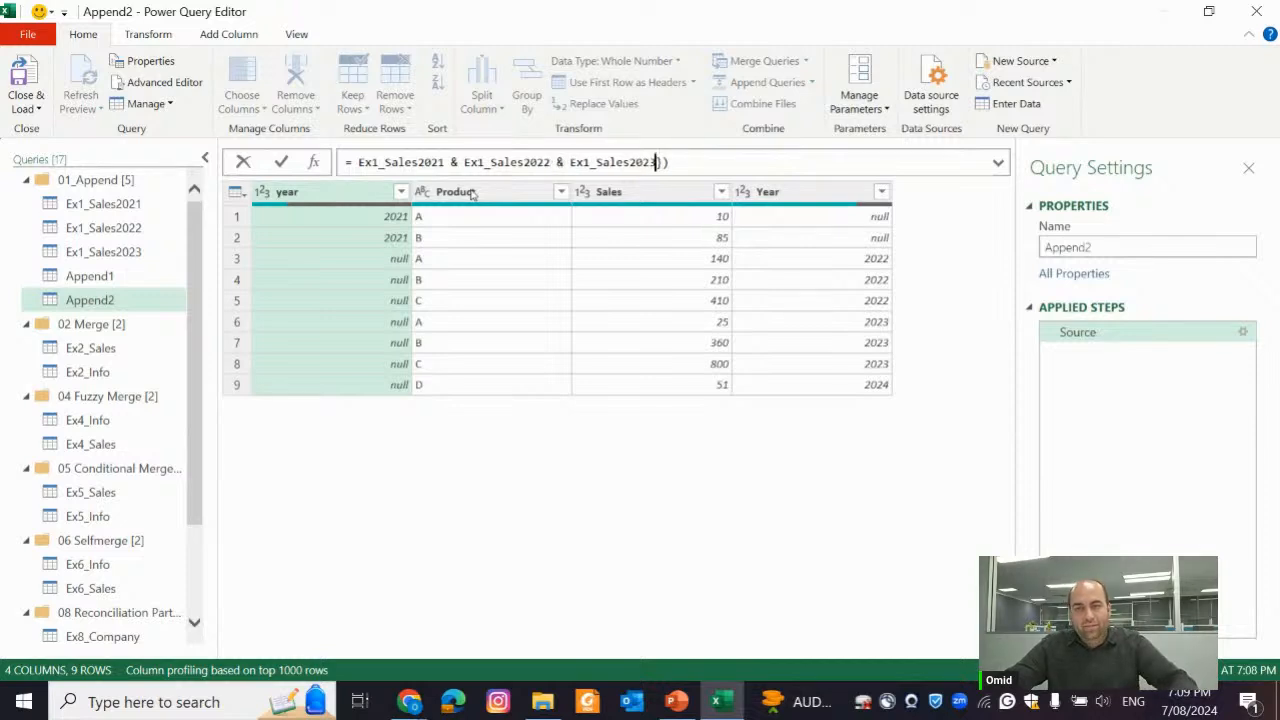
pyautogui.press('Delete')
pyautogui.press('Delete')
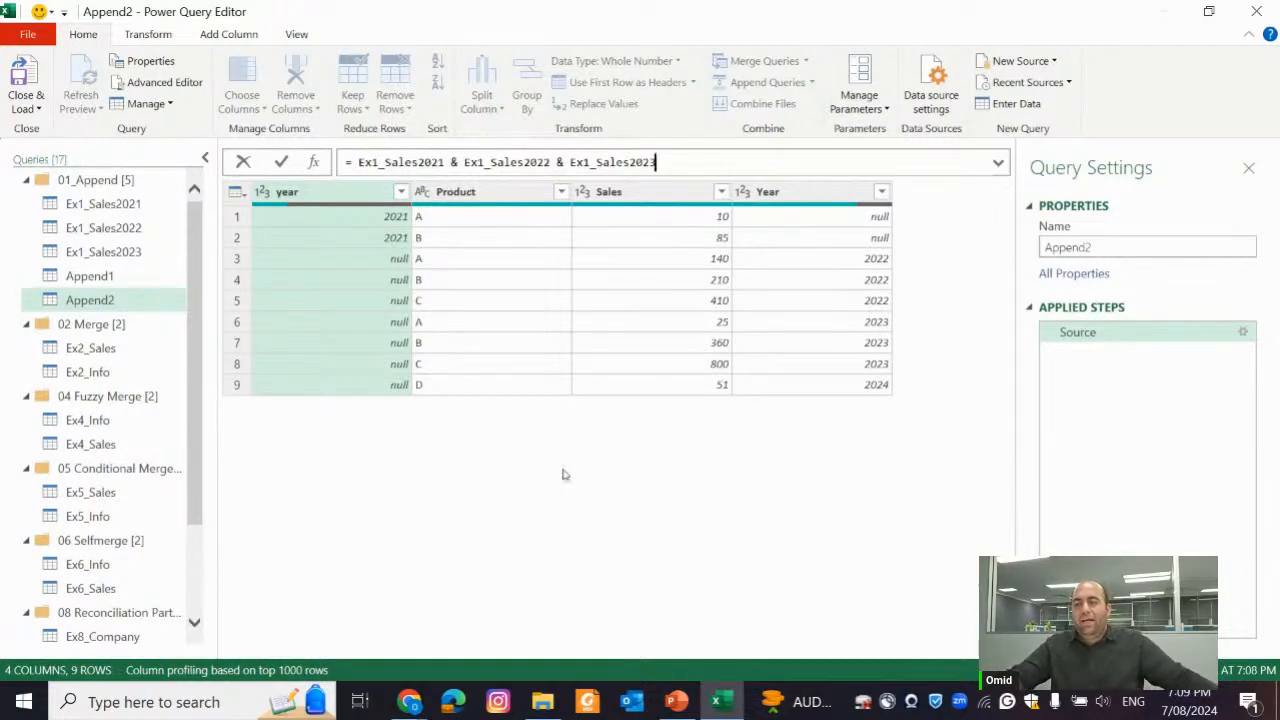
pyautogui.press('Return')
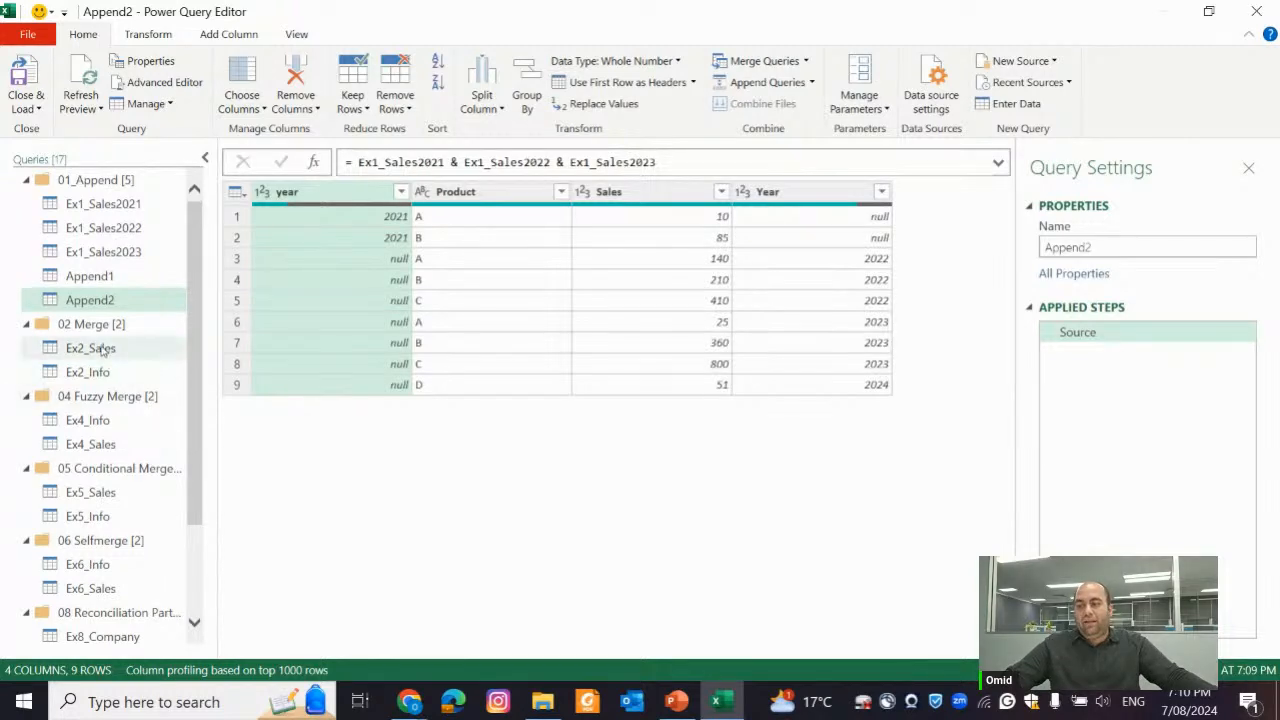
# Examine the columns of the Ex2_Sales and Ex2_Info queries in the 02 Merge group
pyautogui.click(176, 350)
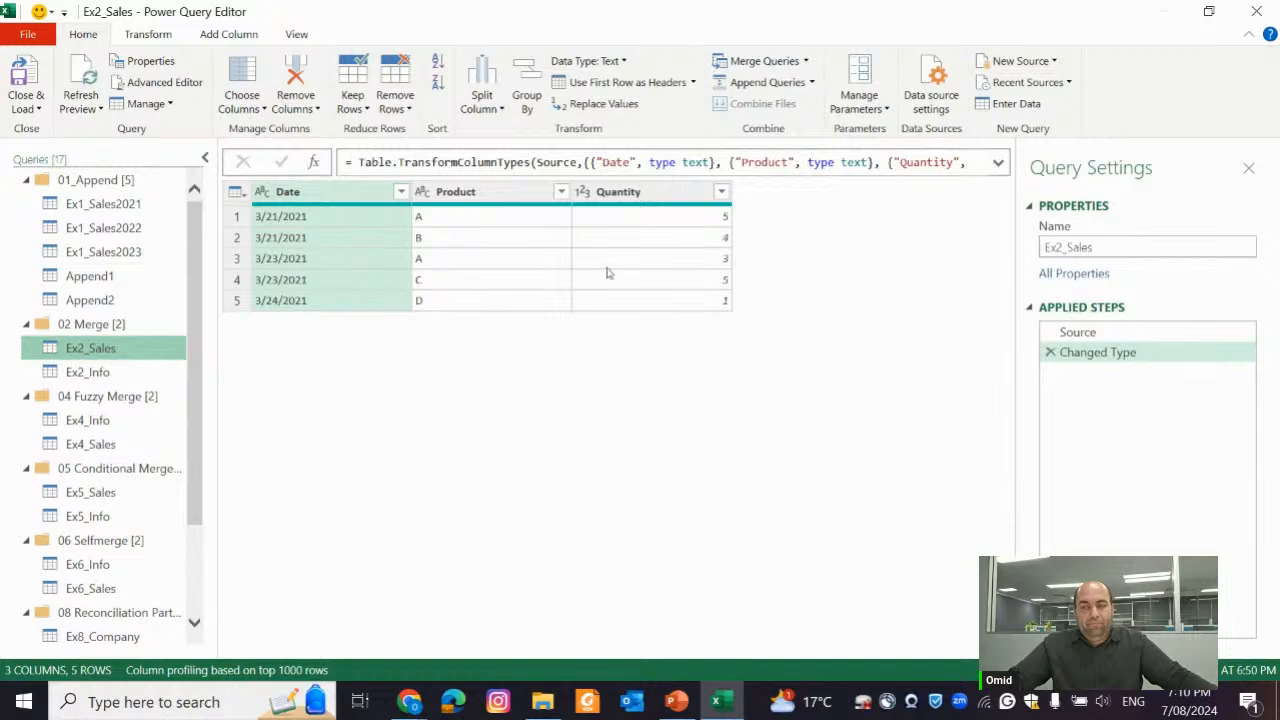
pyautogui.click(146, 376)
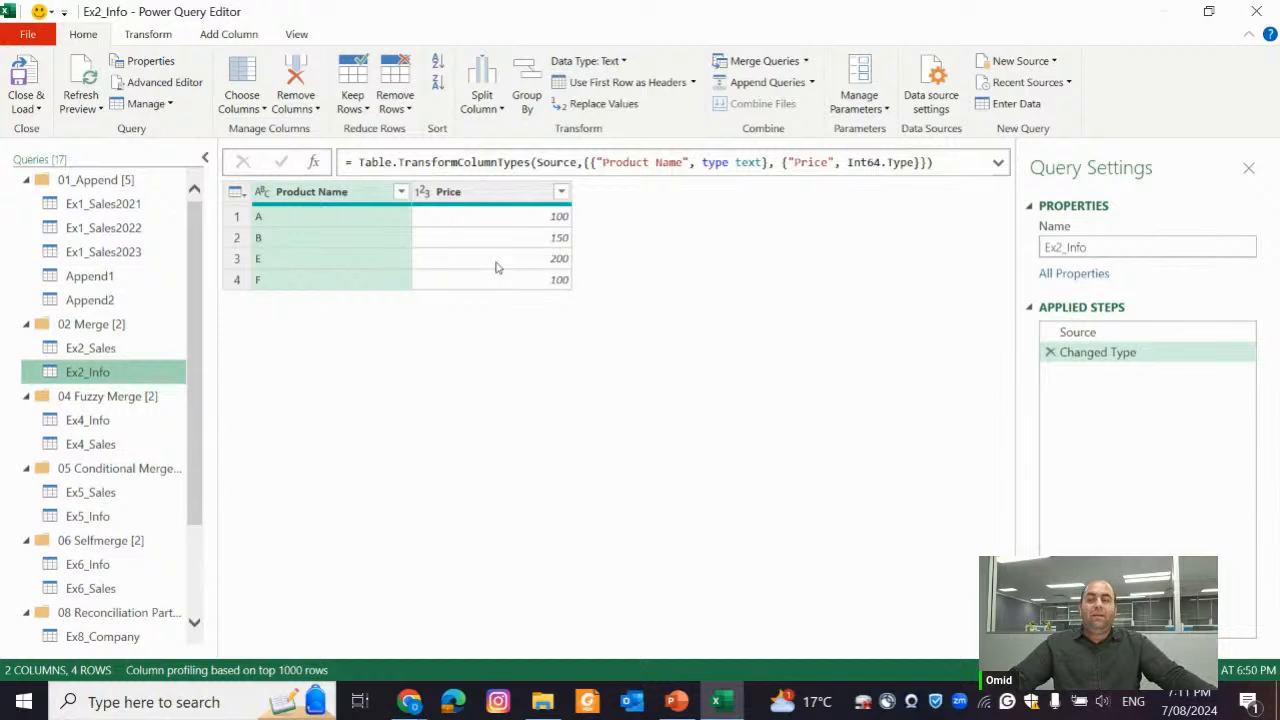
pyautogui.click(128, 346)
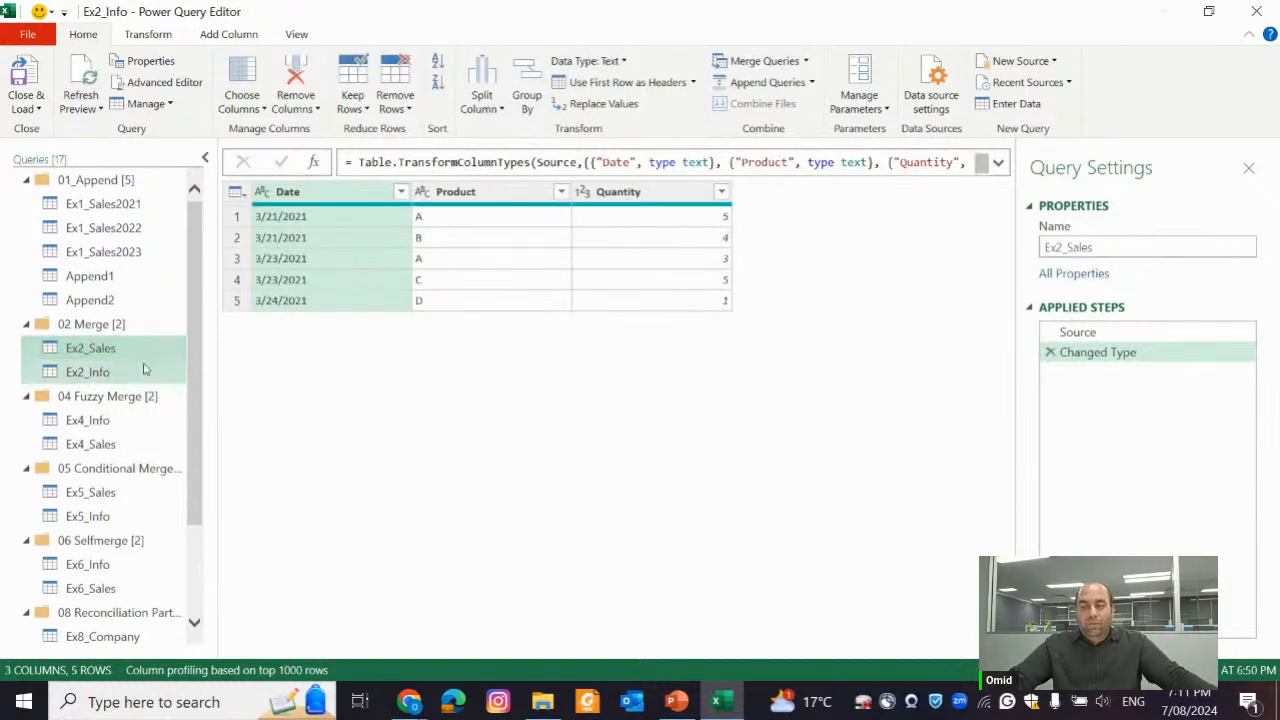
pyautogui.click(143, 370)
# Start merging the Ex2_Sales query within itself, with Ex2_Info as the second table
pyautogui.click(141, 346)
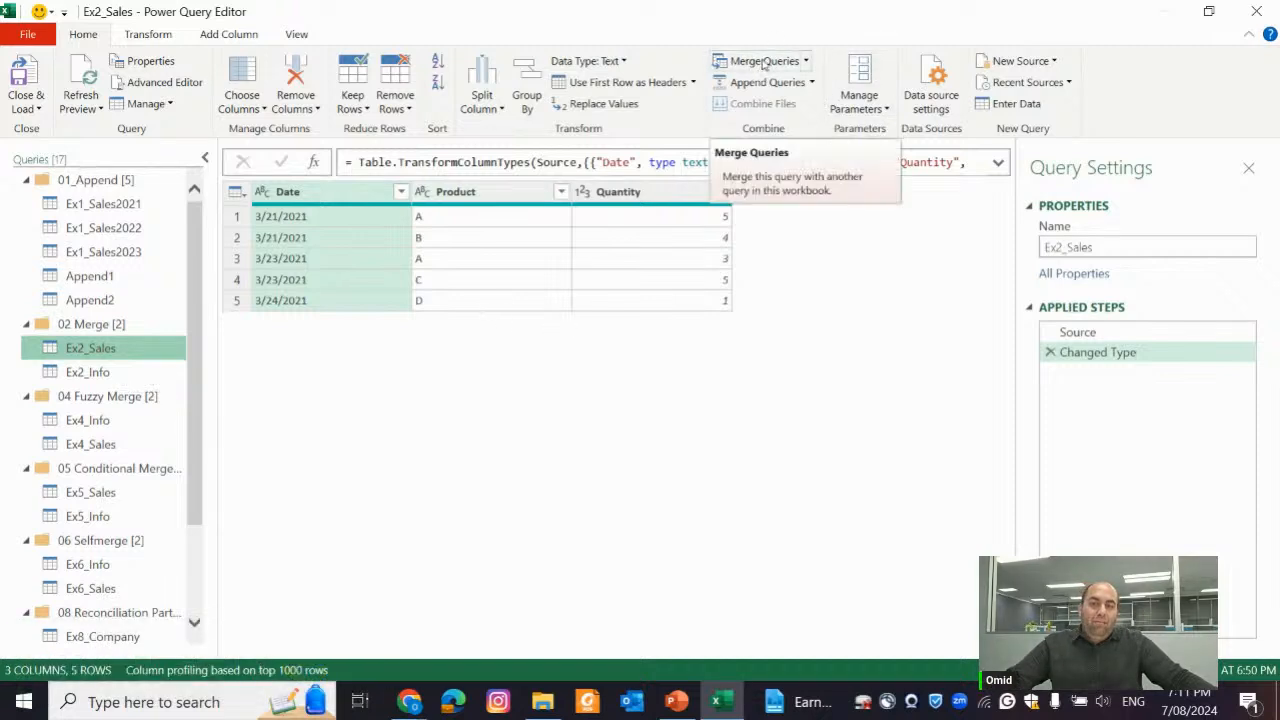
pyautogui.click(807, 61)
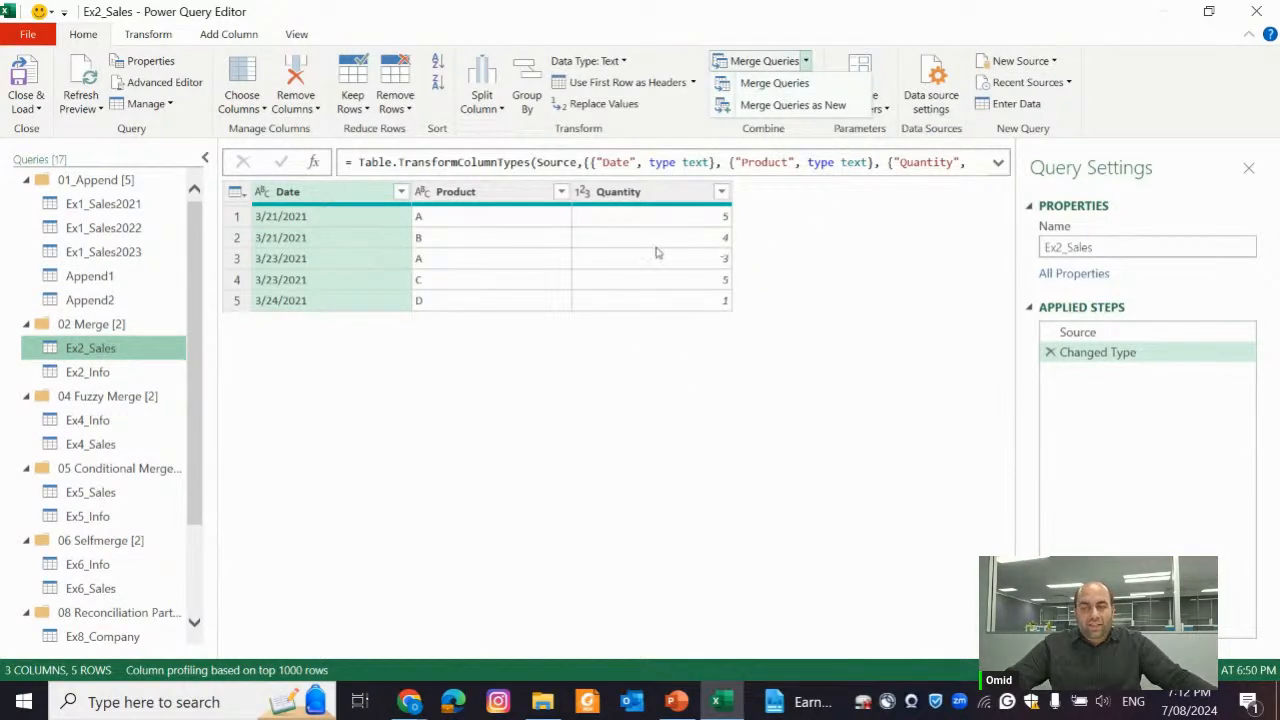
pyautogui.click(784, 84)
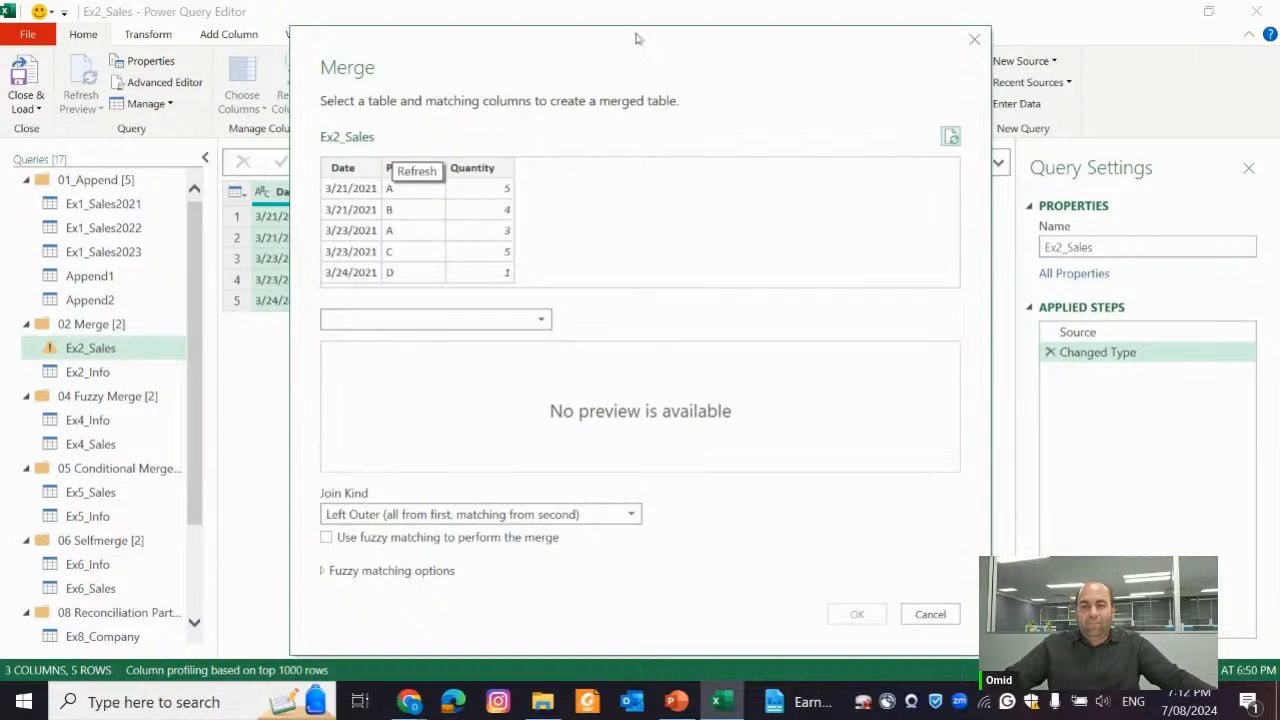
pyautogui.moveTo(634, 37); pyautogui.dragTo(946, 11)
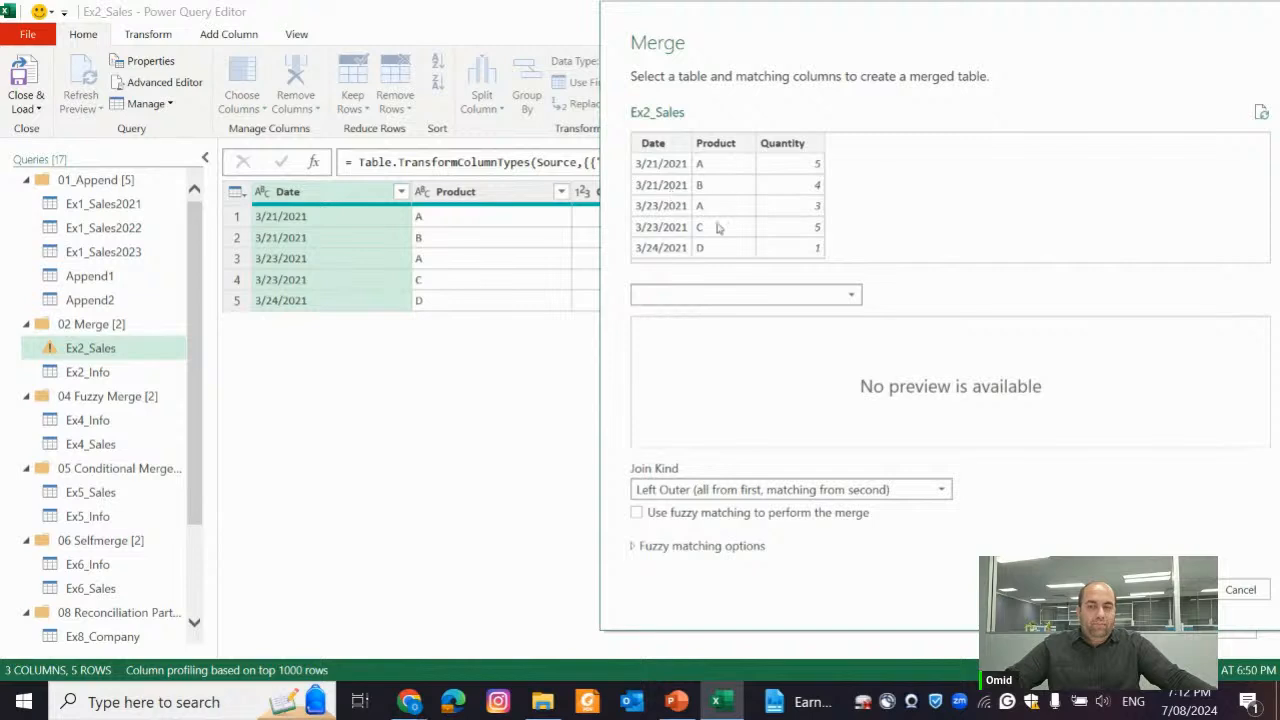
pyautogui.click(816, 301)
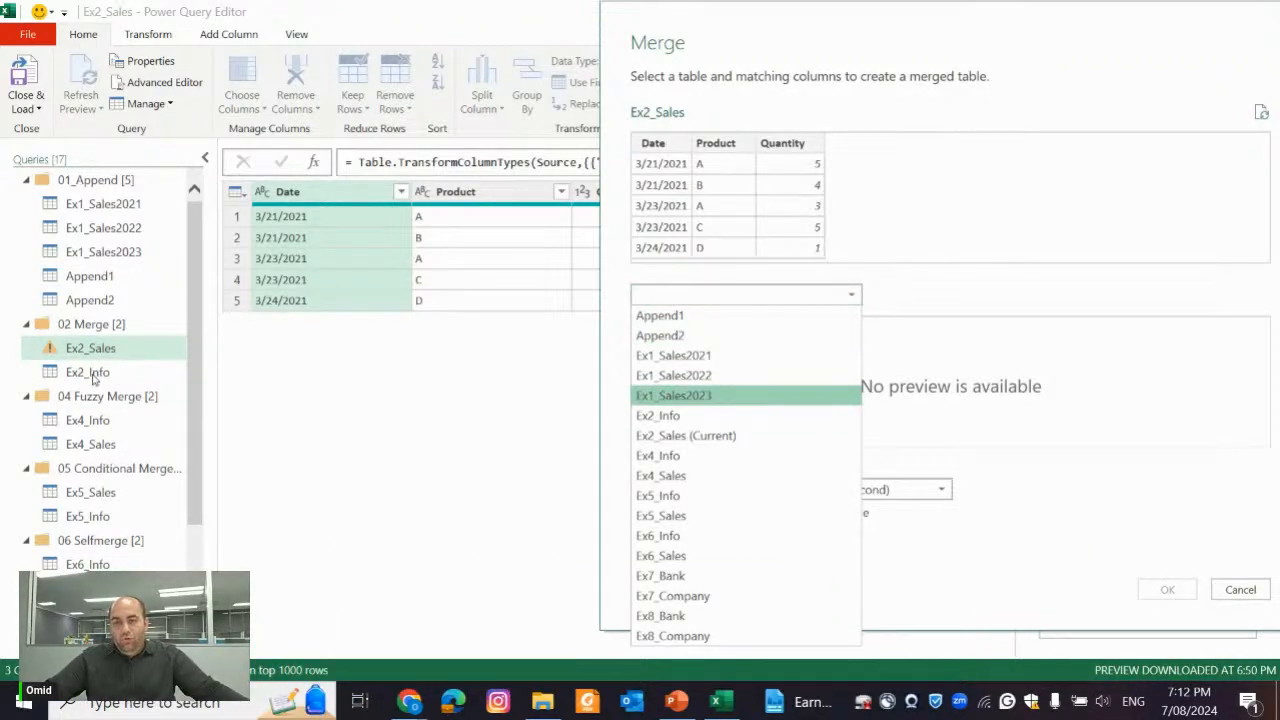
pyautogui.click(670, 418)
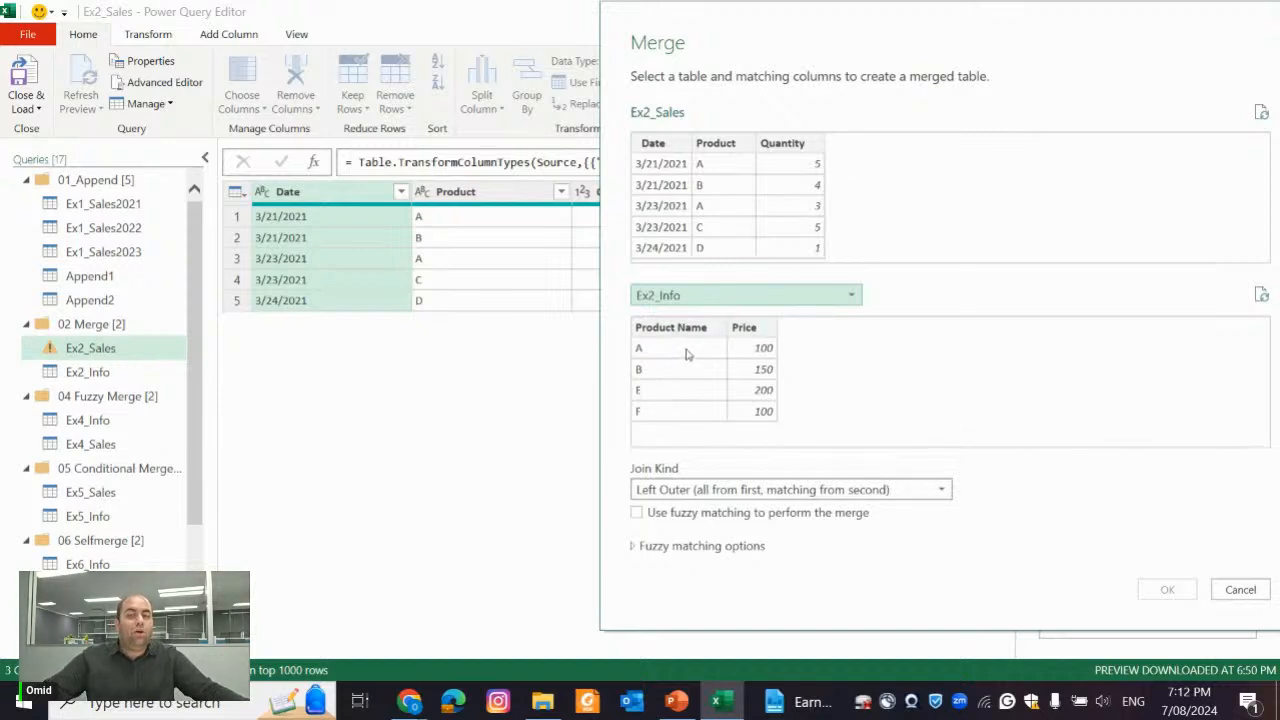
# Match the Product column of Ex2_Sales with the Product Name column of Ex2_Info as the only merge key
pyautogui.click(712, 143)
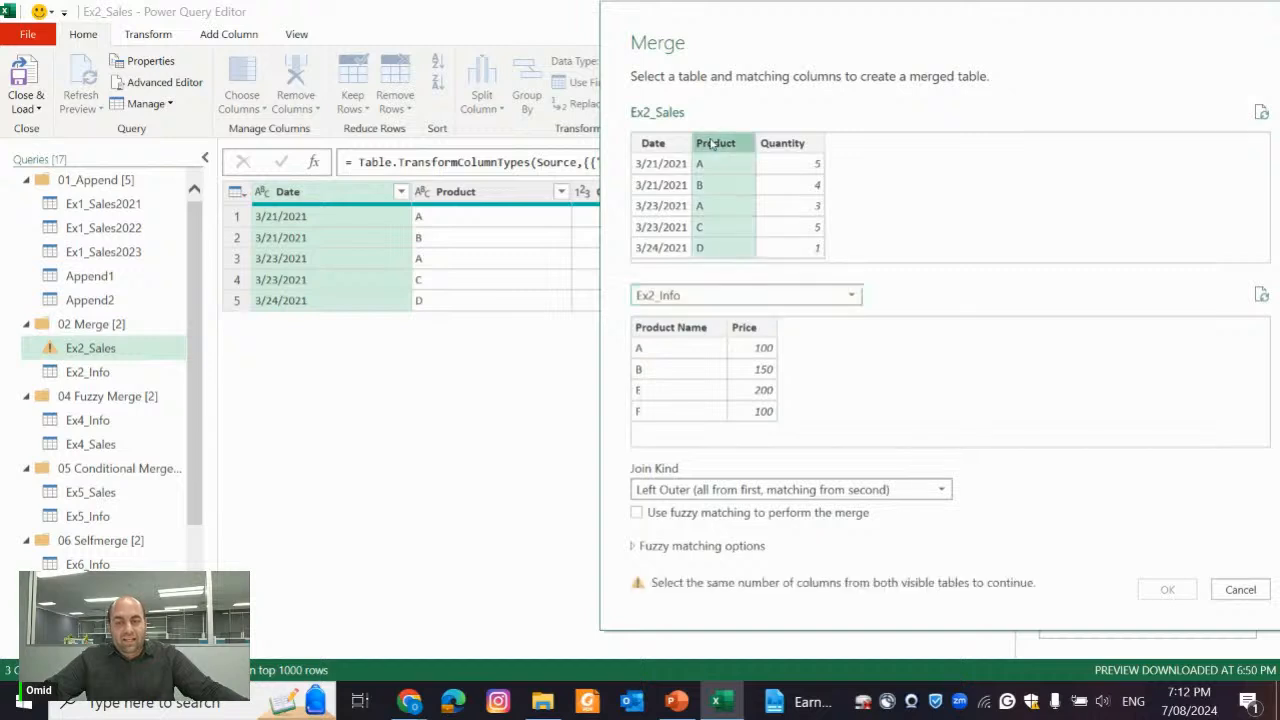
pyautogui.click(686, 335)
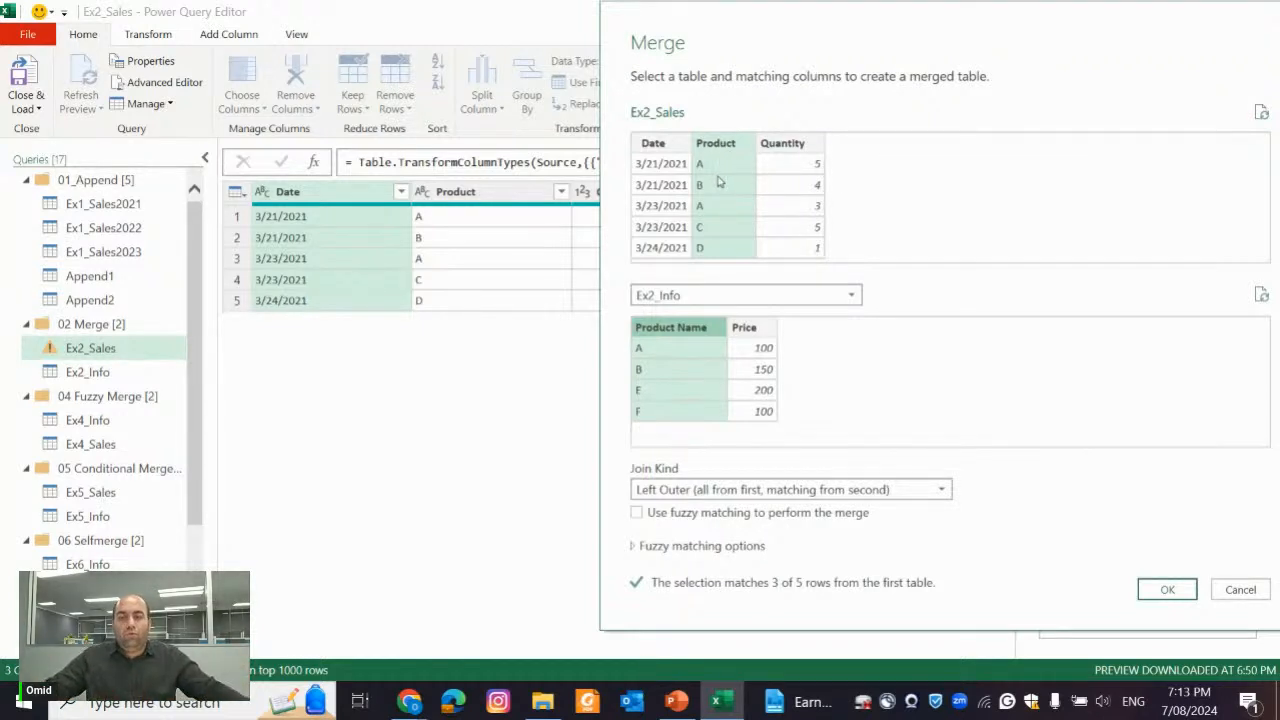
pyautogui.keyDown('ctrl'); pyautogui.click(775, 146); pyautogui.keyUp('ctrl')
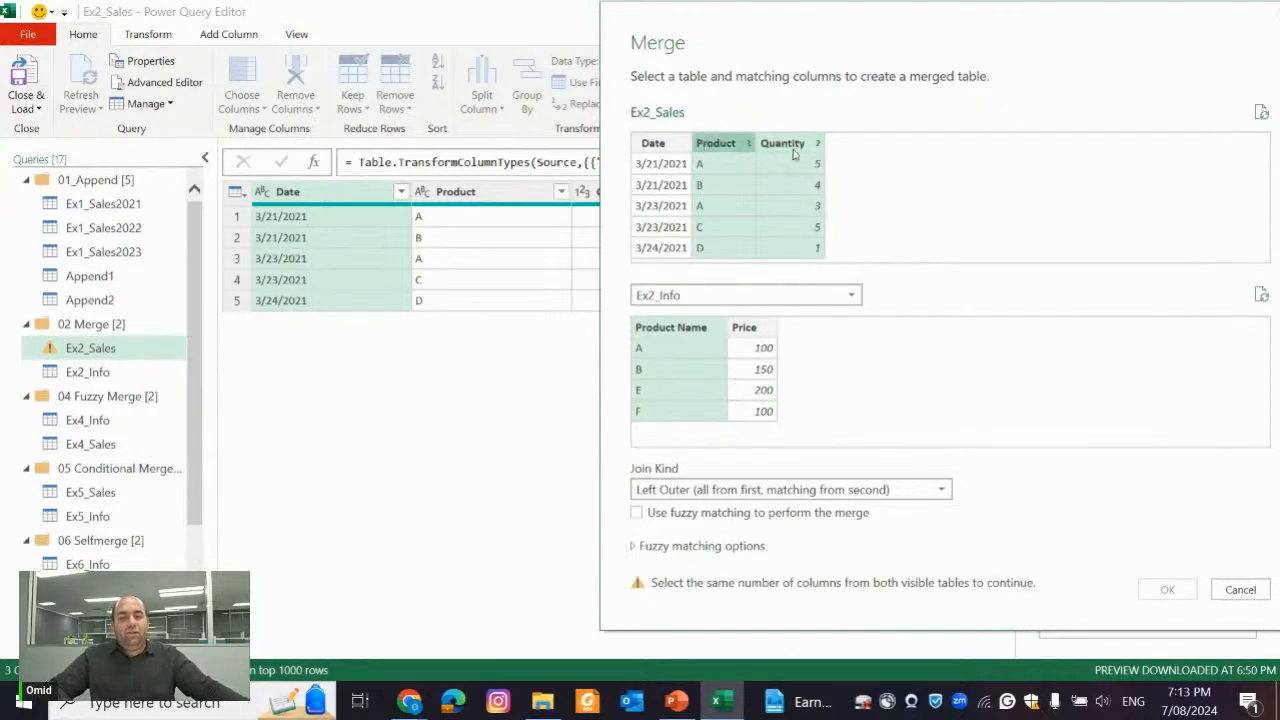
pyautogui.keyDown('ctrl'); pyautogui.click(796, 145); pyautogui.keyUp('ctrl')
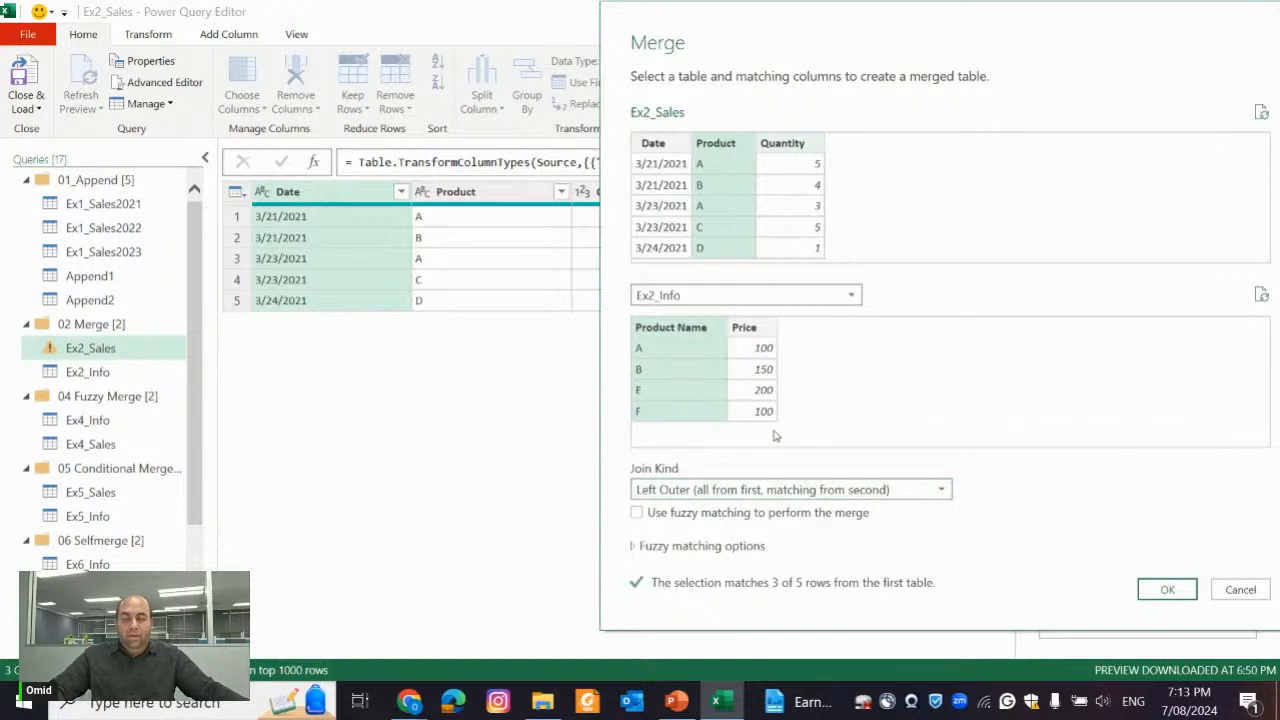
# Review the available join kinds, keep Left Outer (all from first, matching from second), and apply the merge
pyautogui.click(892, 488)
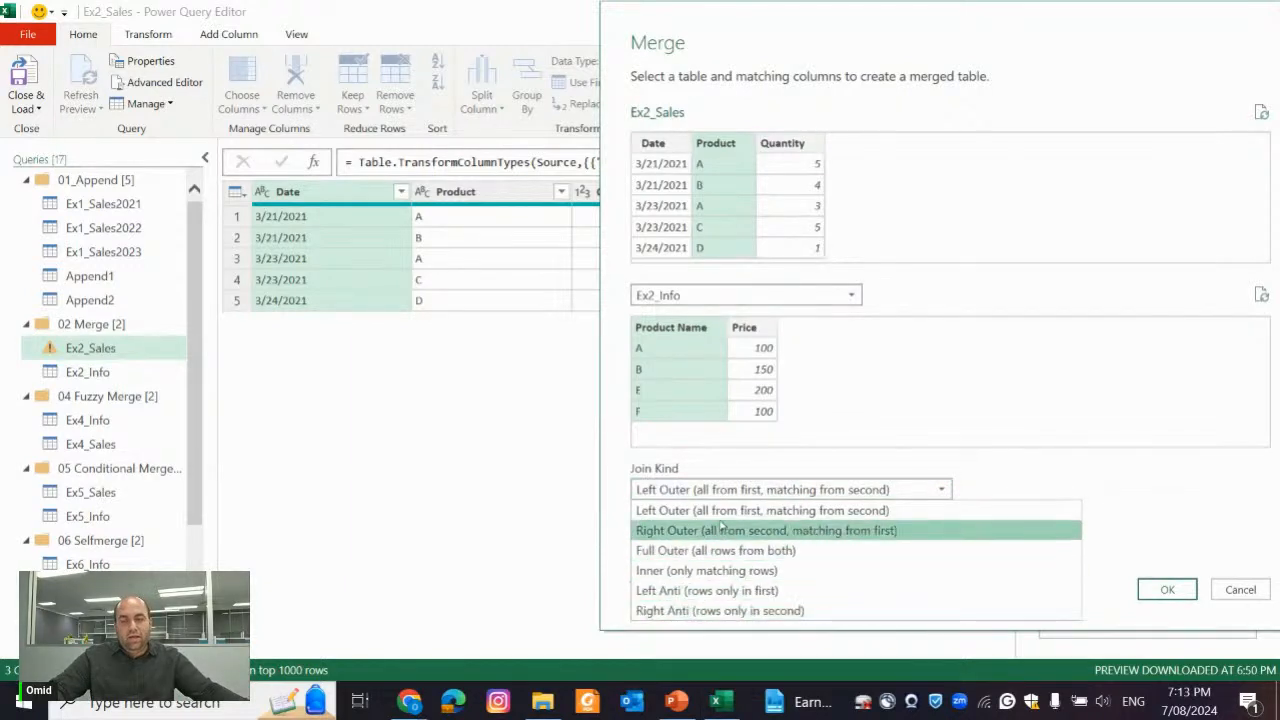
pyautogui.click(966, 420)
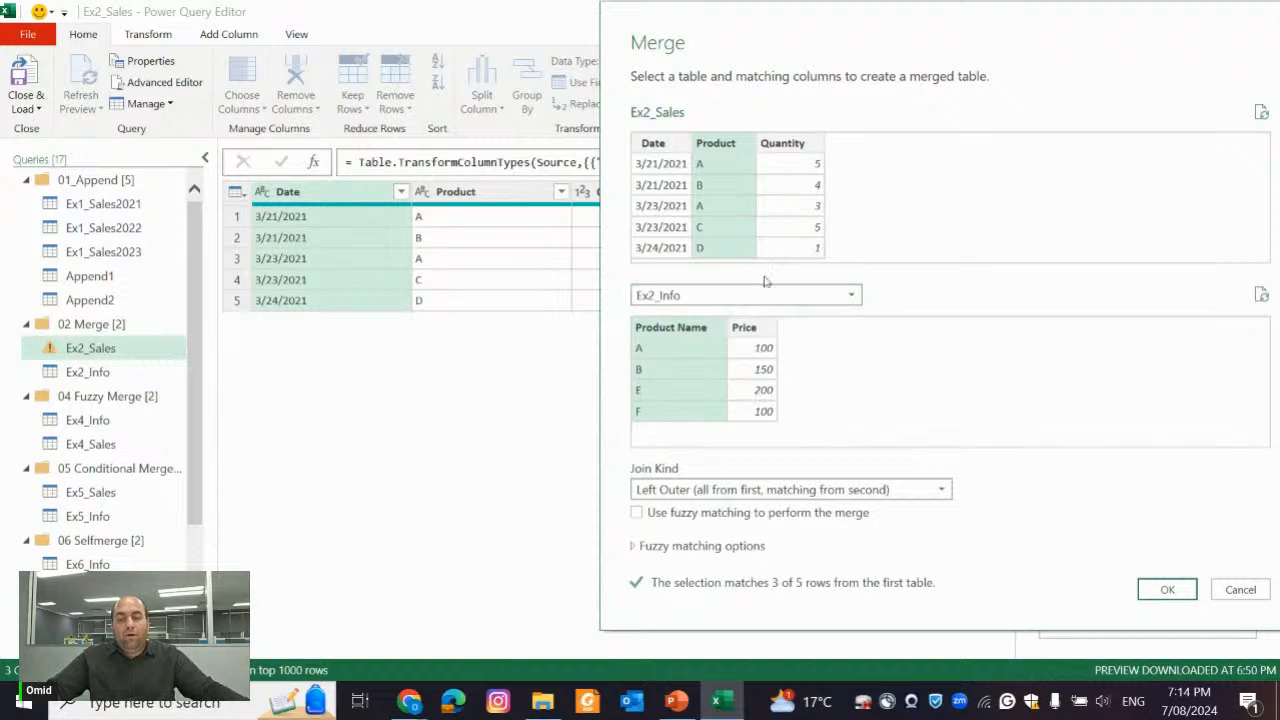
pyautogui.click(769, 488)
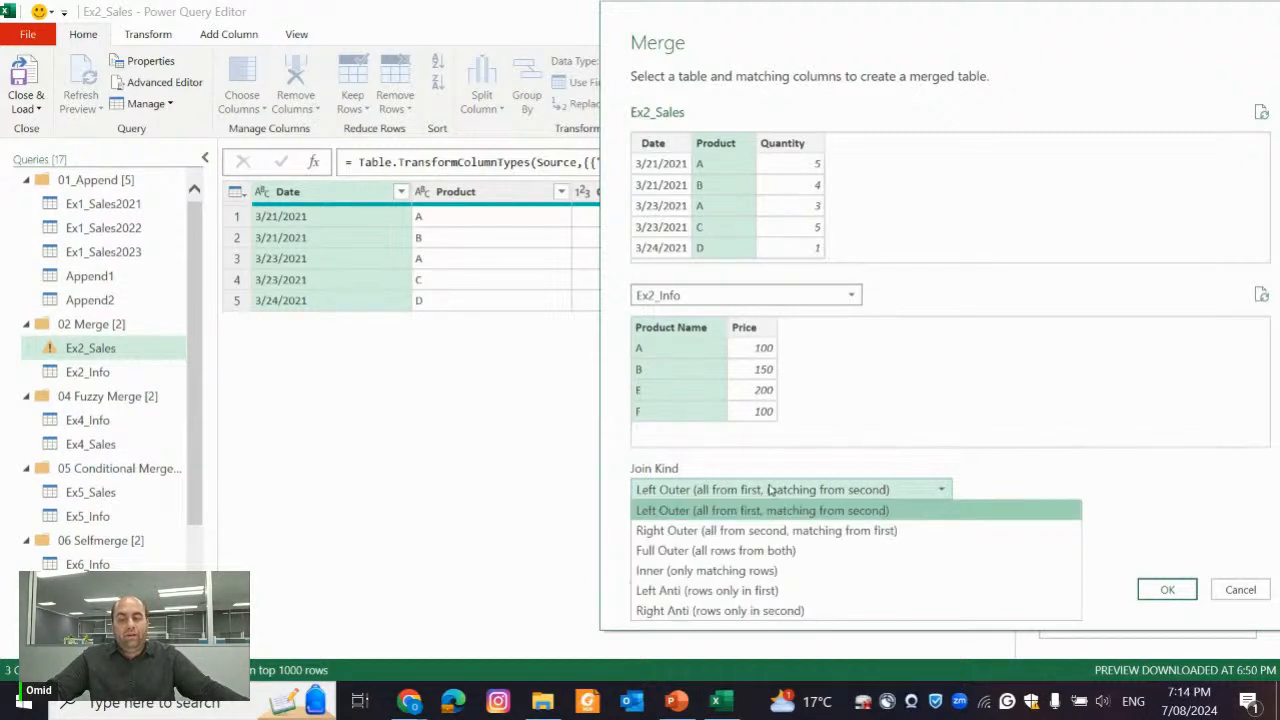
pyautogui.click(769, 488)
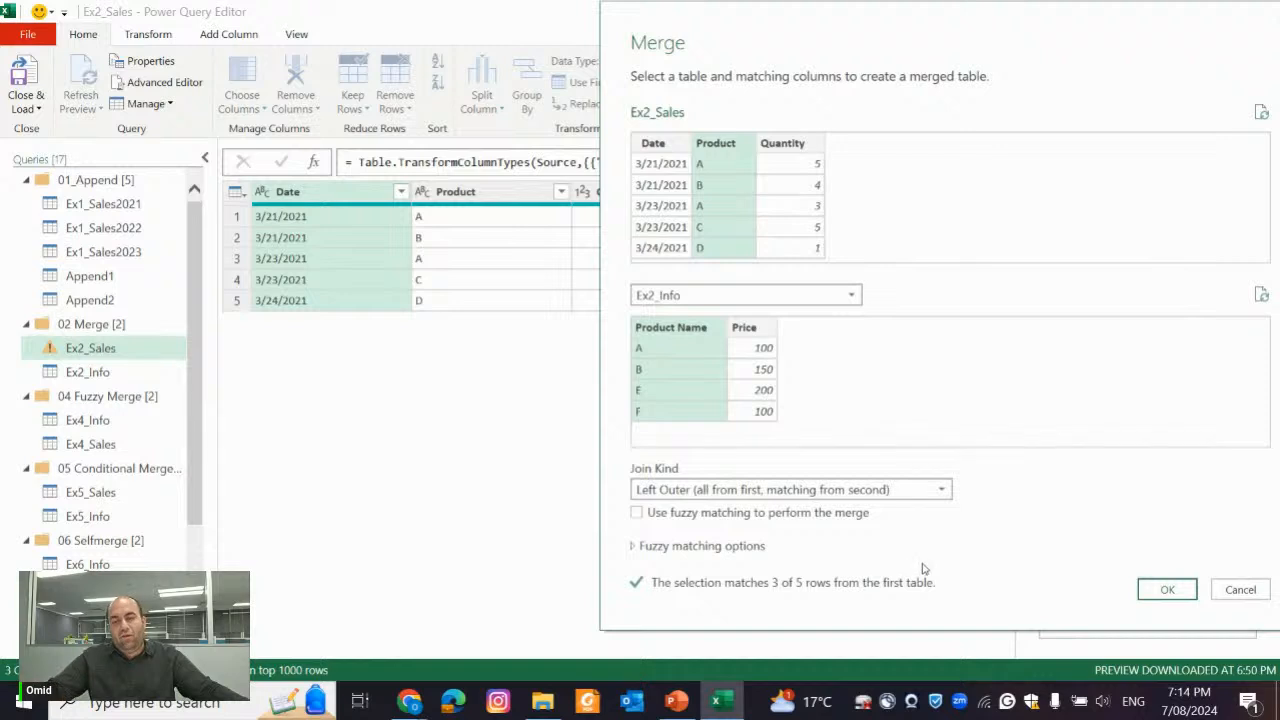
pyautogui.click(1167, 590)
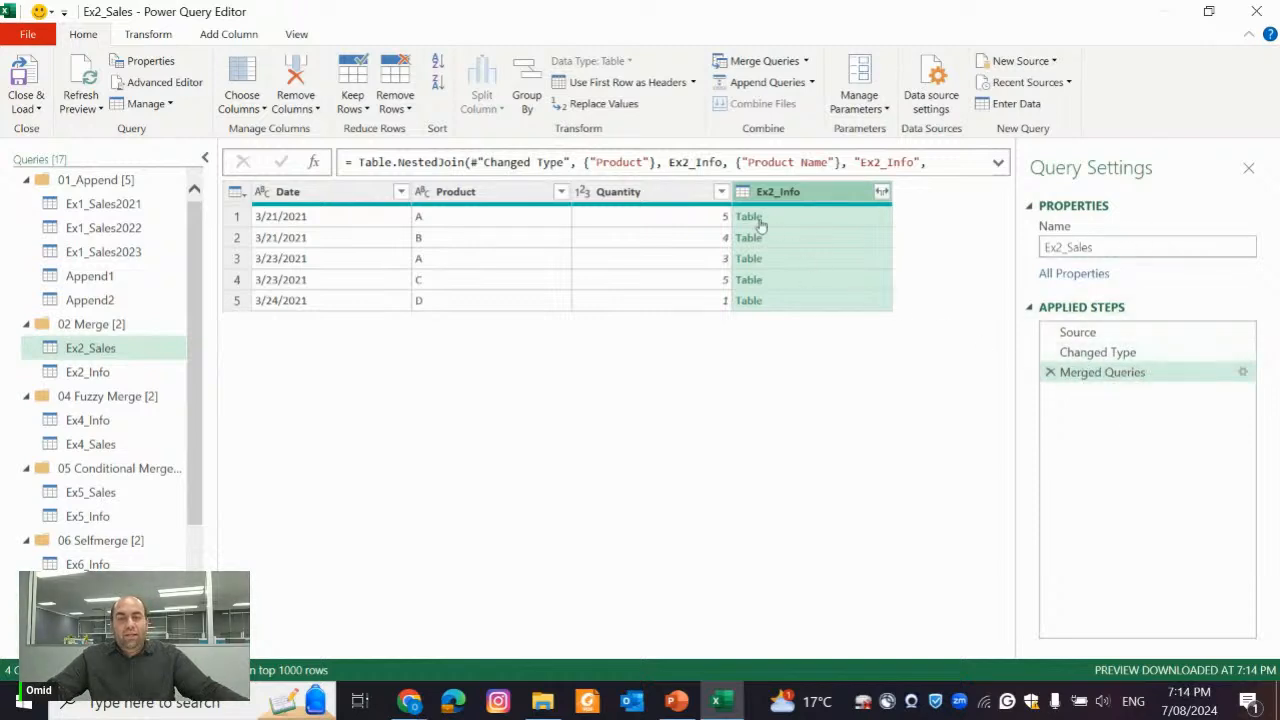
# Preview the nested tables in the merged Ex2_Info column and compare them with the rows of the Ex2_Info query
pyautogui.click(811, 214)
pyautogui.click(807, 238)
pyautogui.click(811, 261)
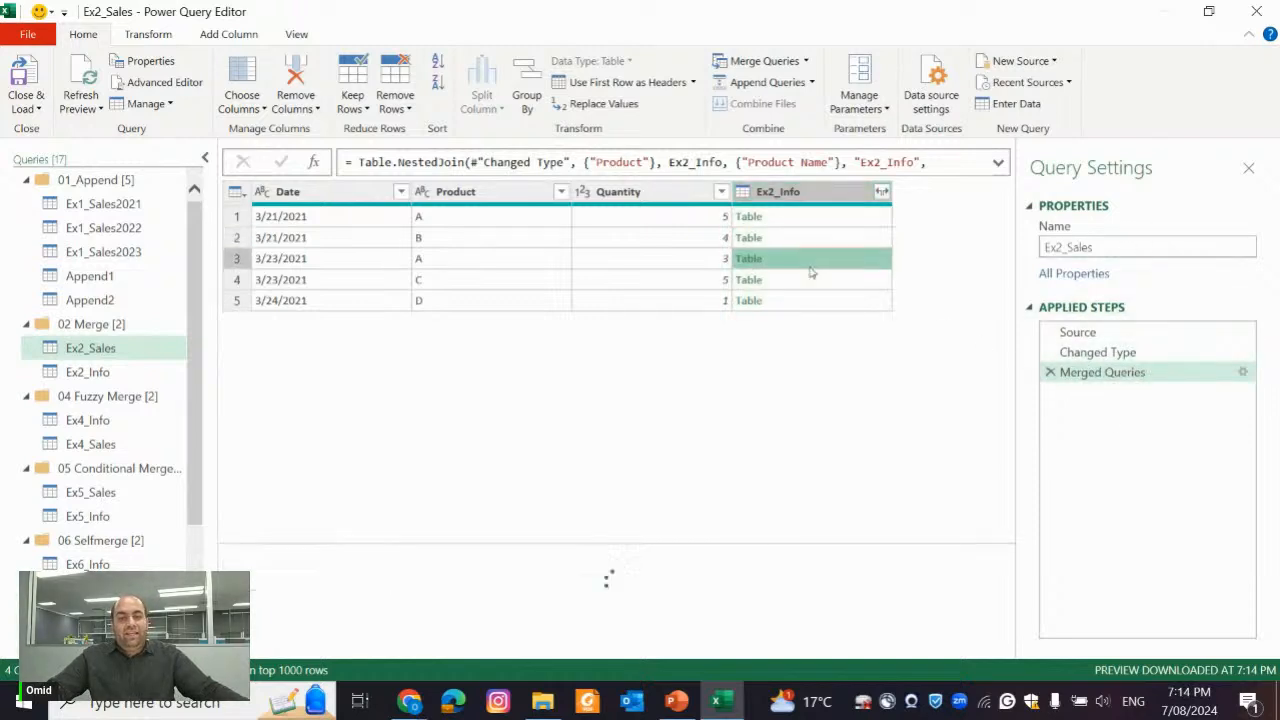
pyautogui.click(814, 300)
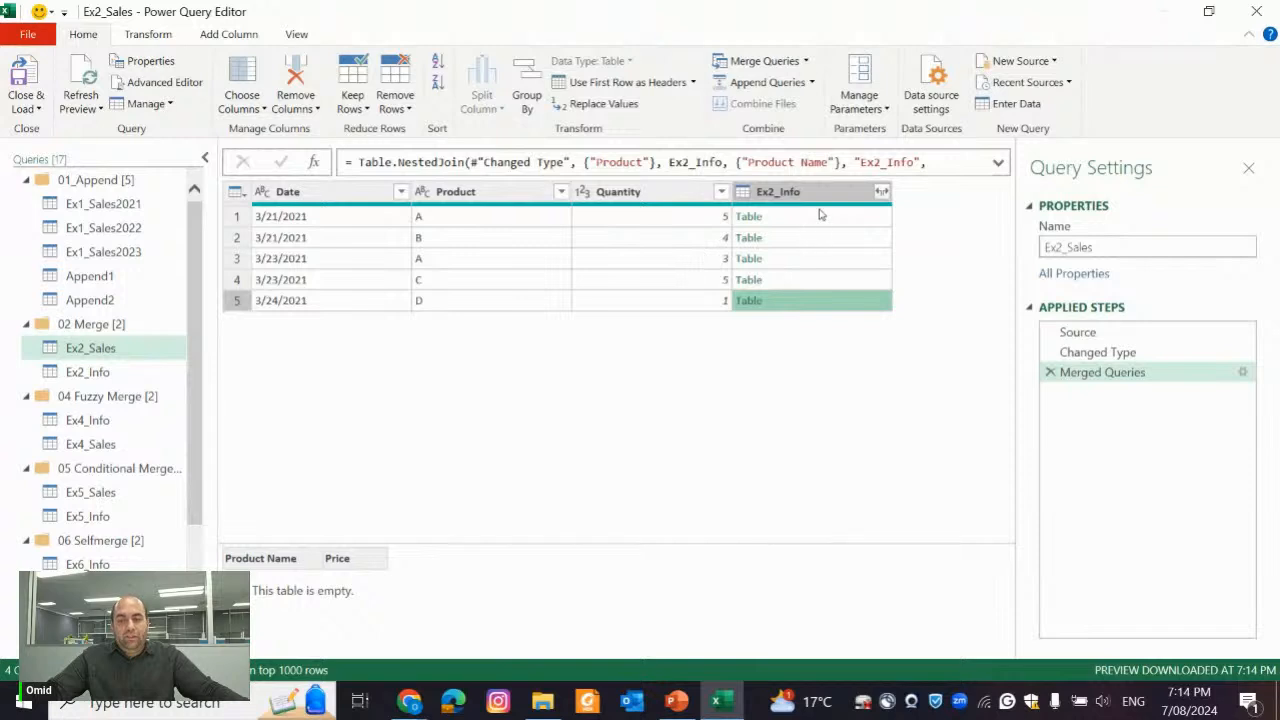
pyautogui.click(497, 224)
pyautogui.click(804, 216)
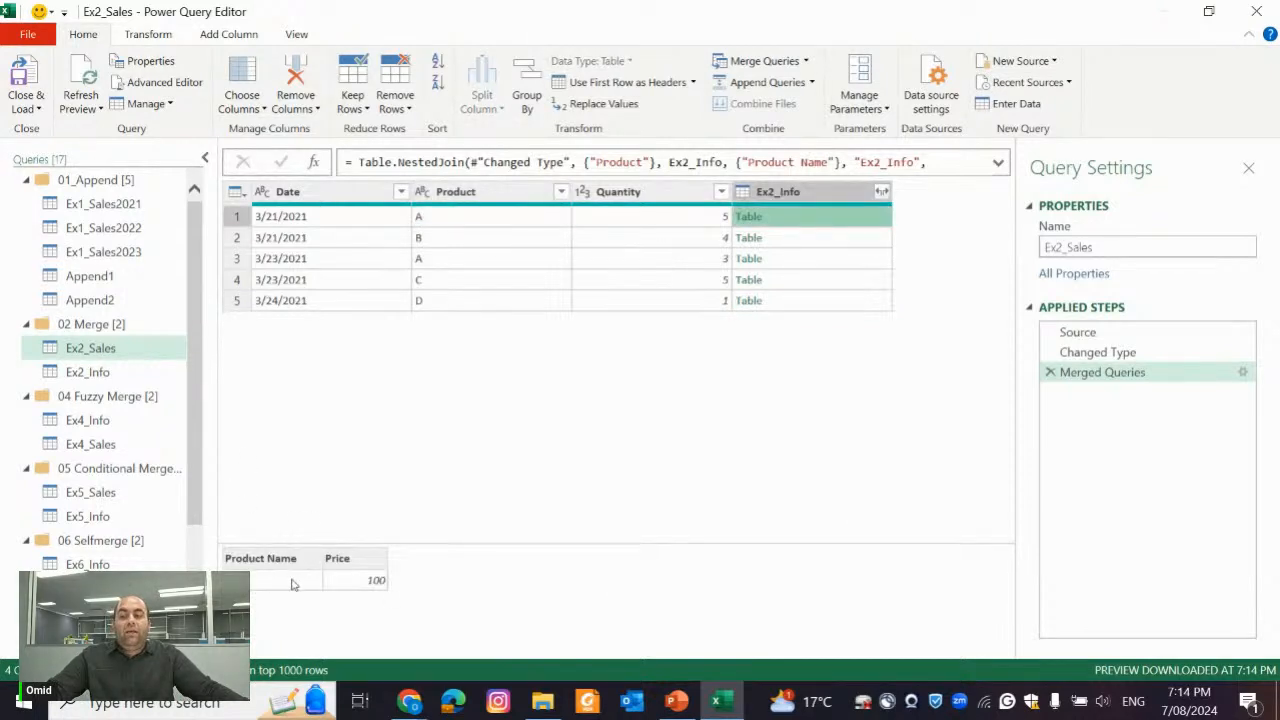
pyautogui.click(95, 372)
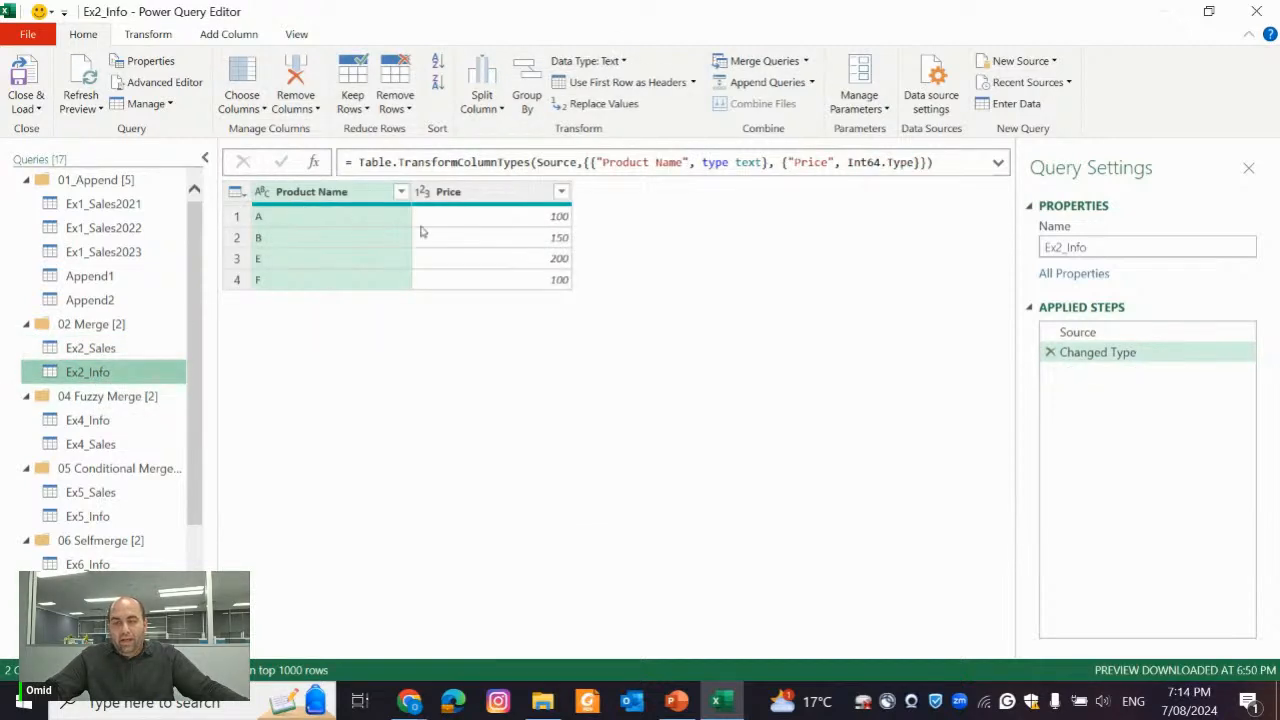
pyautogui.click(90, 348)
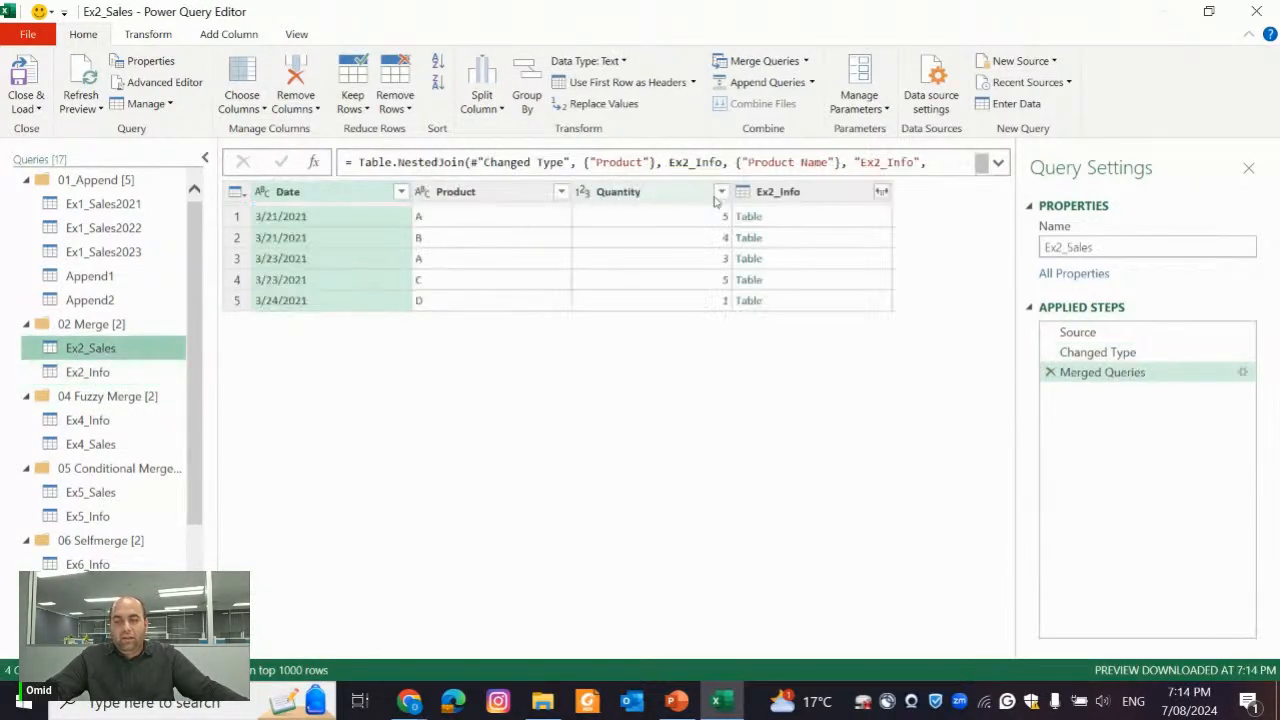
pyautogui.click(800, 218)
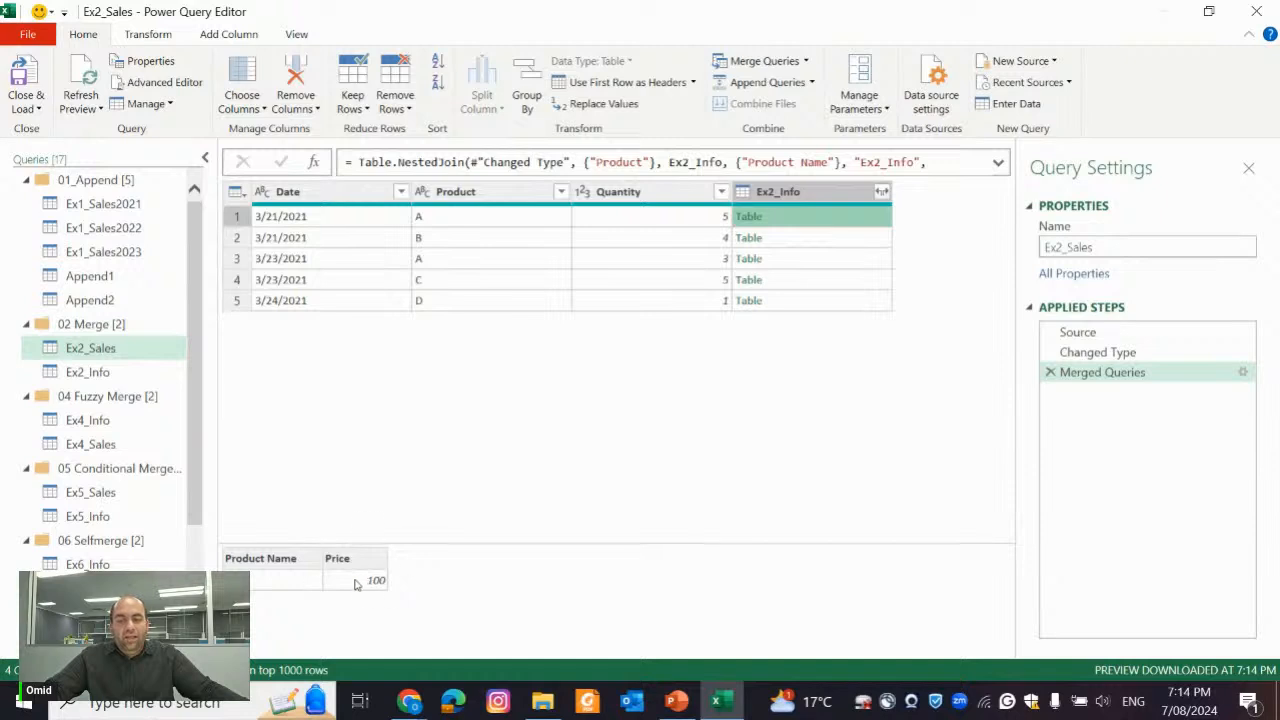
pyautogui.click(814, 248)
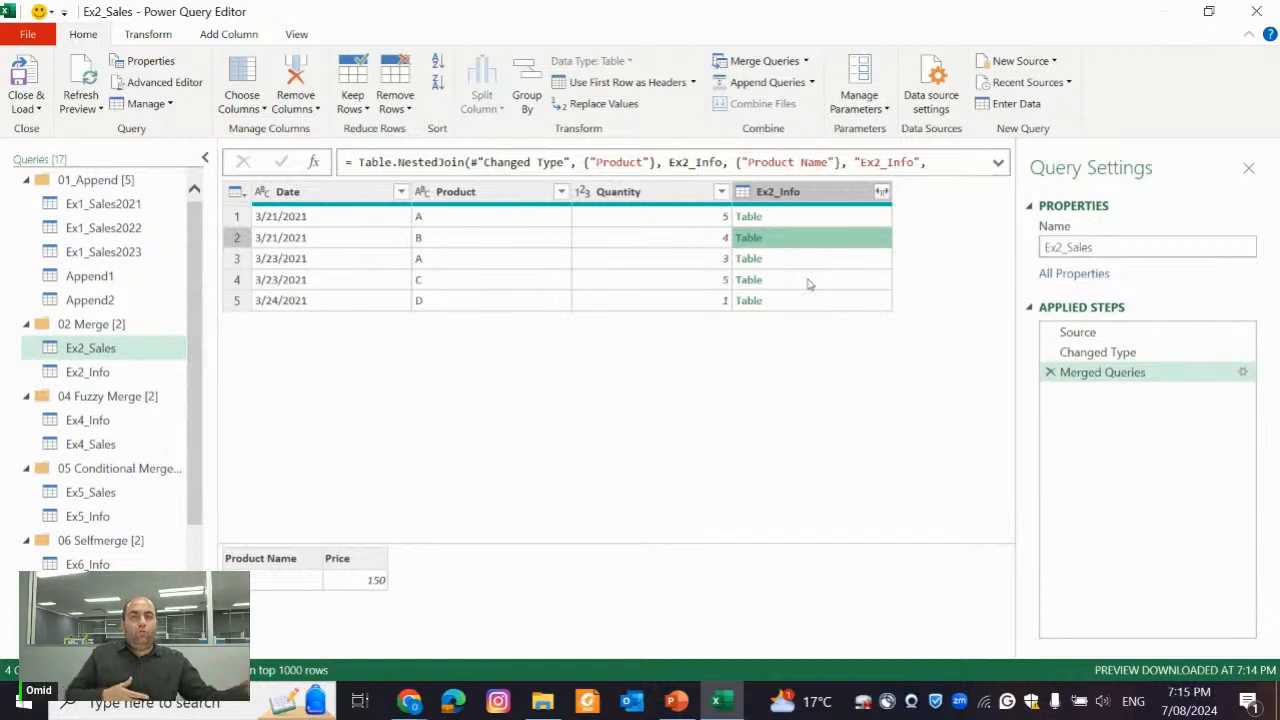
# Expand the merged Ex2_Info column to only its Price field, without the original column name as prefix
pyautogui.click(882, 191)
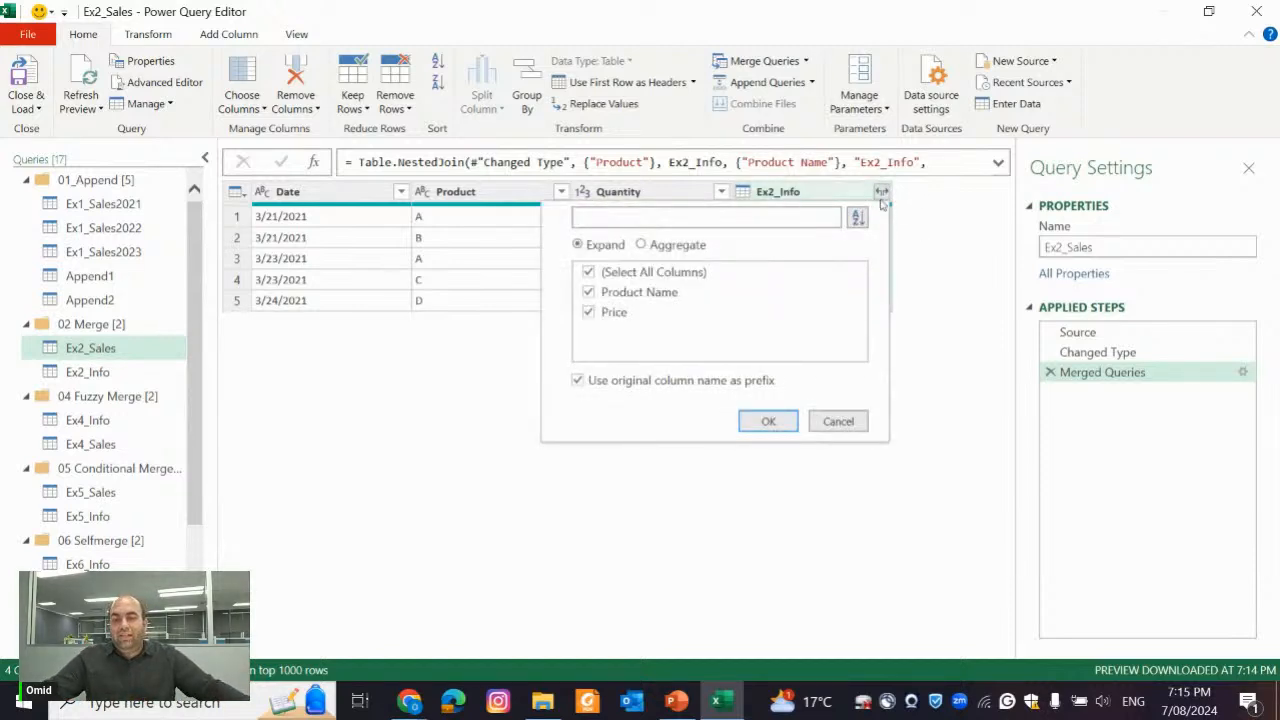
pyautogui.click(588, 292)
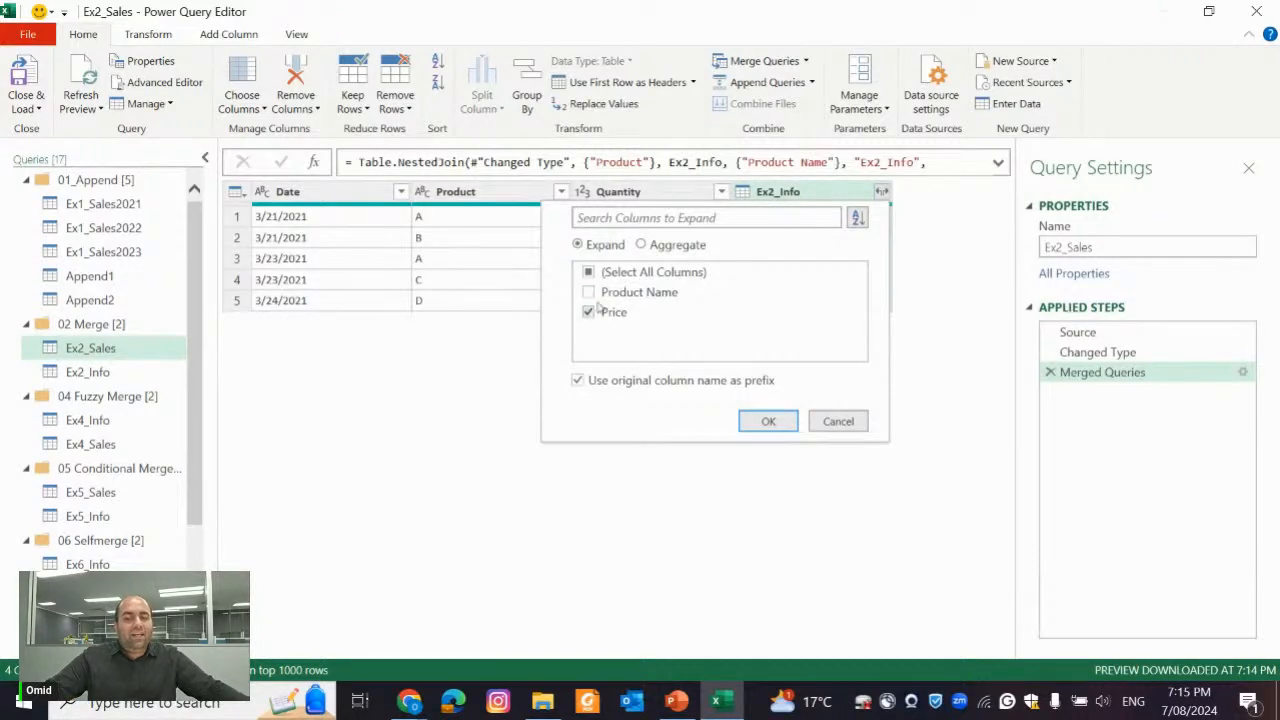
pyautogui.click(624, 386)
pyautogui.click(765, 421)
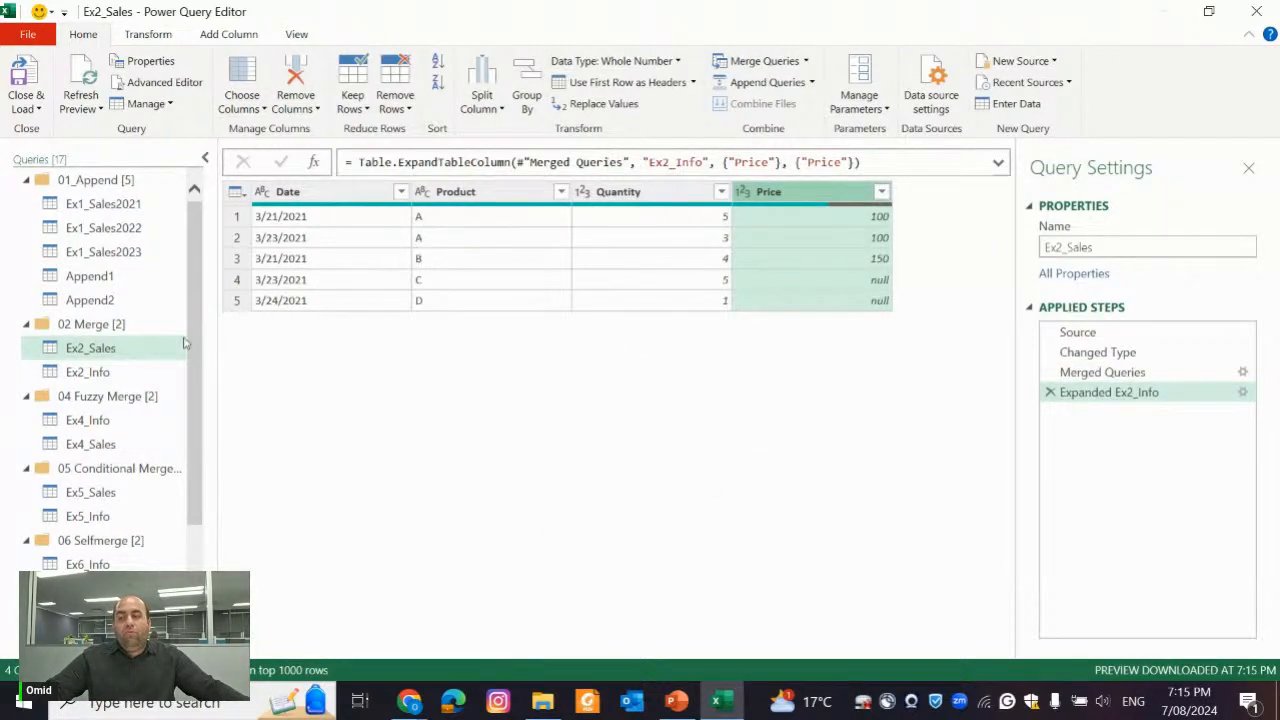
# Check the result against Ex2_Info, and change the join kind of Ex2_Sales' Merged Queries step to Full Outer (all rows from both)
pyautogui.click(112, 373)
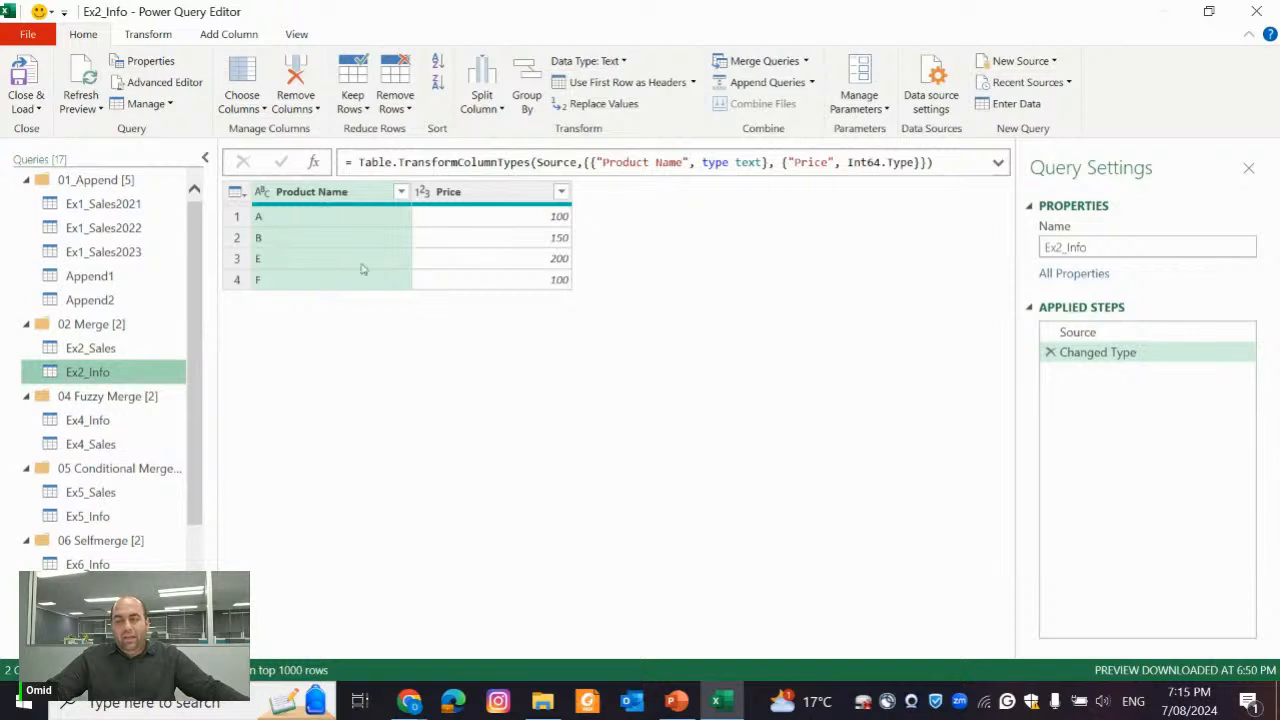
pyautogui.click(126, 347)
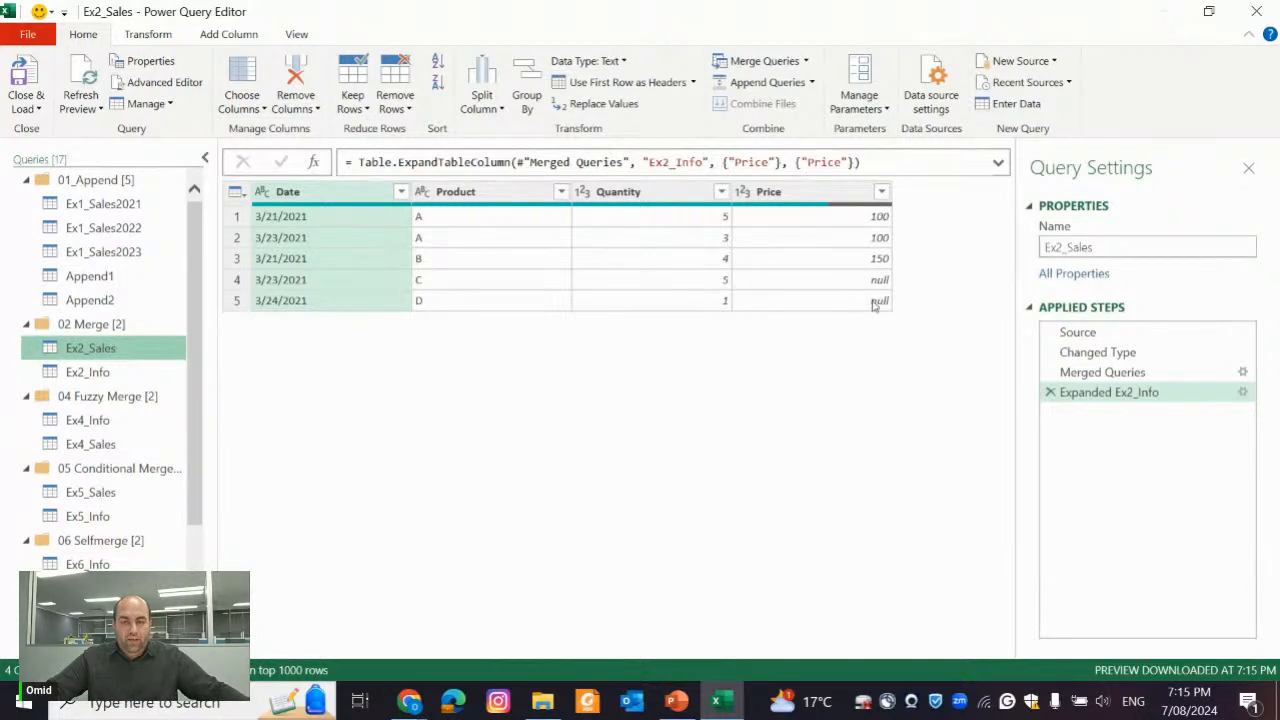
pyautogui.click(1195, 371)
pyautogui.click(1243, 371)
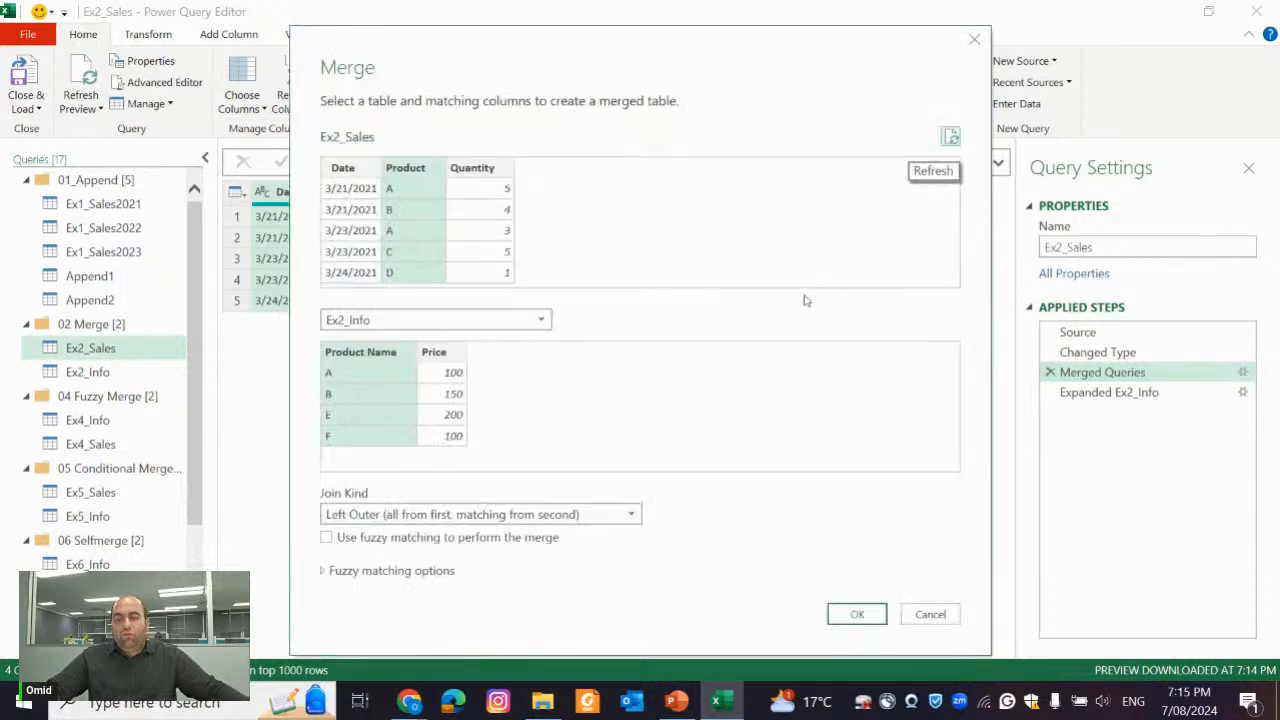
pyautogui.click(449, 515)
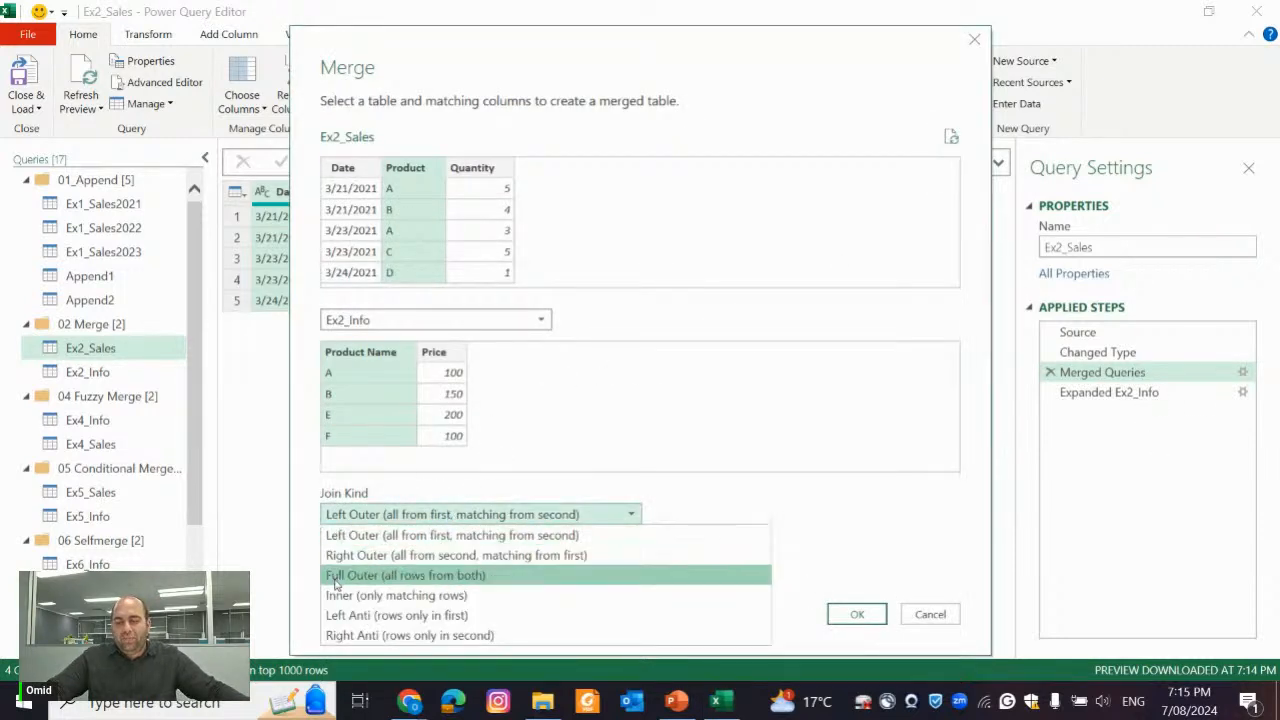
pyautogui.click(405, 575)
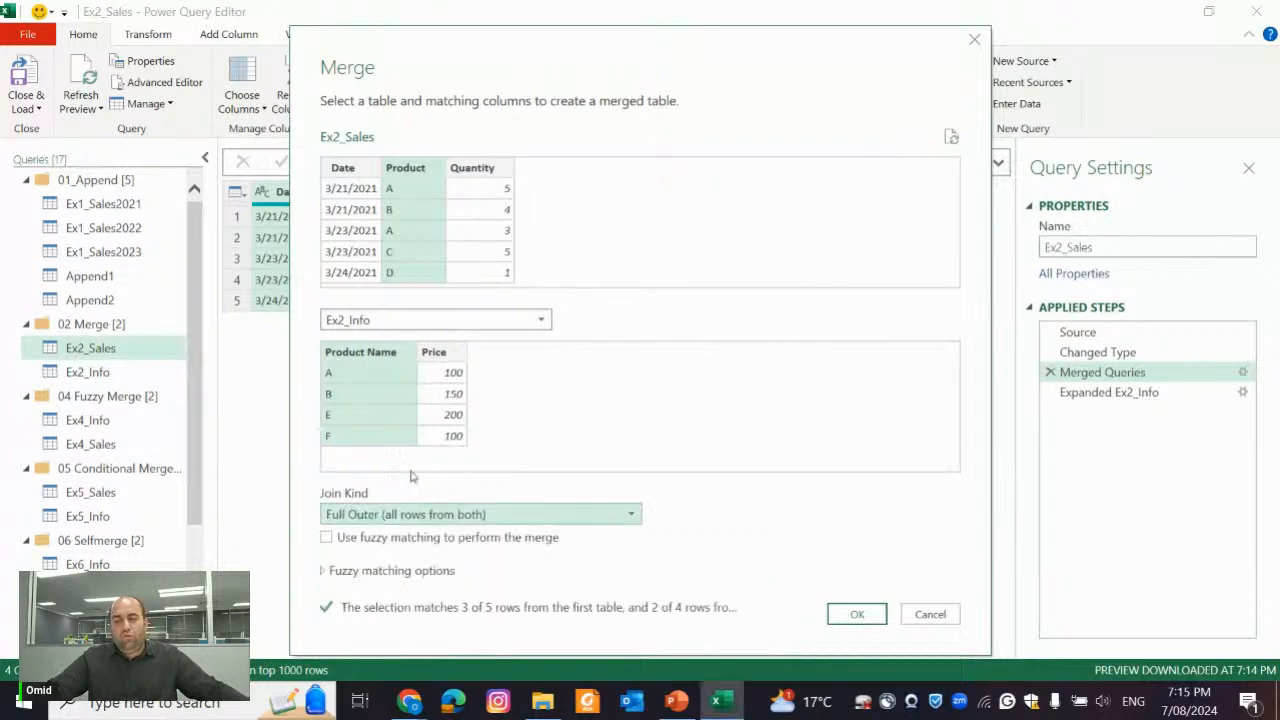
pyautogui.click(858, 614)
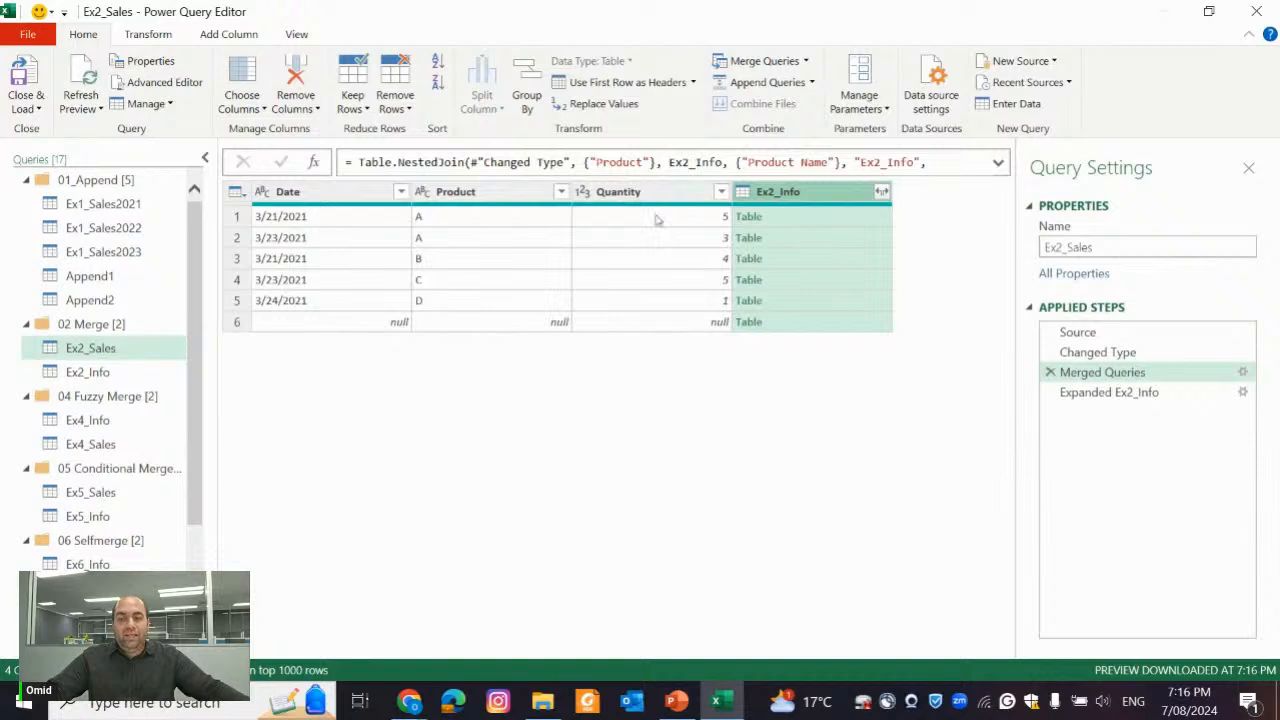
# Inspect the nested table of the last merged row, compare it with Ex2_Info, and view the expanded Ex2_Sales result
pyautogui.click(793, 322)
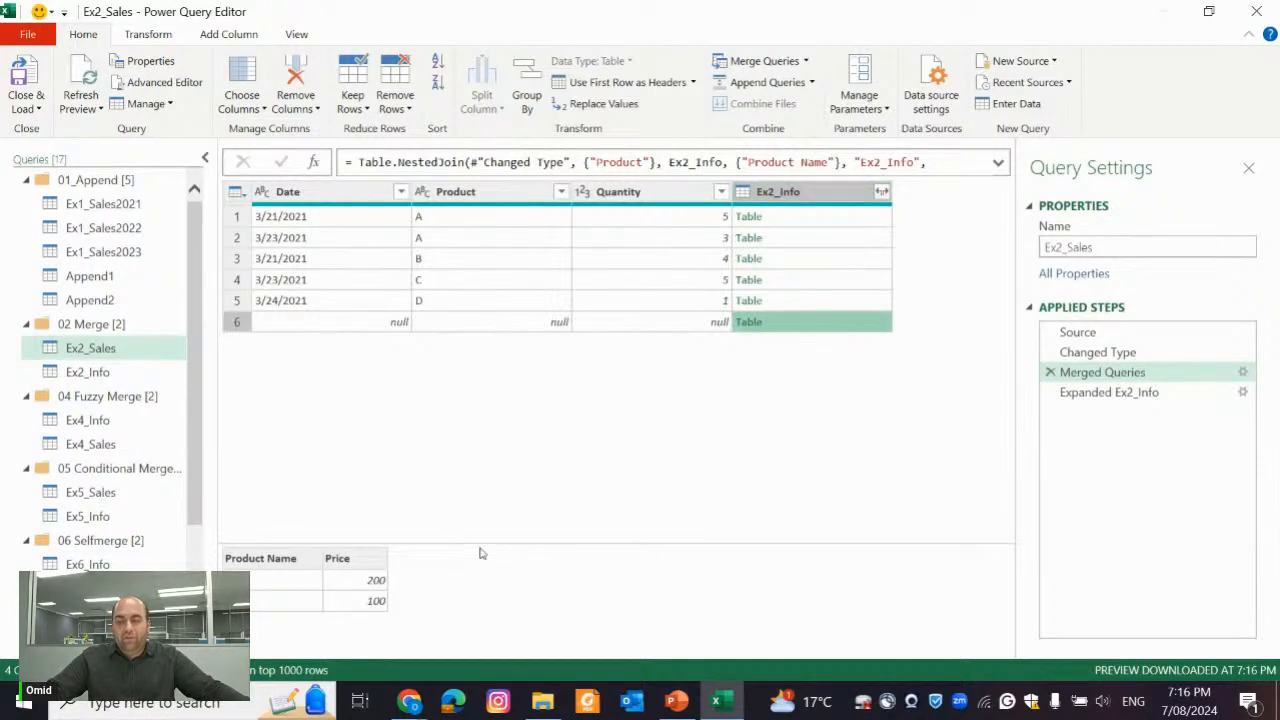
pyautogui.moveTo(480, 549); pyautogui.dragTo(492, 434)
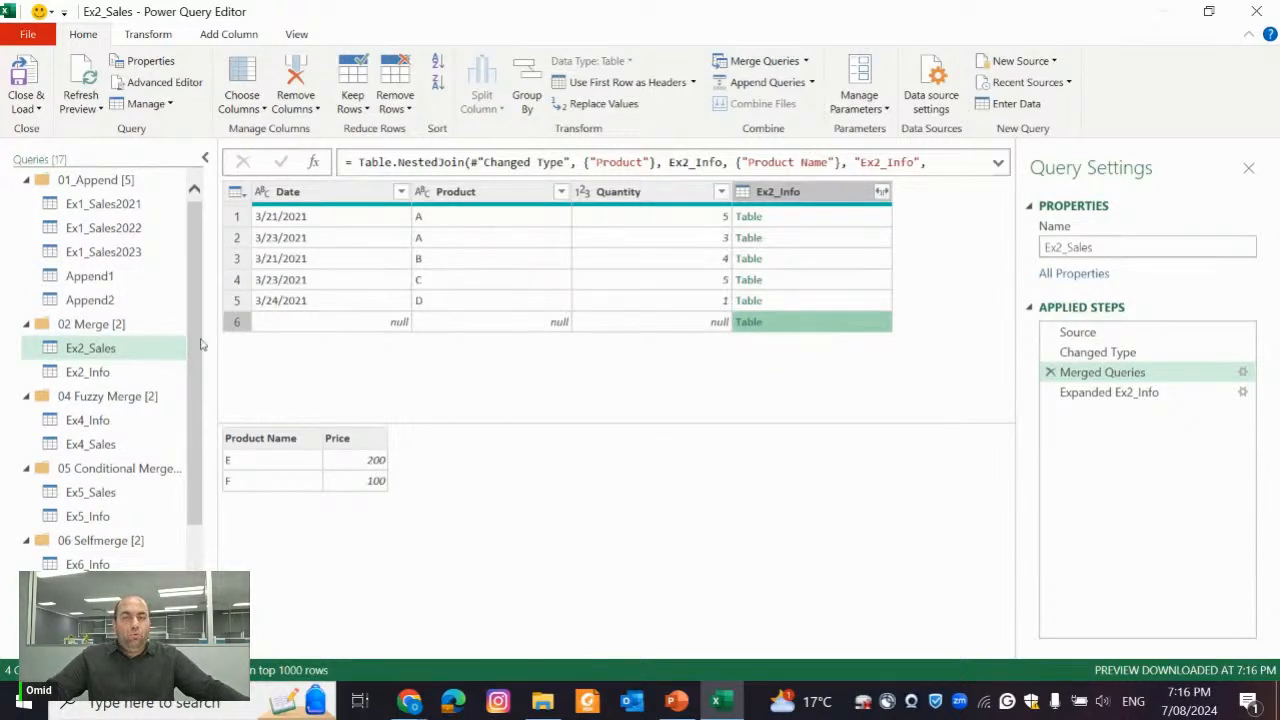
pyautogui.click(103, 373)
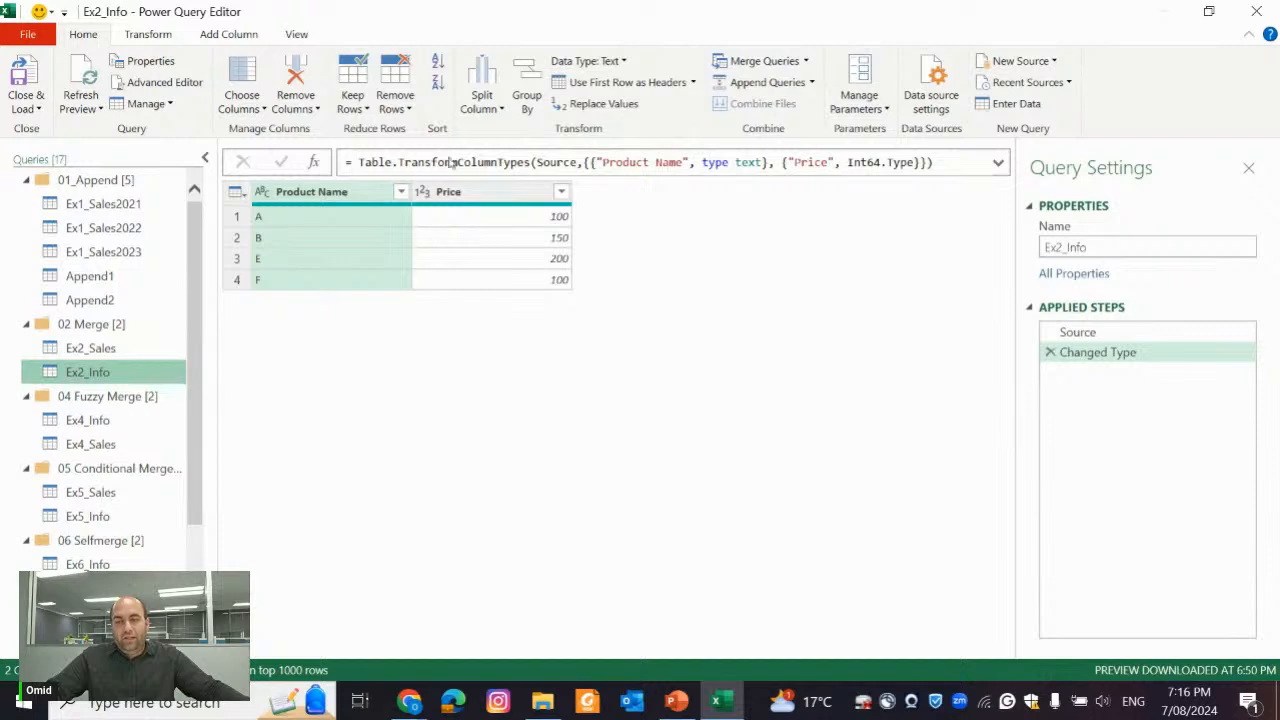
pyautogui.click(105, 348)
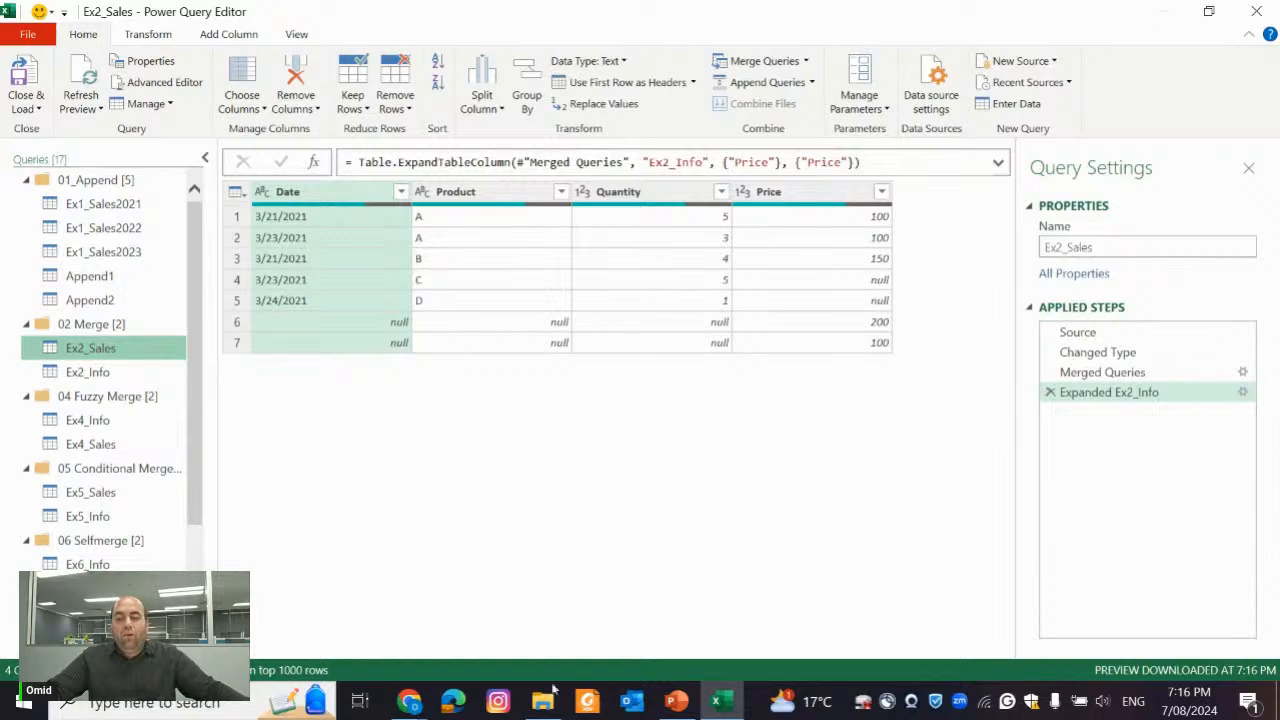
# Switch to the PowerPoint join-kinds slide and highlight the shared products A and B in the Left Table and Right Table
pyautogui.click(676, 703)
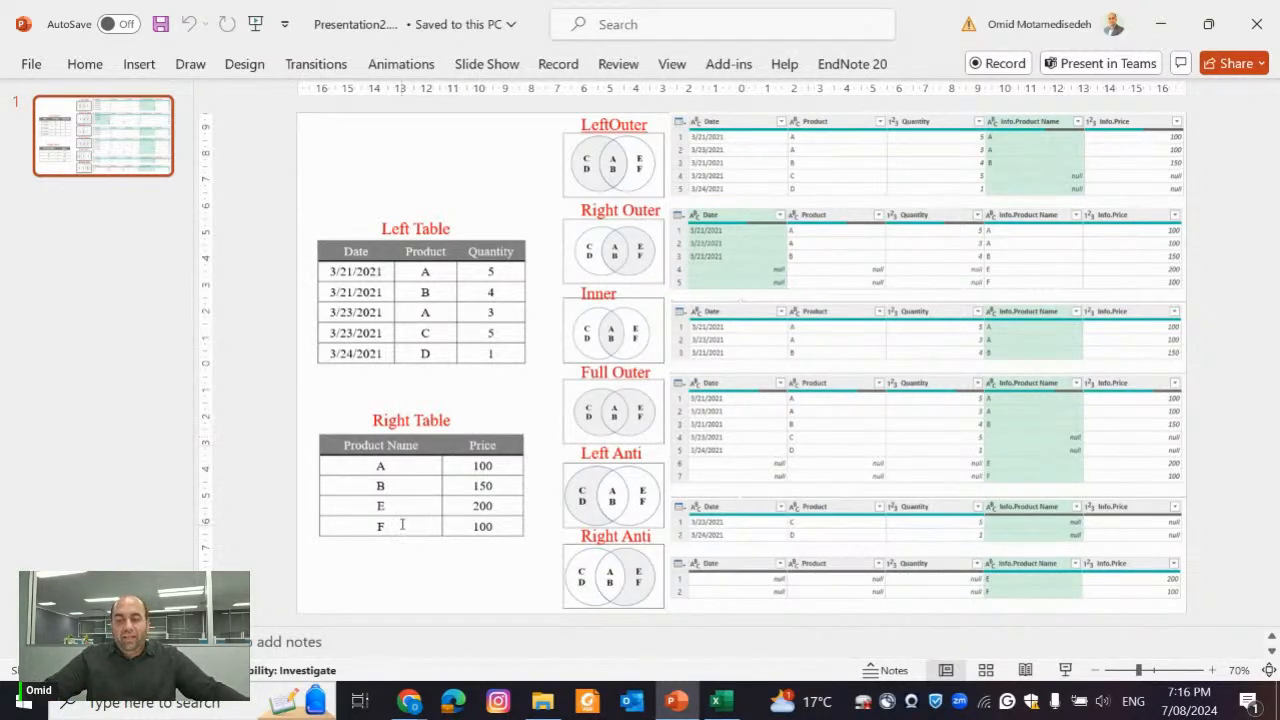
pyautogui.click(427, 271)
pyautogui.doubleClick(426, 292)
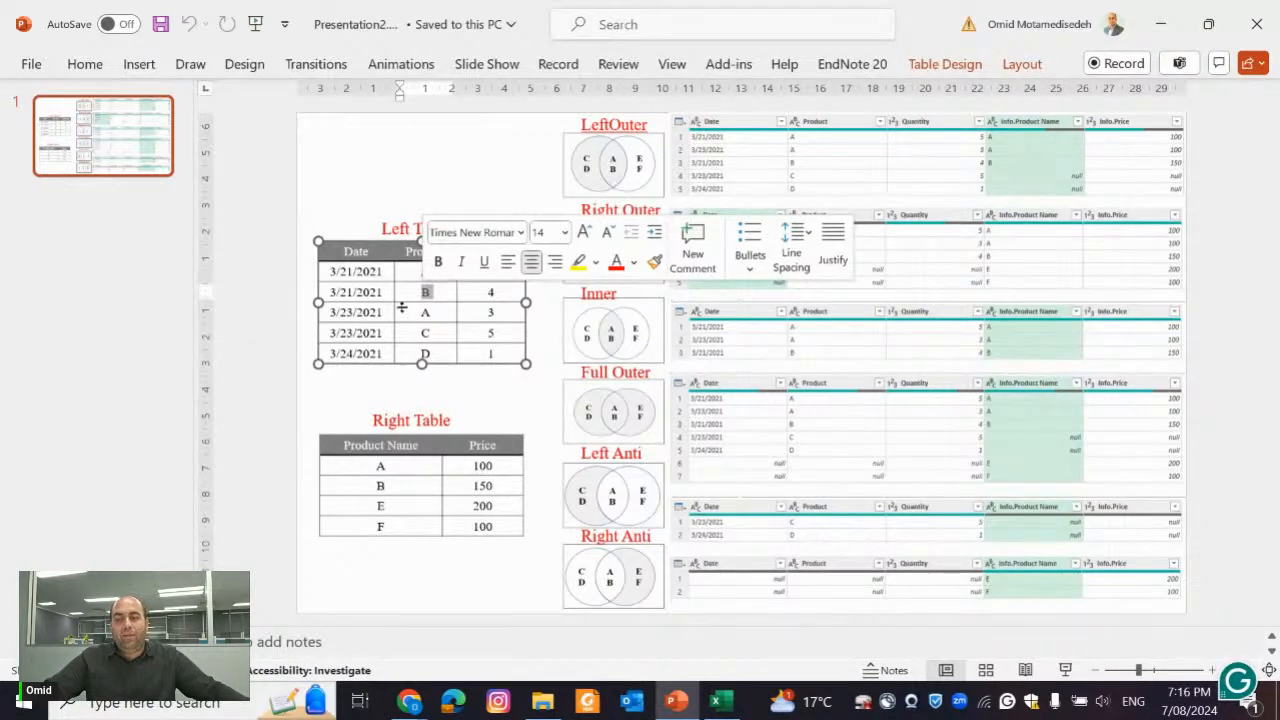
pyautogui.moveTo(390, 475); pyautogui.dragTo(386, 489)
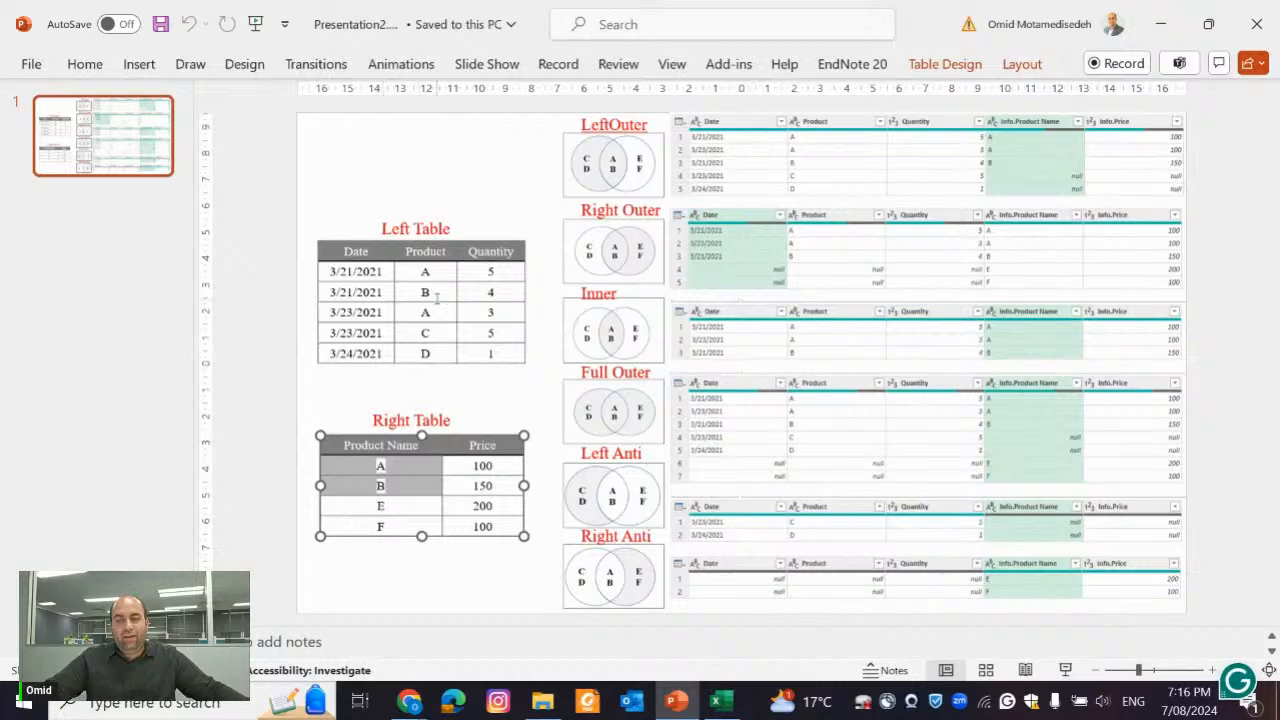
pyautogui.moveTo(436, 298); pyautogui.dragTo(416, 280)
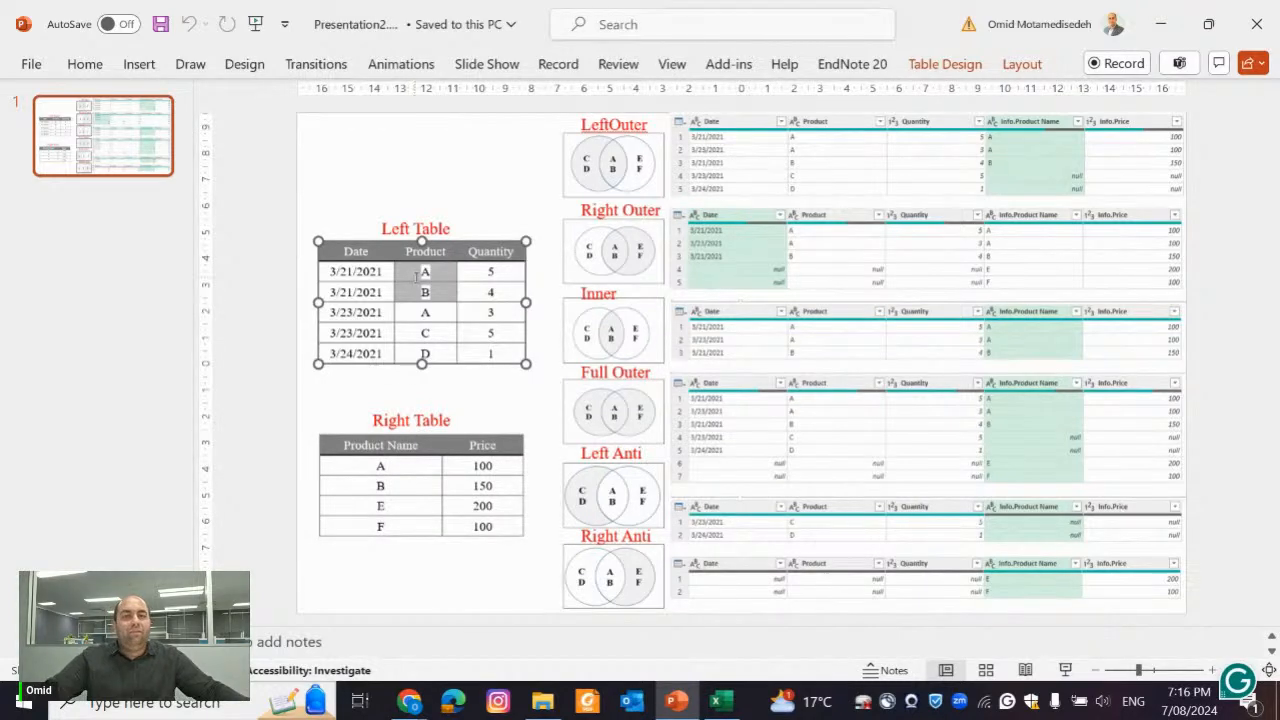
# Point out the unmatched products: C and D in the Left Table, and E and F in the Right Table
pyautogui.click(479, 353)
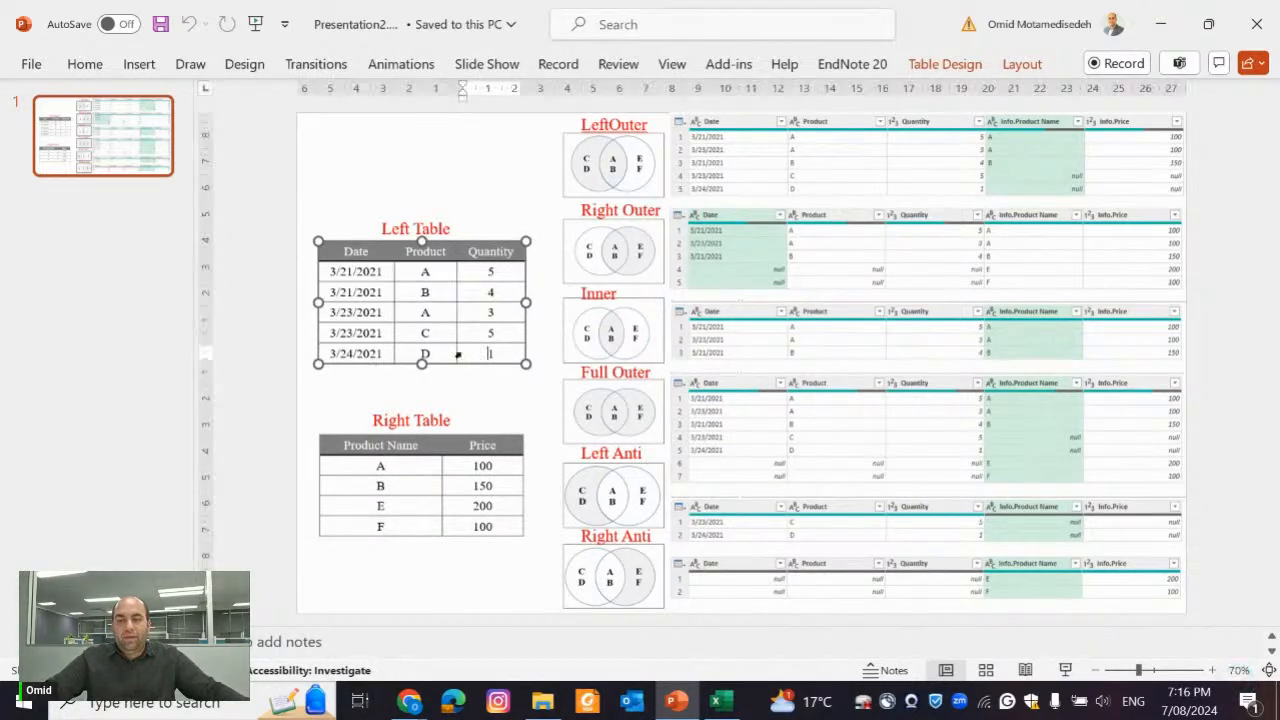
pyautogui.doubleClick(441, 331)
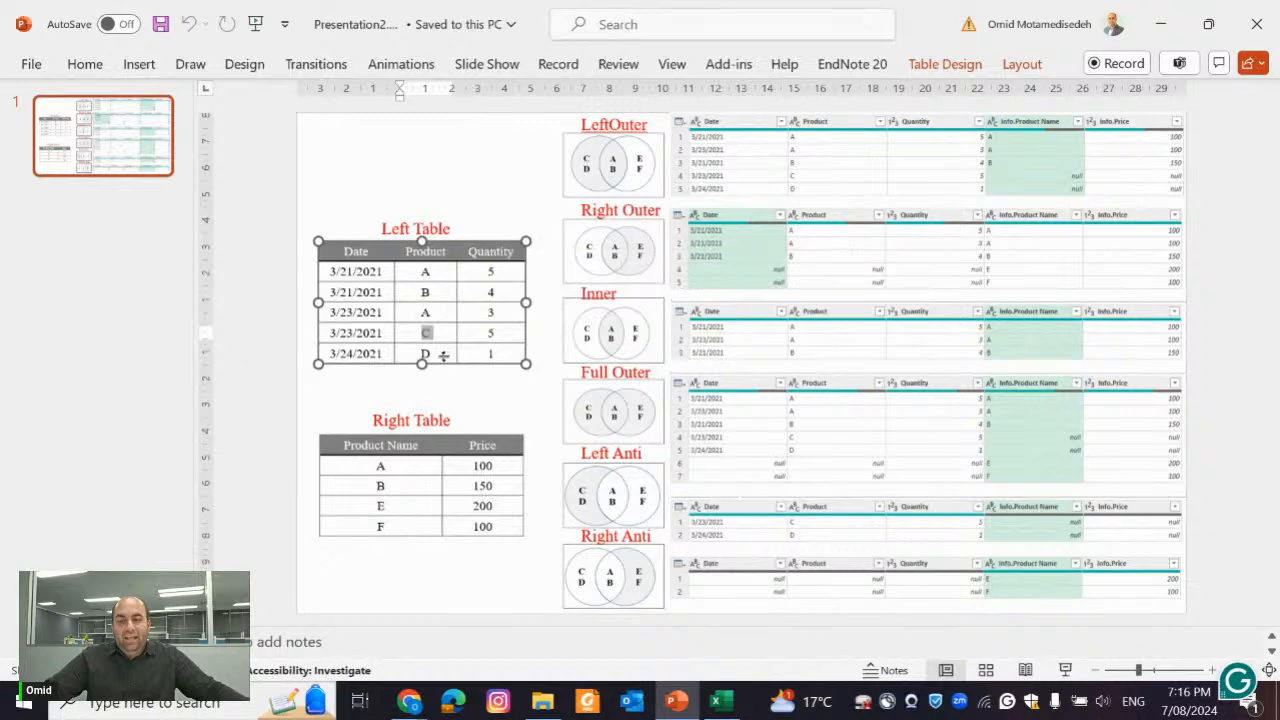
pyautogui.click(441, 352)
pyautogui.rightClick(441, 352)
pyautogui.press('Escape')
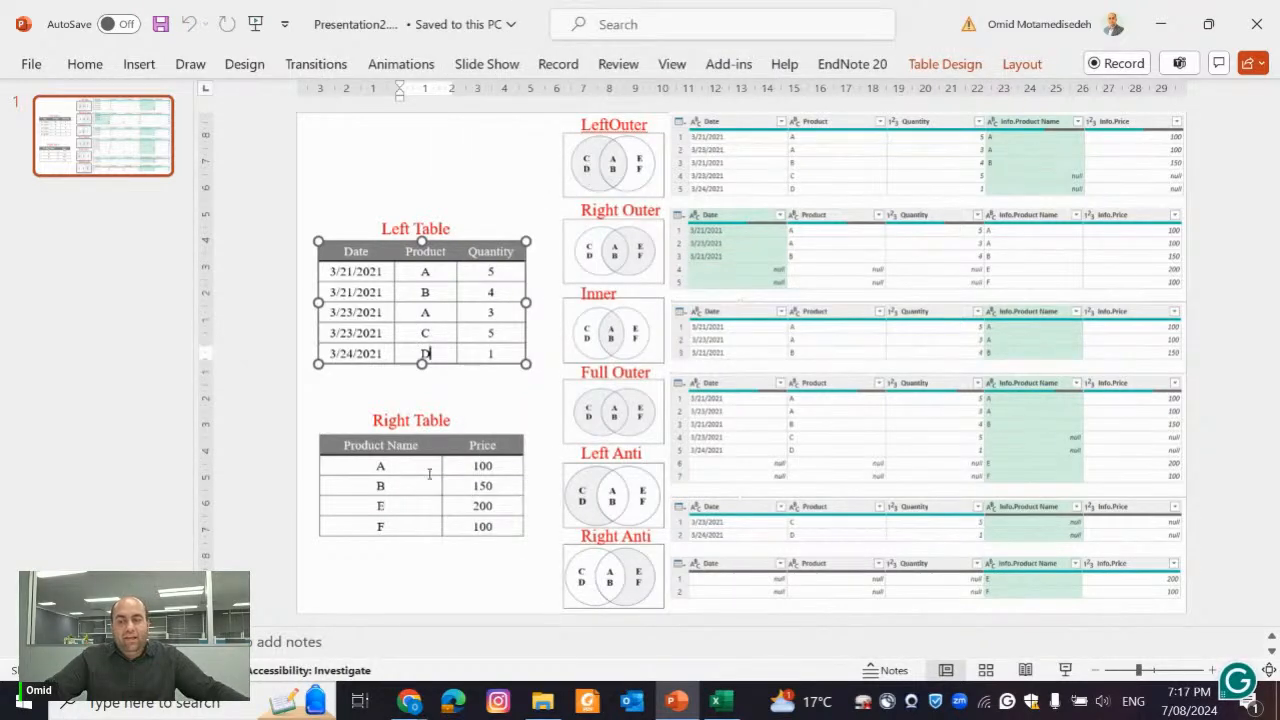
pyautogui.moveTo(399, 520); pyautogui.dragTo(399, 505)
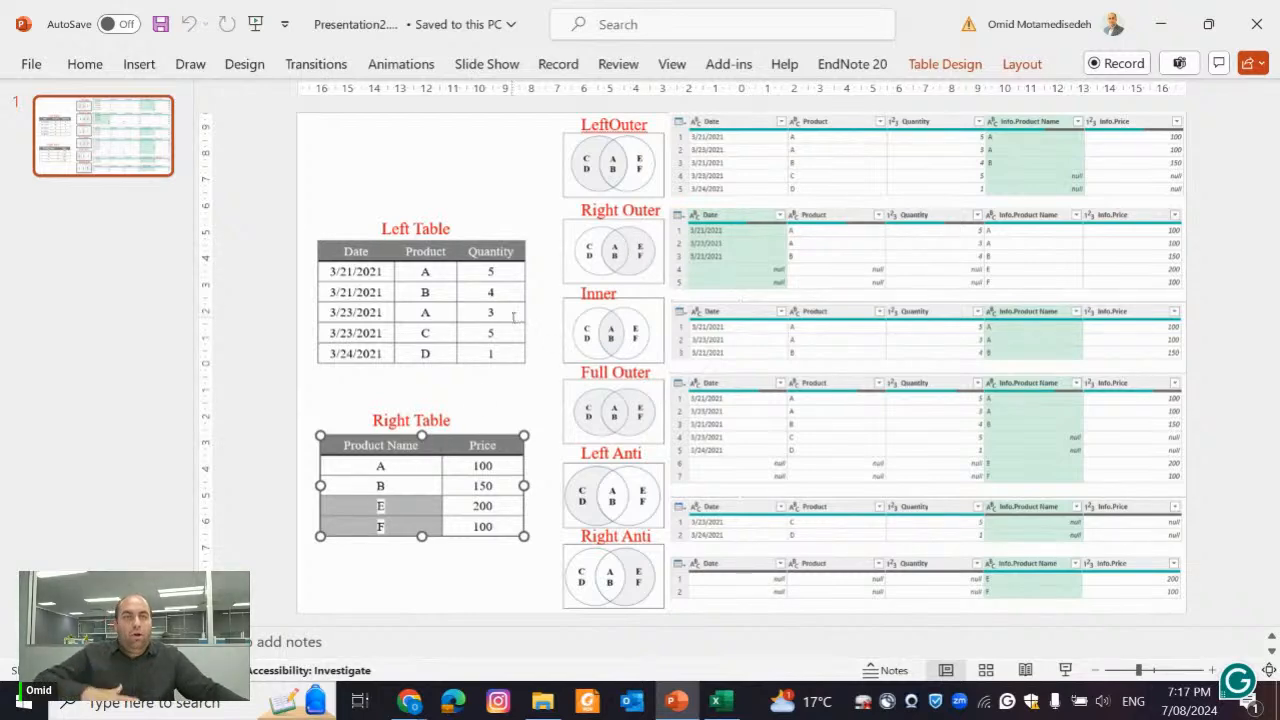
# Highlight the complete C and D rows of the Left Table, and return to the Power Query Editor
pyautogui.click(516, 400)
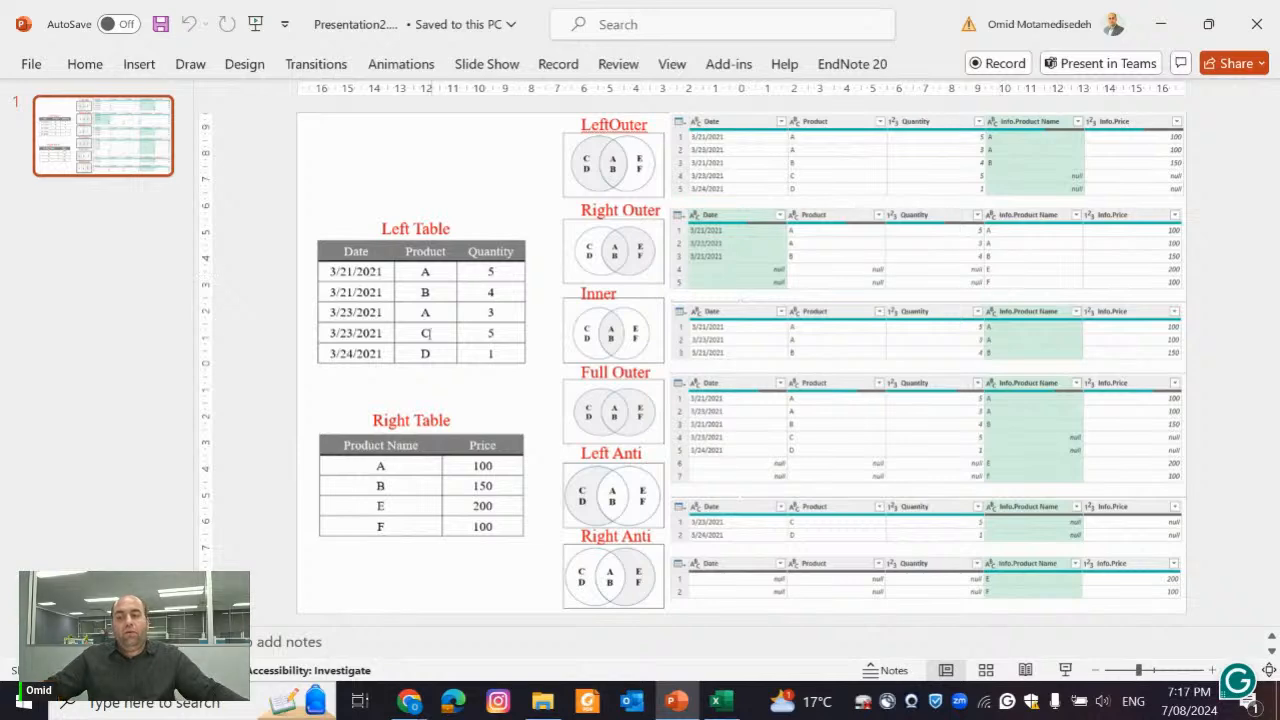
pyautogui.moveTo(491, 333); pyautogui.dragTo(364, 354)
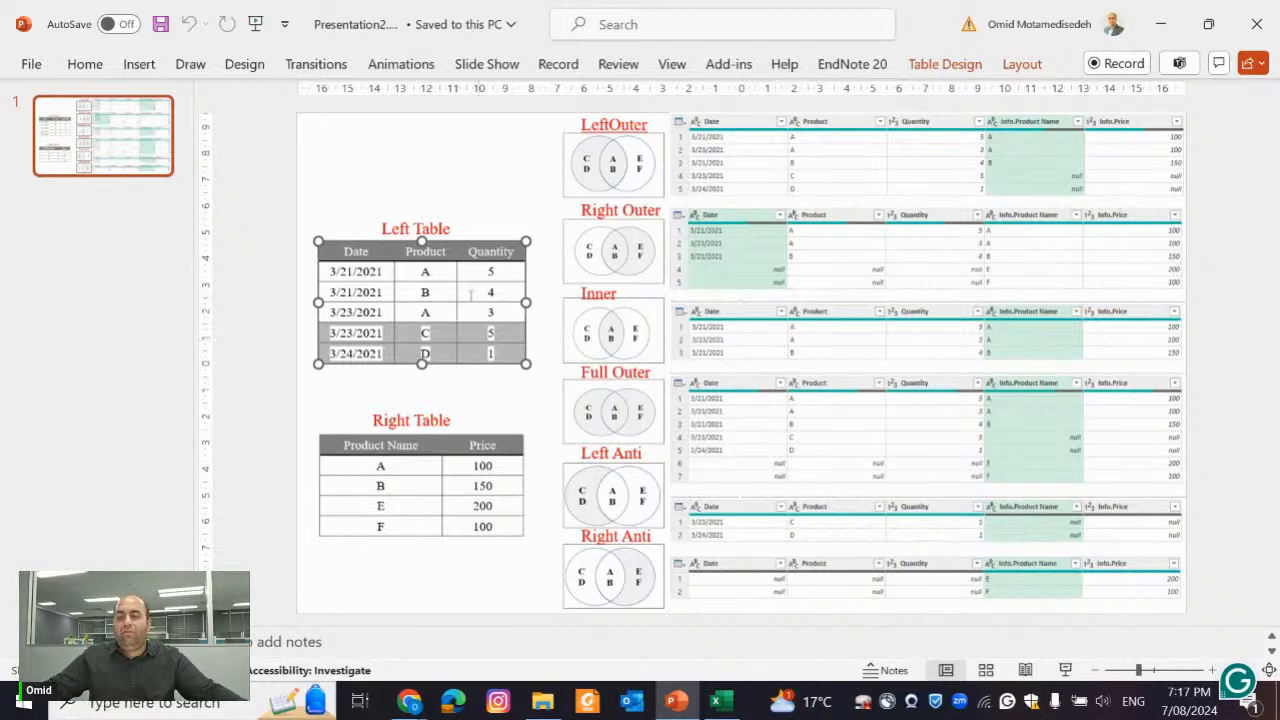
pyautogui.click(441, 278)
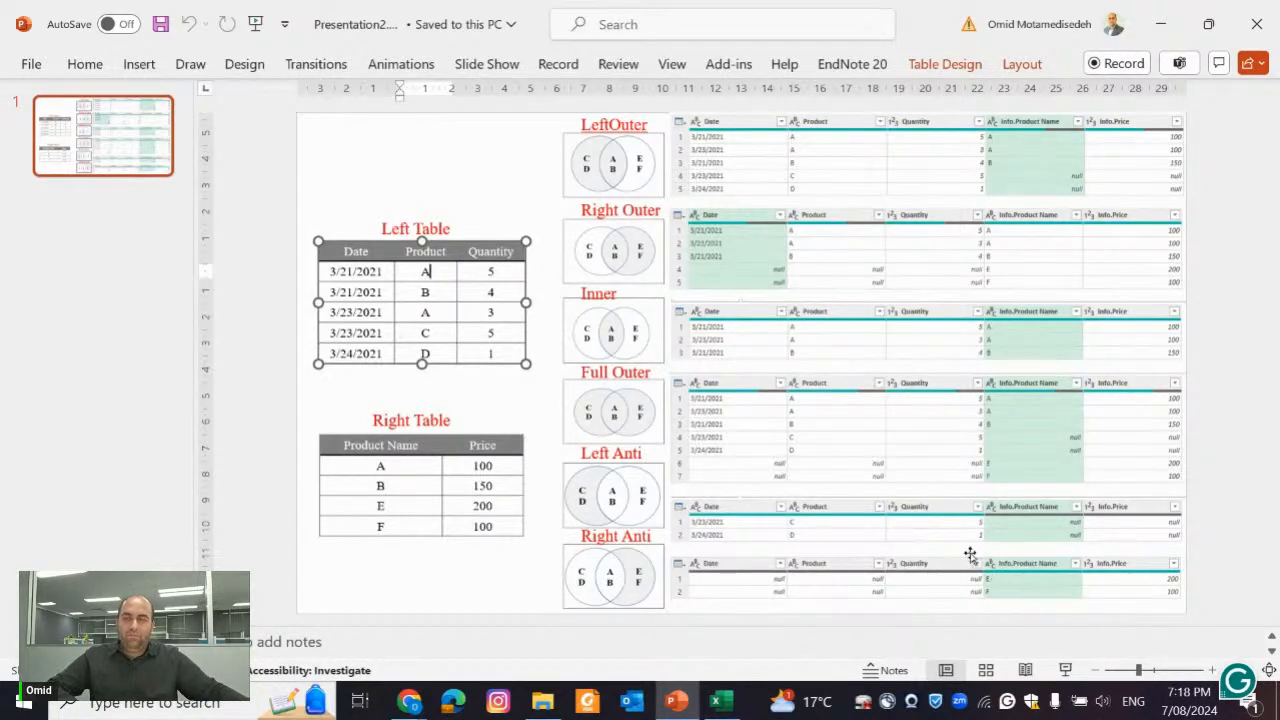
pyautogui.click(1160, 24)
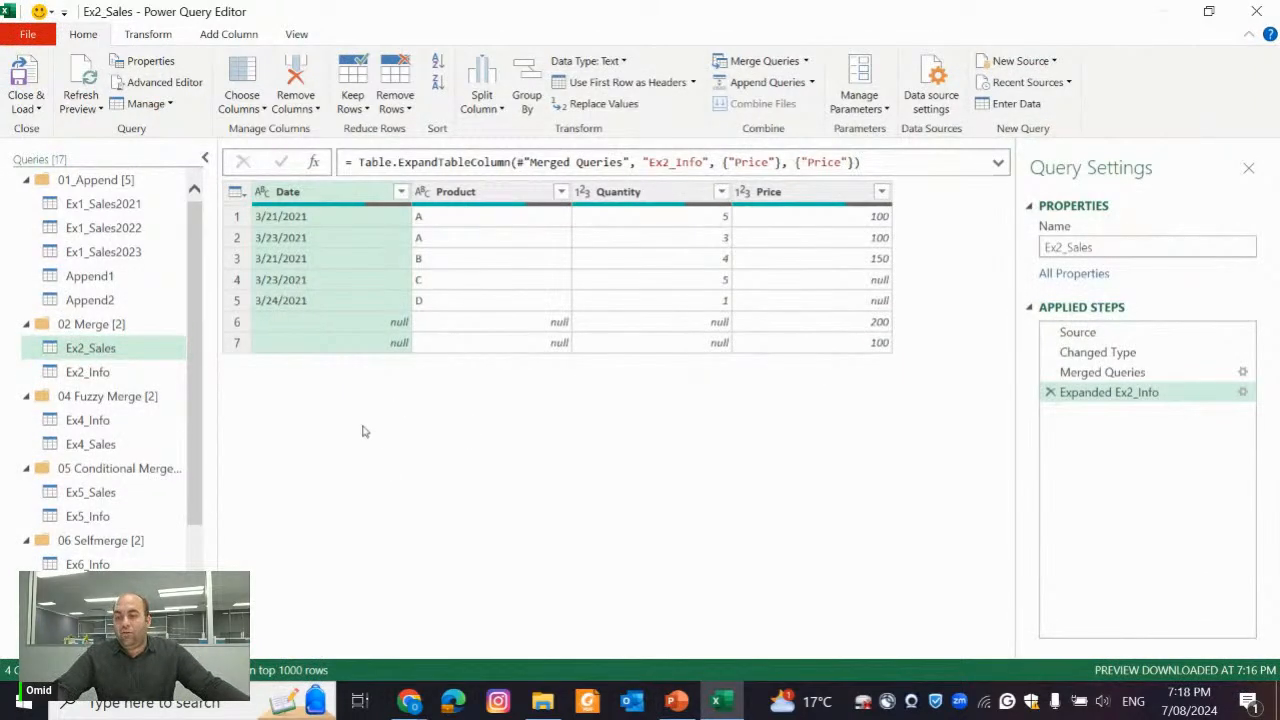
# View the Ex4_Info and Ex4_Sales queries of the 04 Fuzzy Merge group
pyautogui.click(104, 422)
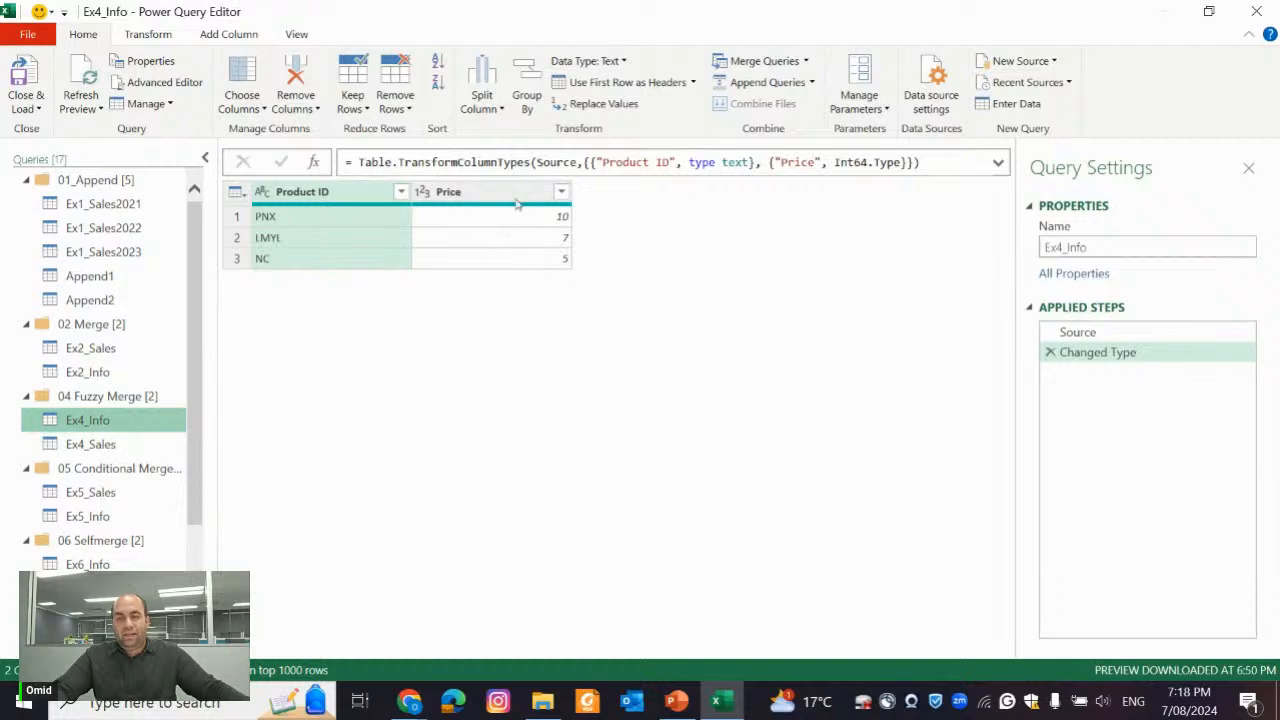
pyautogui.click(92, 444)
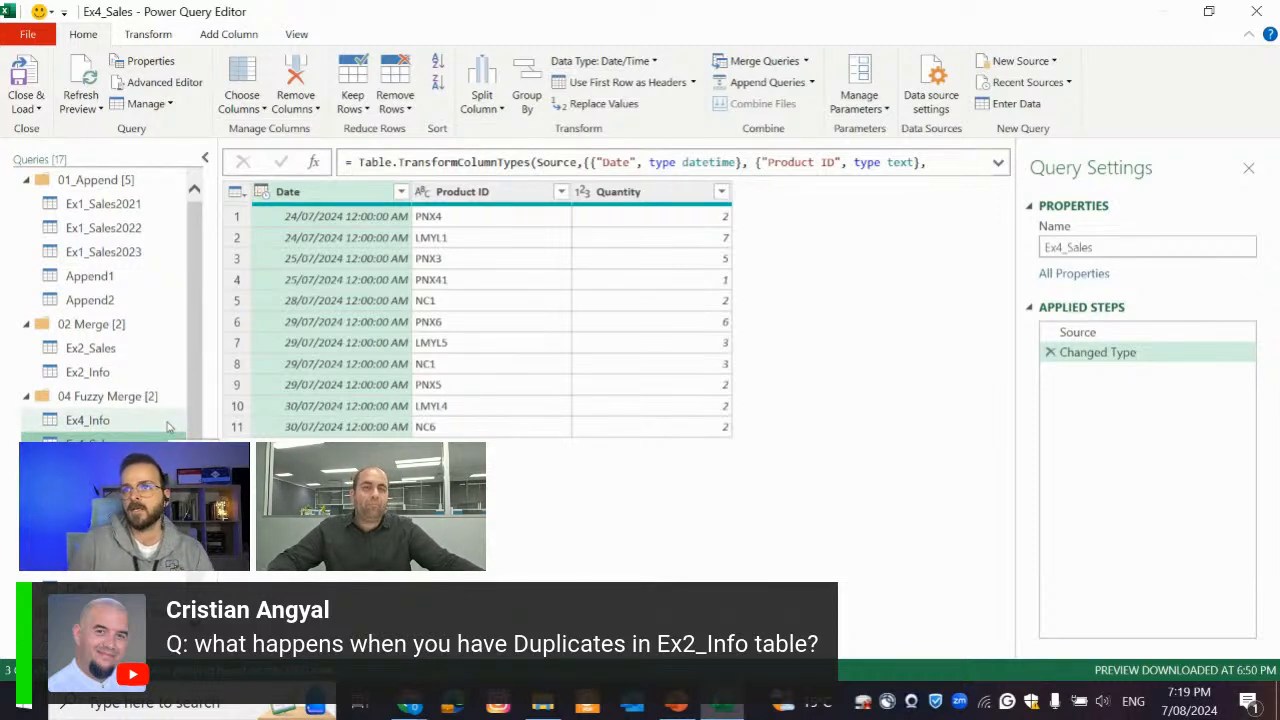
pyautogui.scroll(-3, 185, 404)
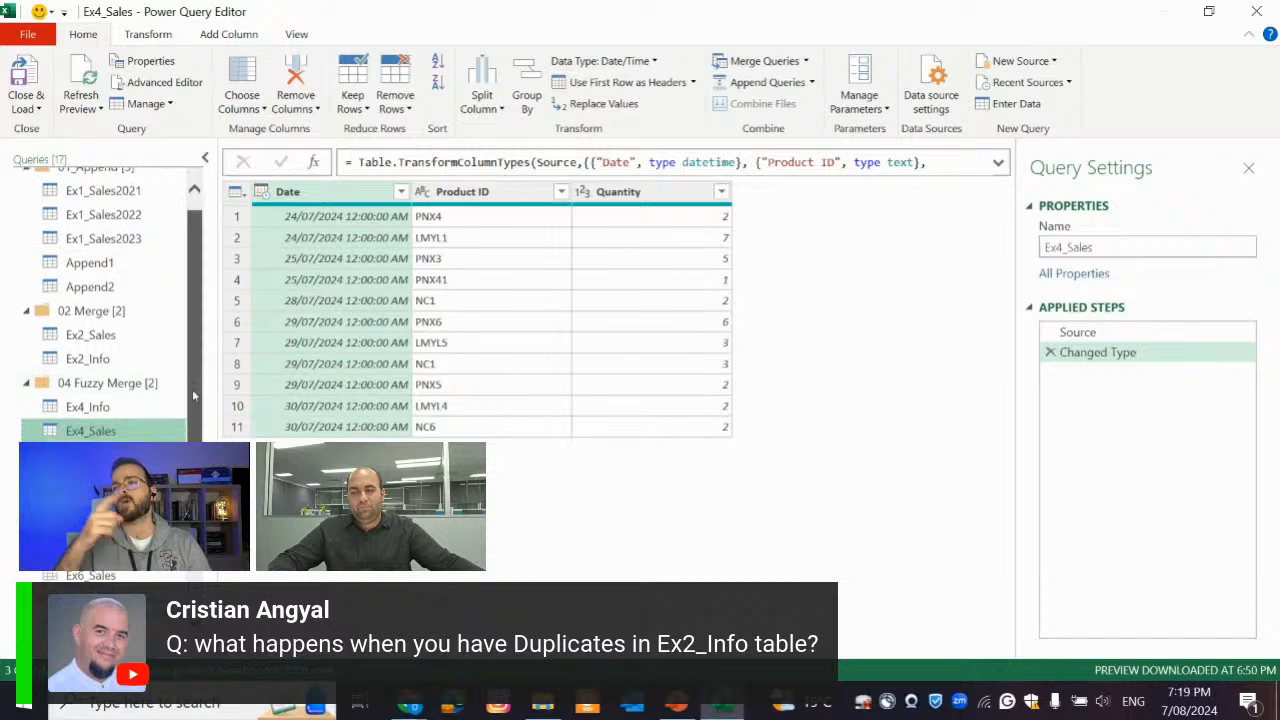
pyautogui.scroll(3, 202, 366)
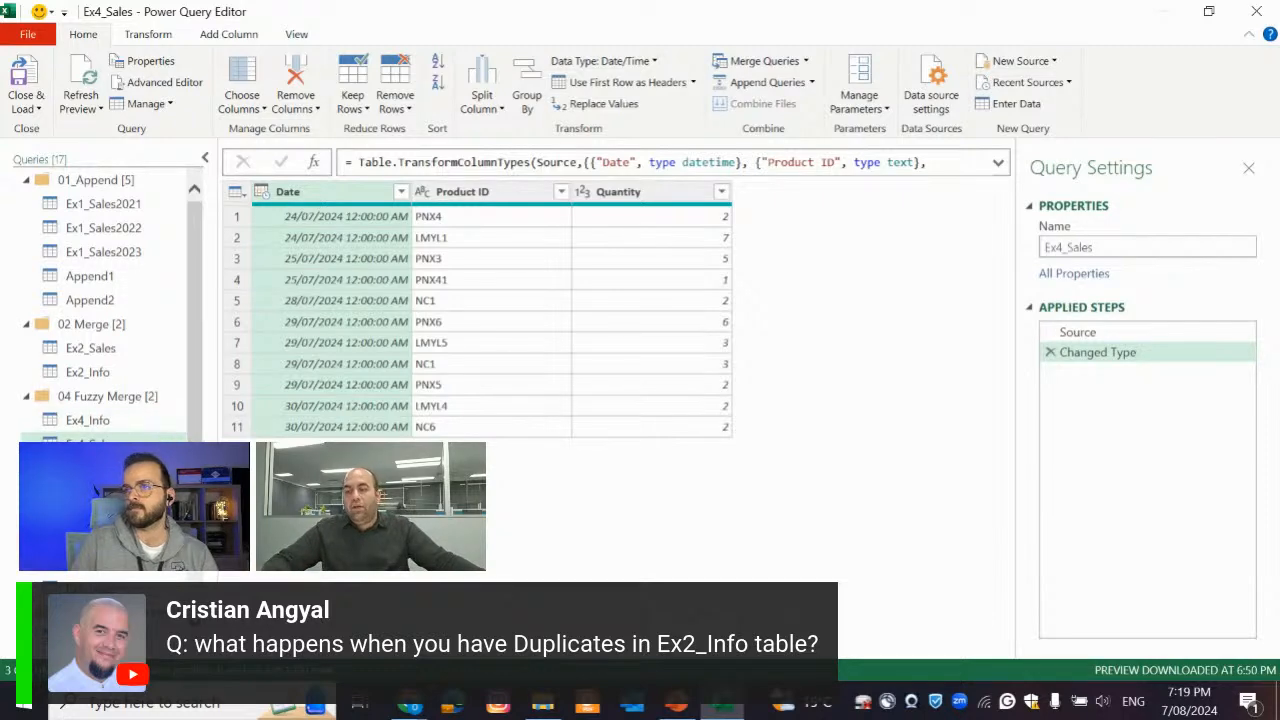
# View Ex5_Sales and inspect the Customer ID column of Ex5_Info for repeated entries such as C-2
pyautogui.click(91, 492)
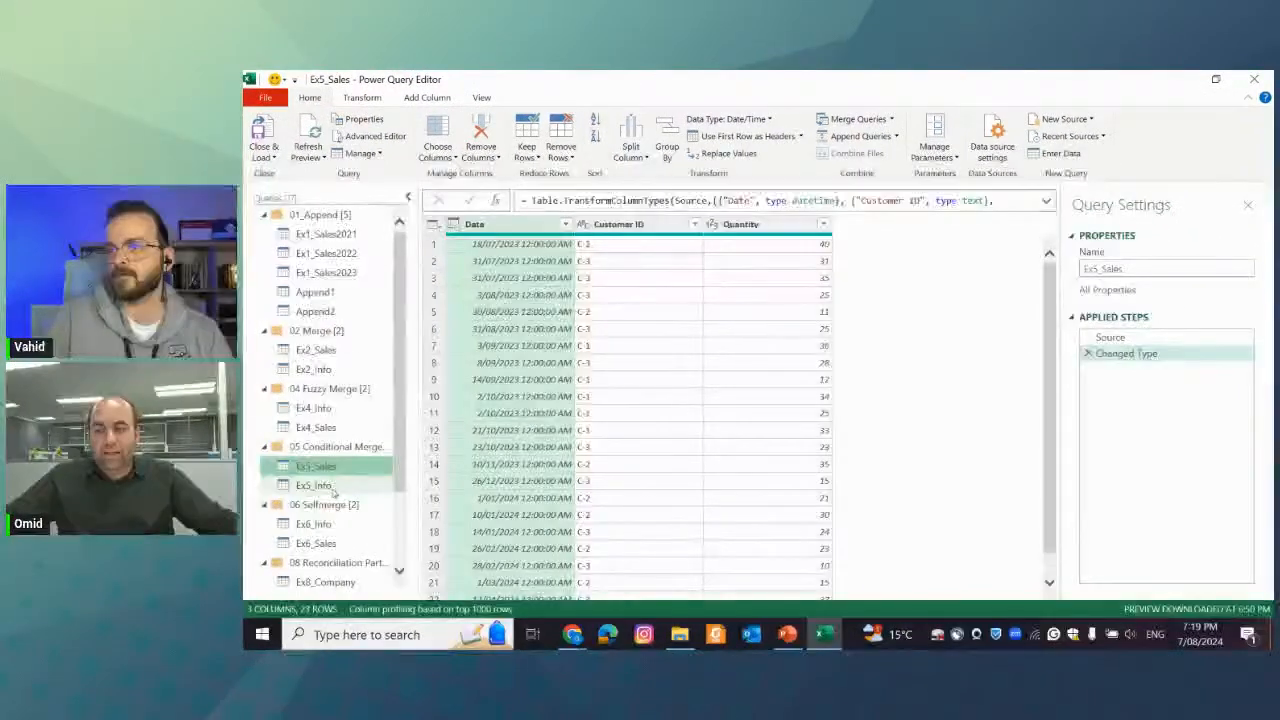
pyautogui.click(87, 516)
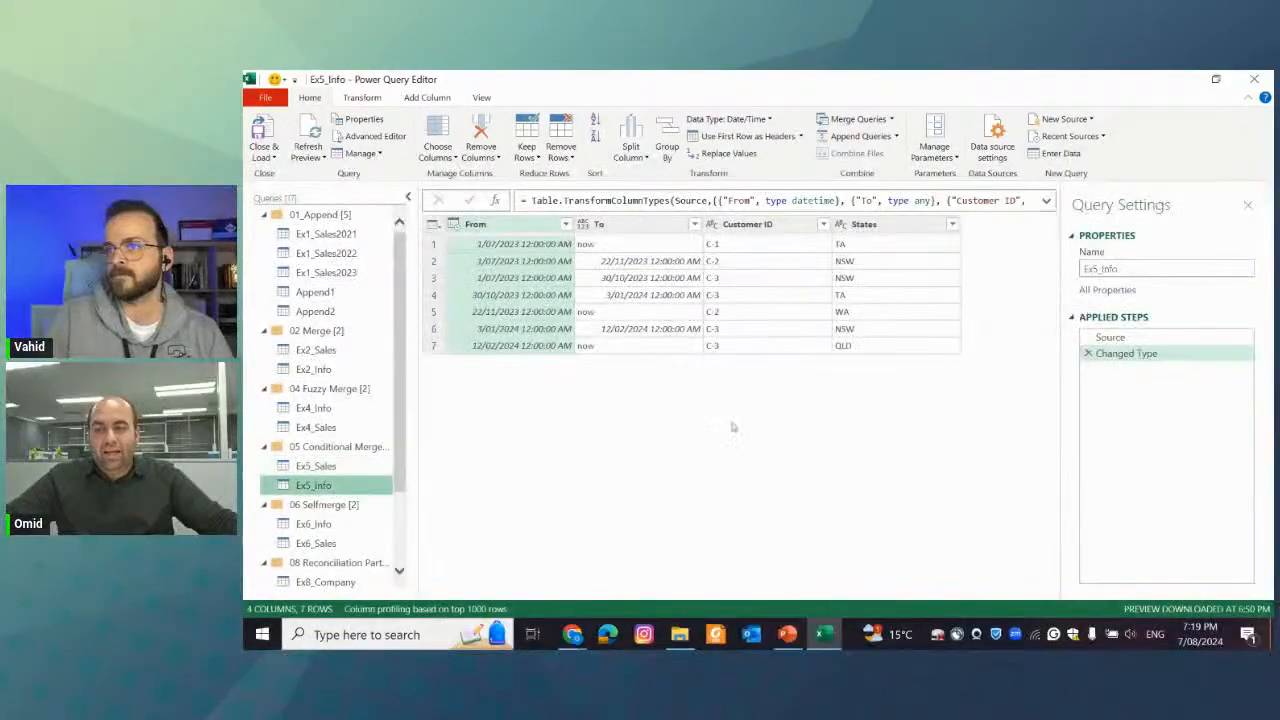
pyautogui.click(767, 224)
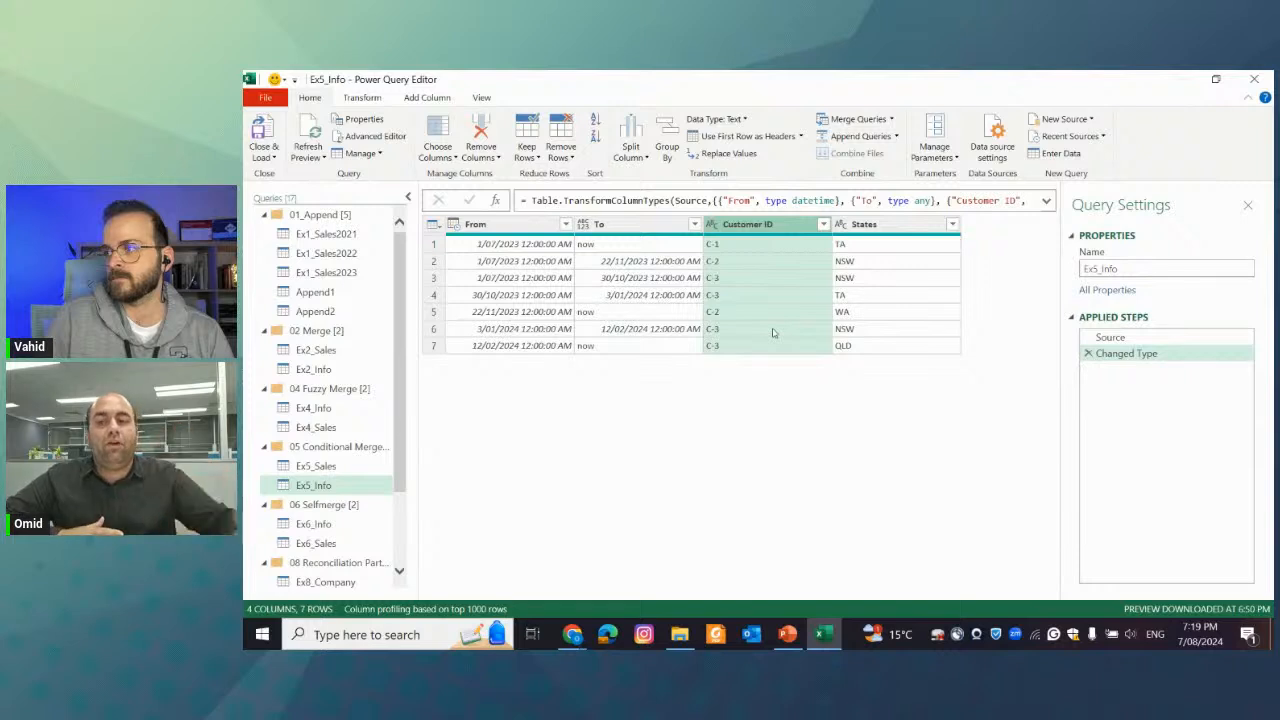
pyautogui.click(727, 263)
pyautogui.click(727, 312)
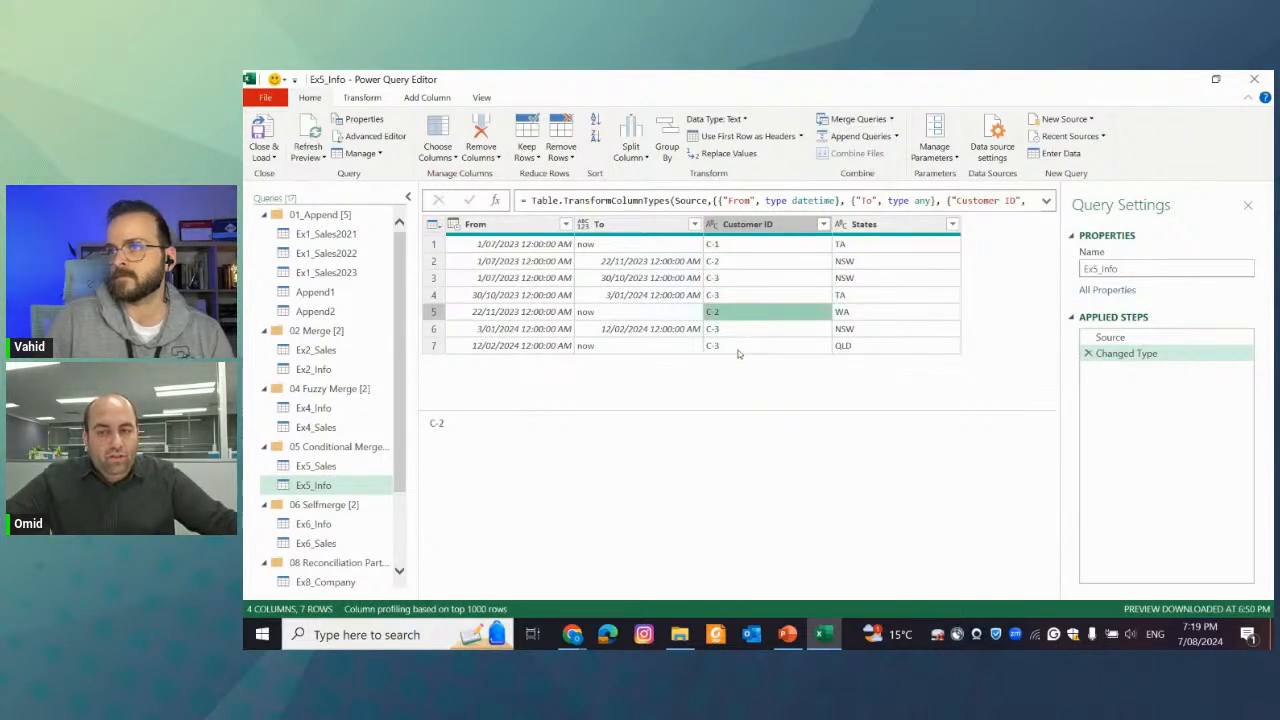
# Compare the dates and customers in Ex5_Sales with the From and To periods in Ex5_Info
pyautogui.click(341, 467)
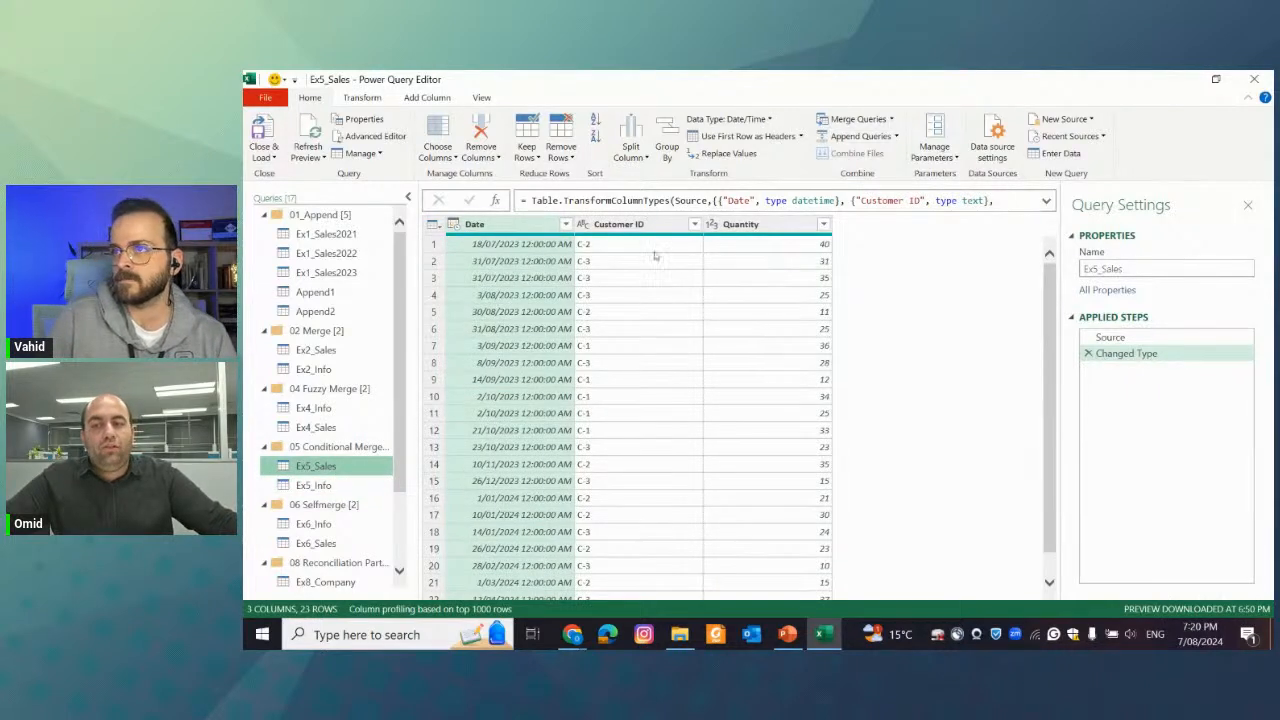
pyautogui.click(345, 485)
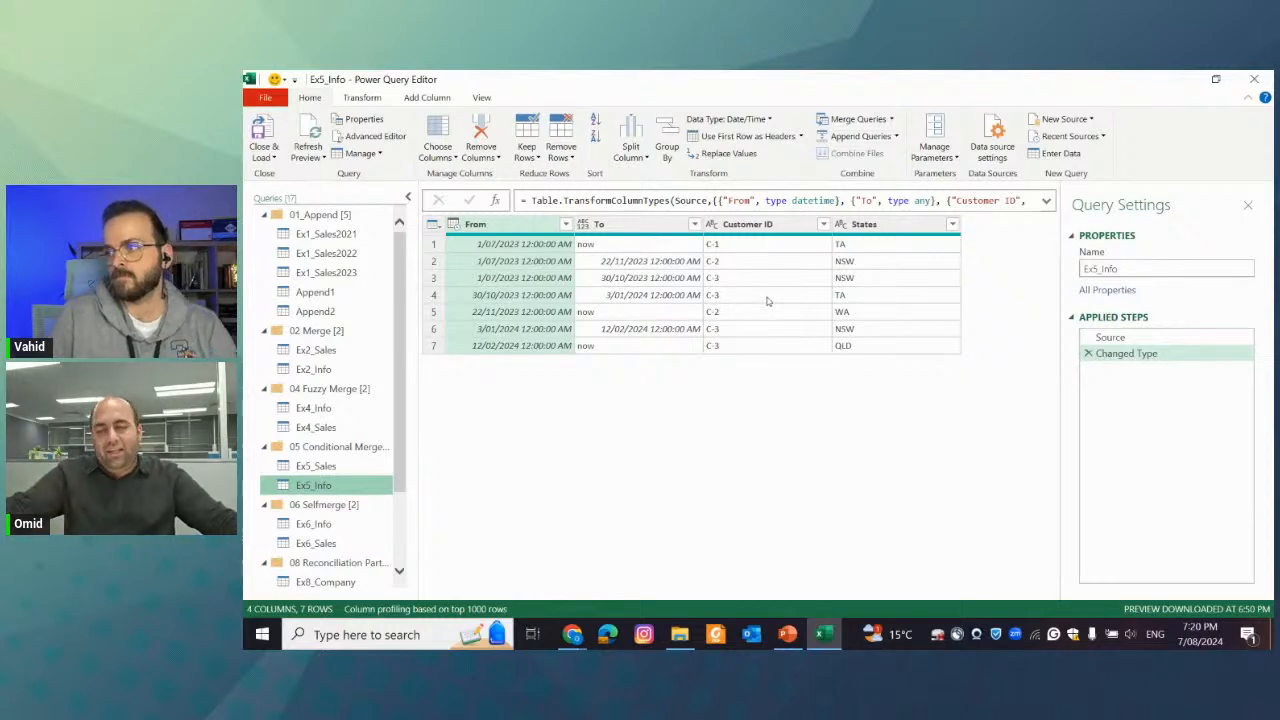
pyautogui.click(345, 466)
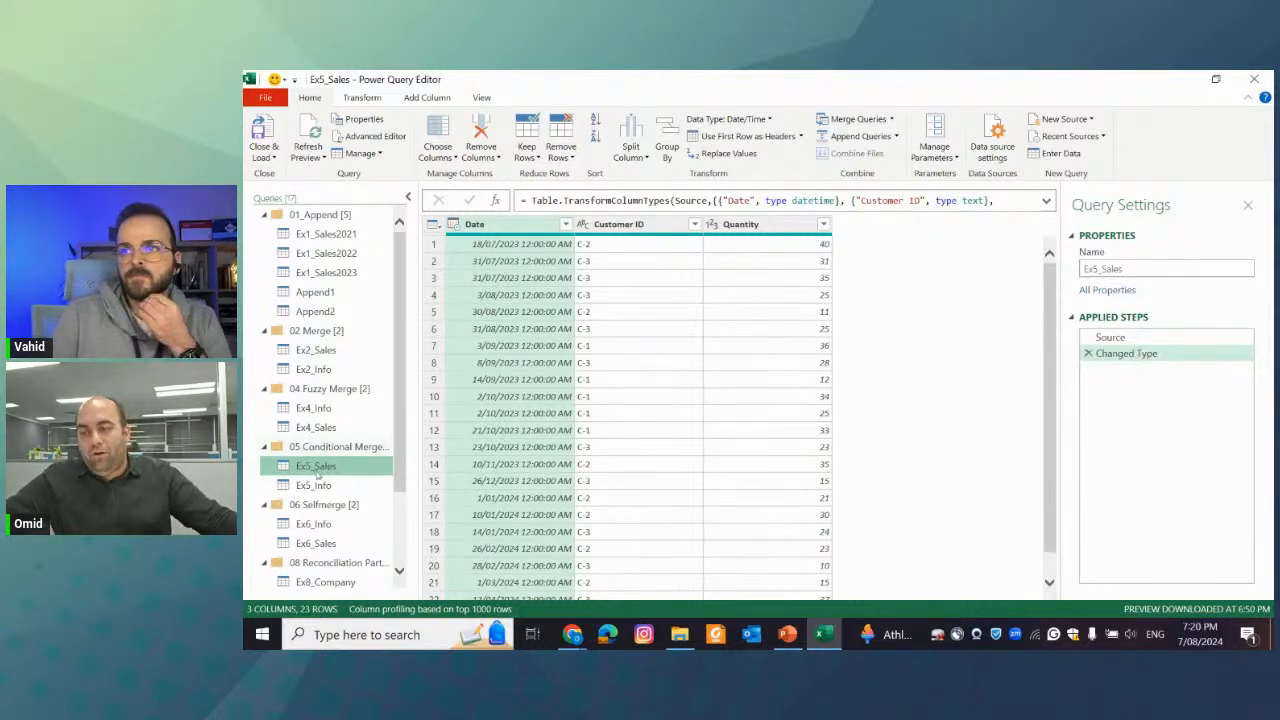
pyautogui.click(316, 482)
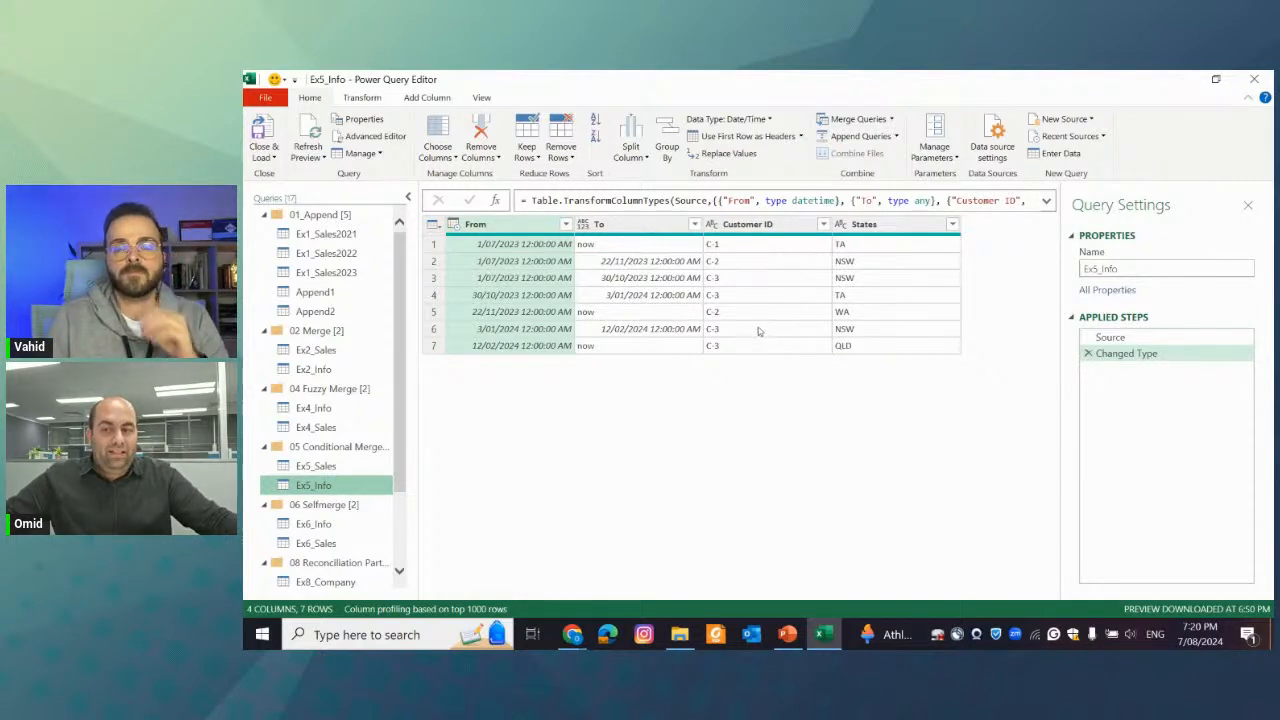
# Examine the From, To and States values of the two C-2 rows in Ex5_Info
pyautogui.click(745, 264)
pyautogui.click(524, 264)
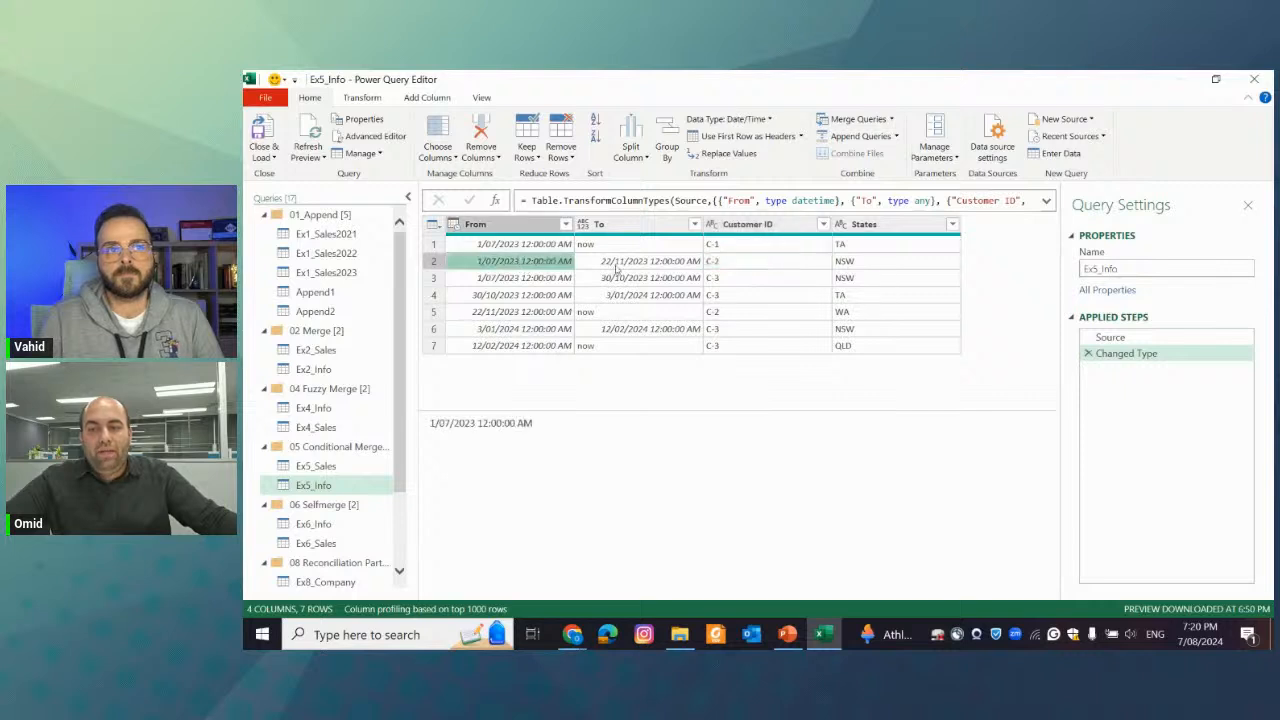
pyautogui.click(654, 264)
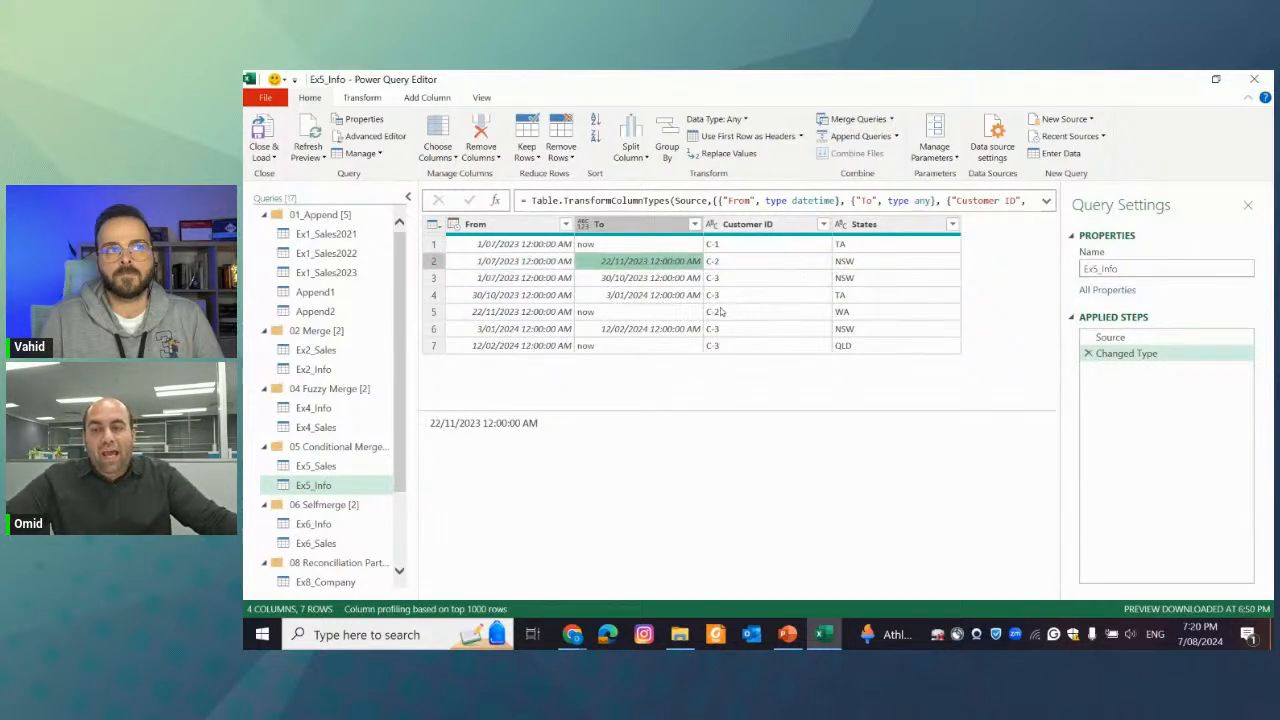
pyautogui.click(557, 313)
pyautogui.click(746, 313)
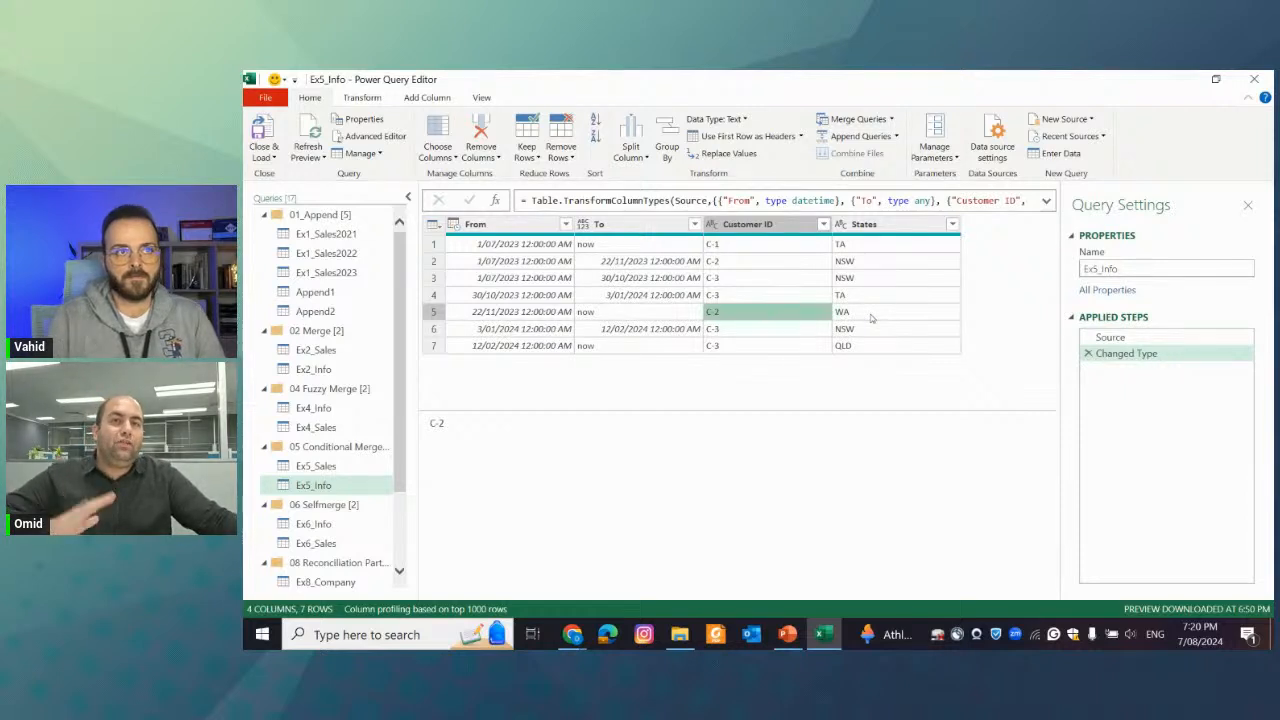
pyautogui.click(720, 261)
pyautogui.click(546, 262)
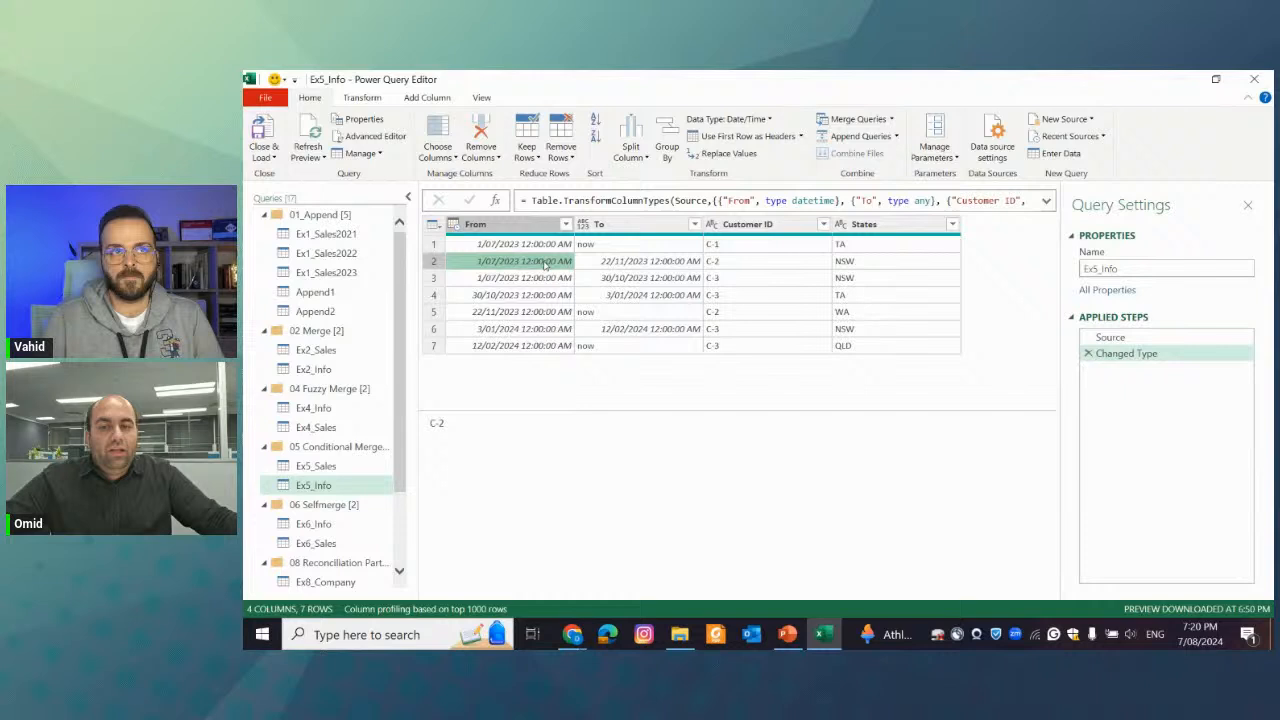
pyautogui.click(925, 266)
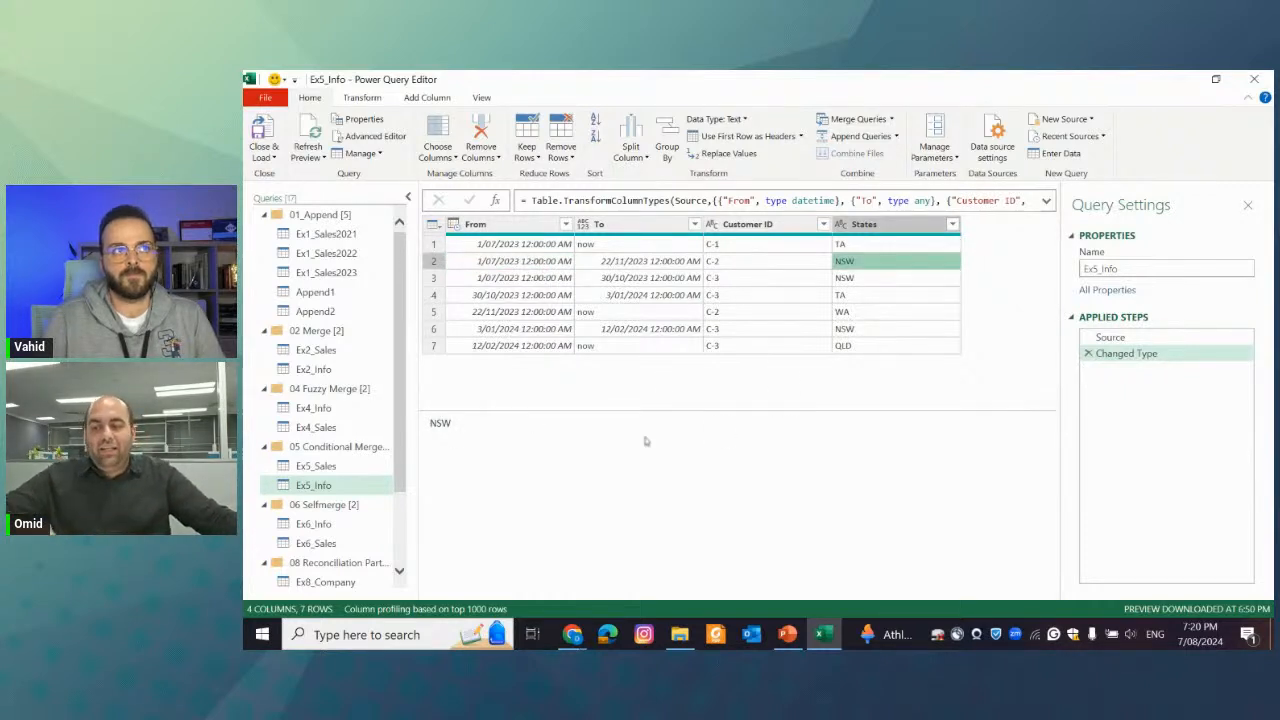
# Merge Ex5_Sales with Ex5_Info on Customer ID, using the Left Outer join kind
pyautogui.click(370, 466)
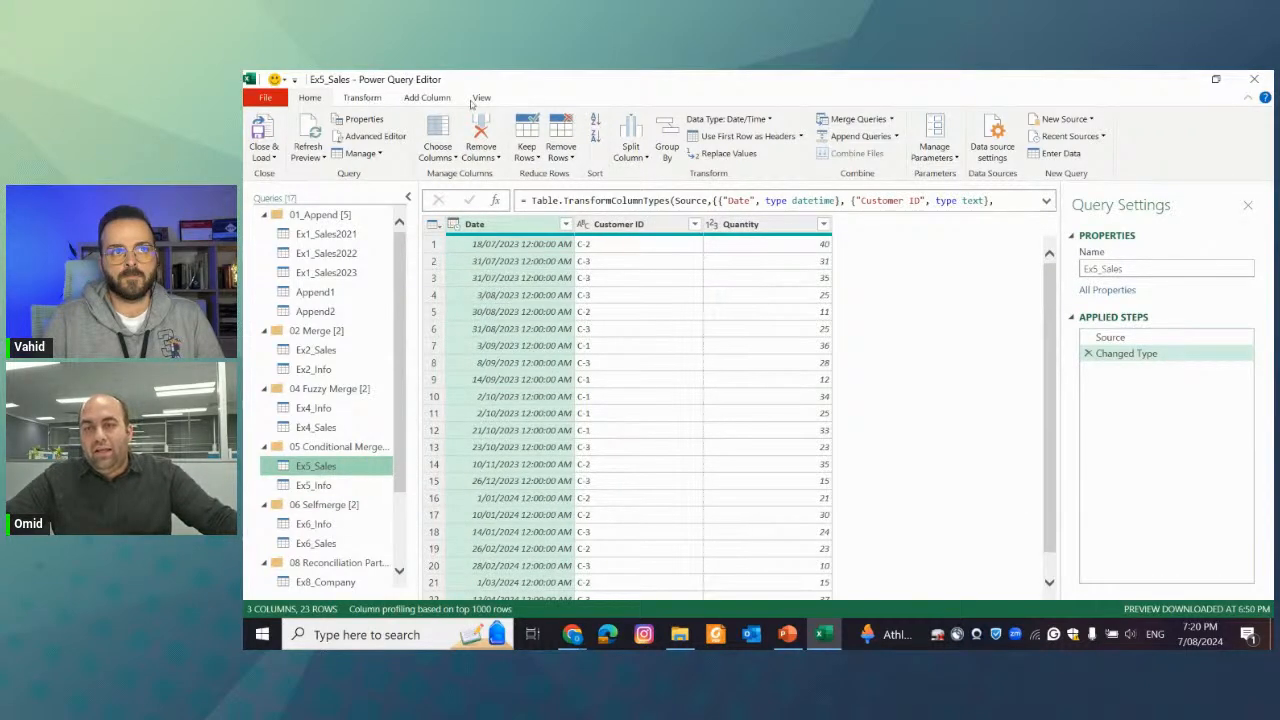
pyautogui.click(855, 119)
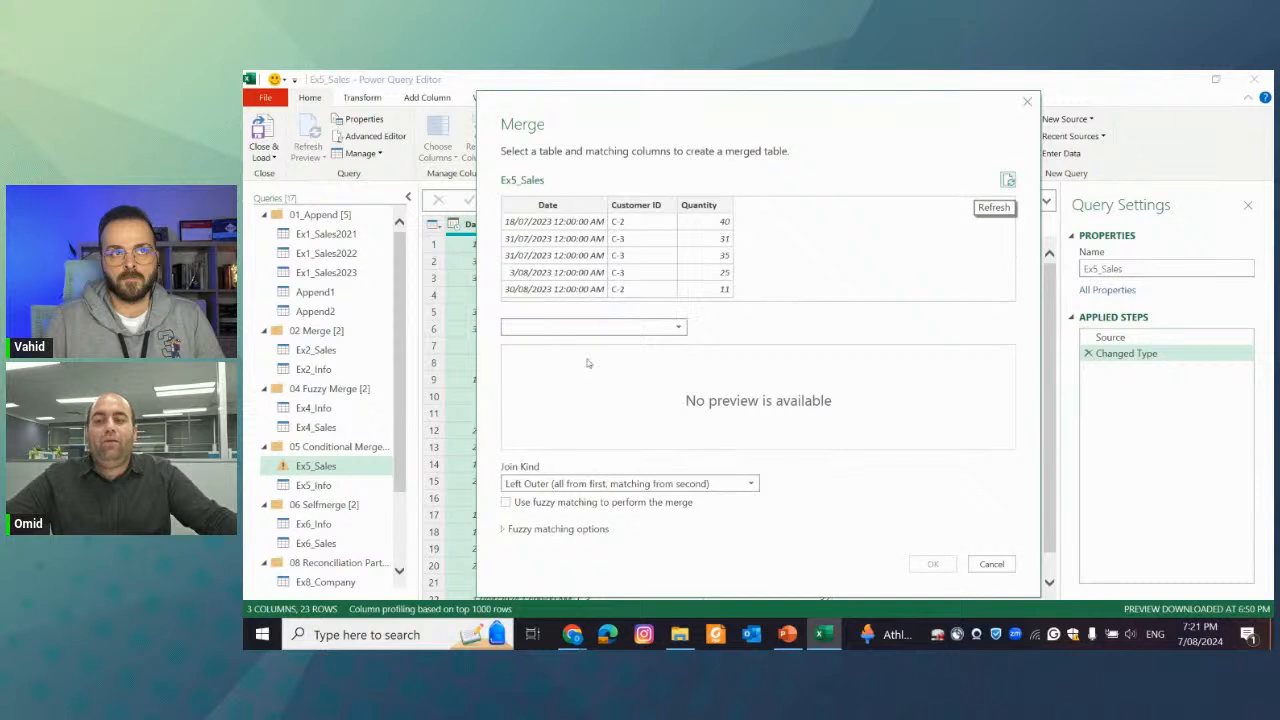
pyautogui.click(633, 330)
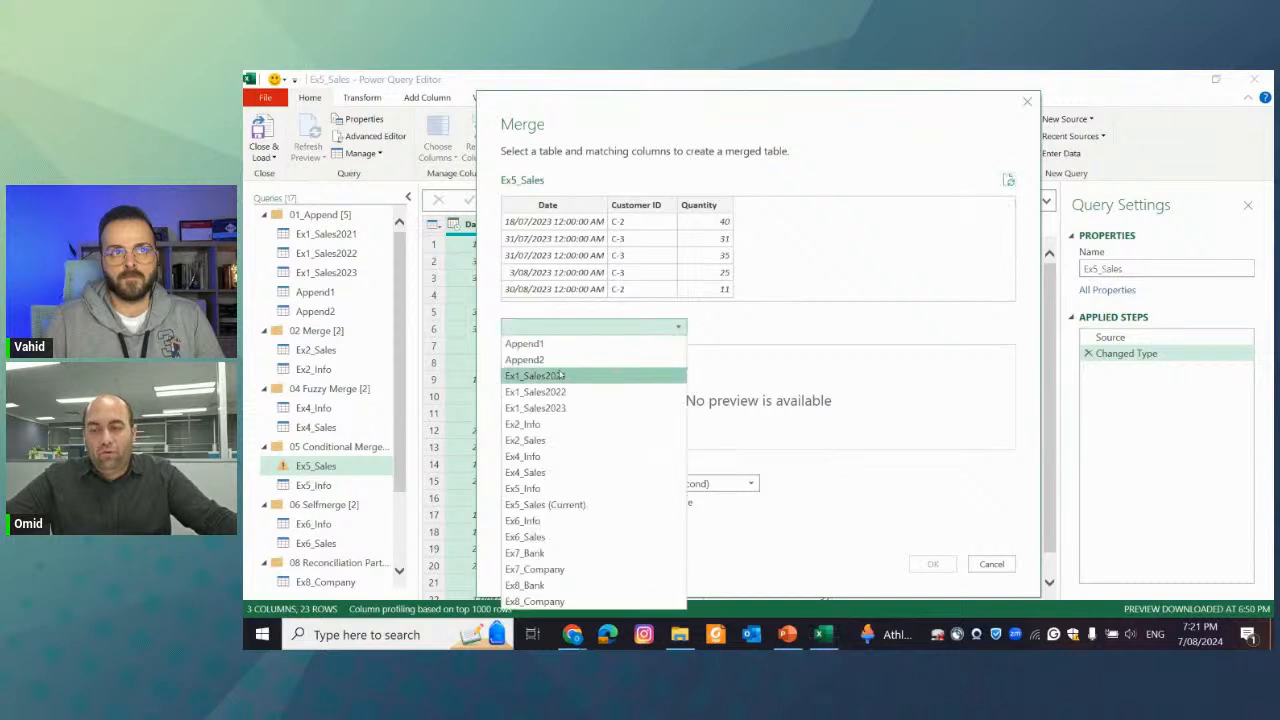
pyautogui.click(530, 488)
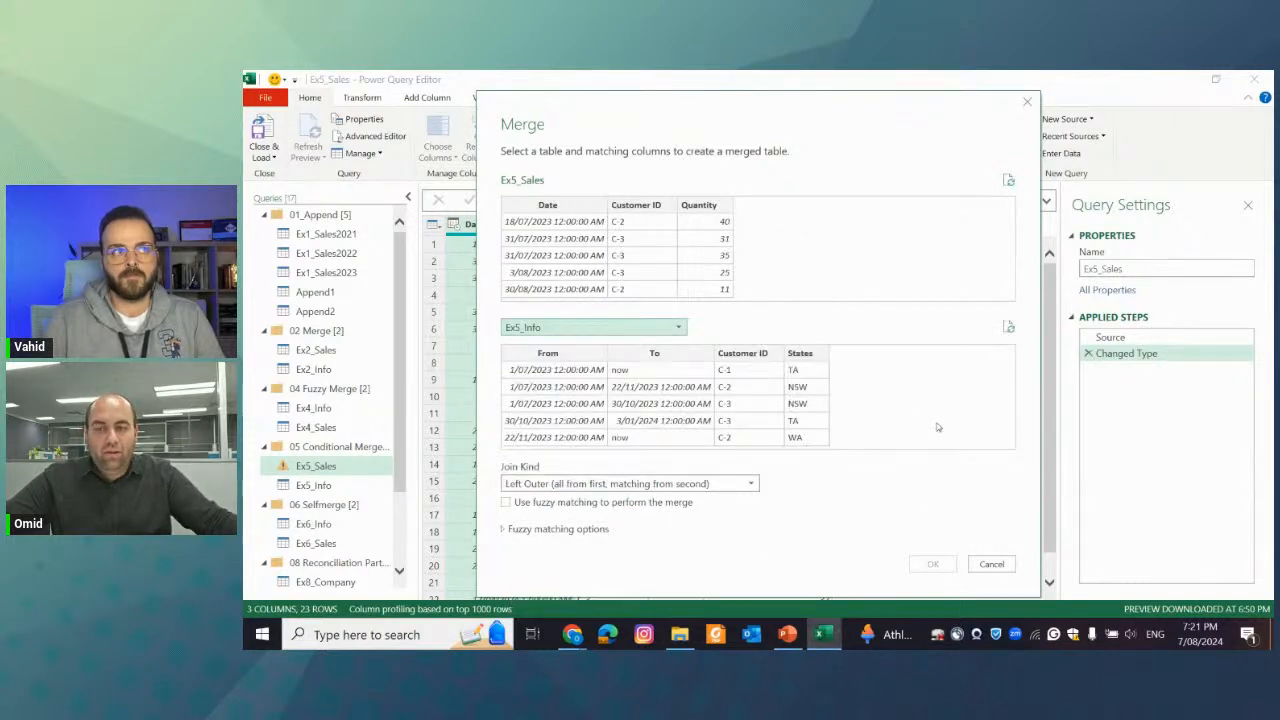
pyautogui.click(656, 255)
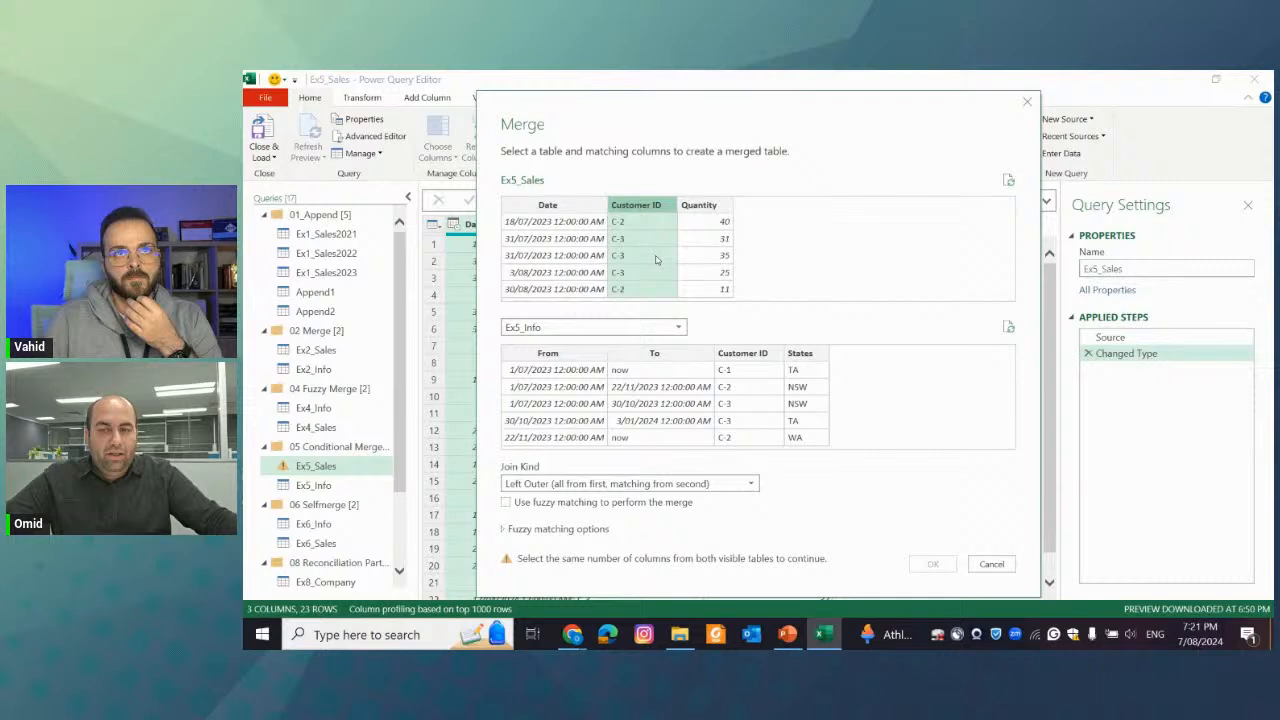
pyautogui.click(746, 356)
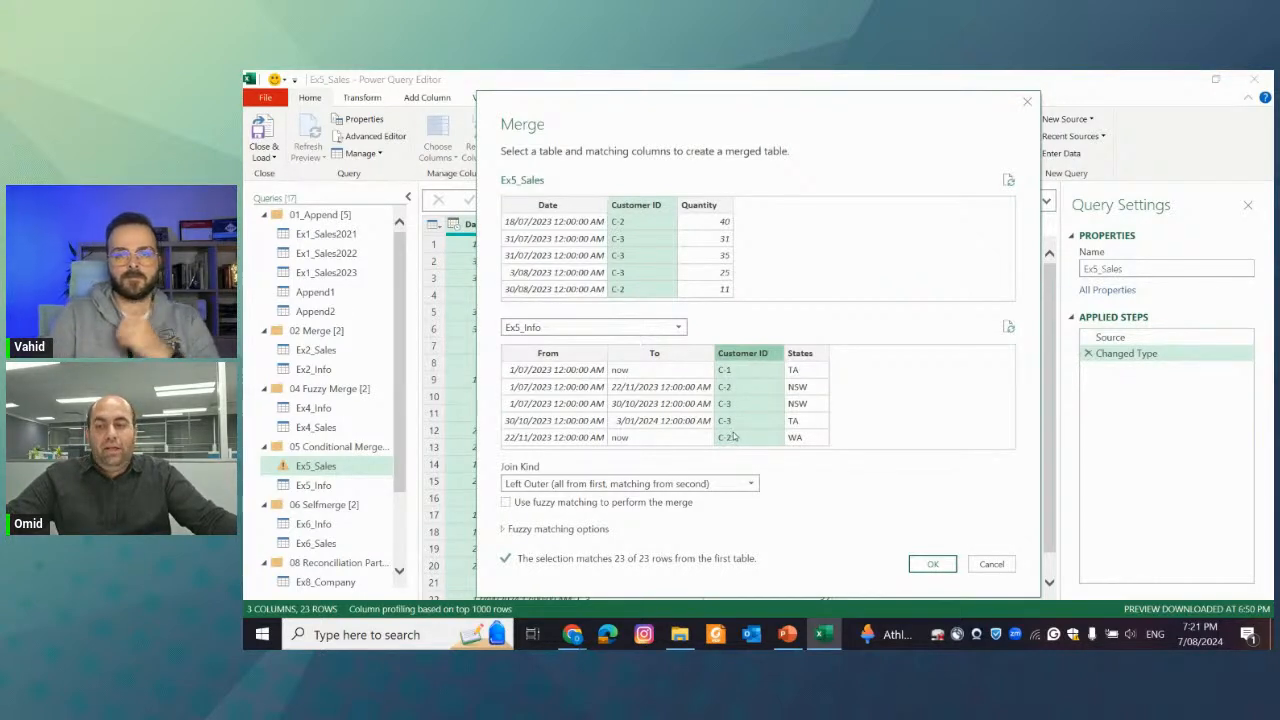
pyautogui.click(932, 565)
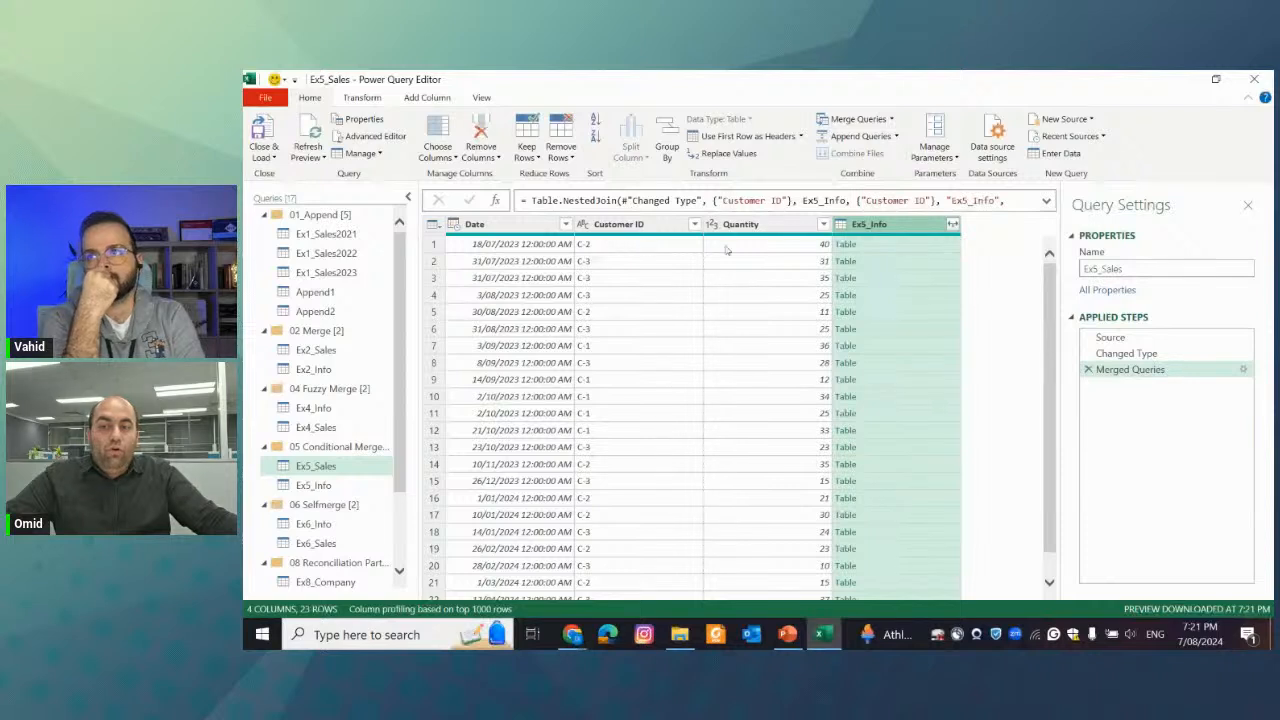
# Compare the nested Ex5_Info table of the first sale with the two C-2 rows in the Ex5_Info query
pyautogui.click(877, 246)
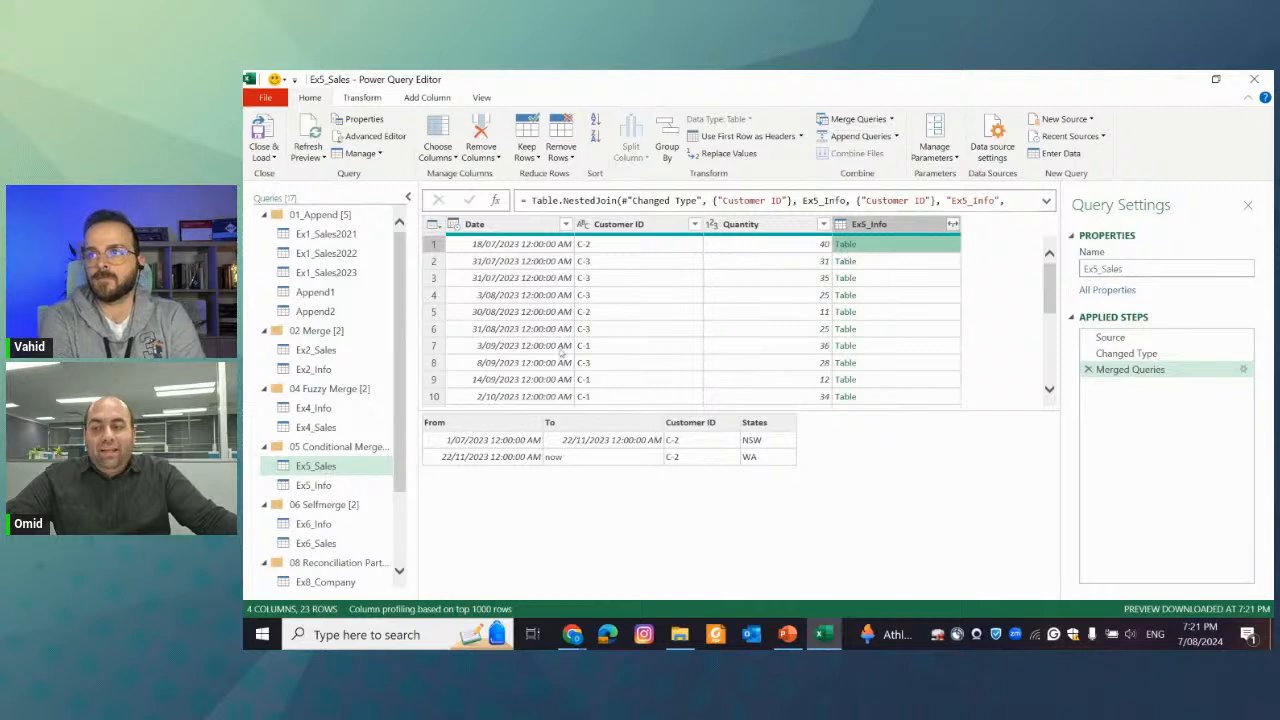
pyautogui.click(325, 485)
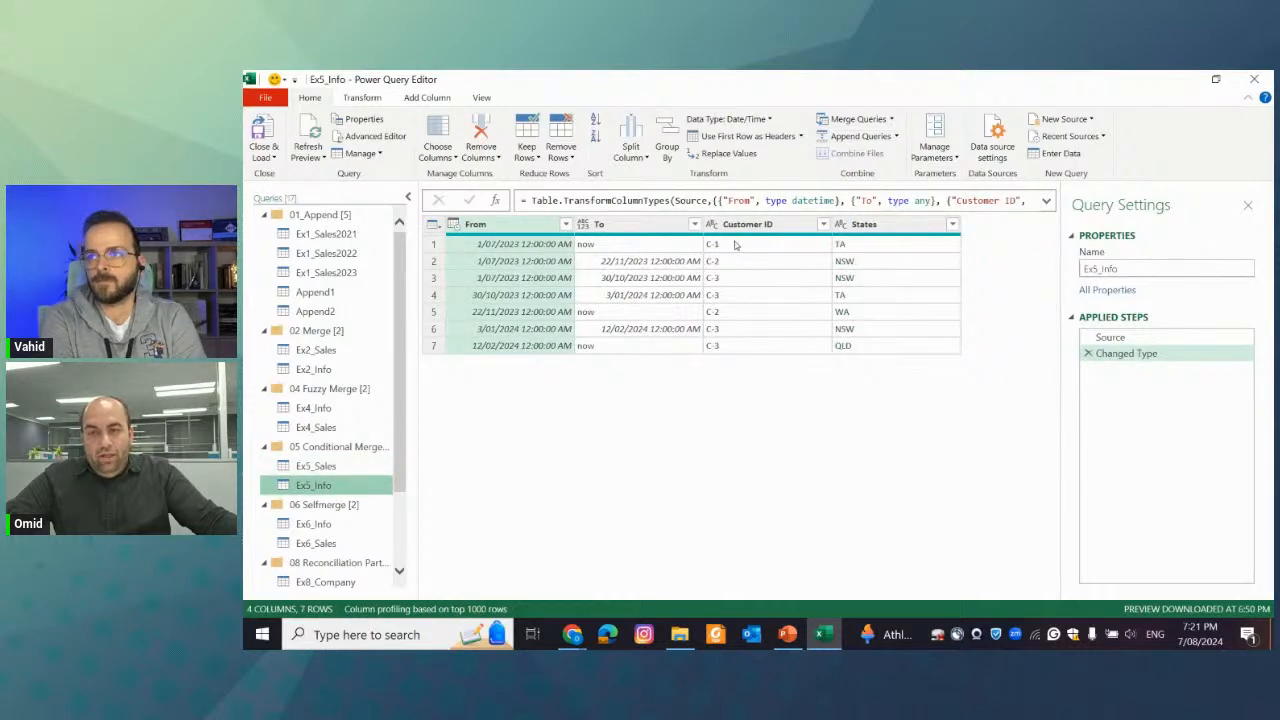
pyautogui.click(733, 264)
pyautogui.click(728, 313)
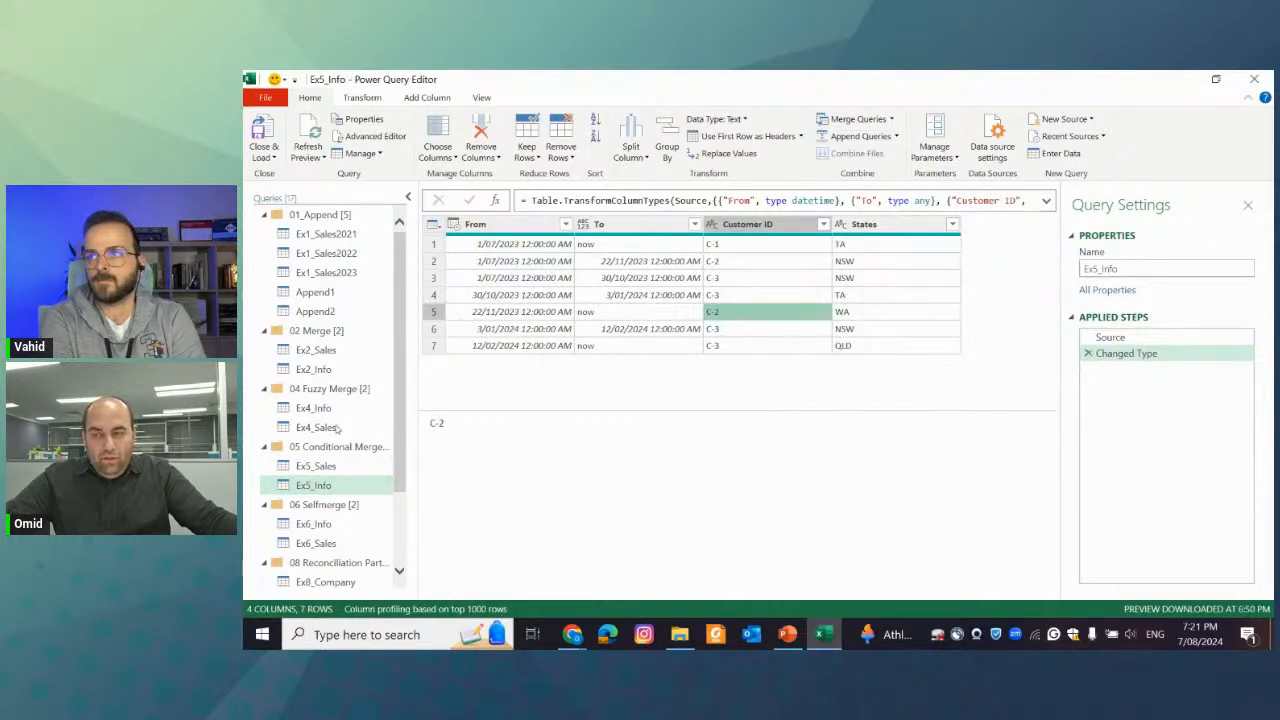
pyautogui.click(320, 466)
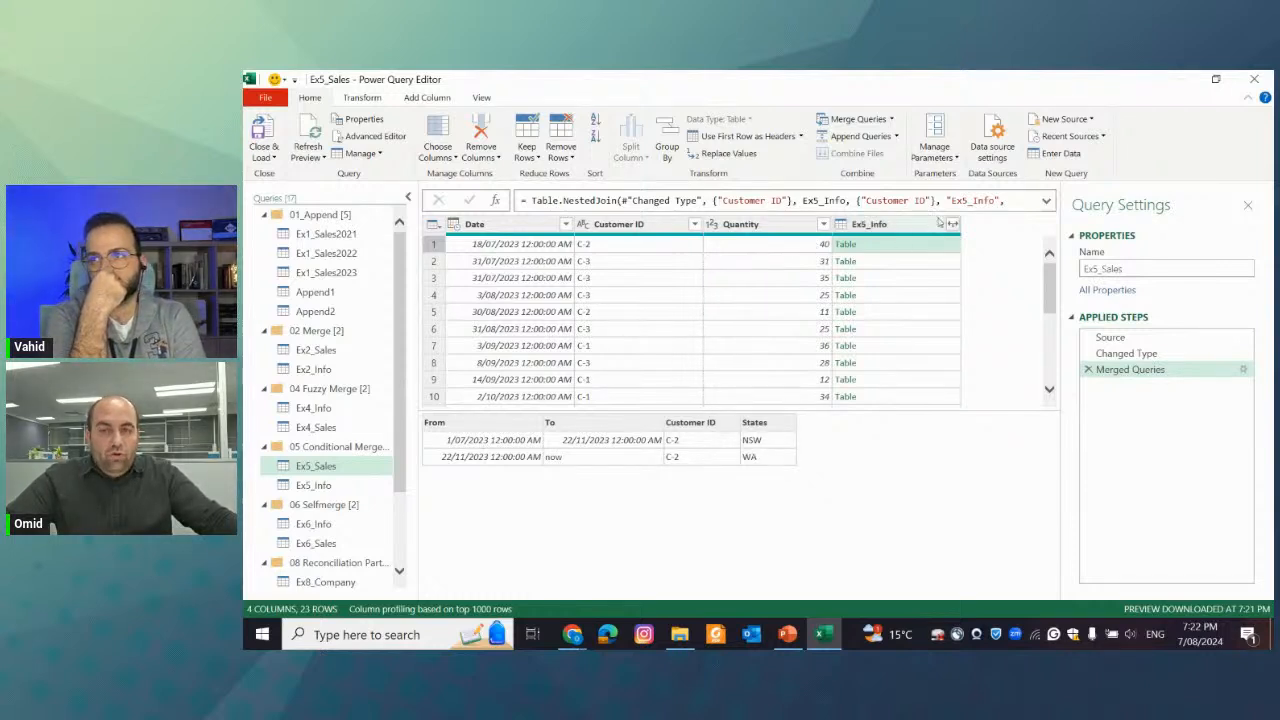
# Expand the merged Ex5_Info column into From, To, Customer ID and States without the original column name as prefix
pyautogui.click(952, 224)
pyautogui.press('Escape')
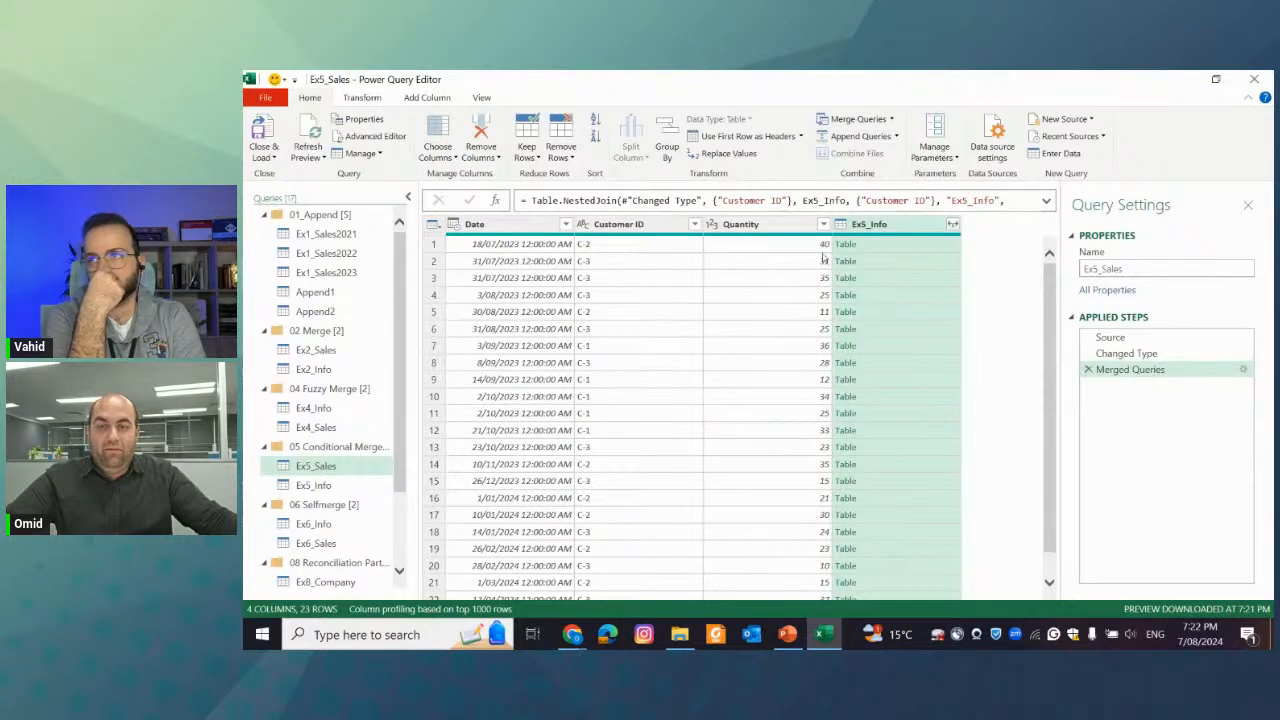
pyautogui.click(952, 224)
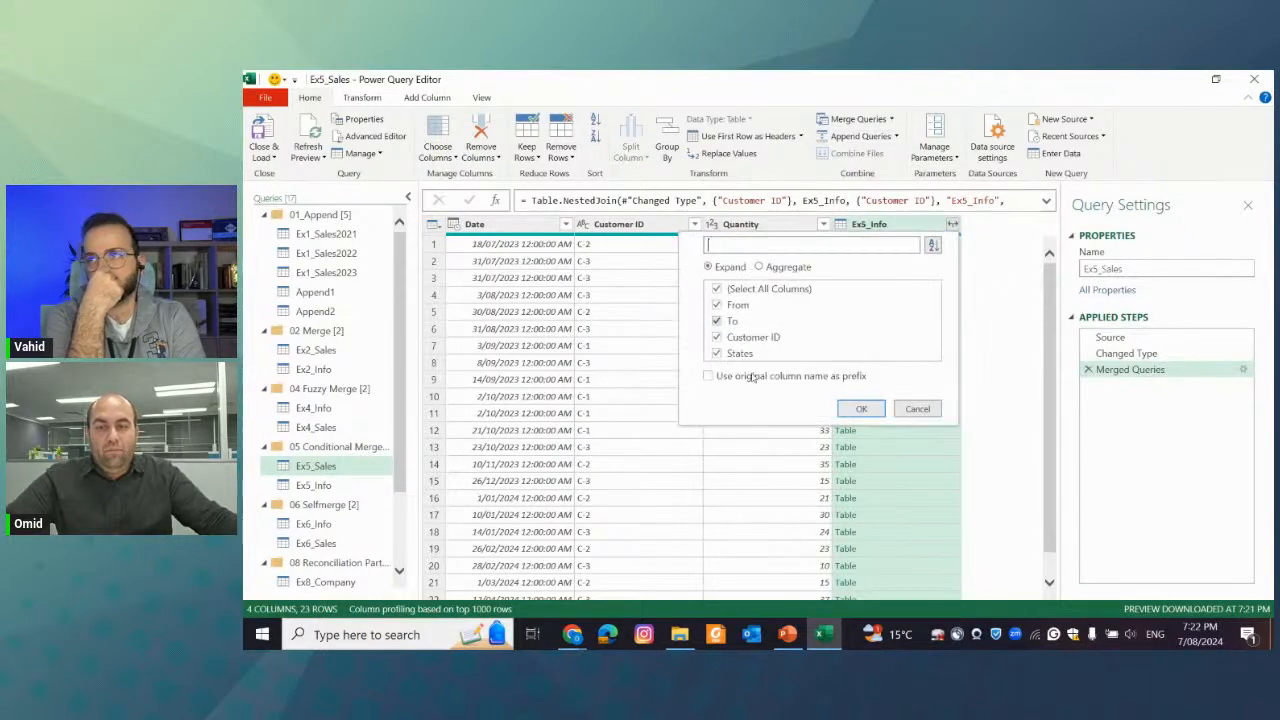
pyautogui.click(865, 408)
# Check the expanded rows for repeated Quantity entries with differing periods and states, and delete the expansion step
pyautogui.click(806, 249)
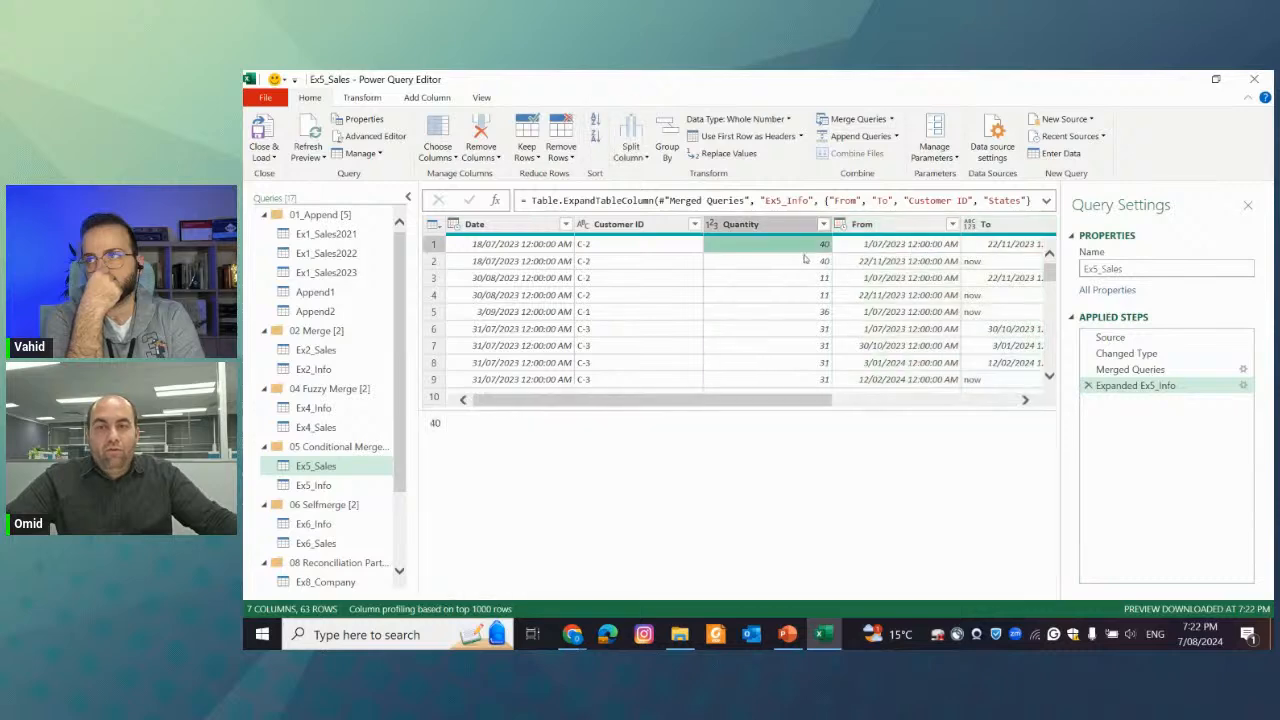
pyautogui.click(784, 265)
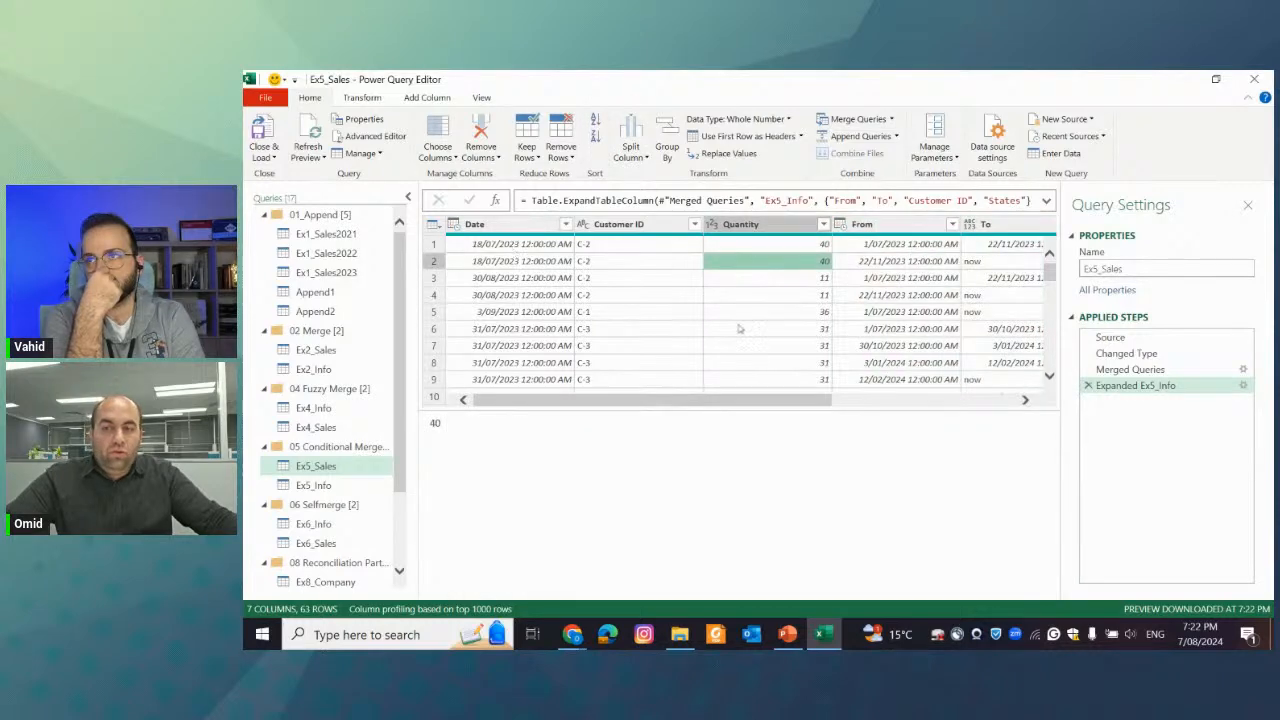
pyautogui.moveTo(766, 400); pyautogui.dragTo(955, 386)
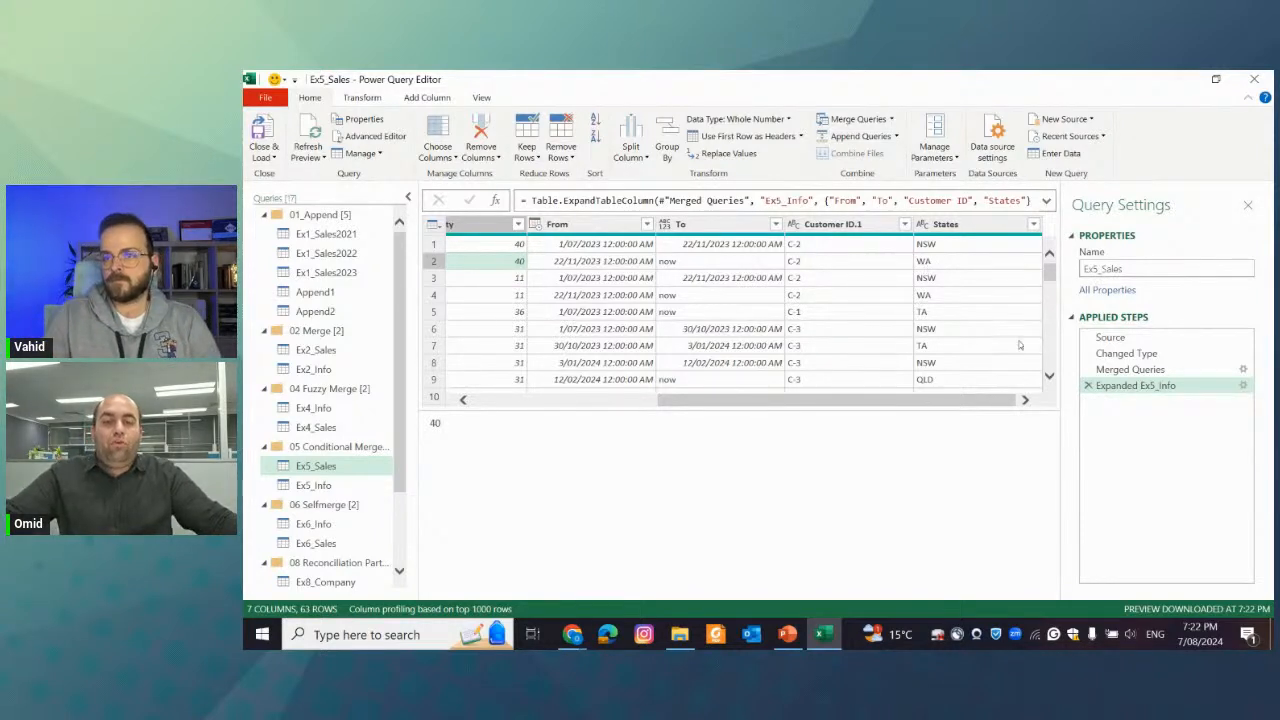
pyautogui.click(1088, 385)
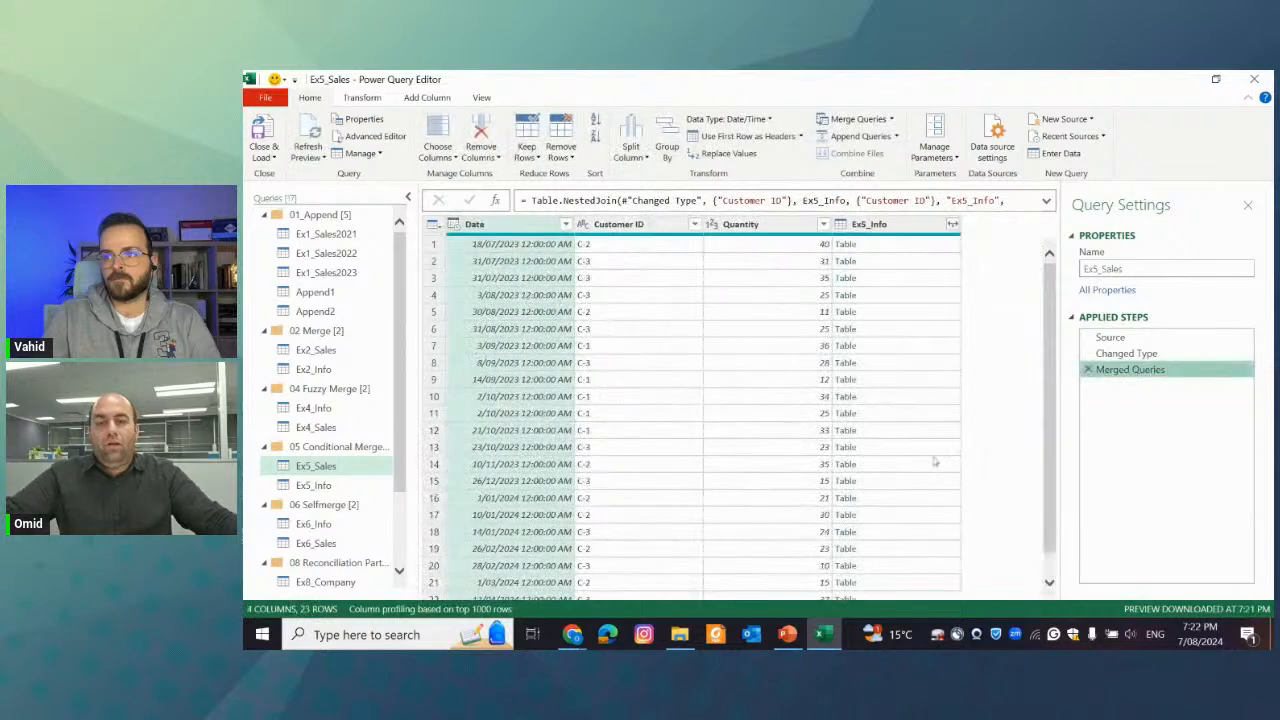
# Preview the nested tables of sales rows 1 and 4, and compare them with the C-3 rows in Ex5_Info
pyautogui.click(895, 246)
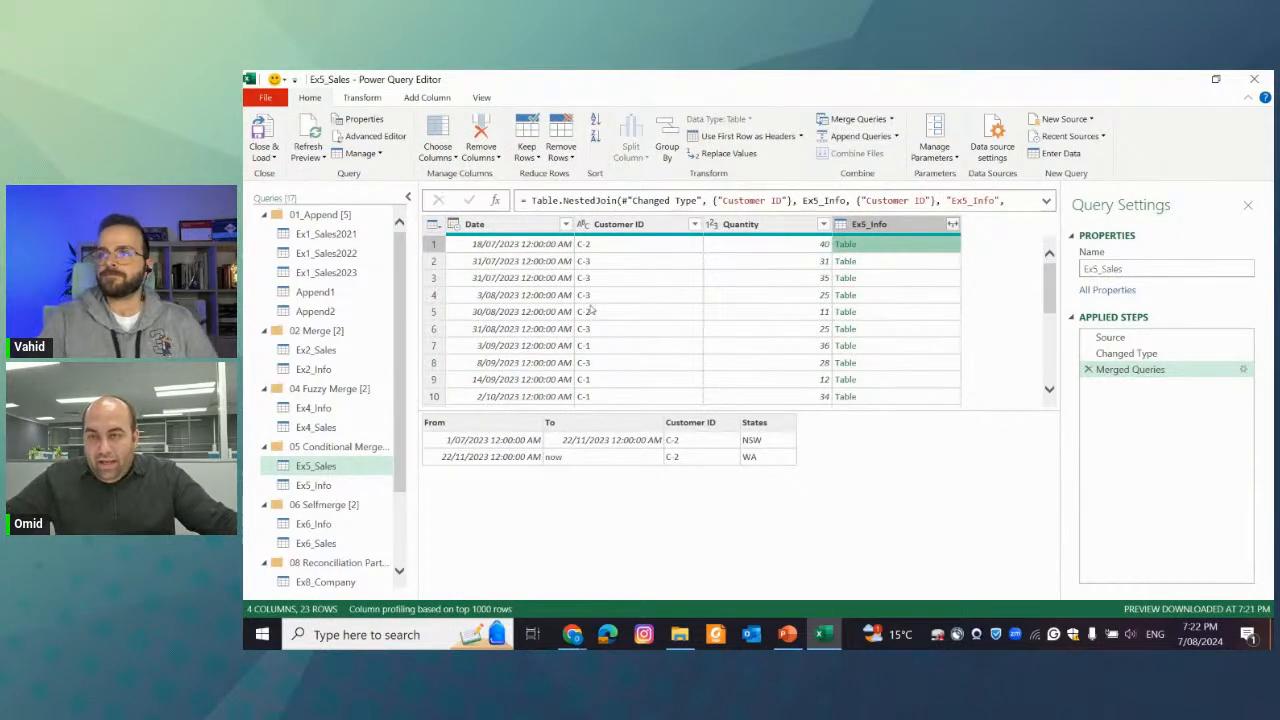
pyautogui.click(877, 295)
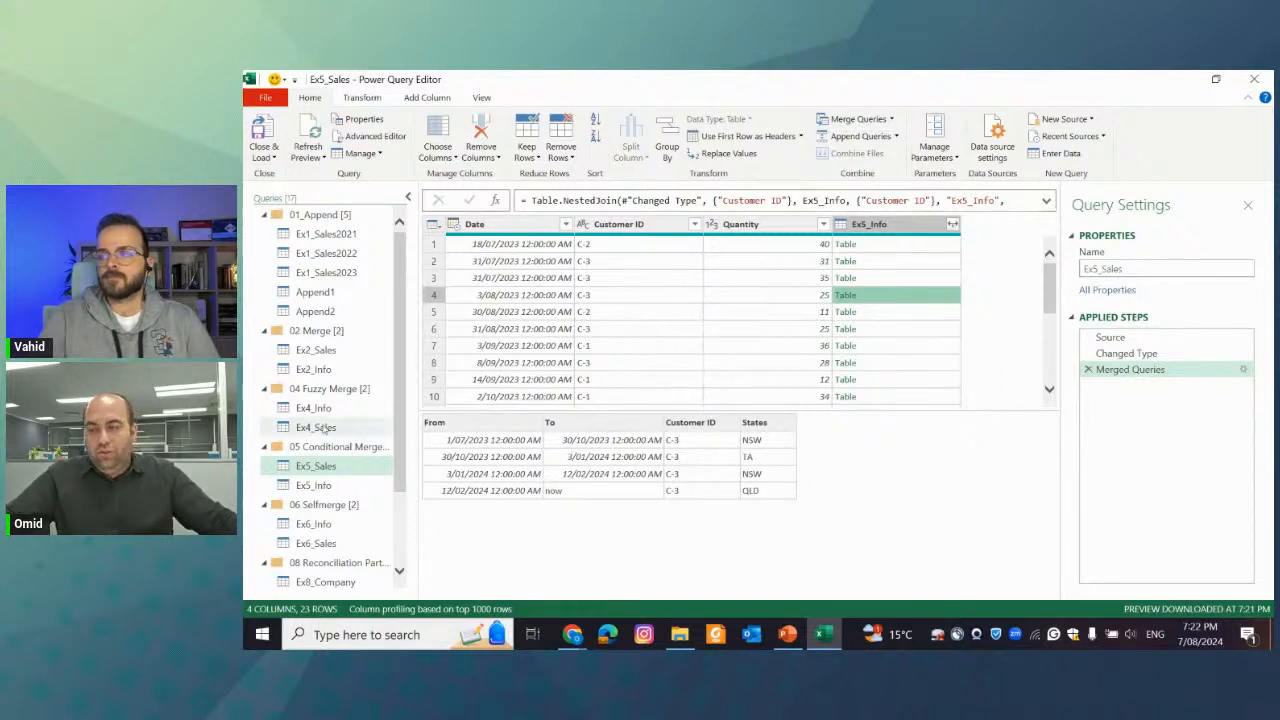
pyautogui.click(318, 485)
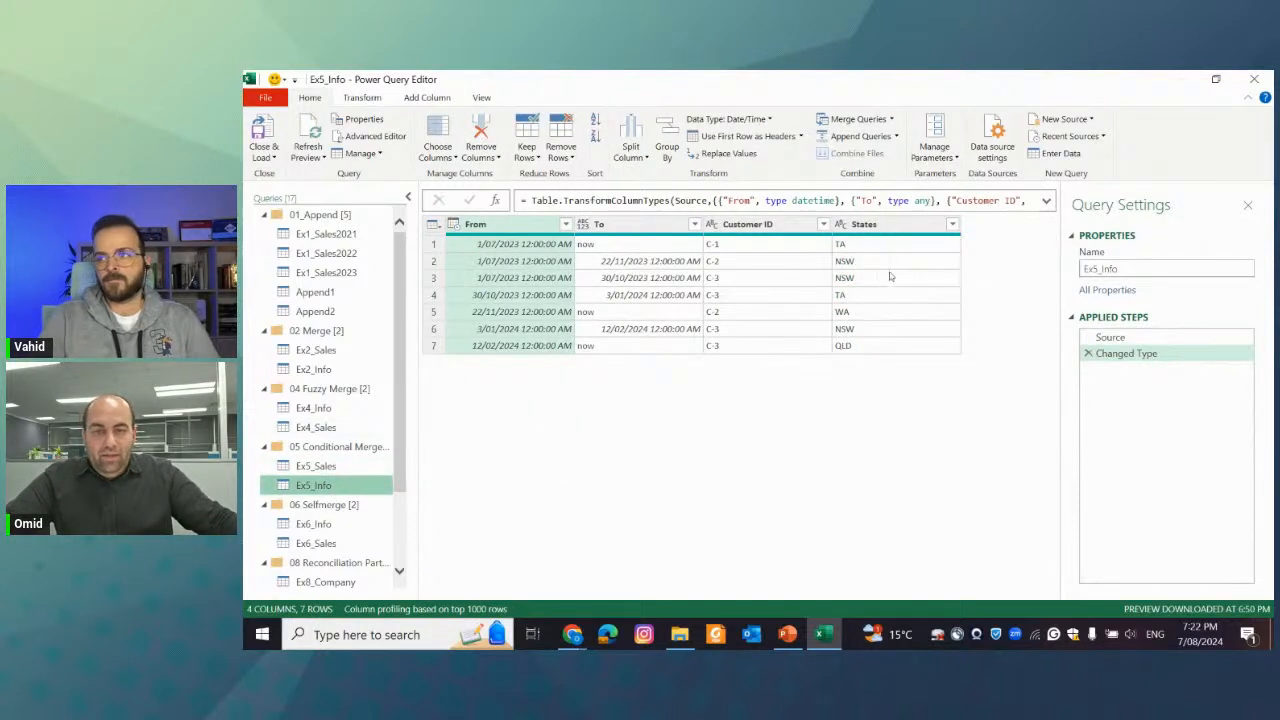
pyautogui.click(733, 279)
pyautogui.click(731, 298)
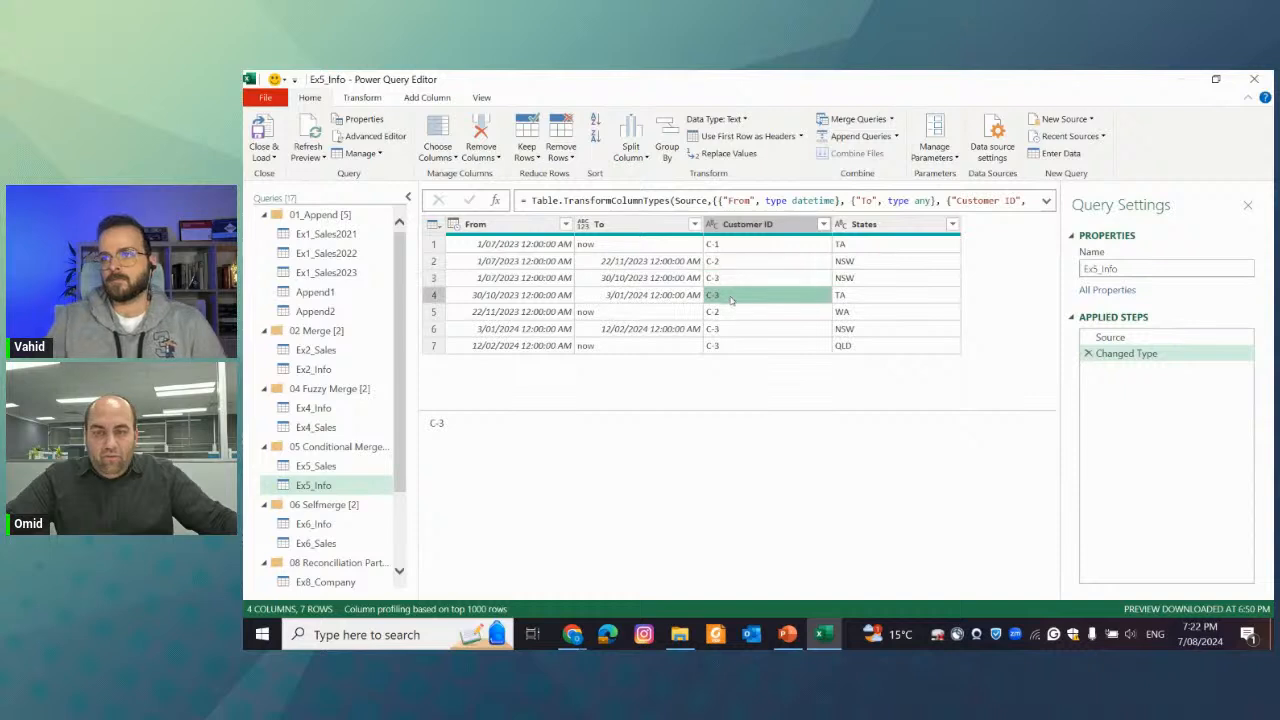
pyautogui.click(732, 330)
pyautogui.click(739, 347)
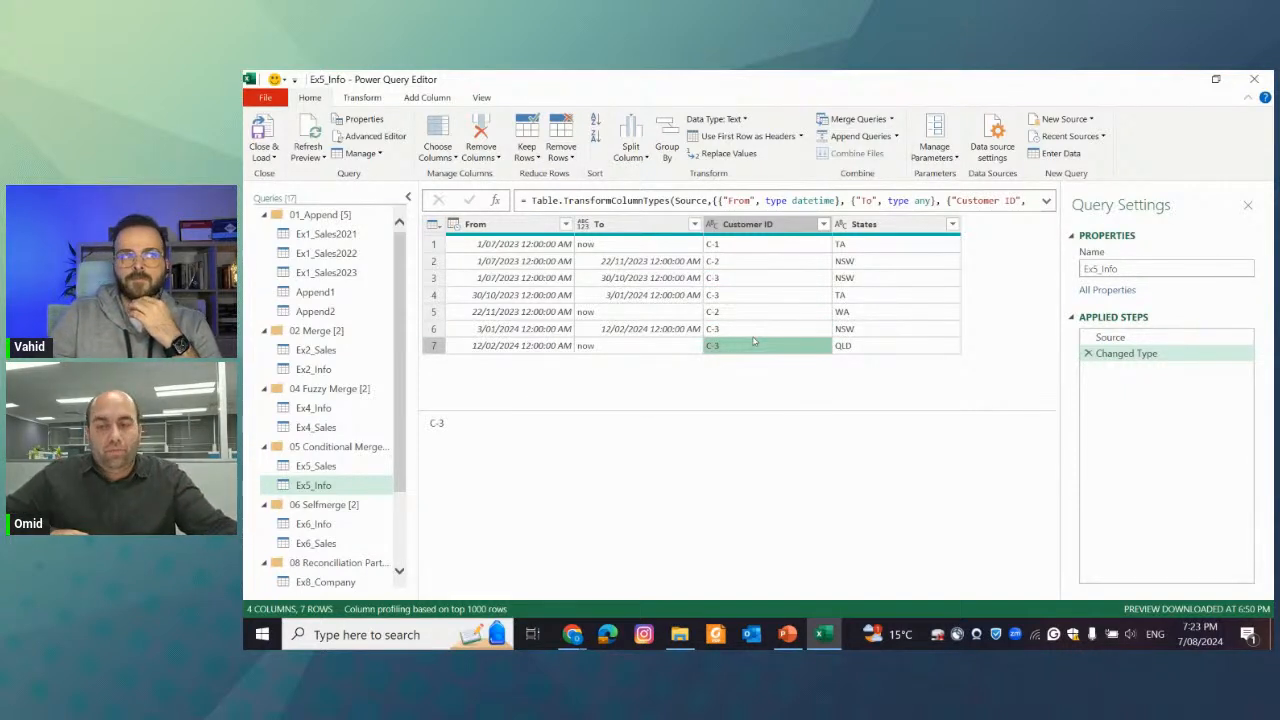
# Return to Ex5_Sales and examine the nested Ex5_Info table for the C-3 sale in row 6
pyautogui.click(316, 466)
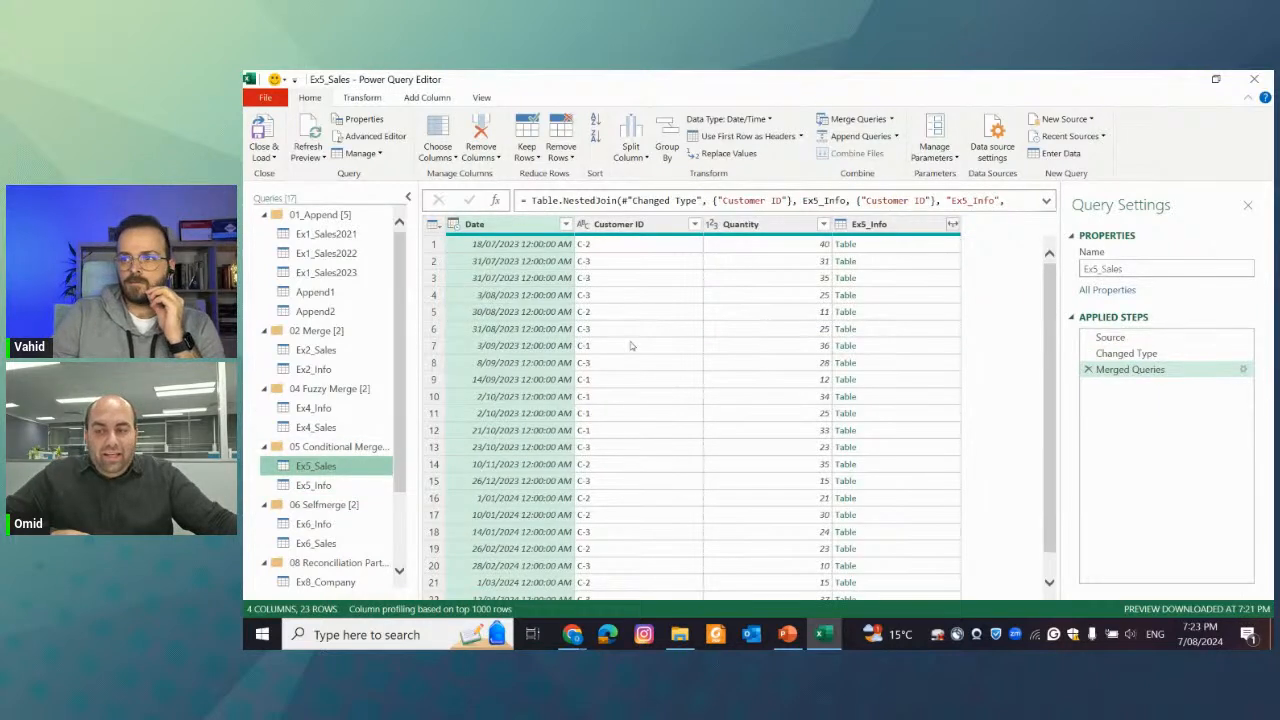
pyautogui.click(870, 329)
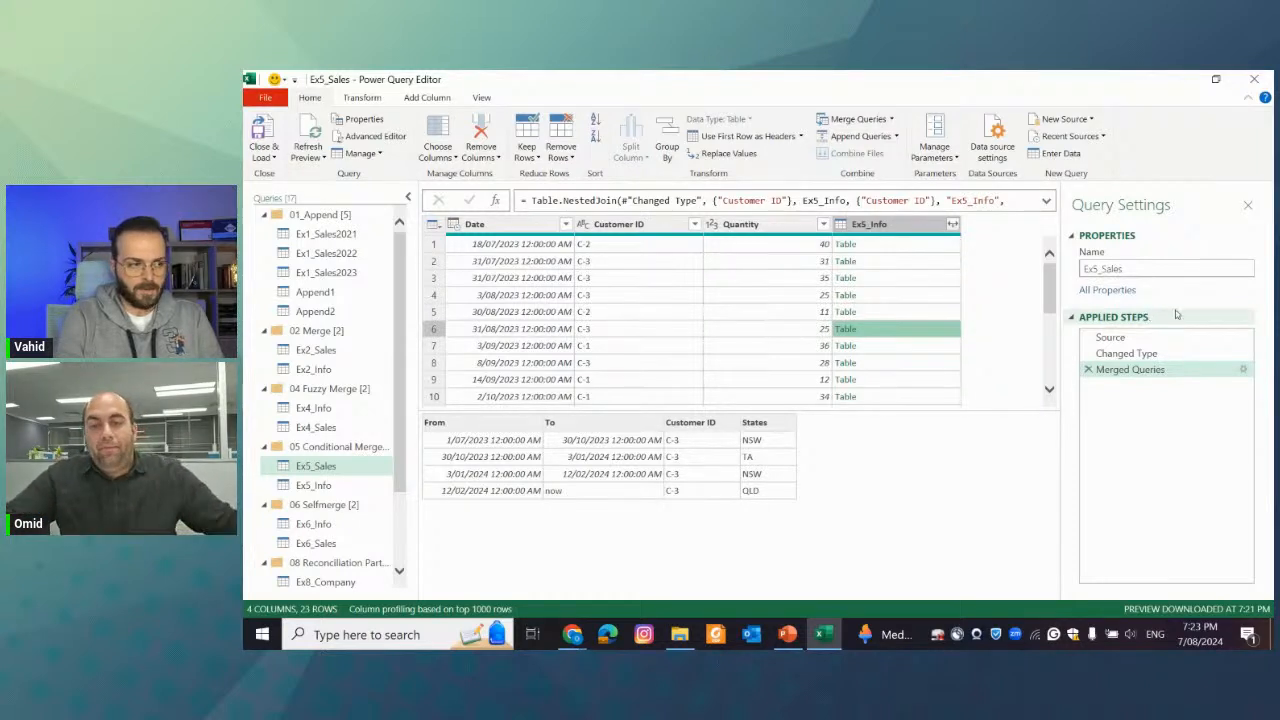
pyautogui.click(905, 329)
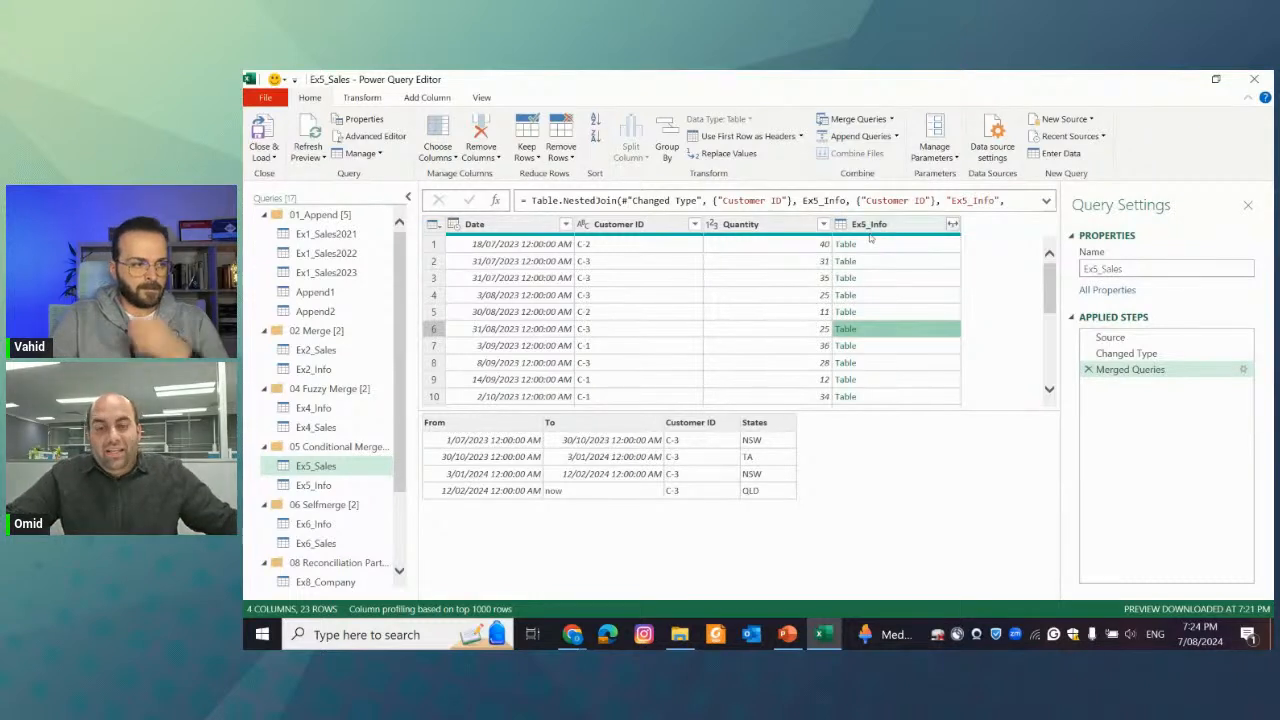
# Add a custom column with the formula [Ex5_Info] to Ex5_Sales, and compare row 6's nested tables in both columns
pyautogui.click(425, 97)
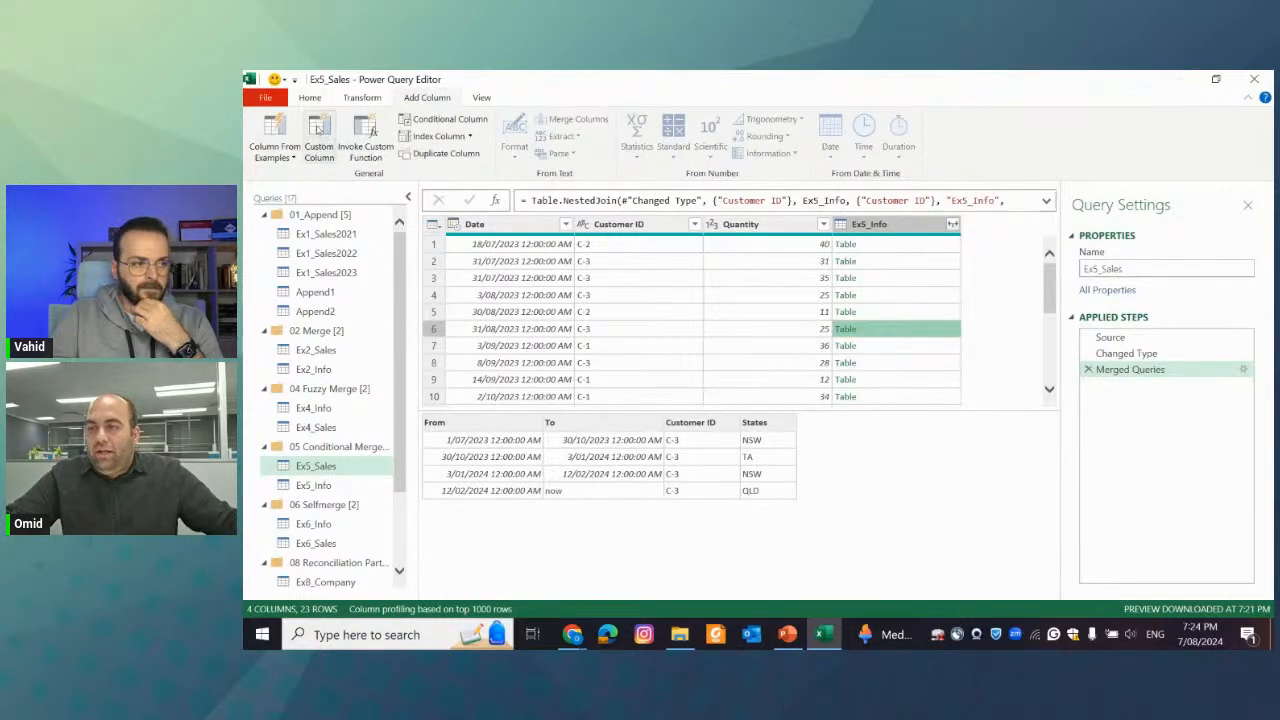
pyautogui.click(318, 128)
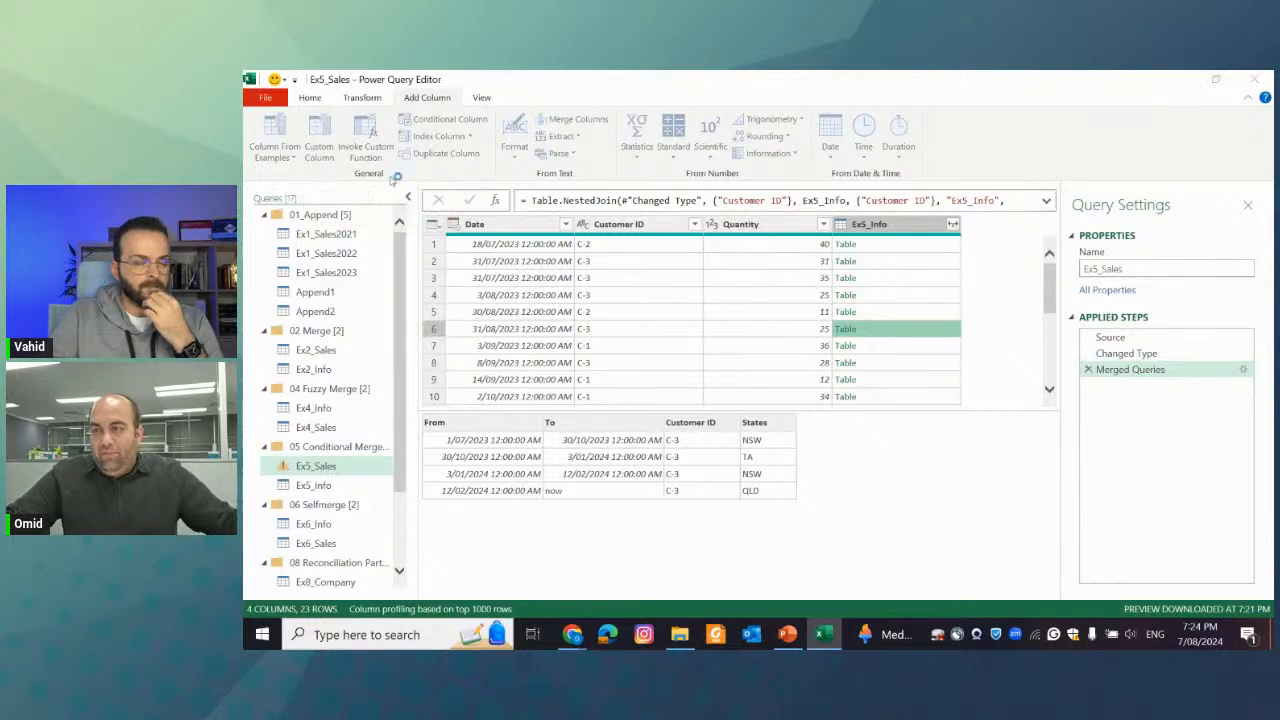
pyautogui.moveTo(629, 193); pyautogui.dragTo(700, 208)
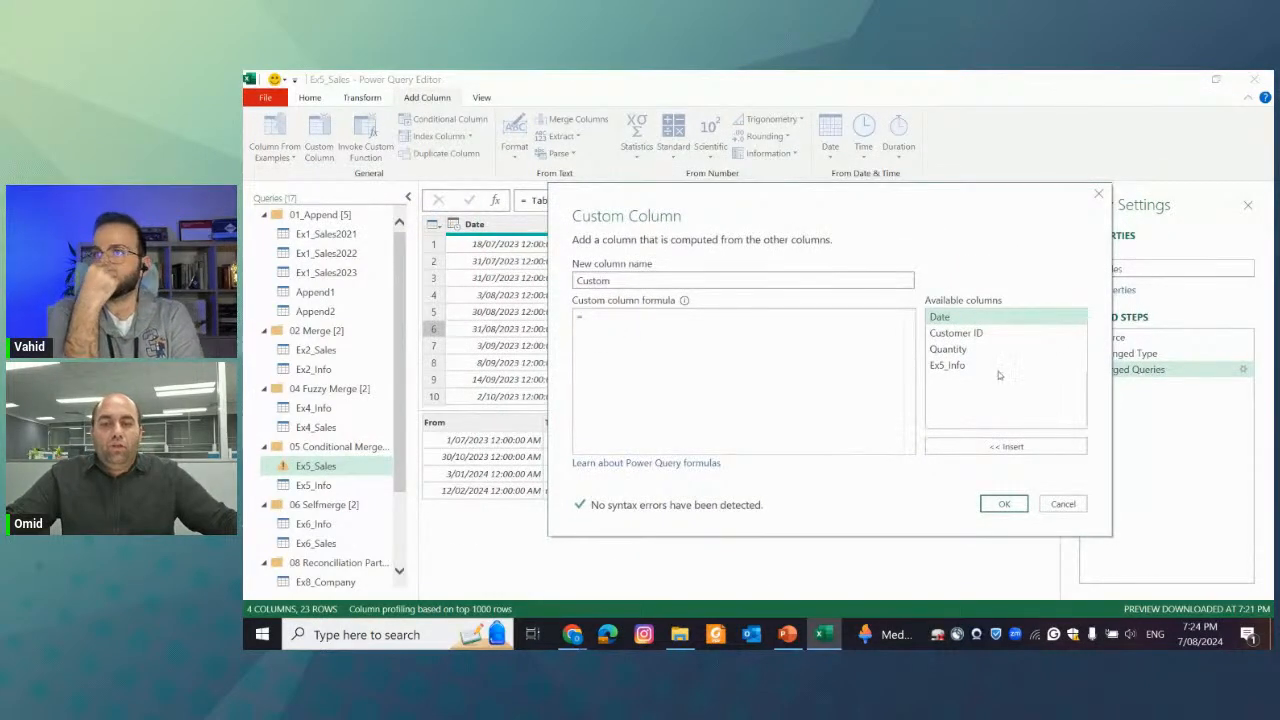
pyautogui.doubleClick(948, 366)
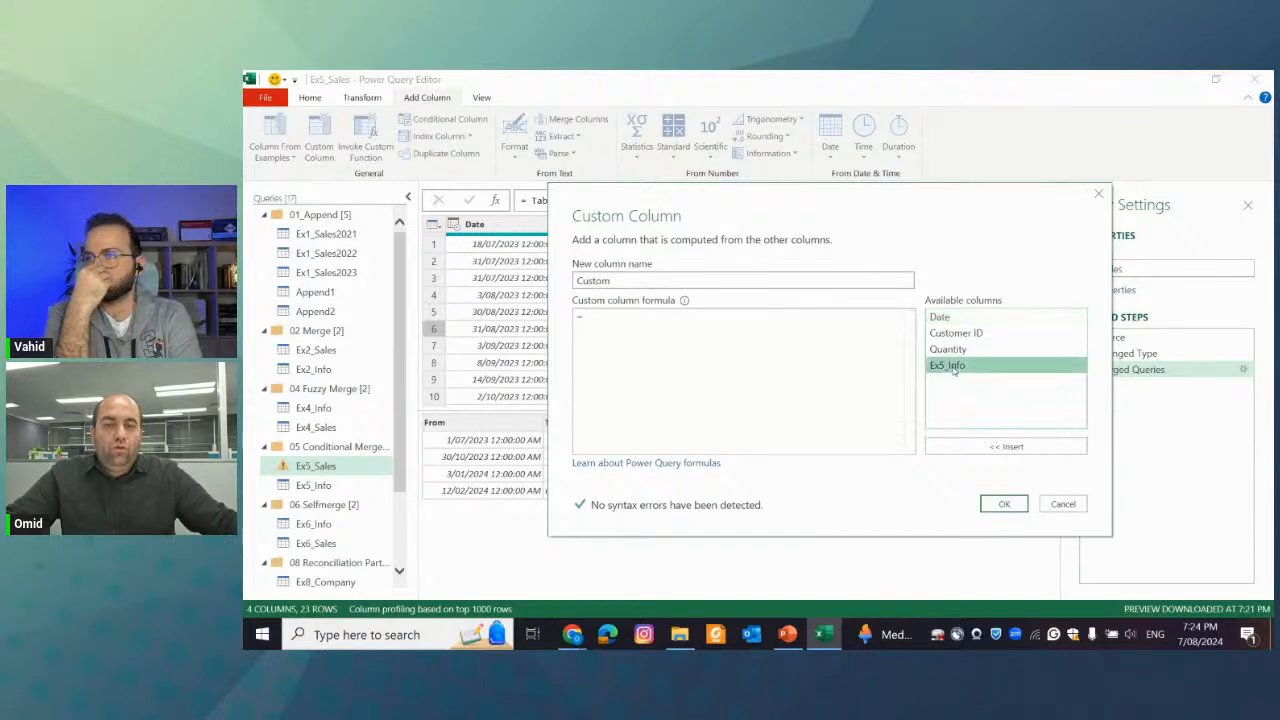
pyautogui.click(1004, 504)
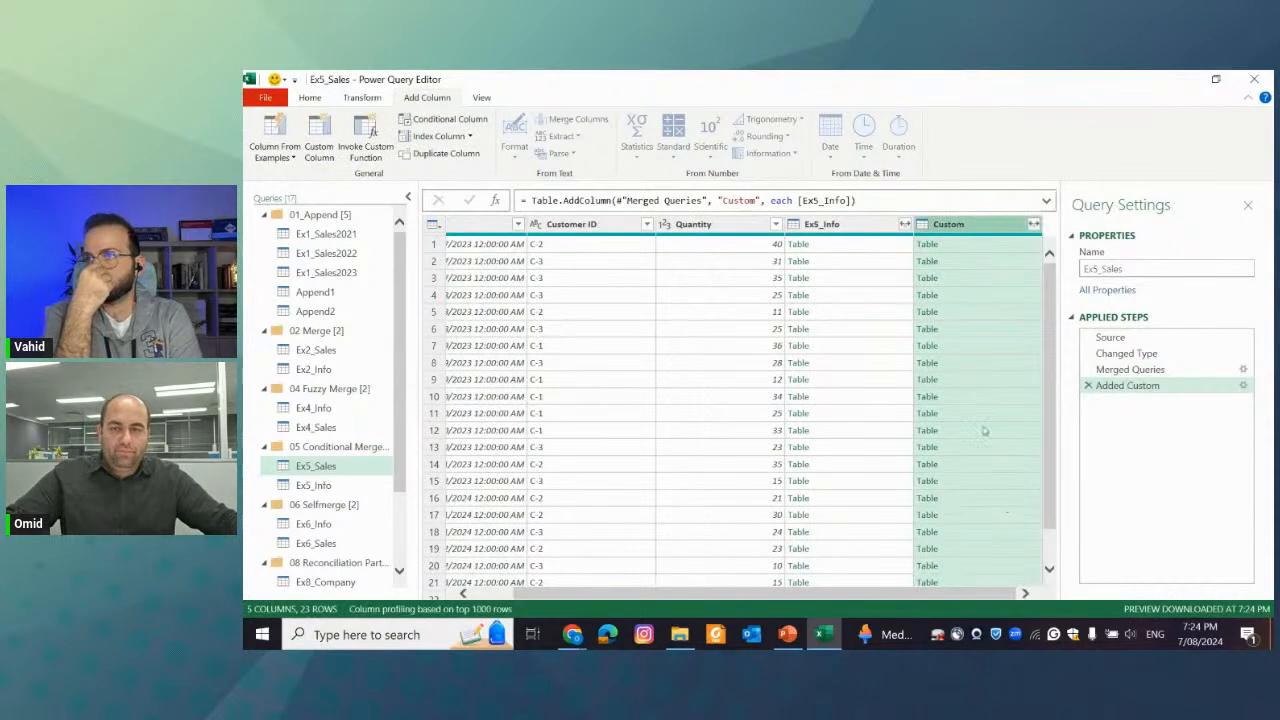
pyautogui.click(852, 330)
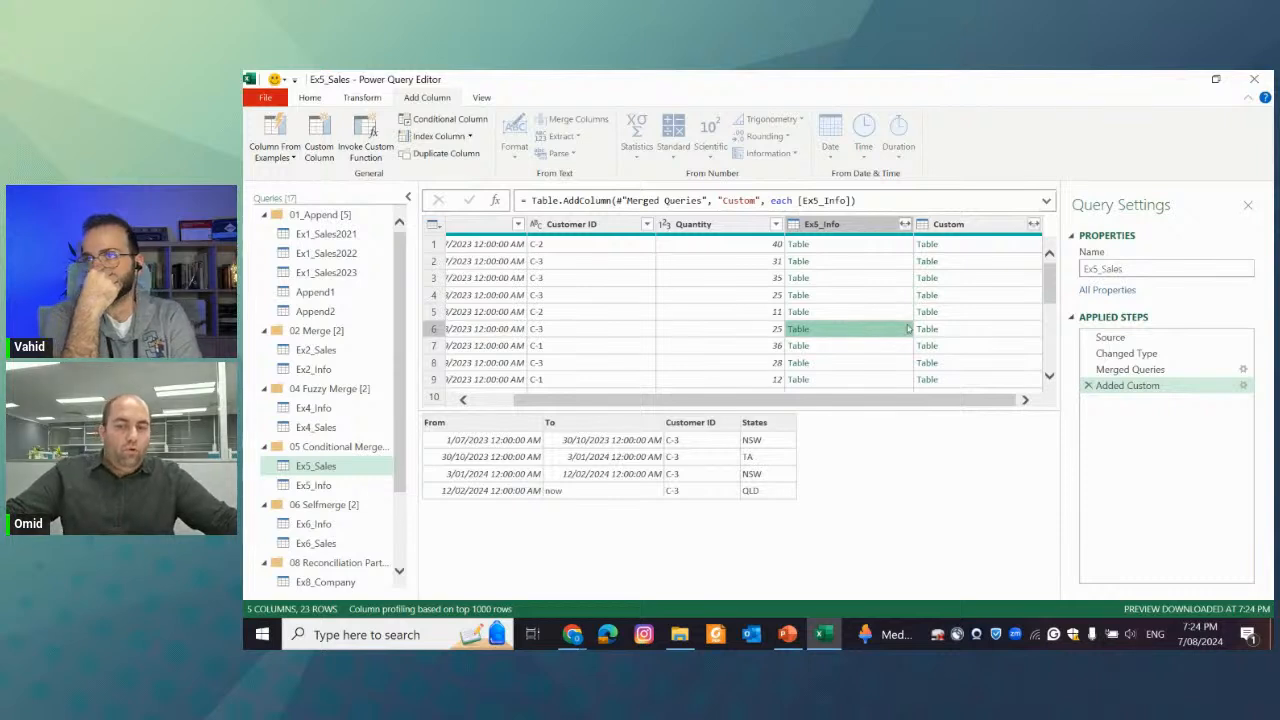
pyautogui.click(973, 329)
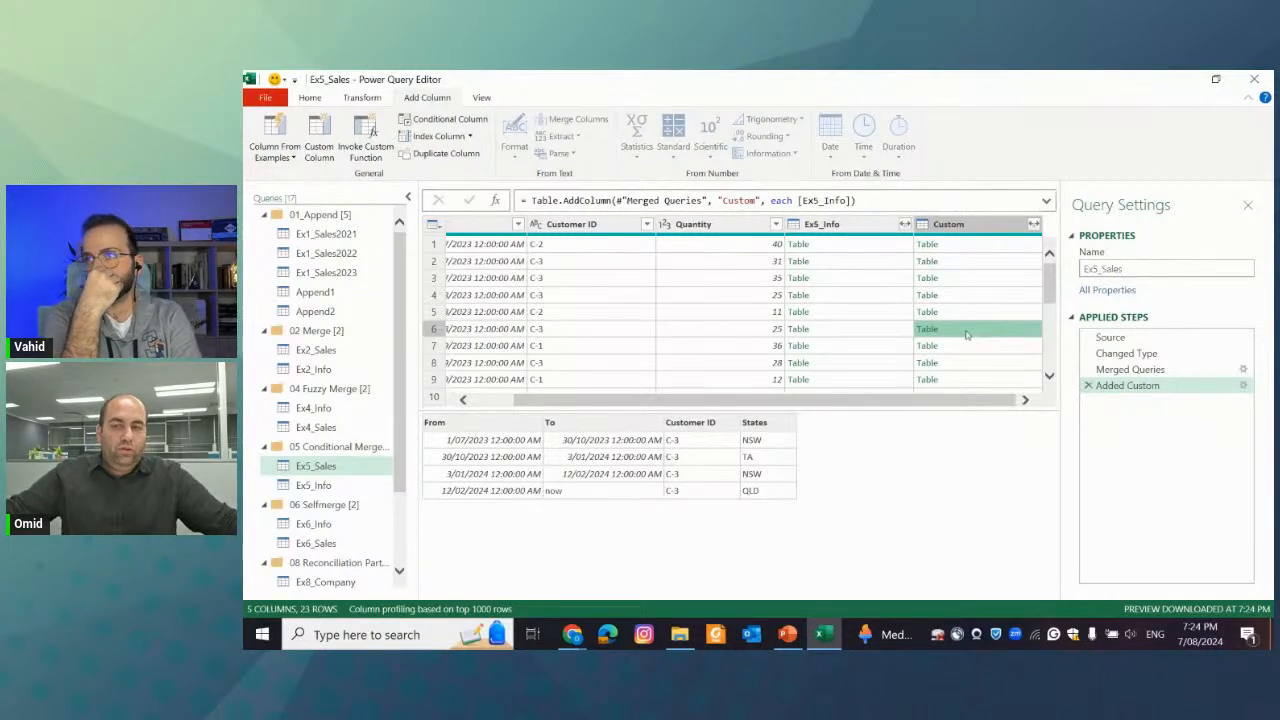
# Review the Added Custom step's formula without changing it, and preview the nested Ex5_Info table in row 6
pyautogui.click(1243, 385)
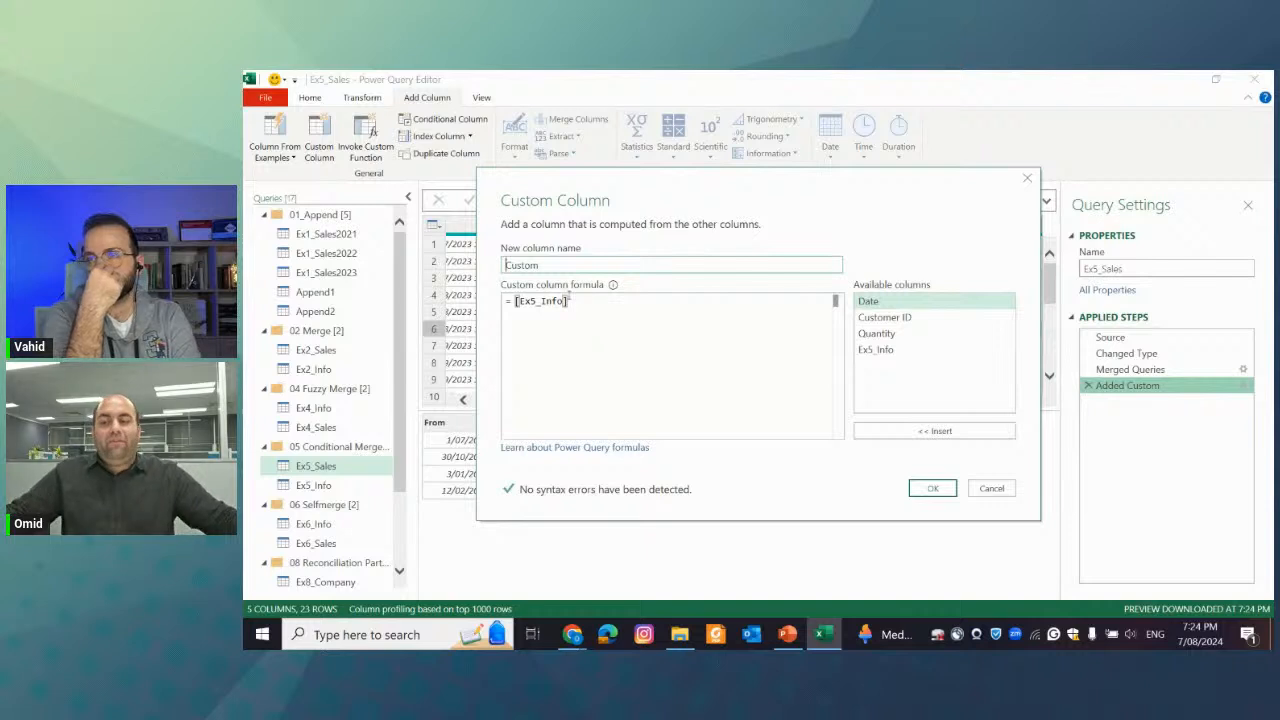
pyautogui.moveTo(669, 196); pyautogui.dragTo(646, 310)
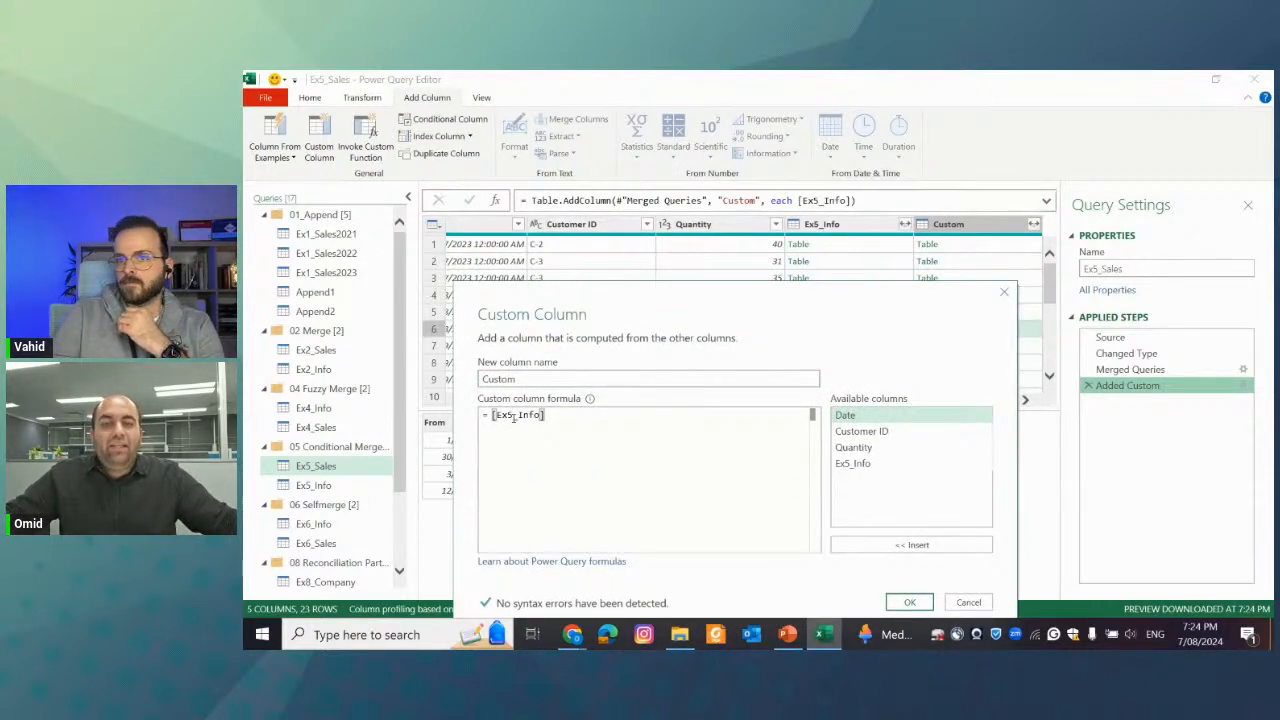
pyautogui.moveTo(867, 292); pyautogui.dragTo(876, 408)
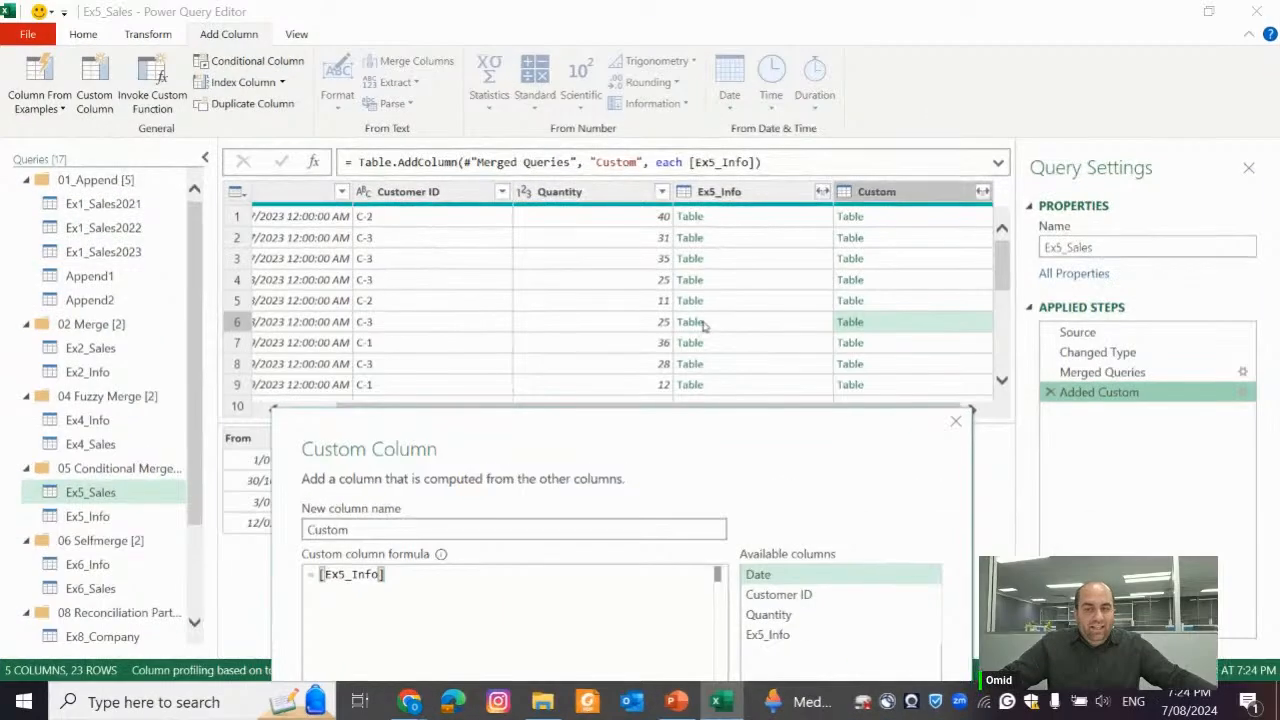
pyautogui.click(955, 422)
pyautogui.click(722, 325)
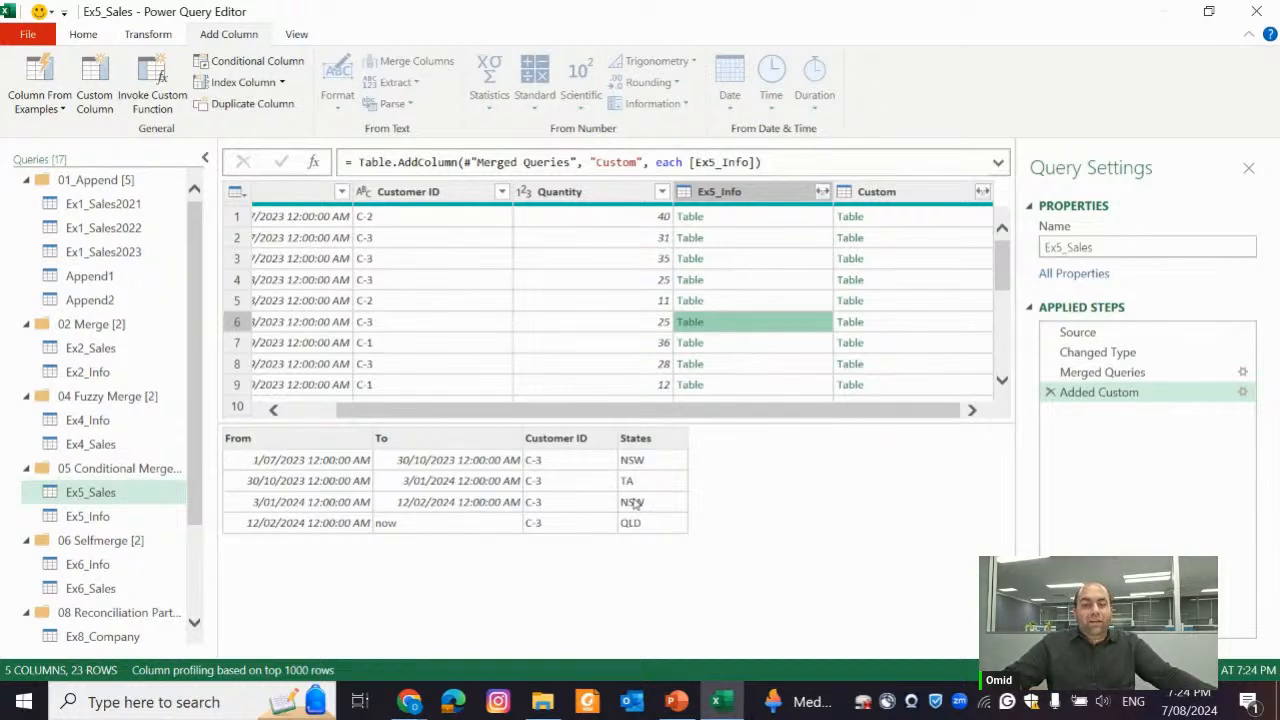
# Filter the Customer ID column of Ex5_Sales to C-1, and delete the filter step
pyautogui.click(501, 191)
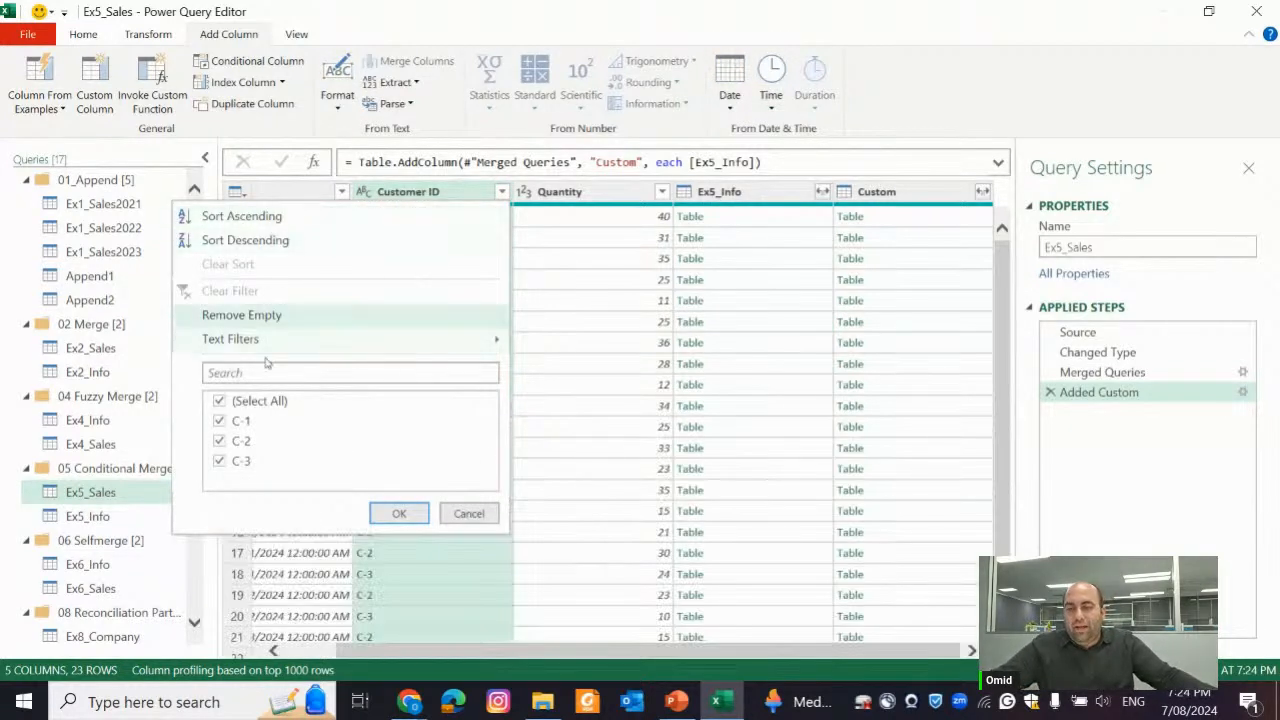
pyautogui.click(240, 401)
pyautogui.click(241, 421)
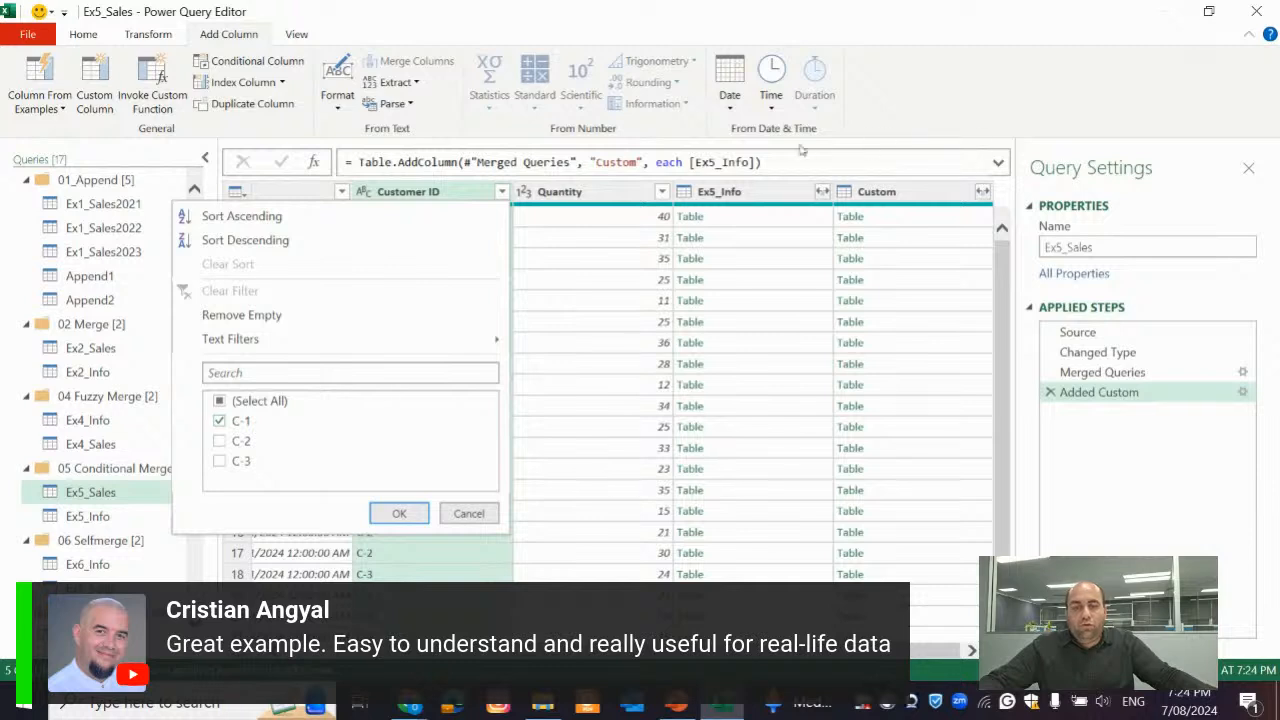
pyautogui.click(410, 506)
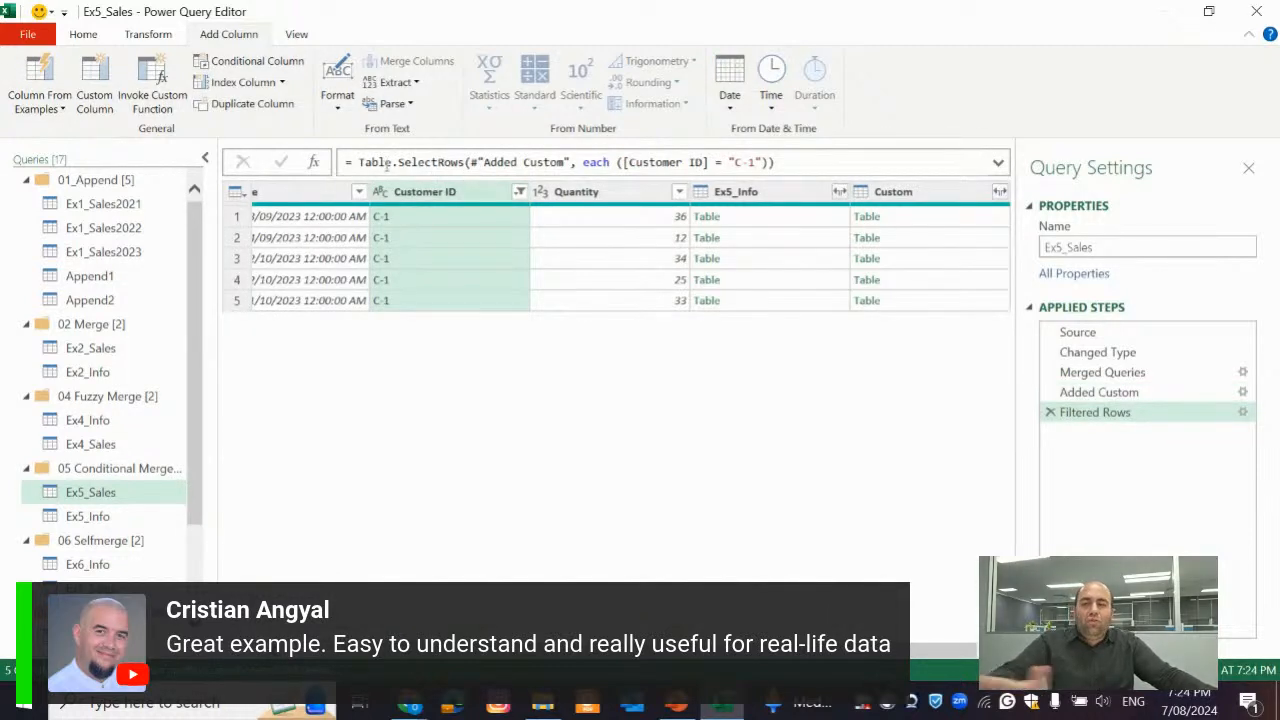
pyautogui.click(1050, 412)
pyautogui.click(1241, 395)
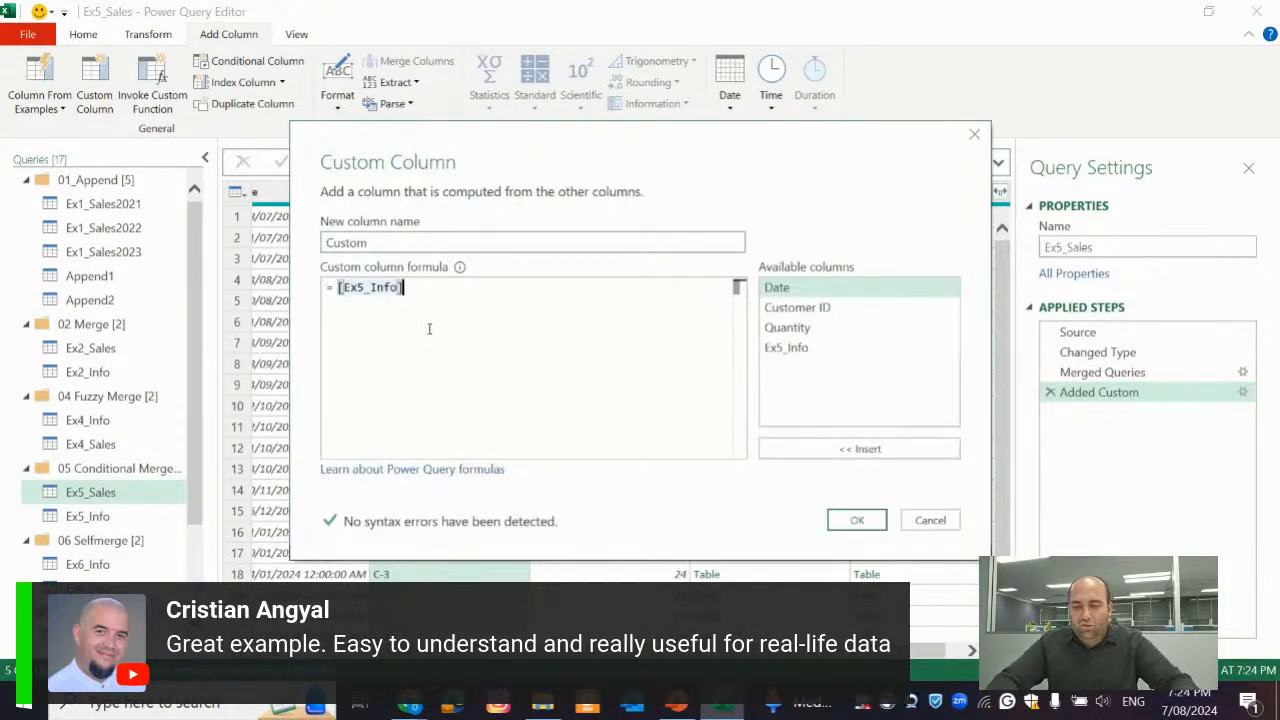
pyautogui.hotkey('ctrl', 'Left')
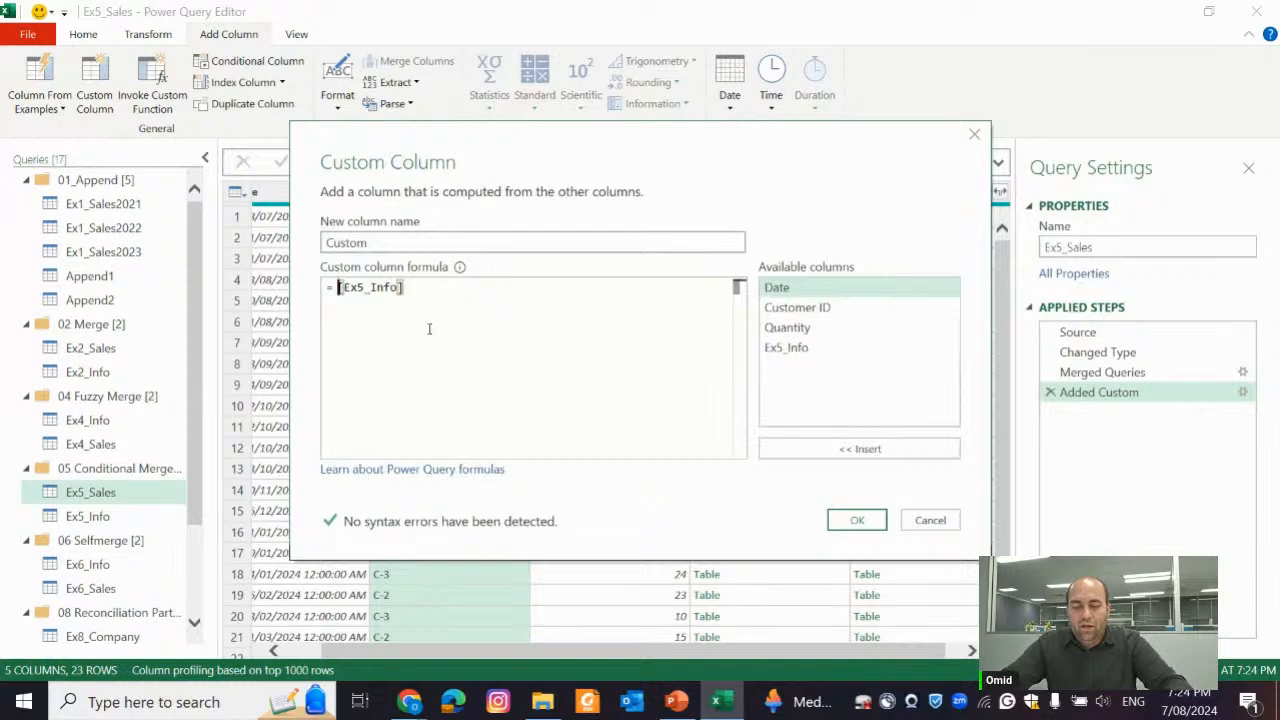
pyautogui.write('Table.')
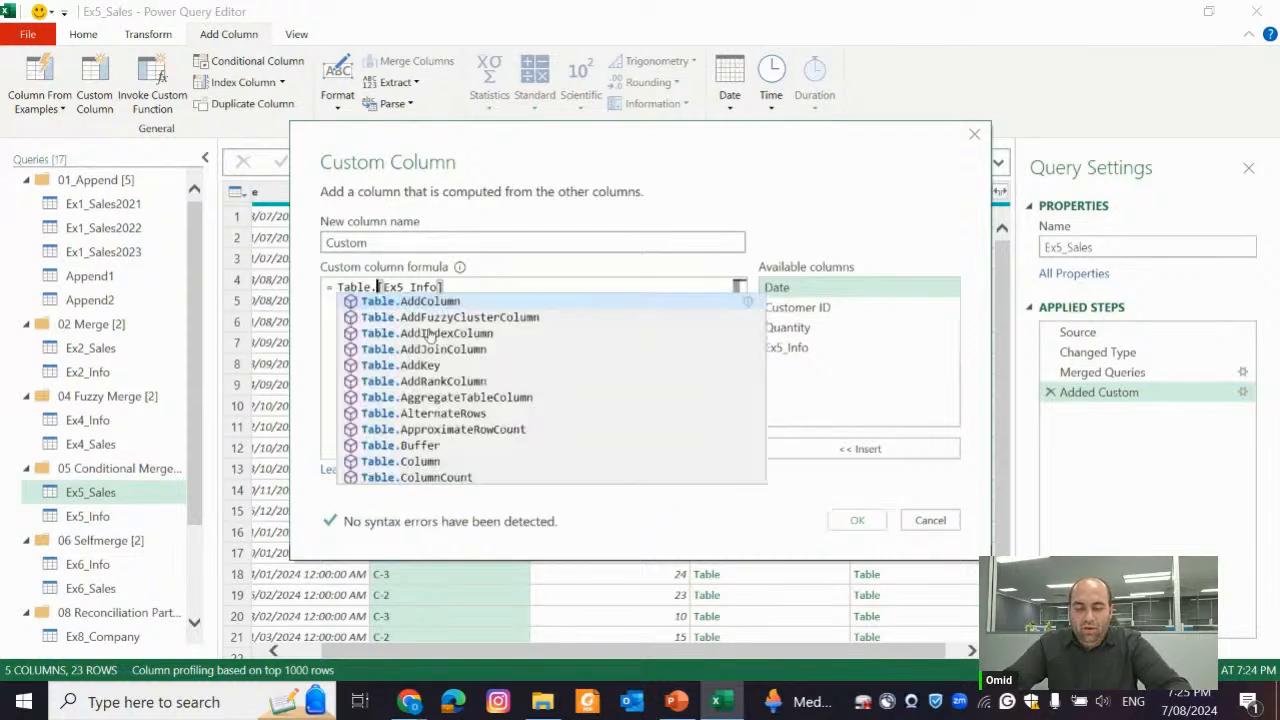
pyautogui.write('SelectRows([Ex5_Info]')
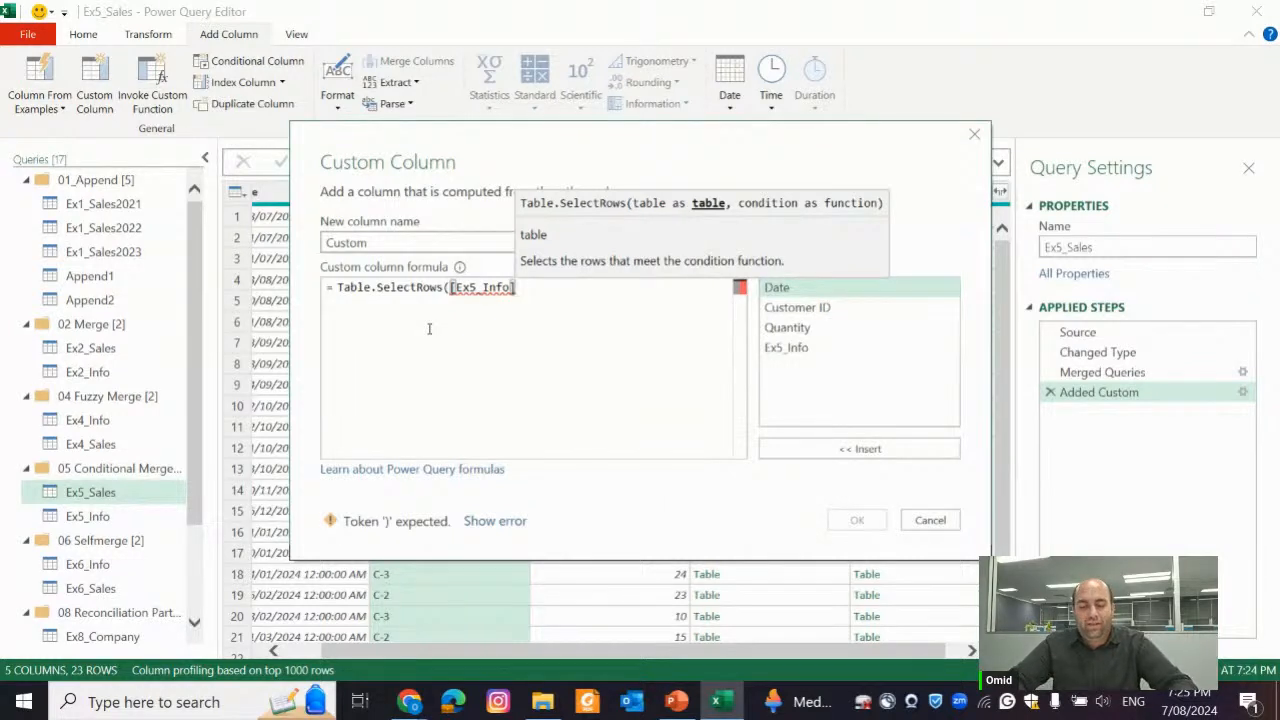
pyautogui.write(',')
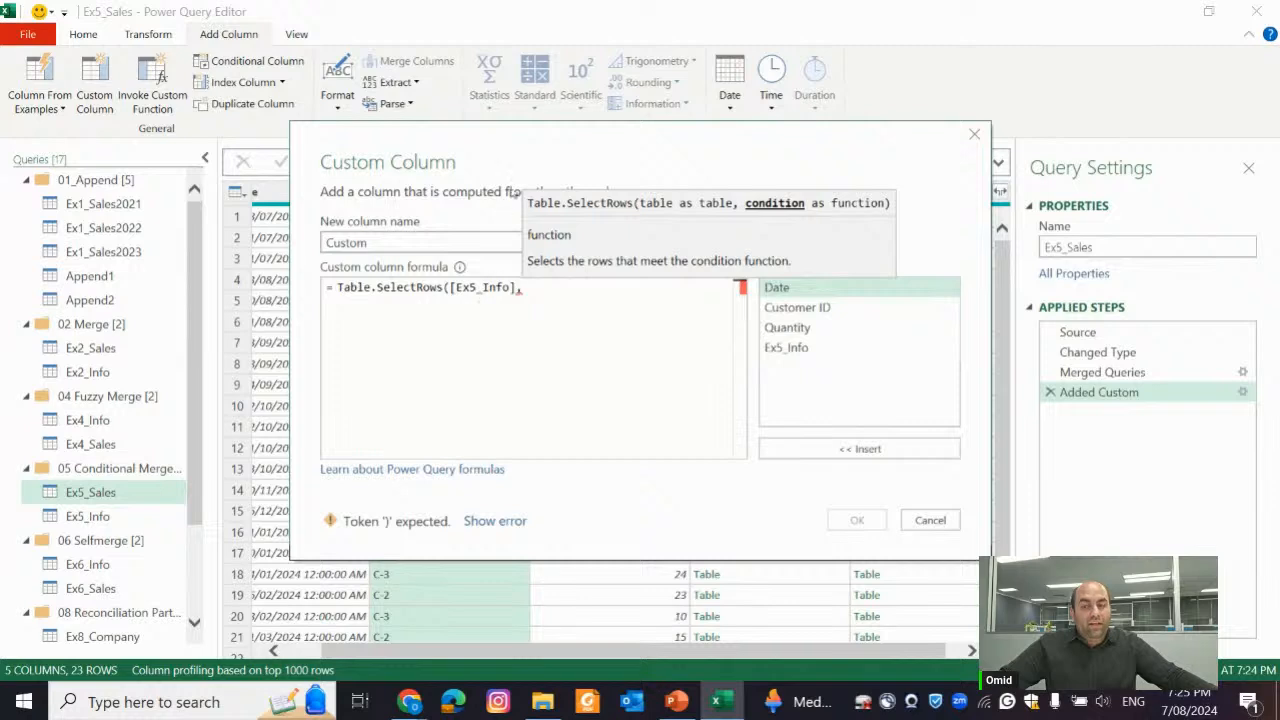
pyautogui.moveTo(556, 144); pyautogui.dragTo(537, 287)
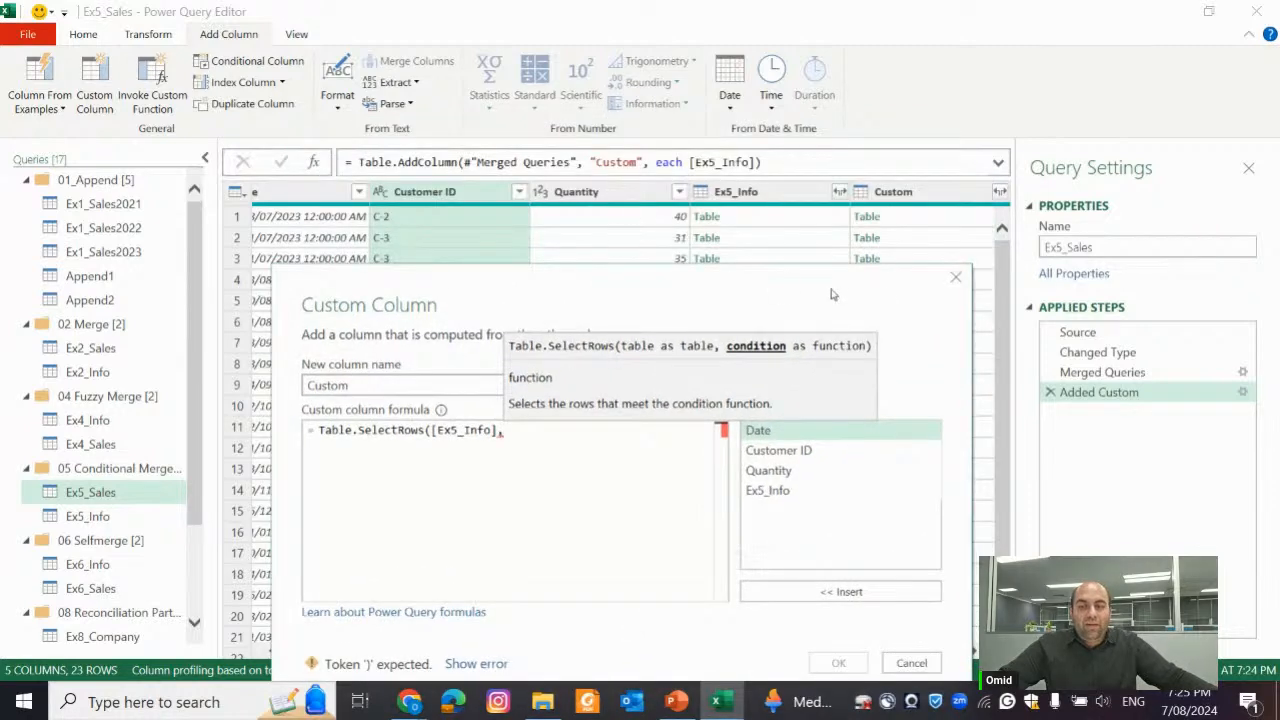
pyautogui.click(955, 278)
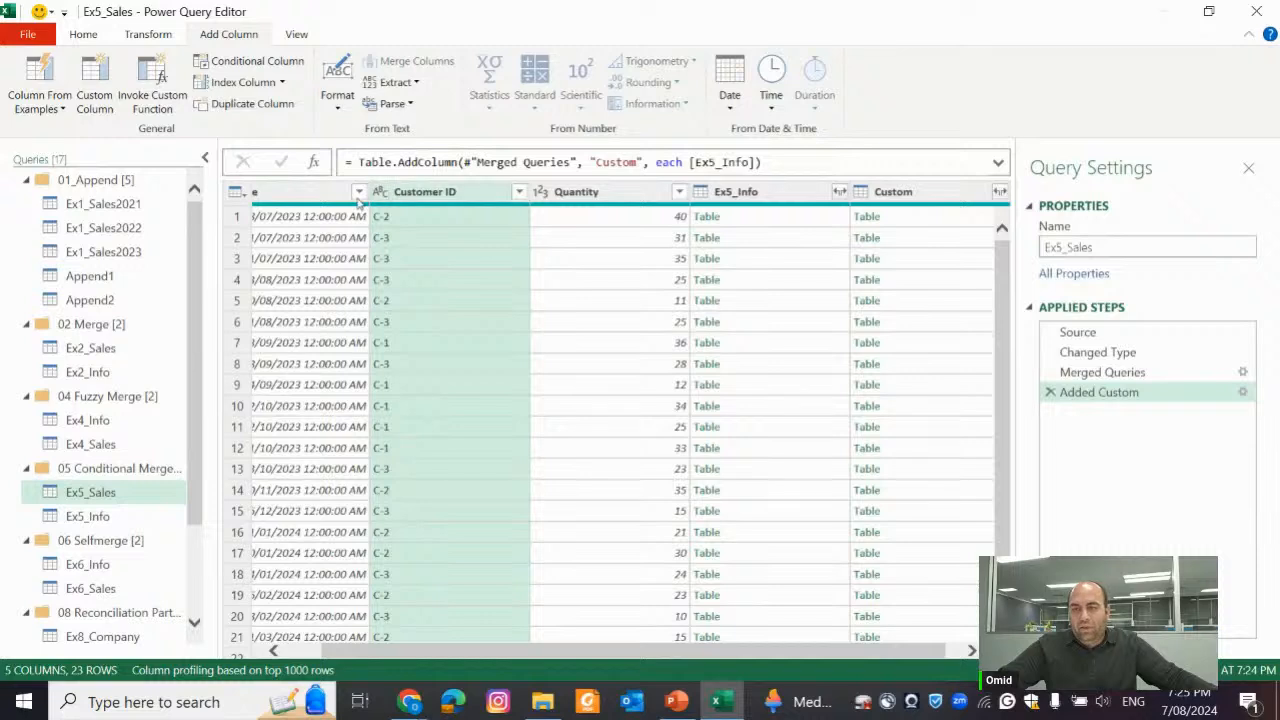
# Filter Customer ID to C-2 only, examine the generated Table.SelectRows formula, and delete the filter step
pyautogui.click(519, 191)
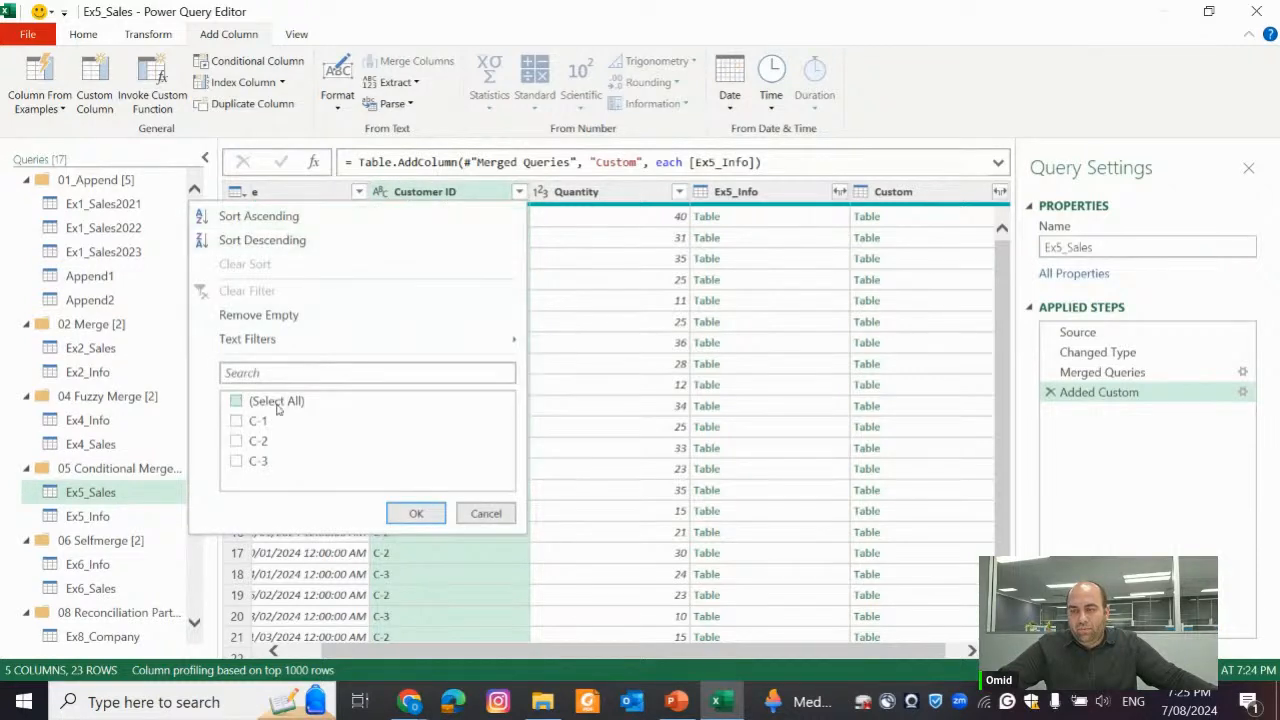
pyautogui.click(237, 440)
pyautogui.click(416, 513)
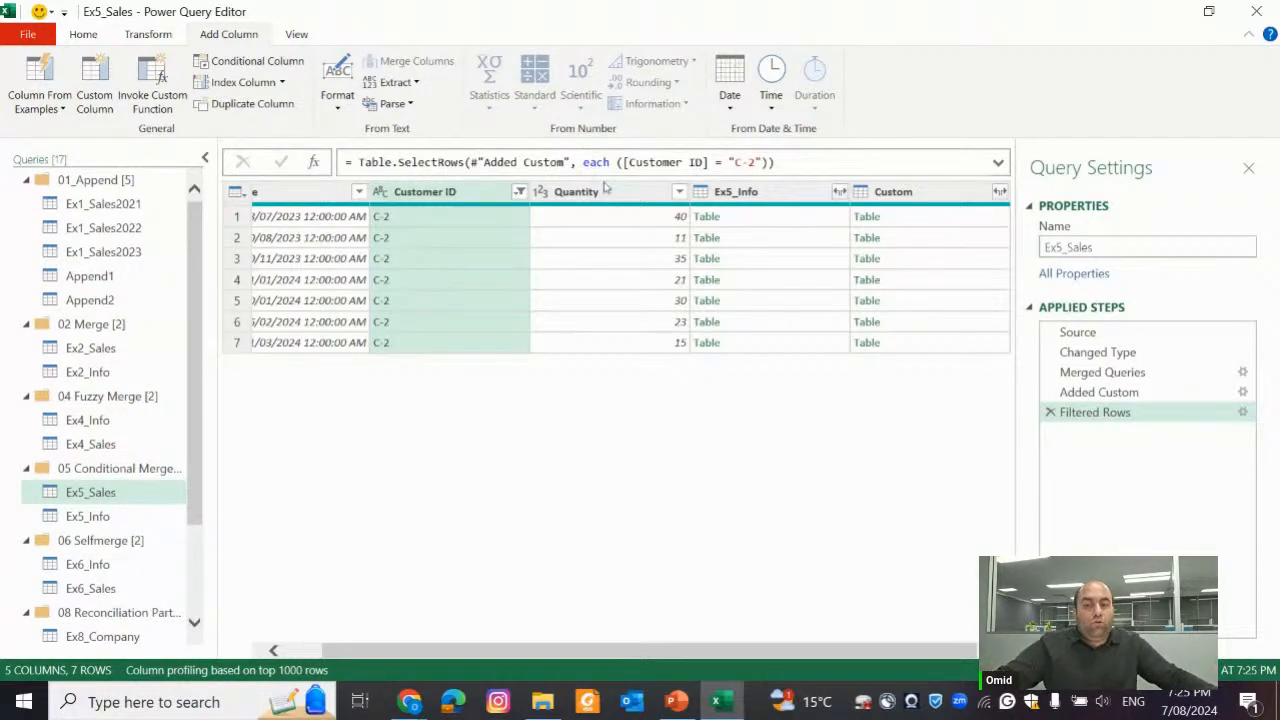
pyautogui.click(1050, 413)
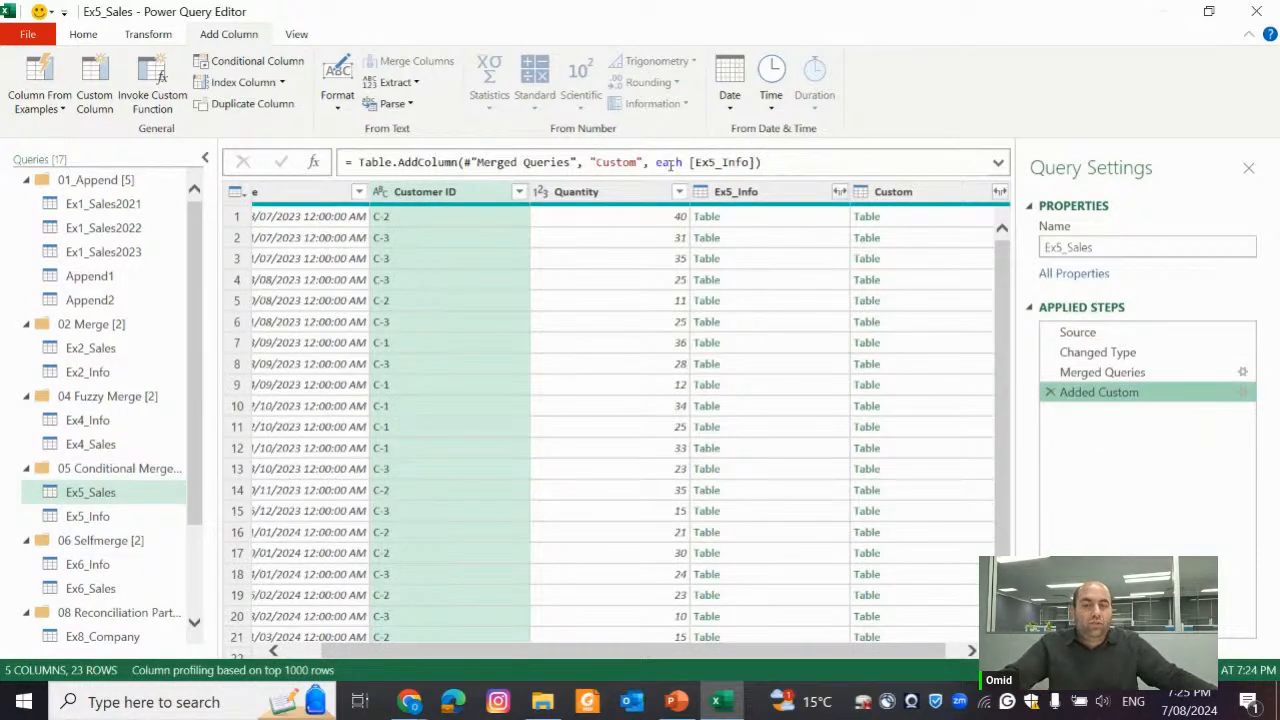
# Reopen the Added Custom step and change its formula to the start Table.SelectRows([Ex5_Info], each
pyautogui.click(1242, 392)
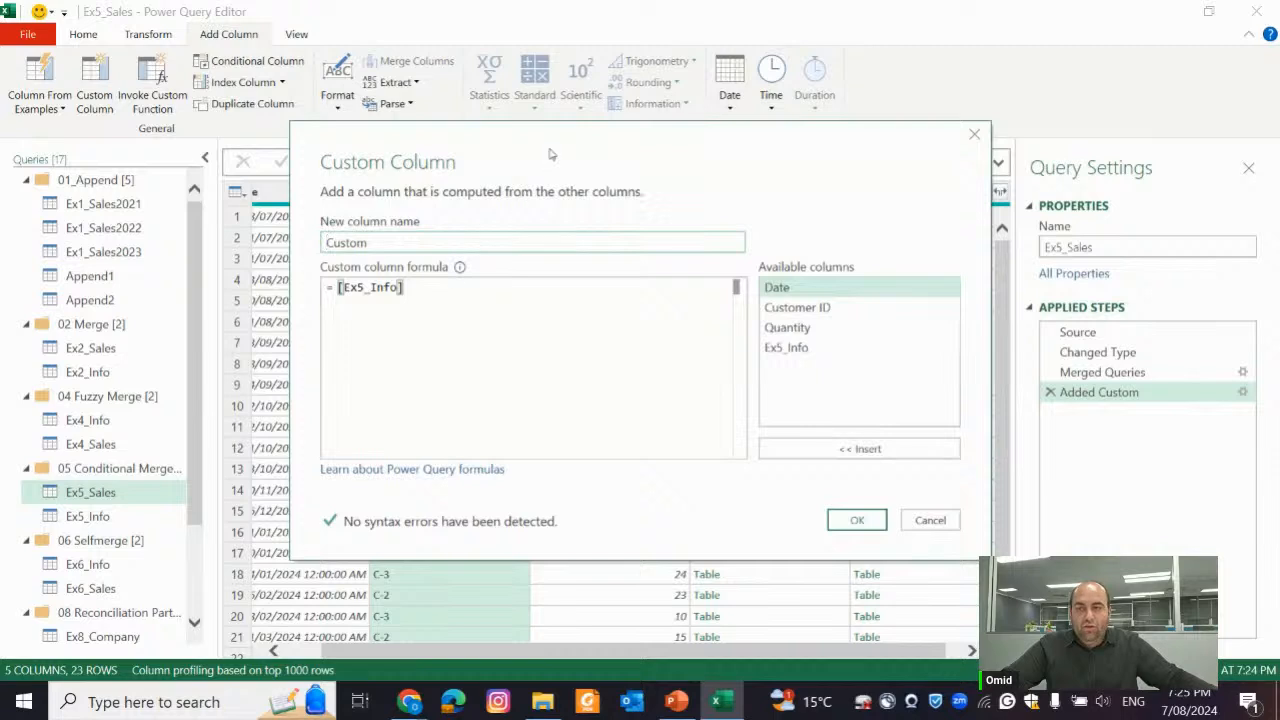
pyautogui.moveTo(552, 154); pyautogui.dragTo(555, 310)
pyautogui.press('Left')
pyautogui.press('Left')
pyautogui.press('Left')
pyautogui.press('Left')
pyautogui.press('Left')
pyautogui.press('Left')
pyautogui.press('Left')
pyautogui.press('Left')
pyautogui.press('Left')
pyautogui.press('Left')
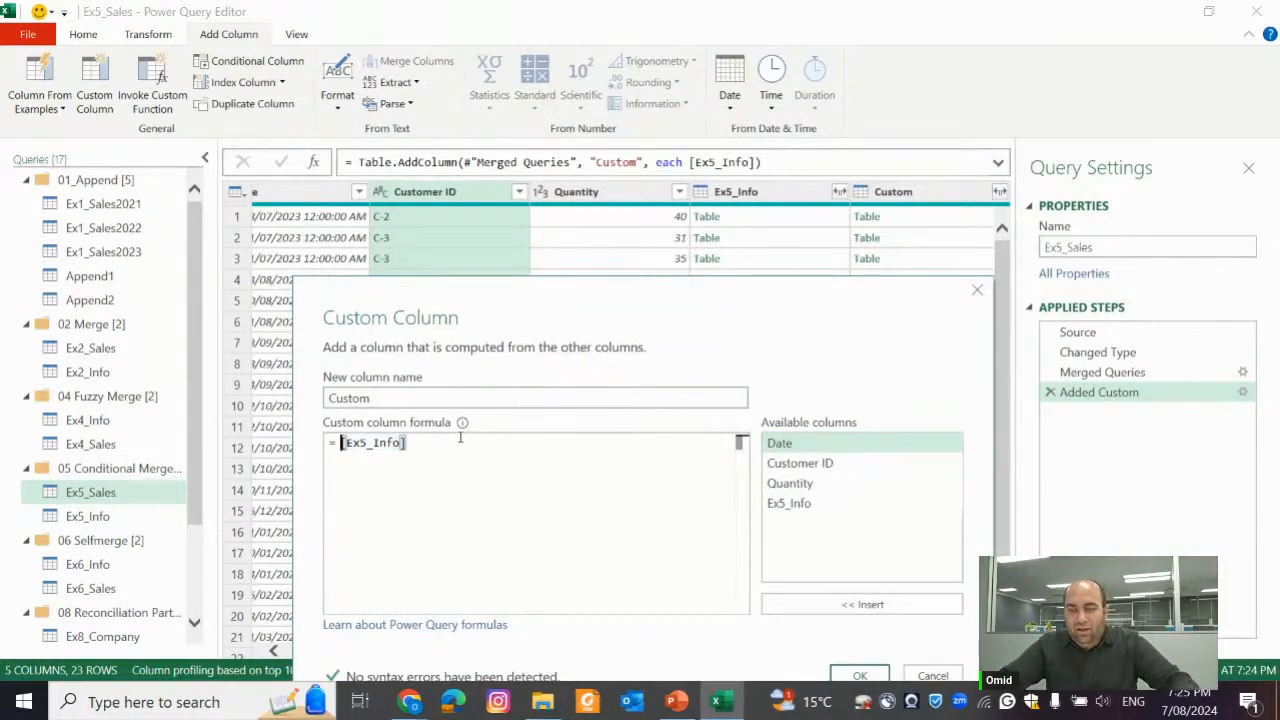
pyautogui.write('Table.Sele')
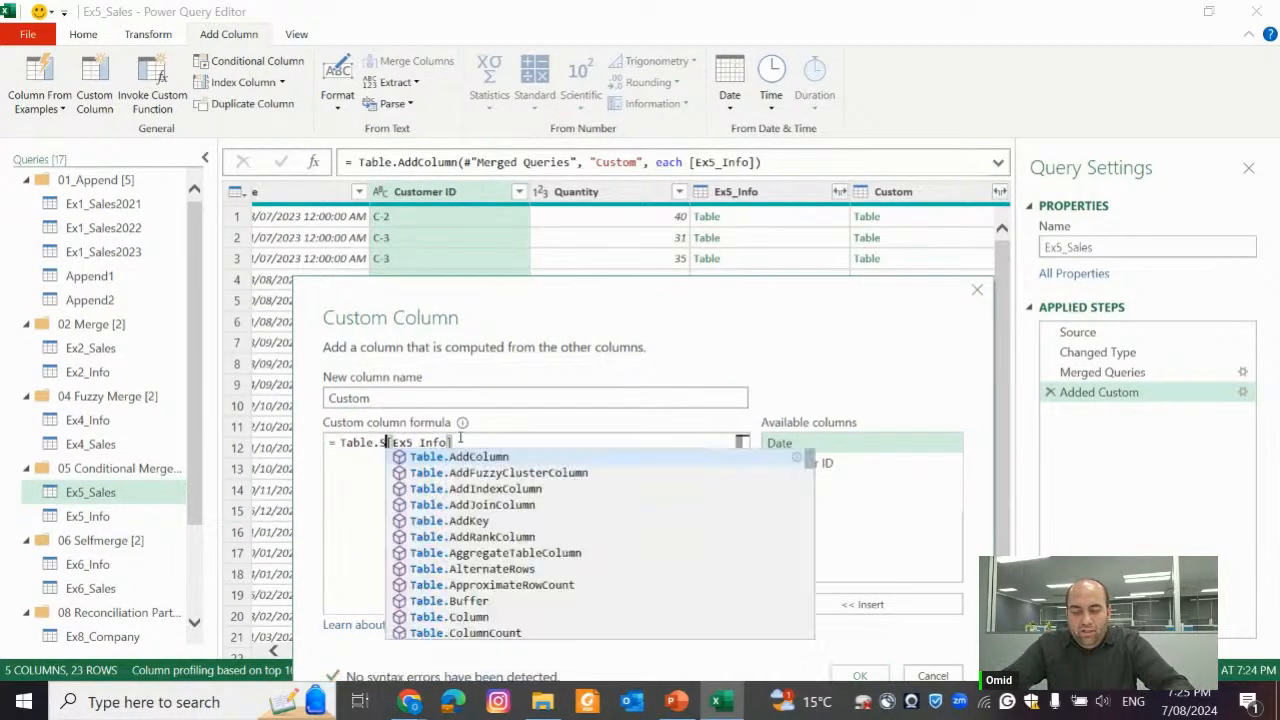
pyautogui.write('ctRows(')
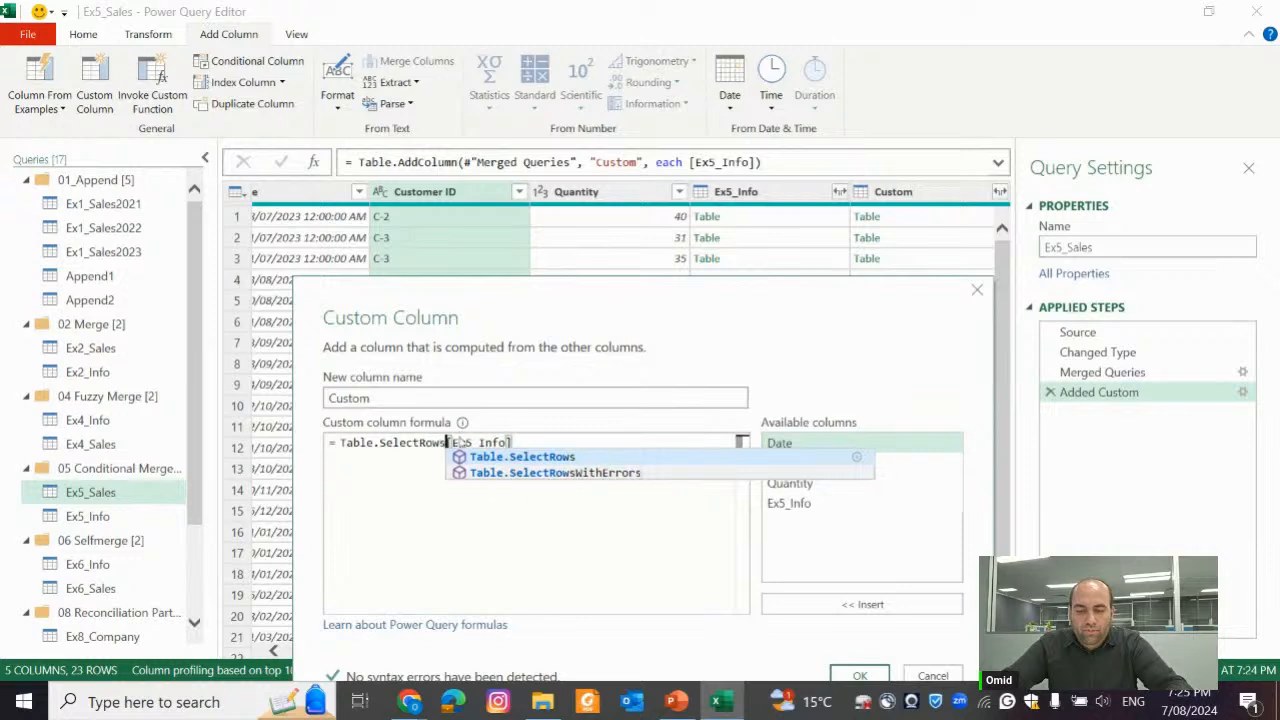
pyautogui.press('End')
pyautogui.write(', ')
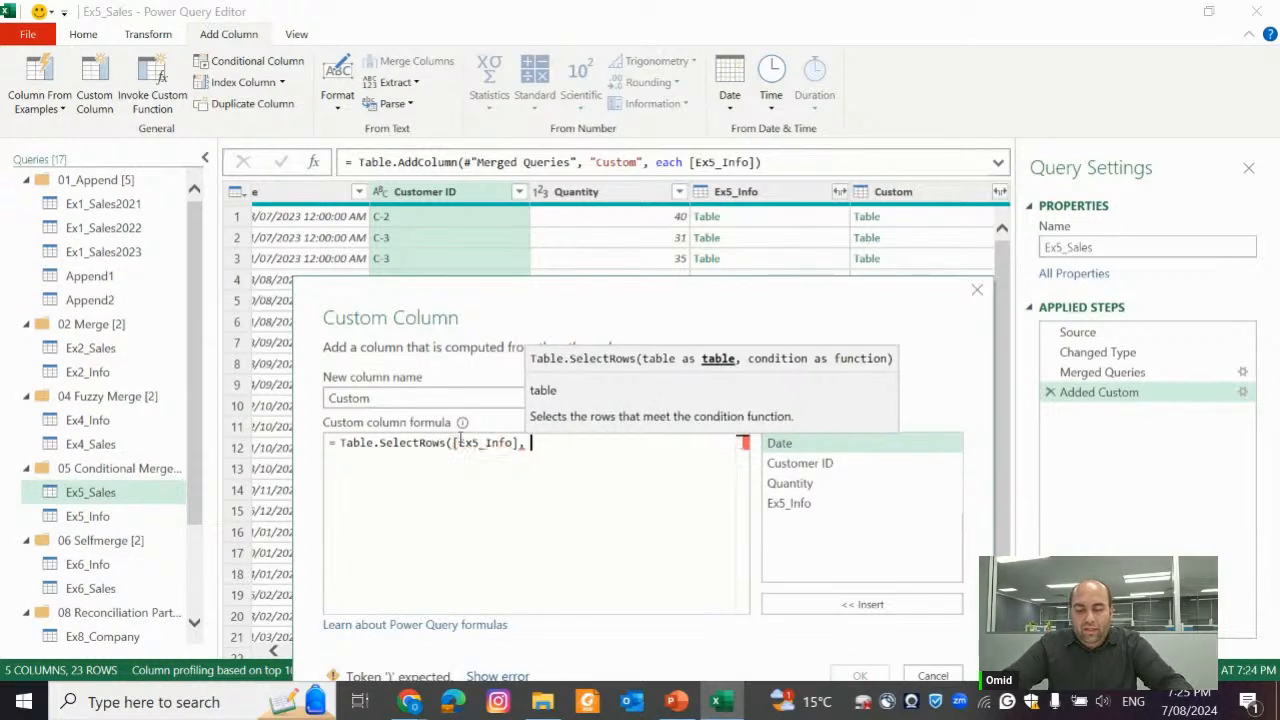
pyautogui.write('each')
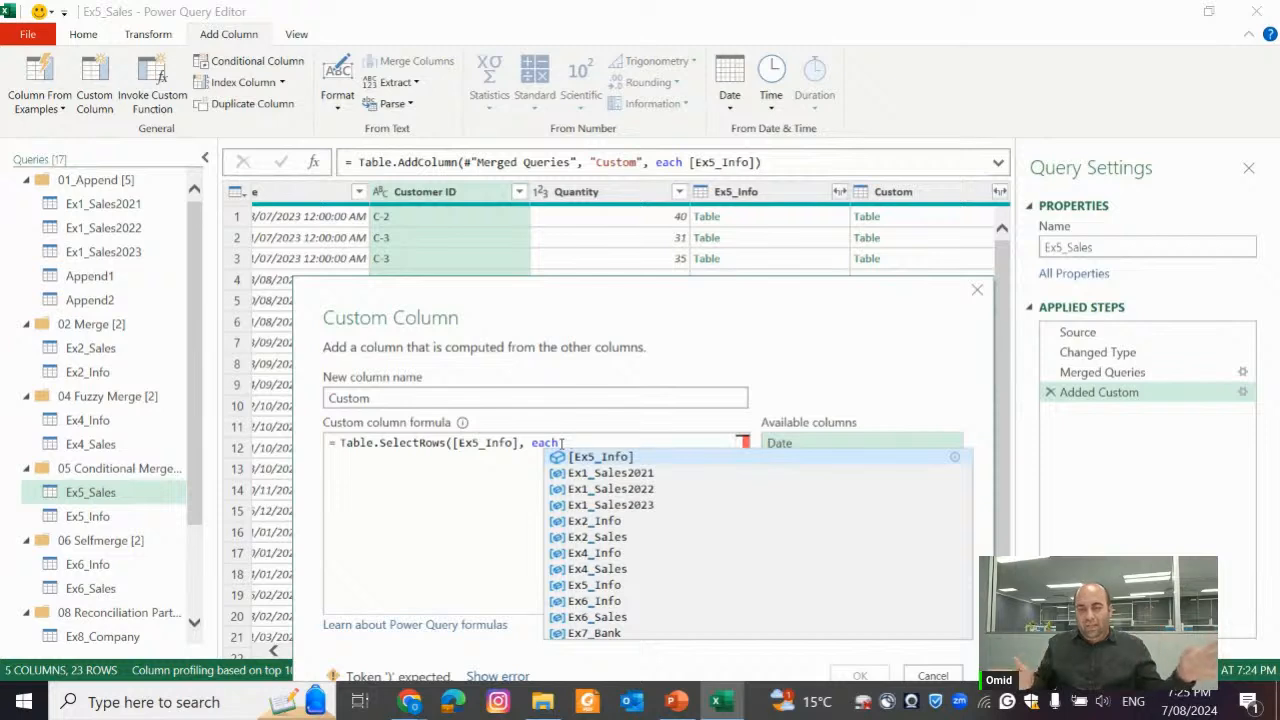
# Replace each in the formula with the explicit function (x)=> and start a field reference on the inner table with x[
pyautogui.press('BackSpace')
pyautogui.press('BackSpace')
pyautogui.press('BackSpace')
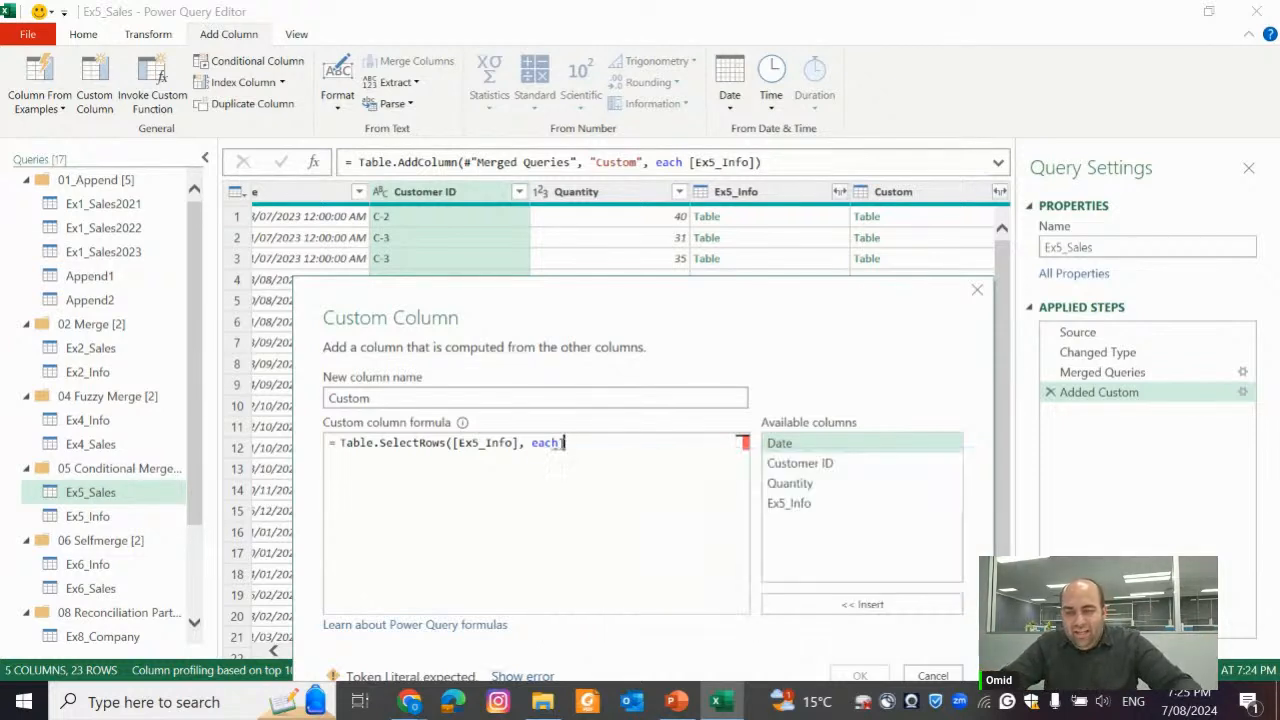
pyautogui.write('(x)=')
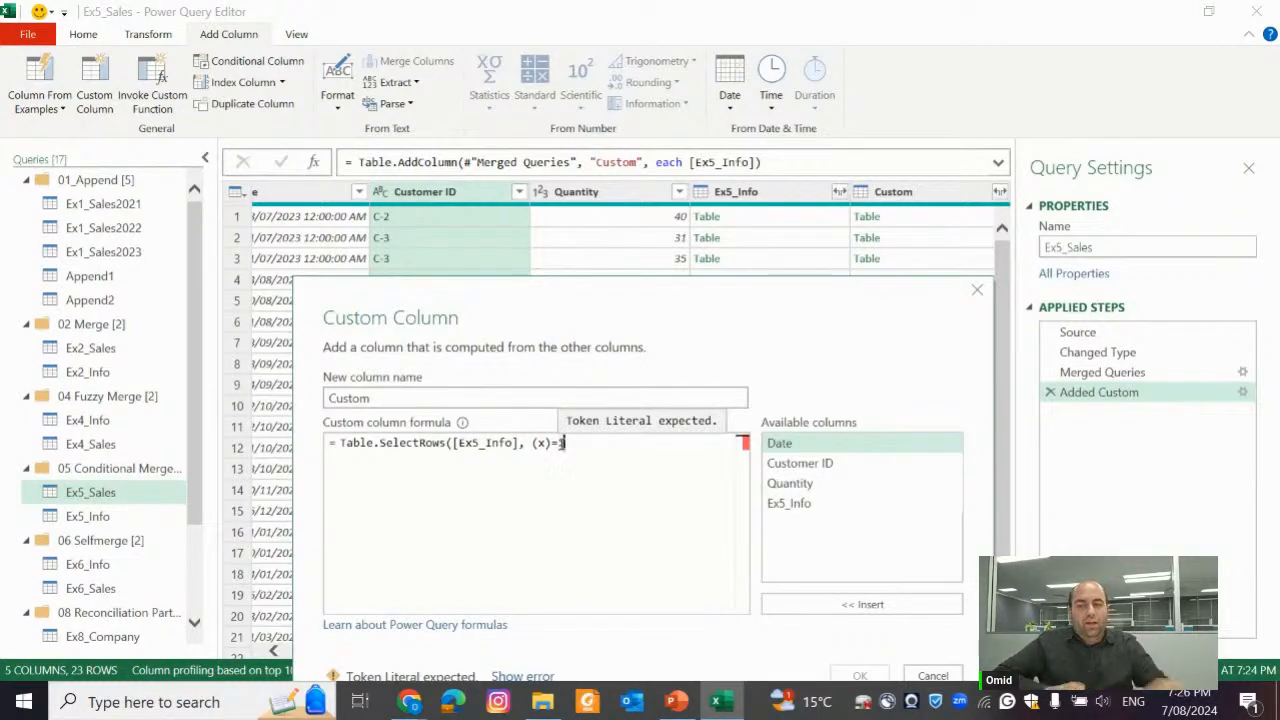
pyautogui.write('>')
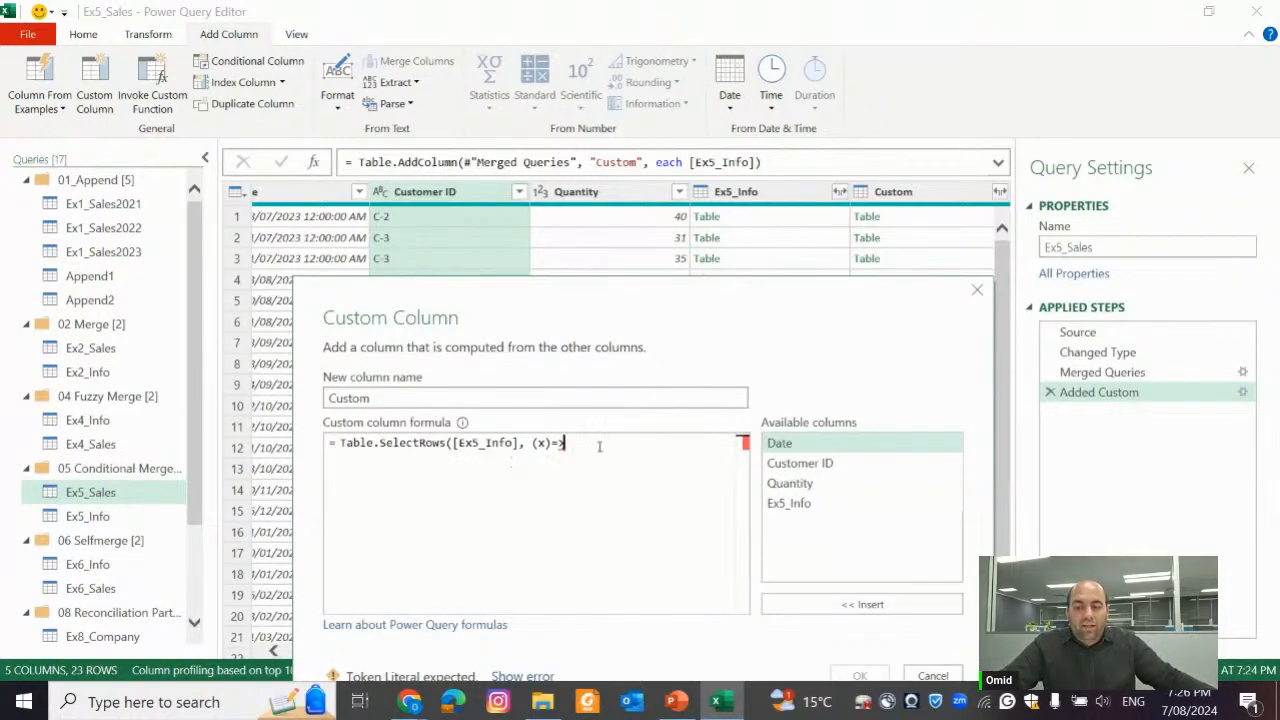
pyautogui.write('x[')
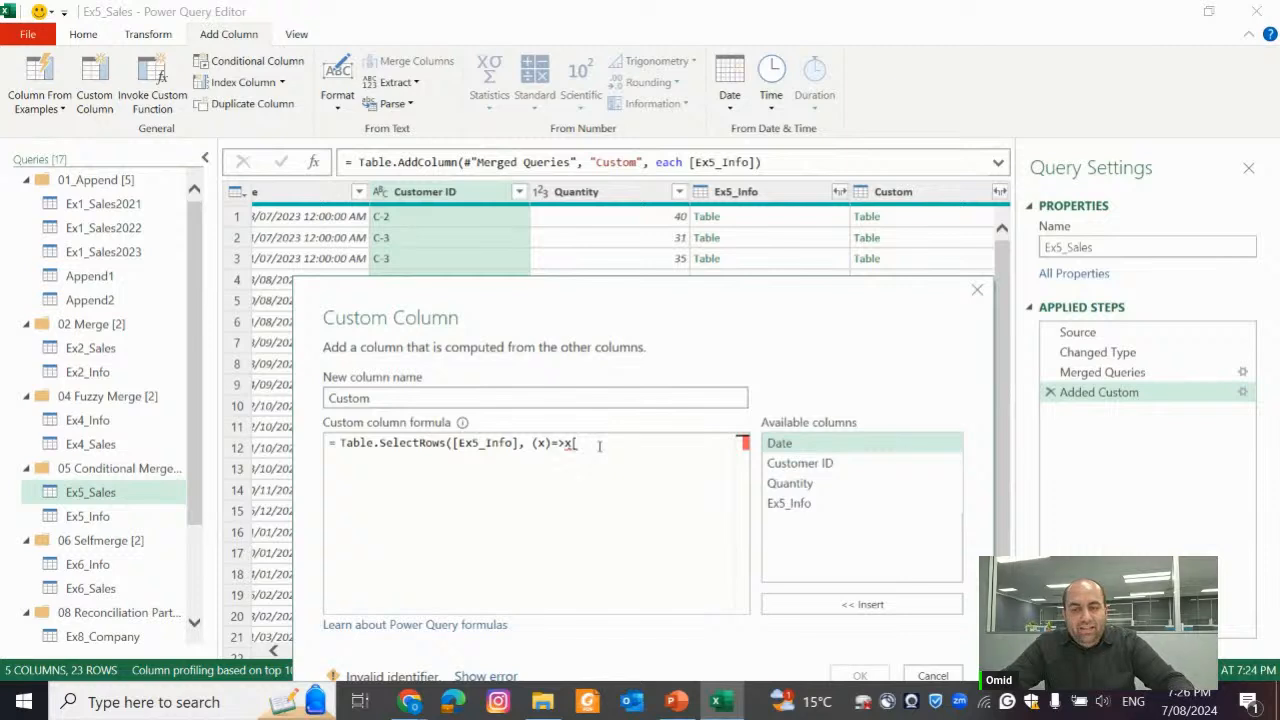
# Copy the unfinished formula, close the dialog without saving, and compare row 4's Date with the periods in its nested Ex5_Info table
pyautogui.hotkey('ctrl', 'a')
pyautogui.hotkey('ctrl', 'c')
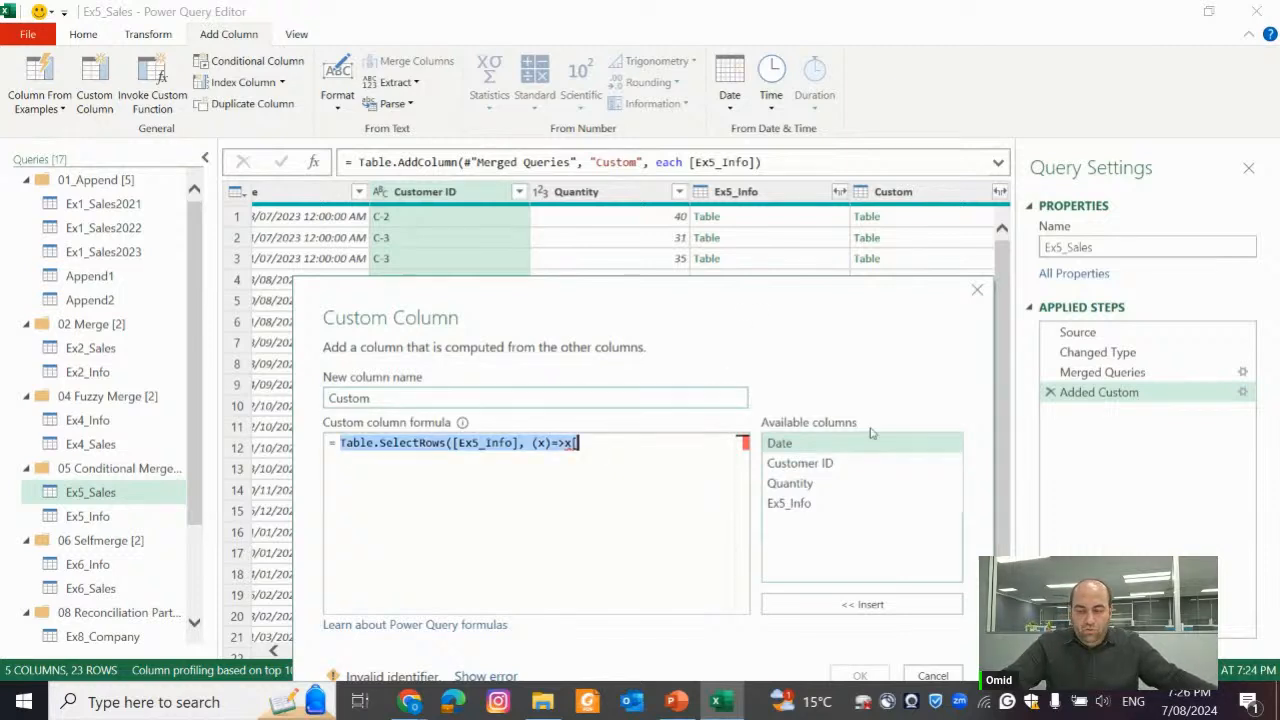
pyautogui.click(978, 290)
pyautogui.click(803, 279)
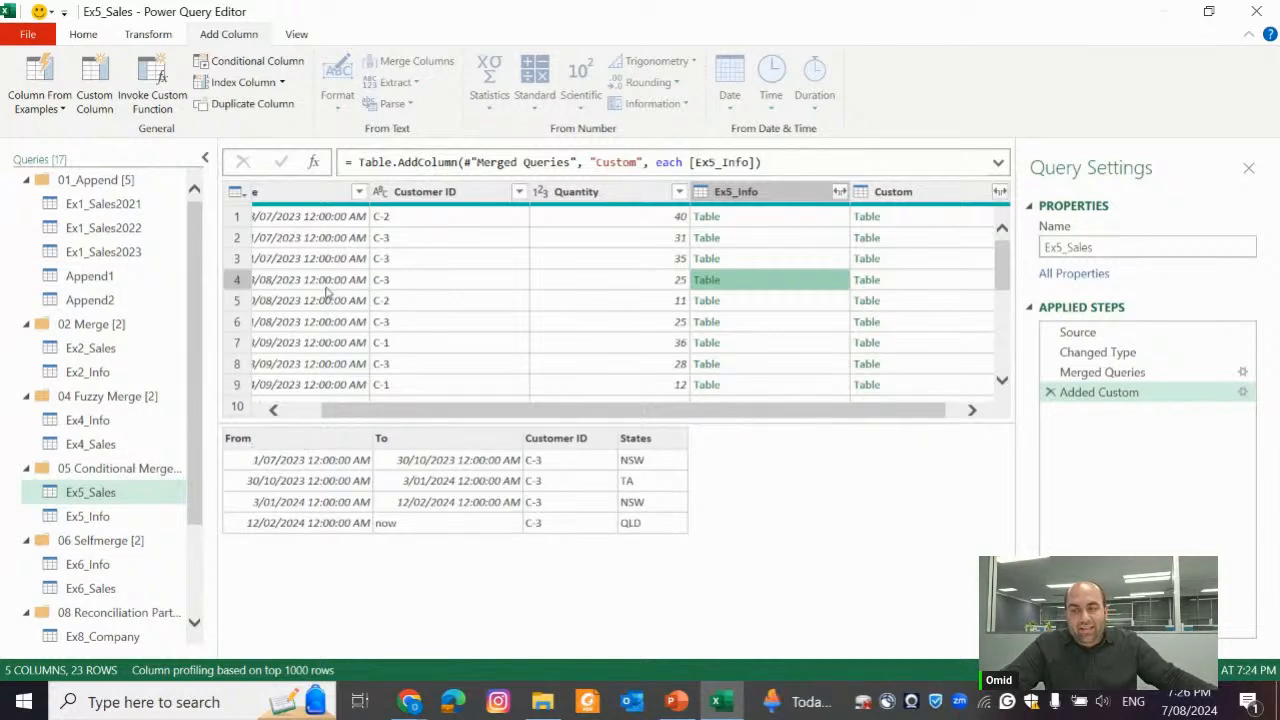
pyautogui.moveTo(440, 414); pyautogui.dragTo(326, 414)
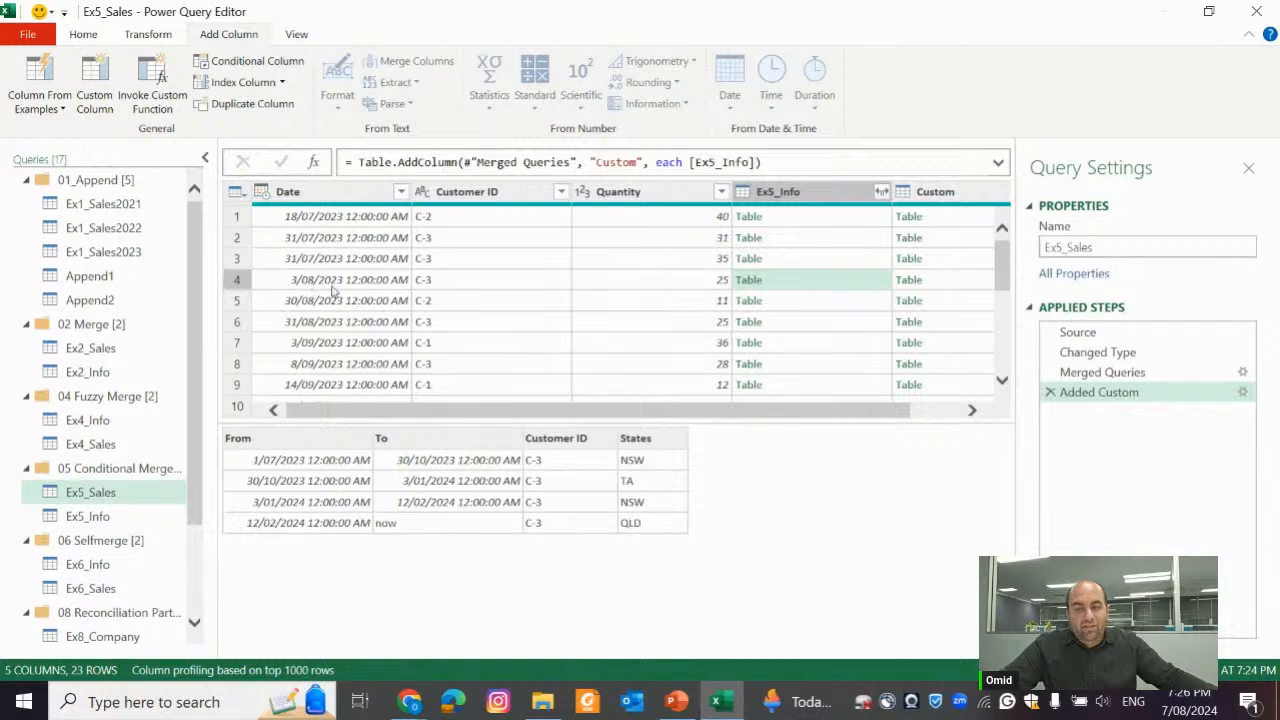
# Reopen the Added Custom step, restore the copied formula and complete it as Table.SelectRows([Ex5_Info], (x)=>x[From]<[Date])
pyautogui.click(1243, 393)
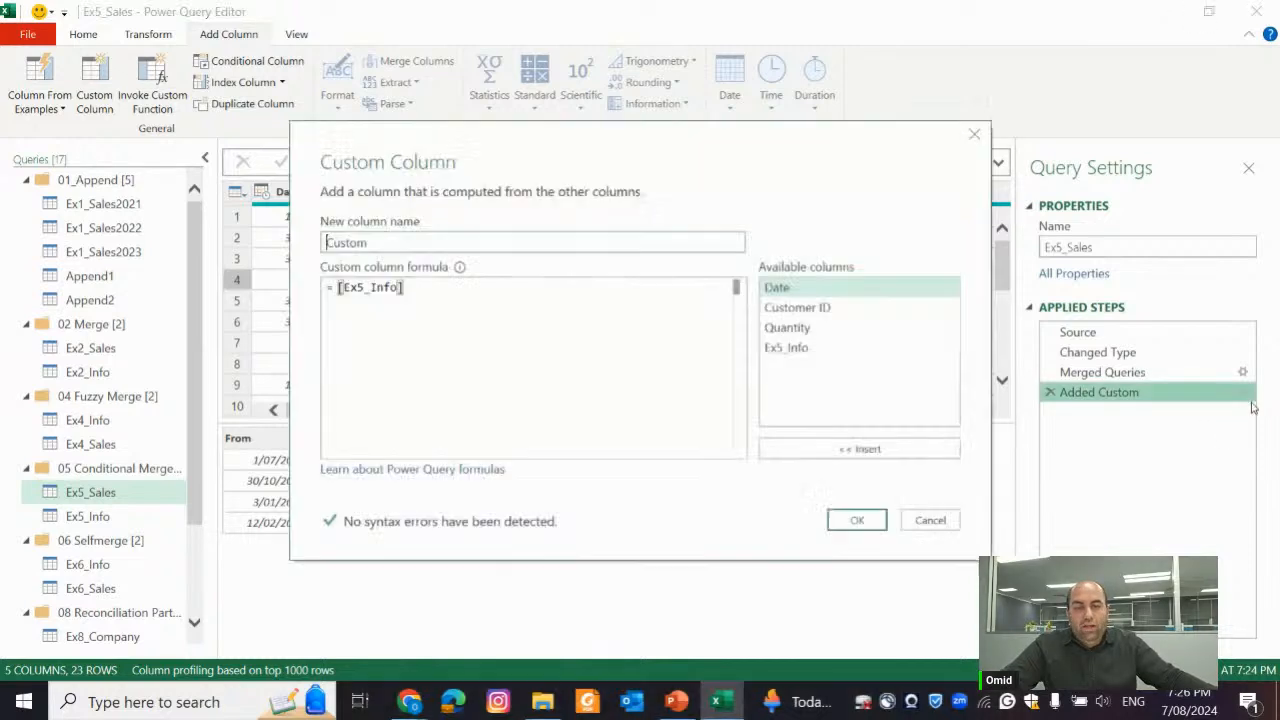
pyautogui.hotkey('ctrl', 'a')
pyautogui.hotkey('ctrl', 'v')
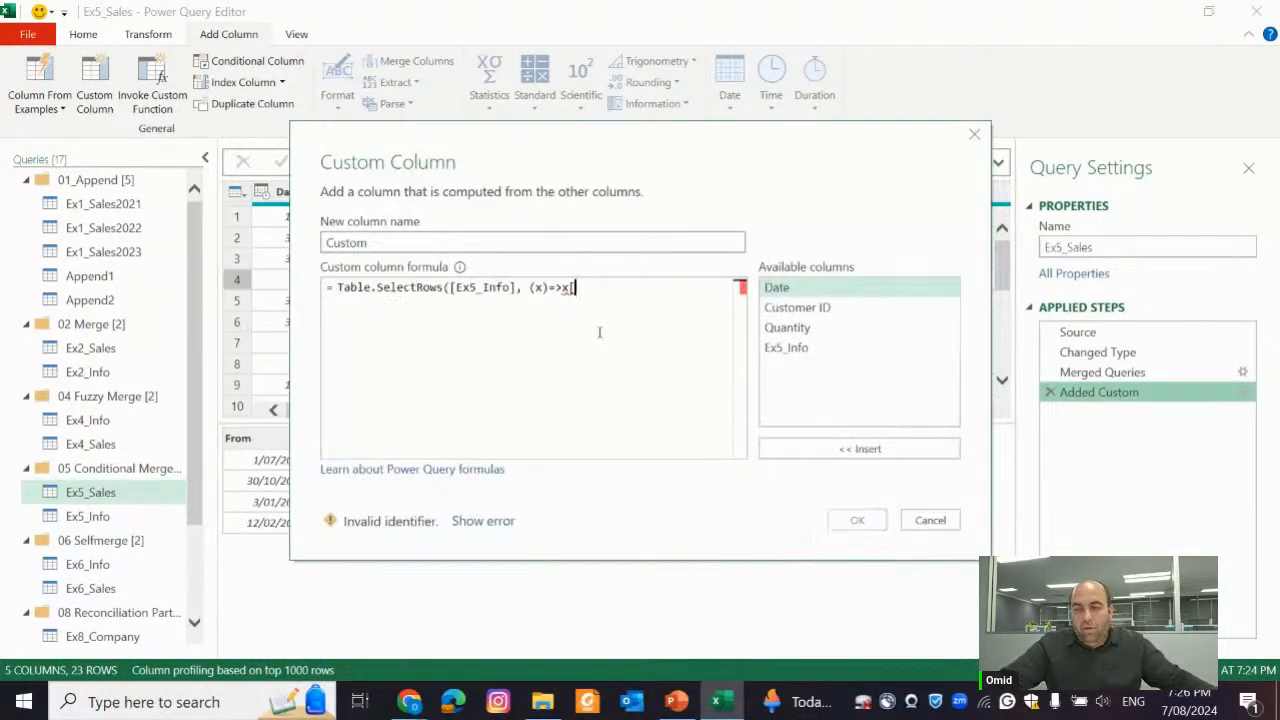
pyautogui.write('F')
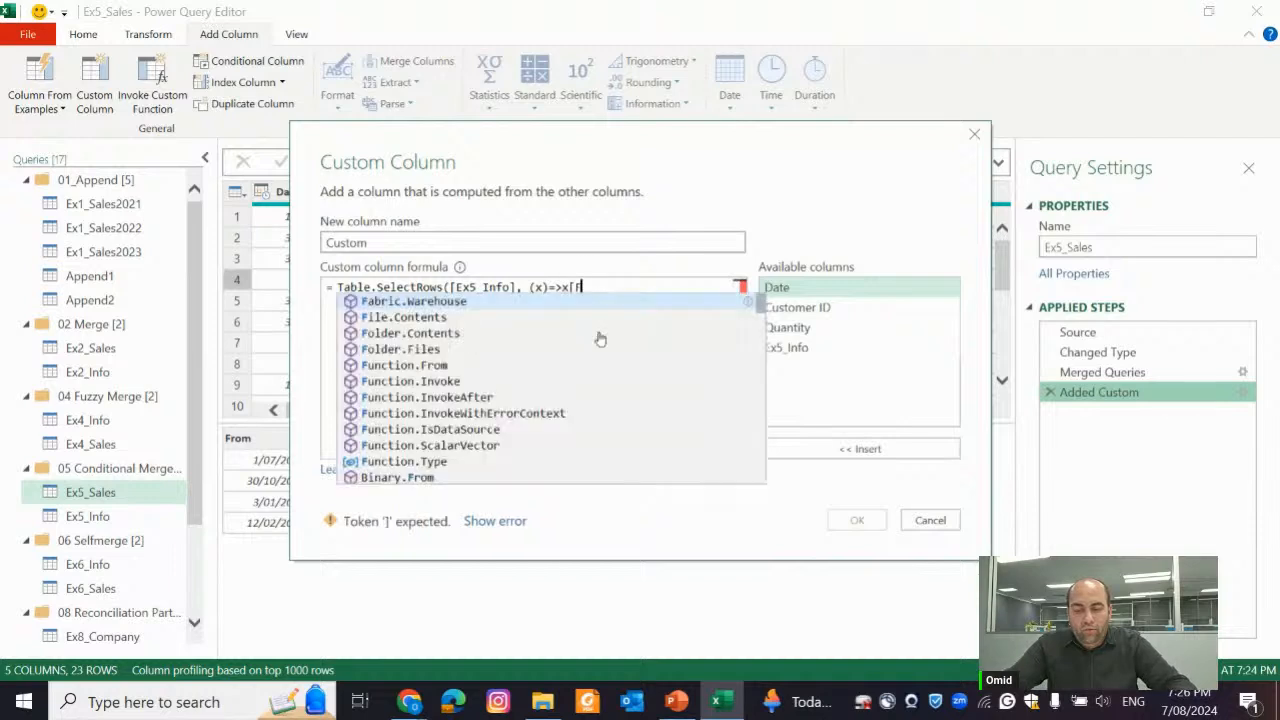
pyautogui.write('rom]')
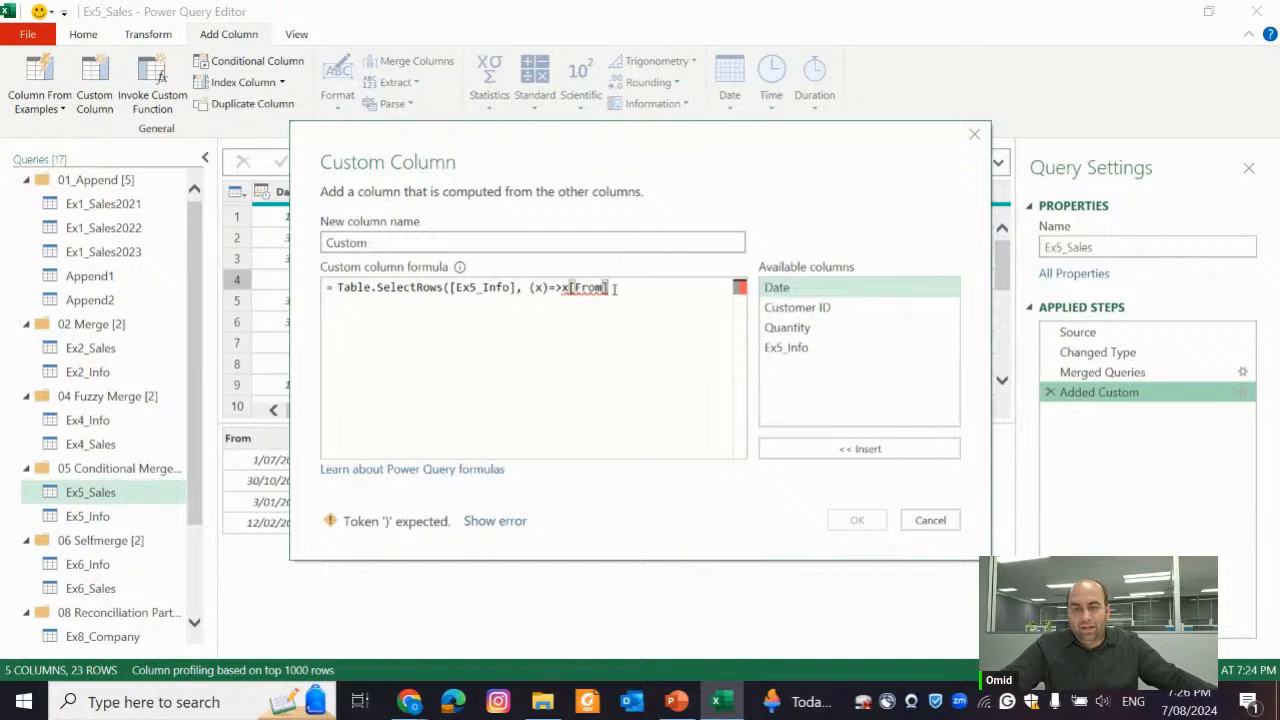
pyautogui.write('<')
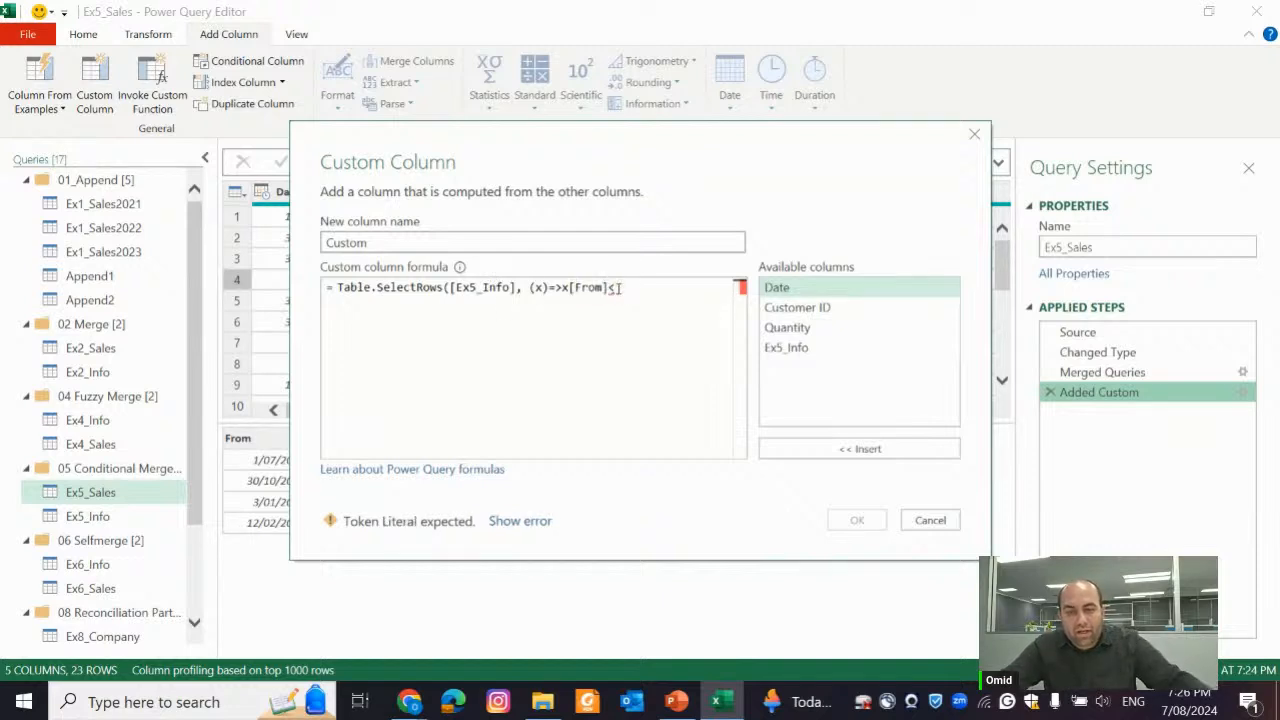
pyautogui.doubleClick(807, 290)
pyautogui.write(')')
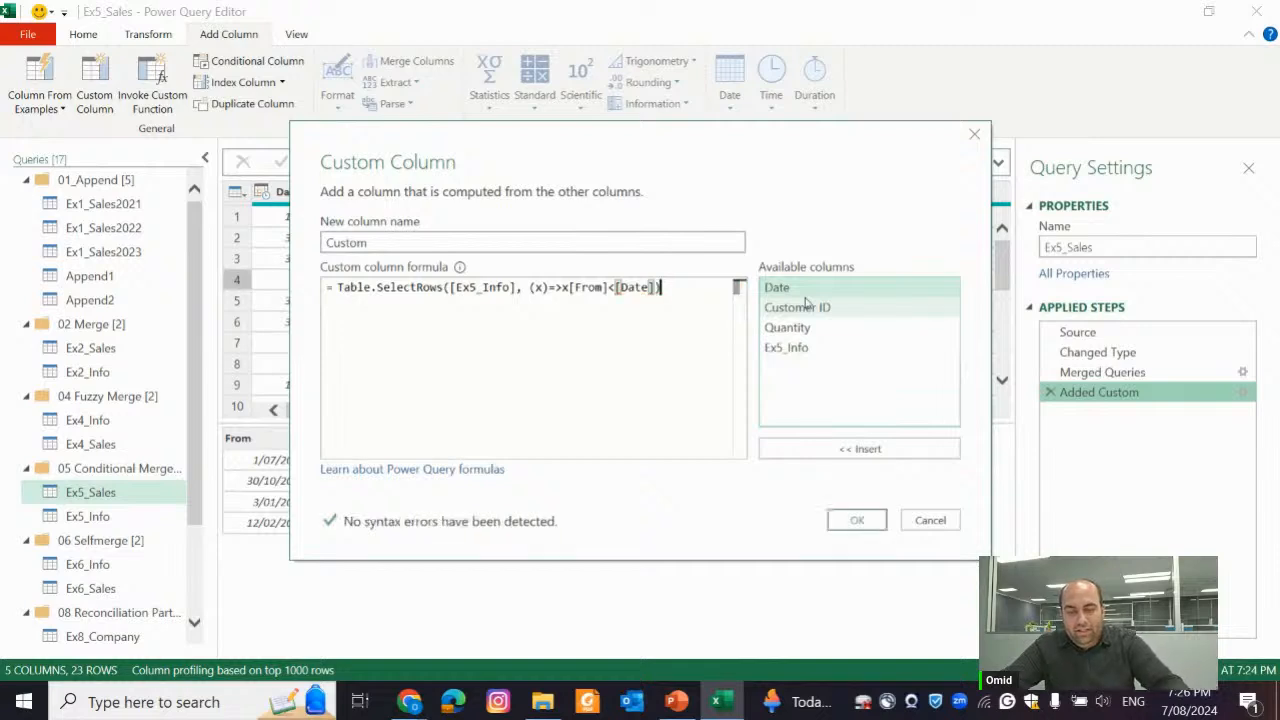
pyautogui.click(857, 519)
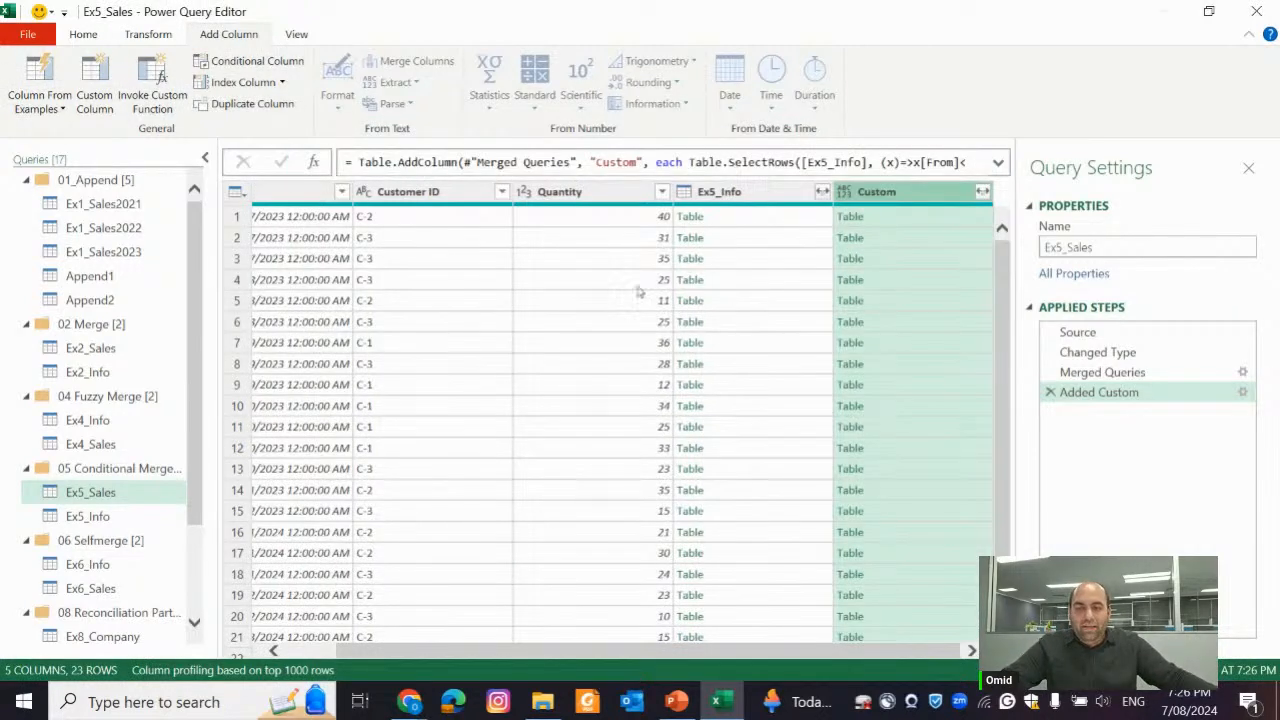
# Compare the nested tables in the Ex5_Info and Custom columns for rows 4 and 8
pyautogui.click(722, 283)
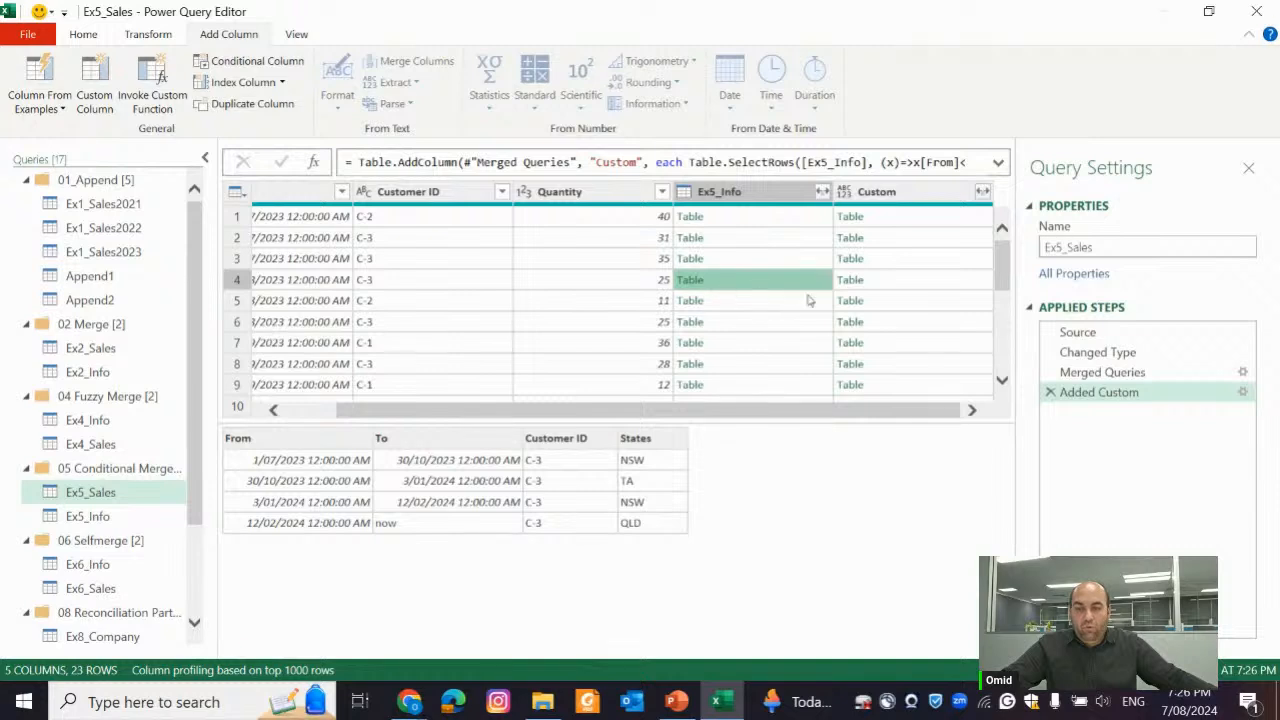
pyautogui.click(891, 286)
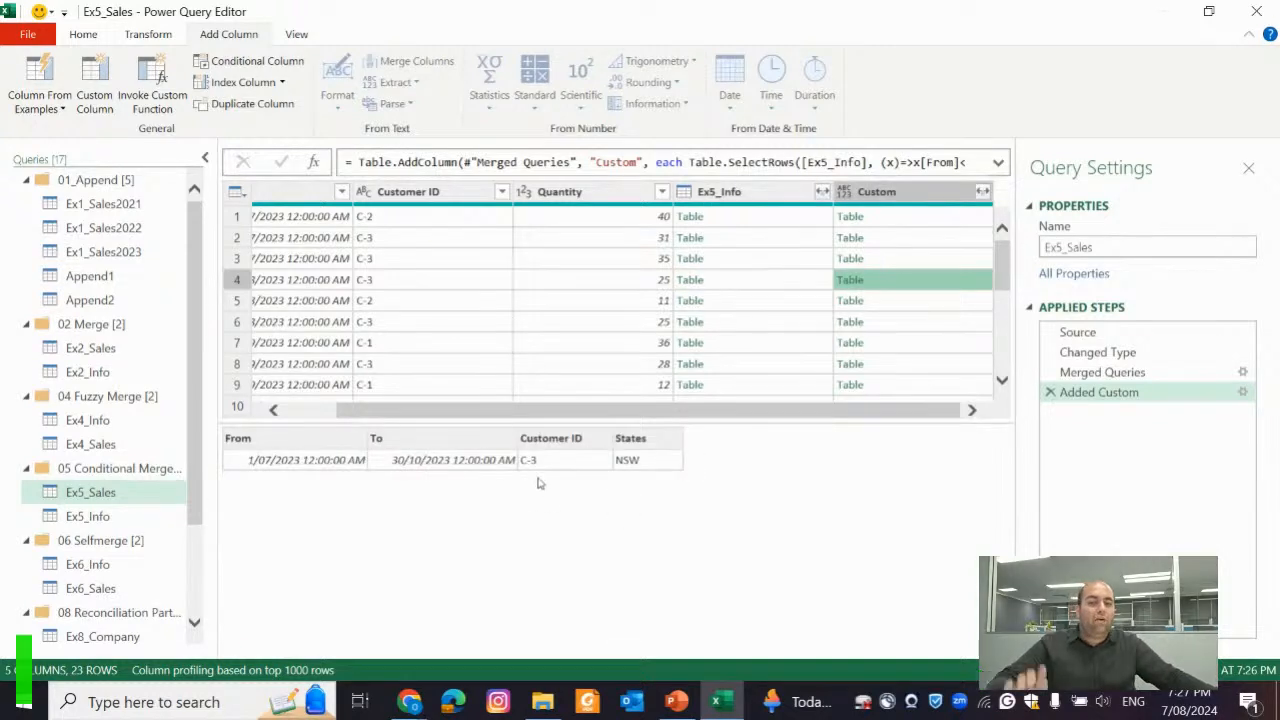
pyautogui.scroll(-2, 655, 310)
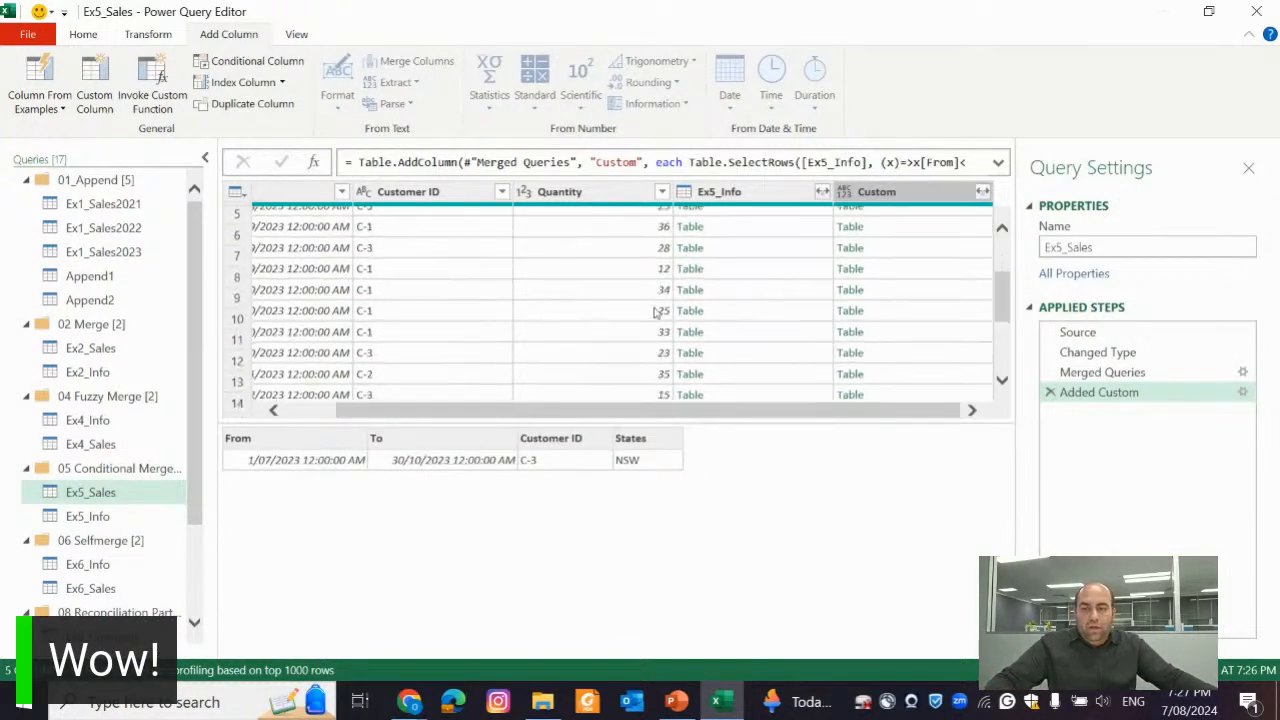
pyautogui.click(737, 247)
pyautogui.click(905, 250)
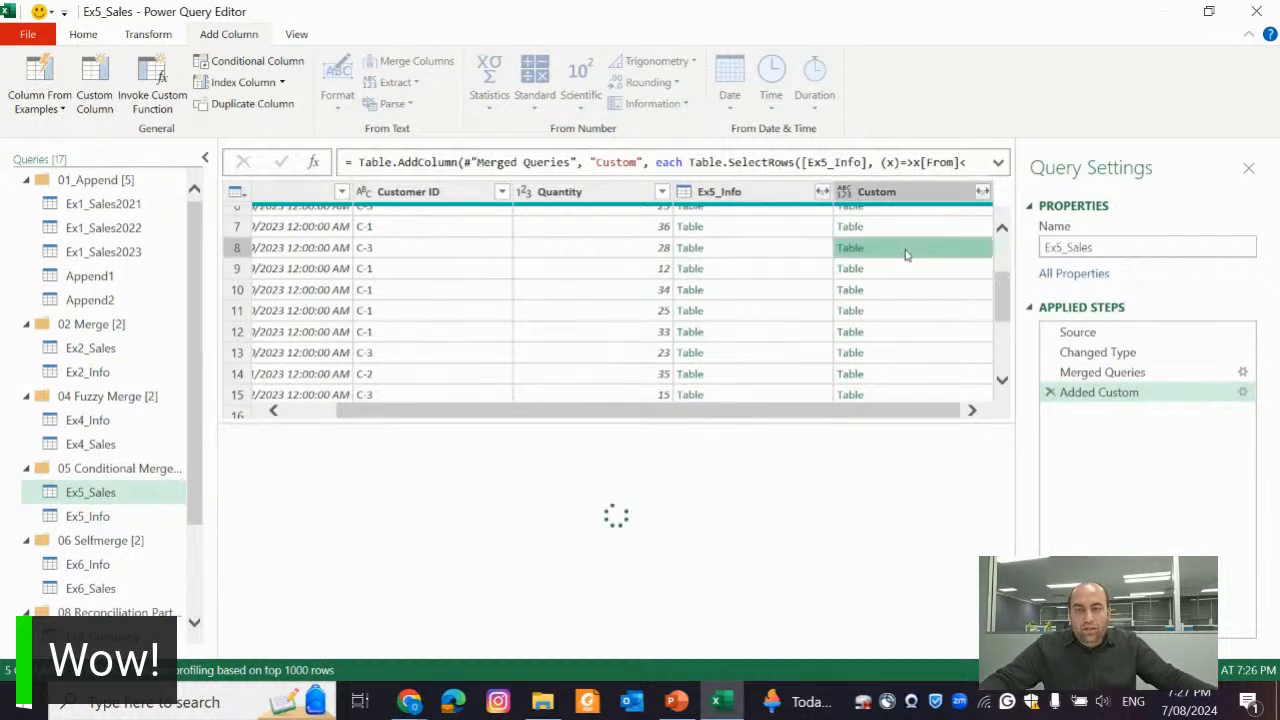
# Compare row 18's Date with its nested Ex5_Info and Custom tables, and review the Added Custom formula without changing it
pyautogui.scroll(-2, 666, 333)
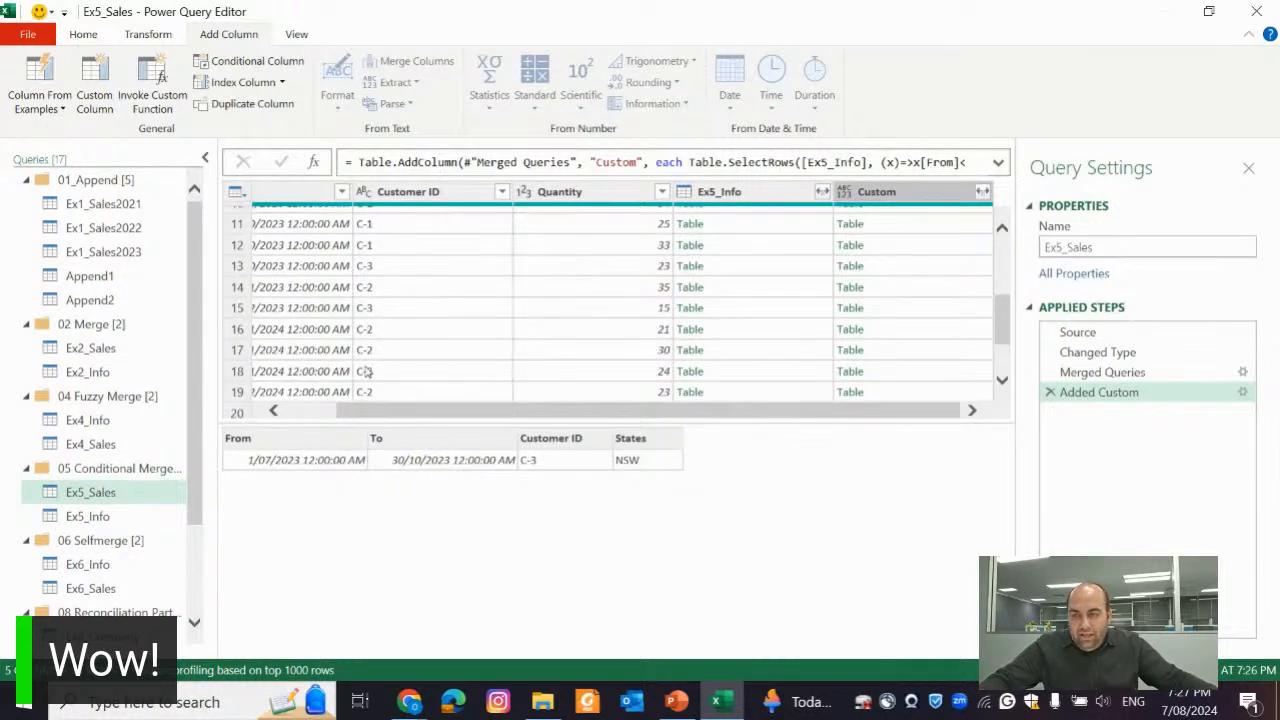
pyautogui.click(749, 372)
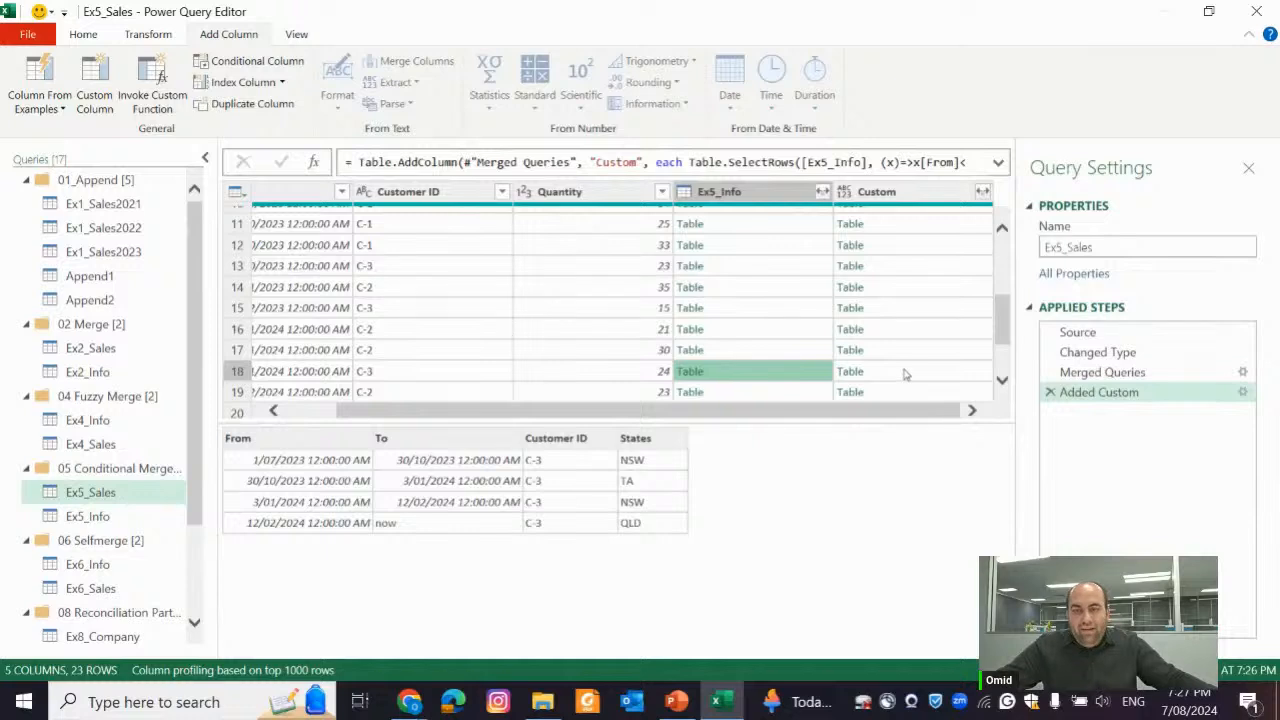
pyautogui.click(905, 372)
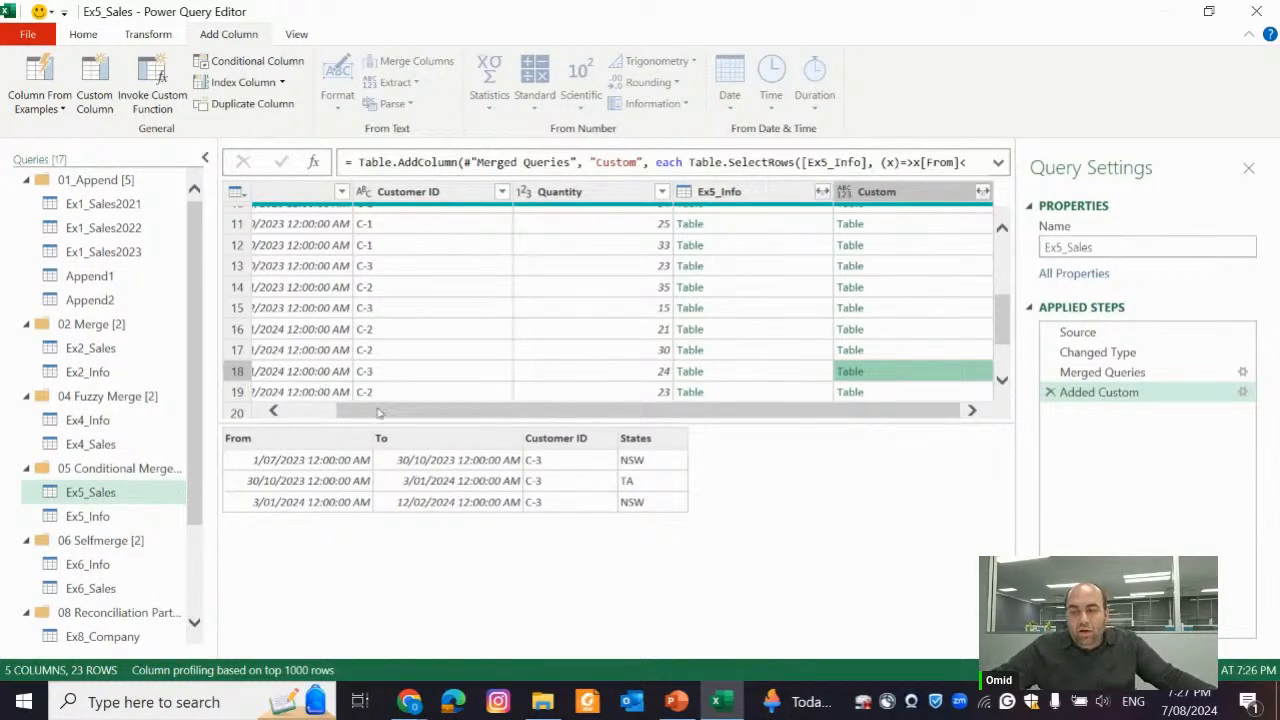
pyautogui.click(724, 372)
pyautogui.hscroll(-2, 500, 412)
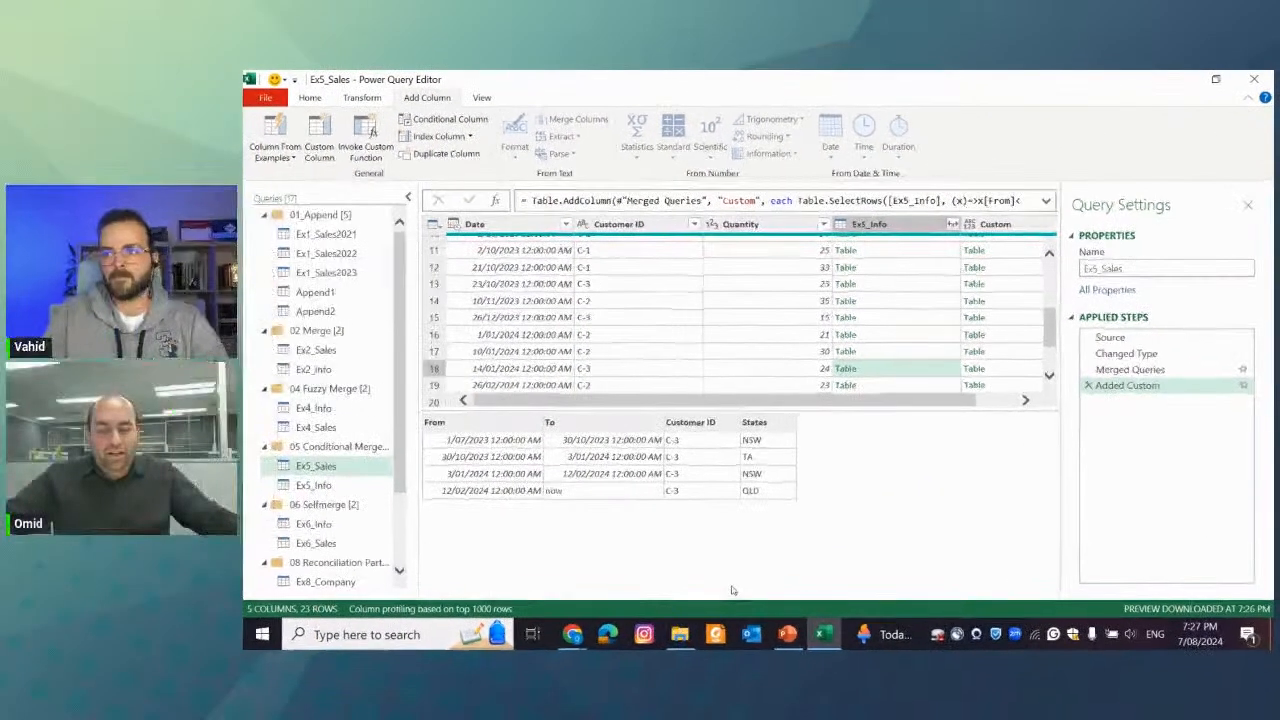
pyautogui.moveTo(889, 400); pyautogui.dragTo(929, 400)
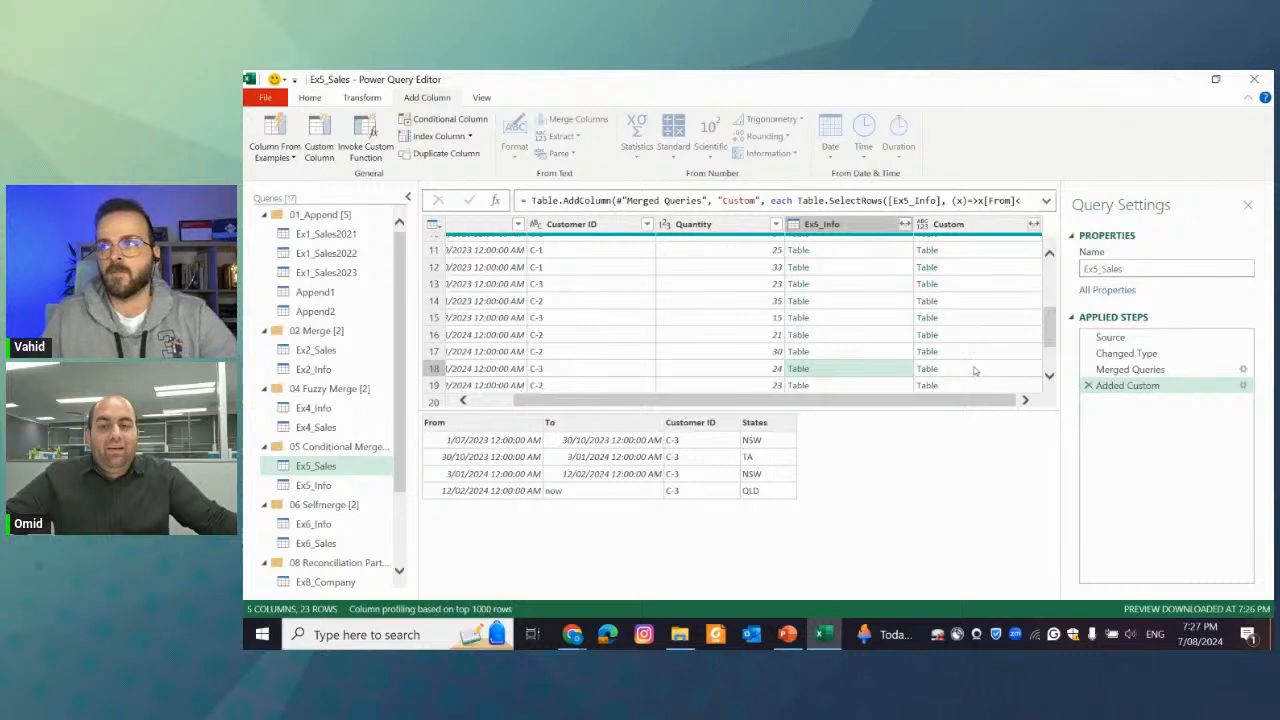
pyautogui.click(975, 370)
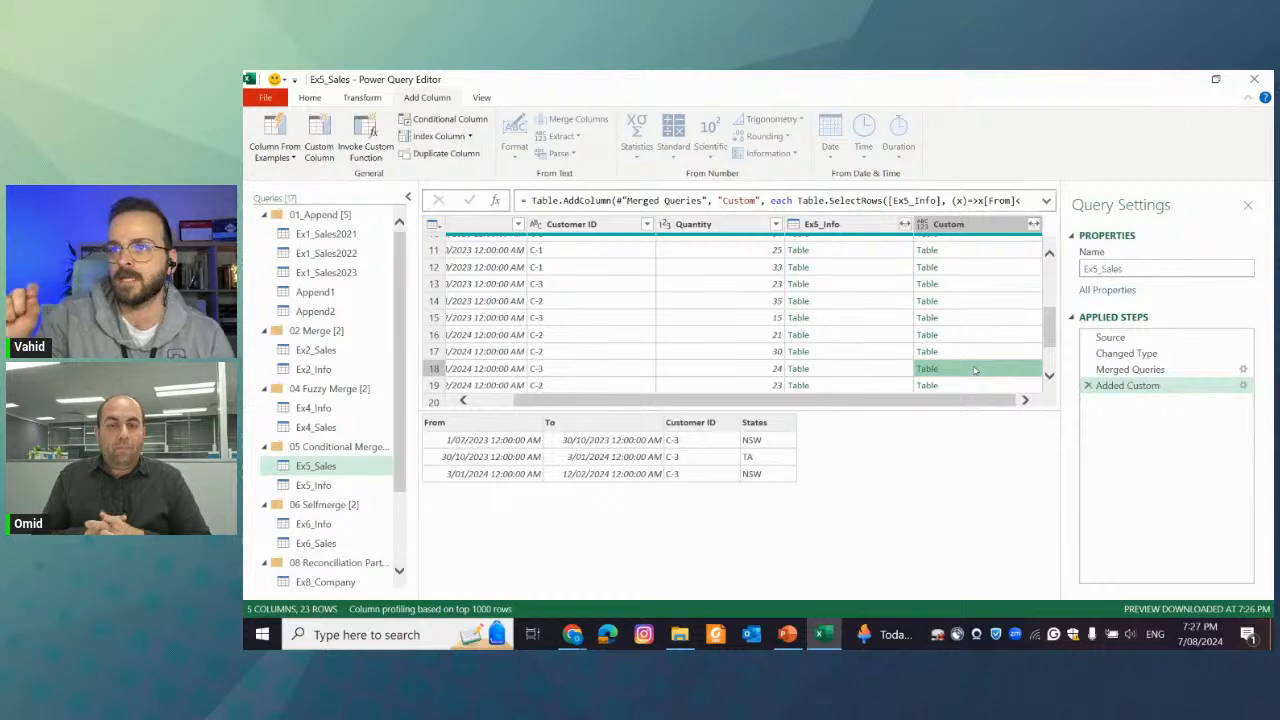
pyautogui.click(1244, 386)
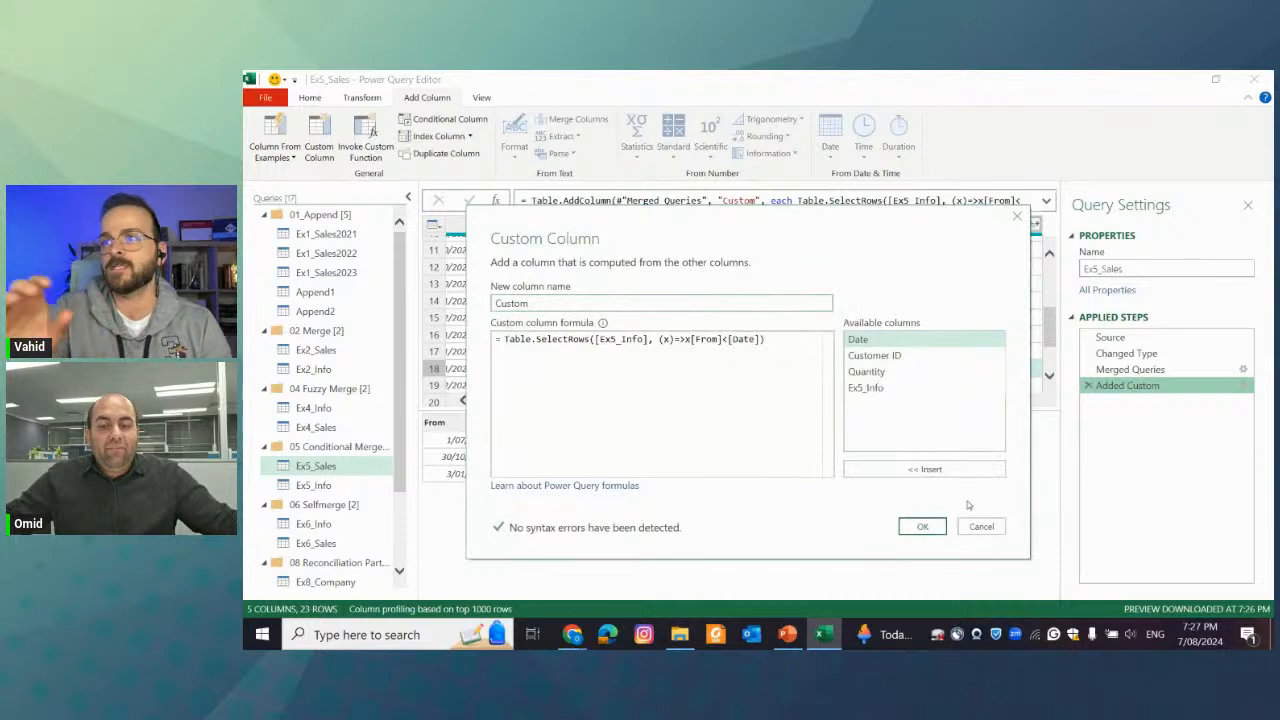
pyautogui.click(981, 527)
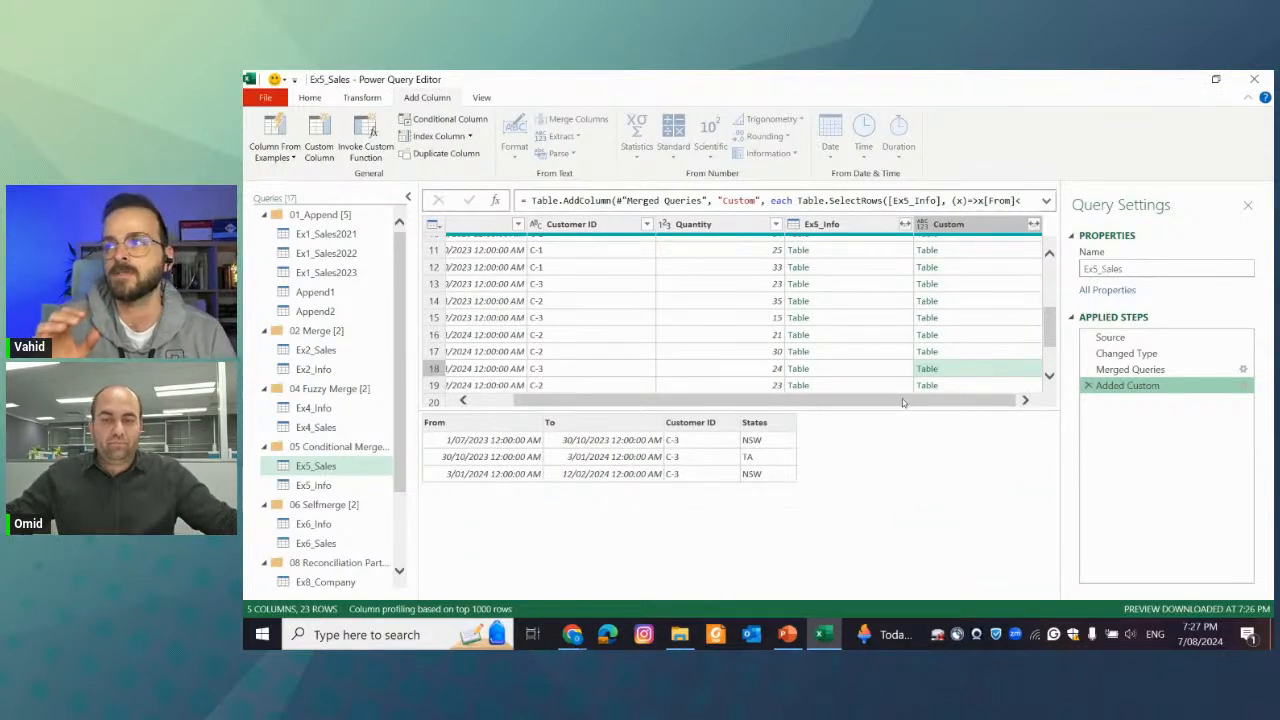
# Filter the Customer ID column to C-1 only
pyautogui.moveTo(962, 402); pyautogui.dragTo(920, 402)
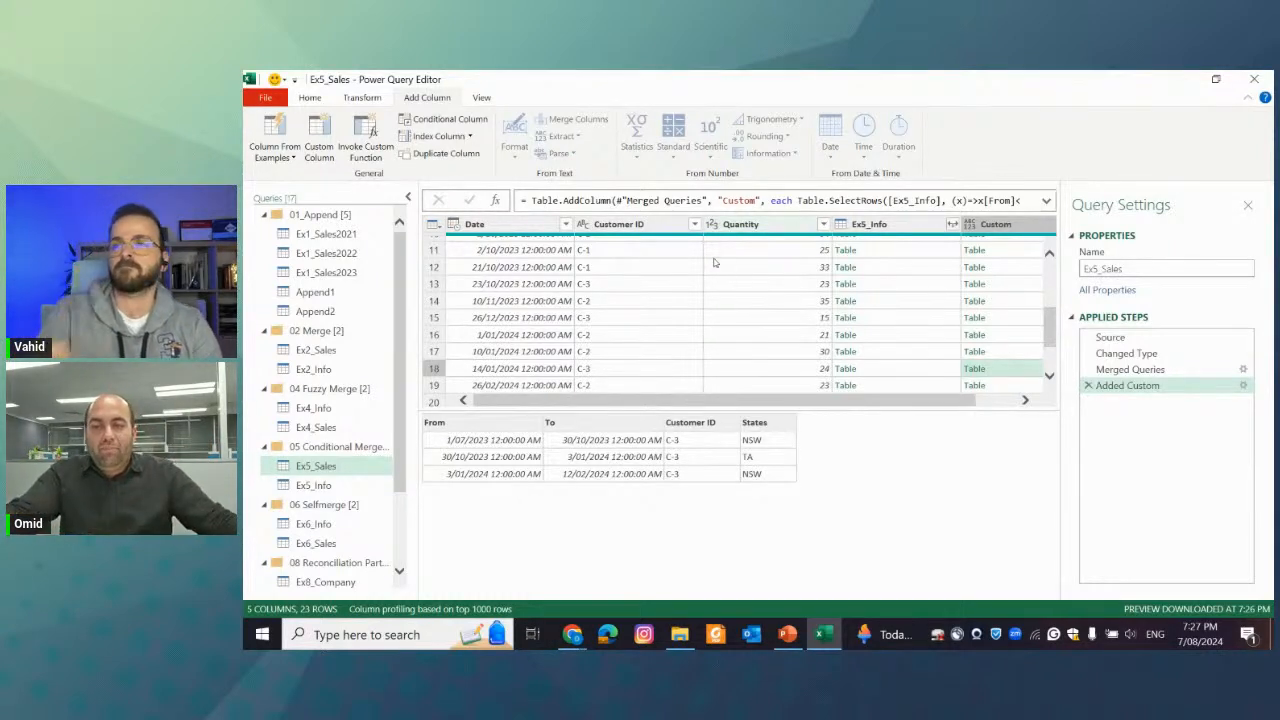
pyautogui.click(696, 225)
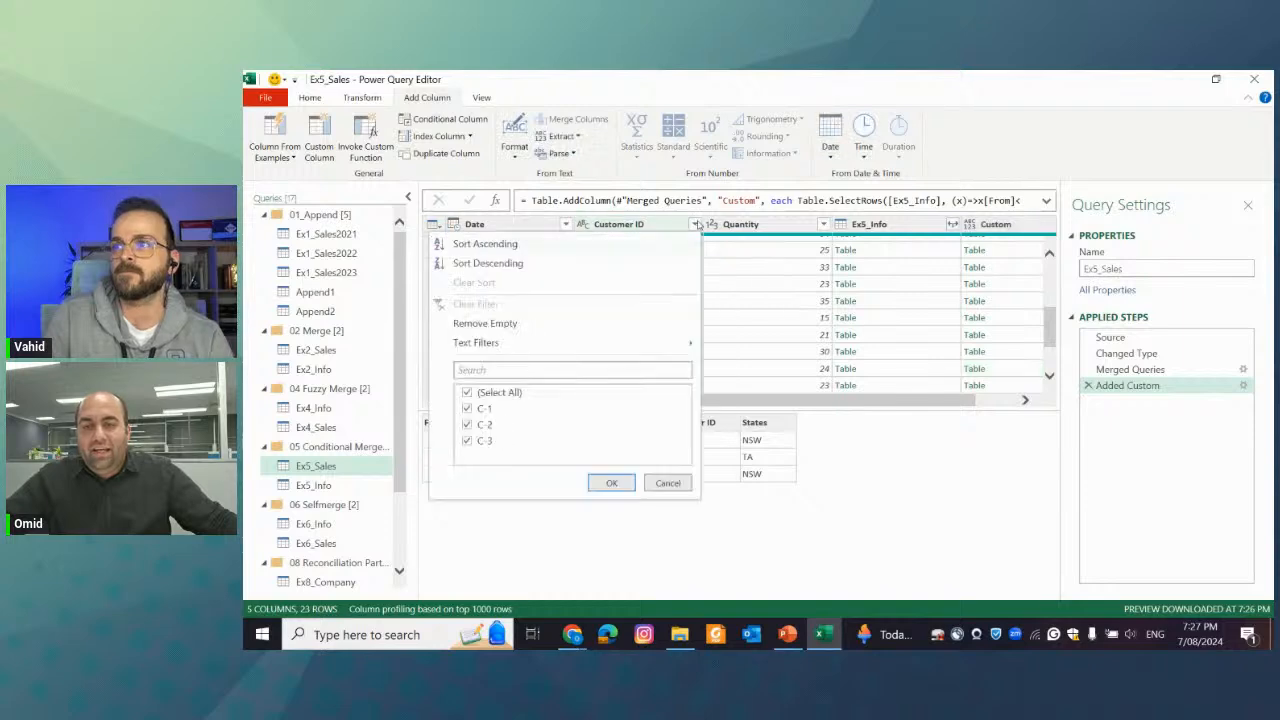
pyautogui.click(489, 392)
pyautogui.click(485, 408)
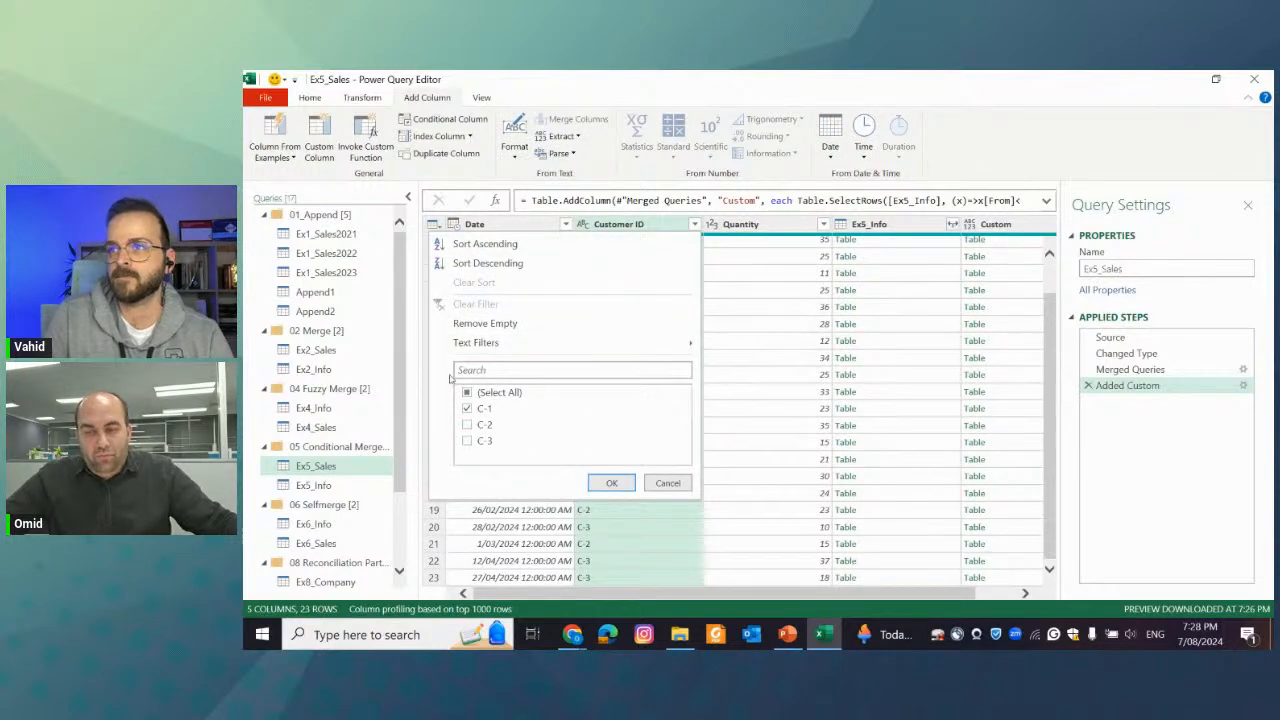
pyautogui.click(611, 483)
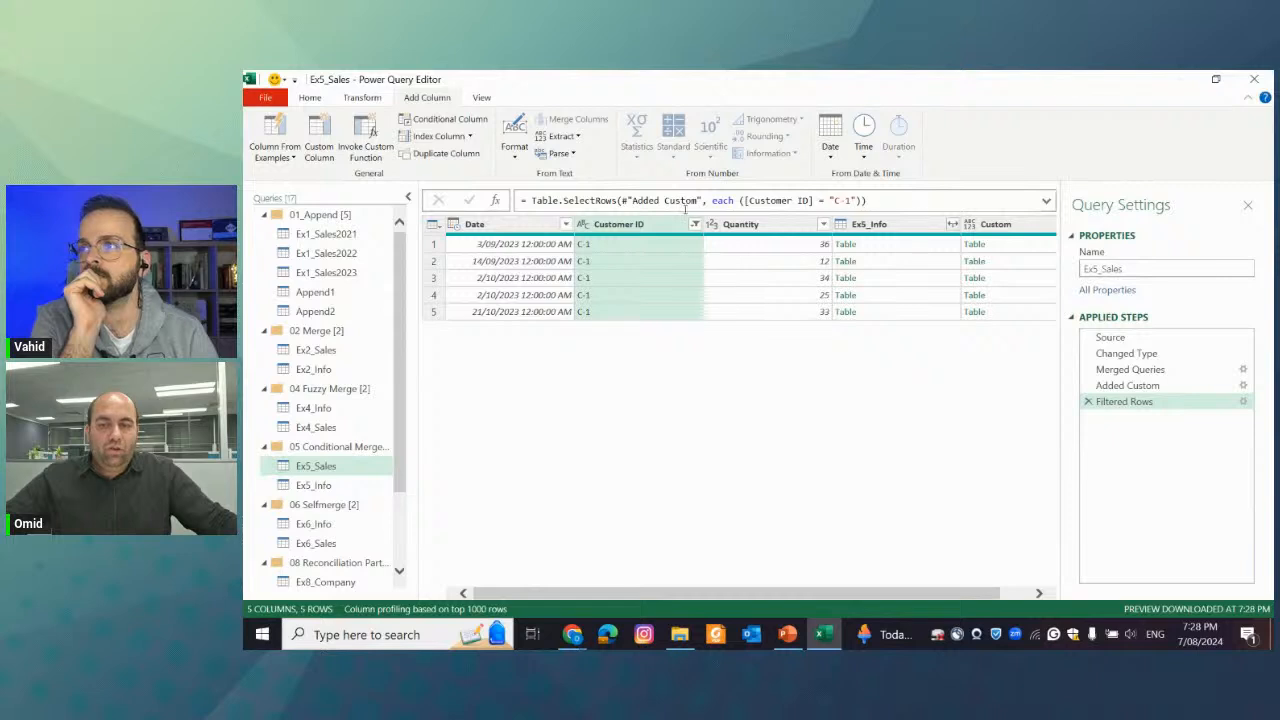
# Rewrite the filter formula's condition with an explicit function, replacing each with (x)=> and the field reference with x[Customer ID]
pyautogui.doubleClick(723, 200)
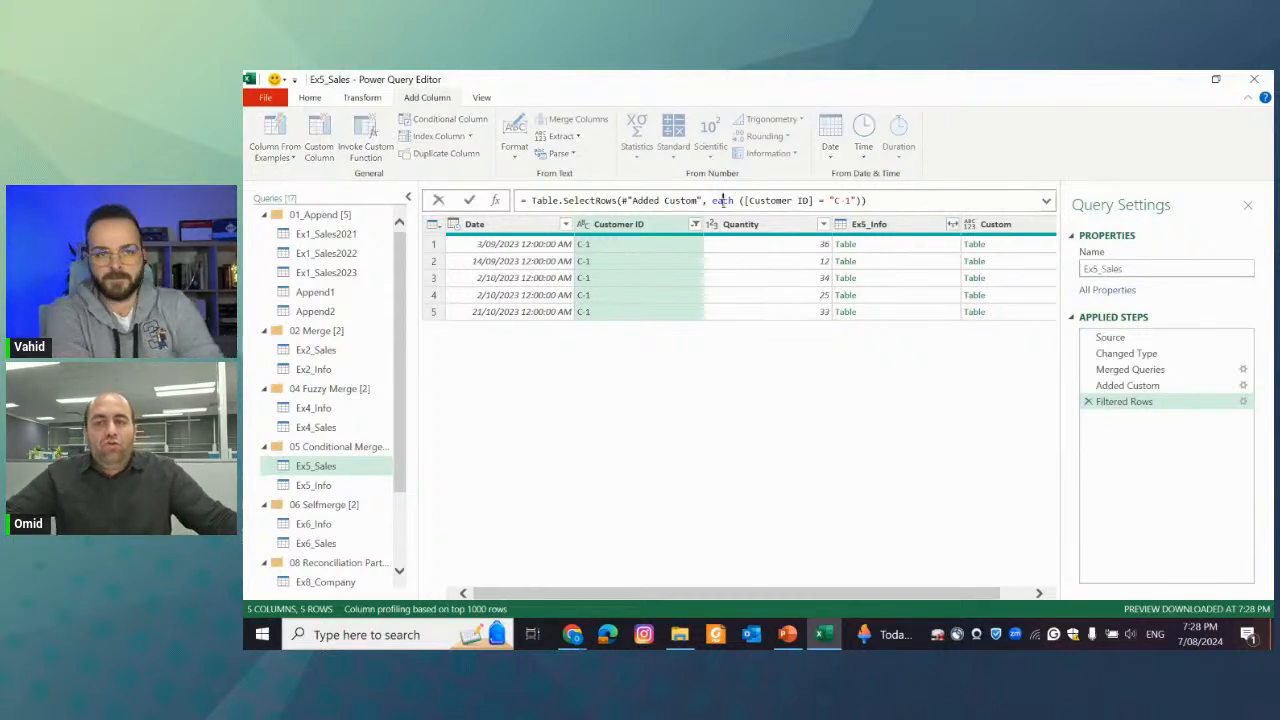
pyautogui.write('(x')
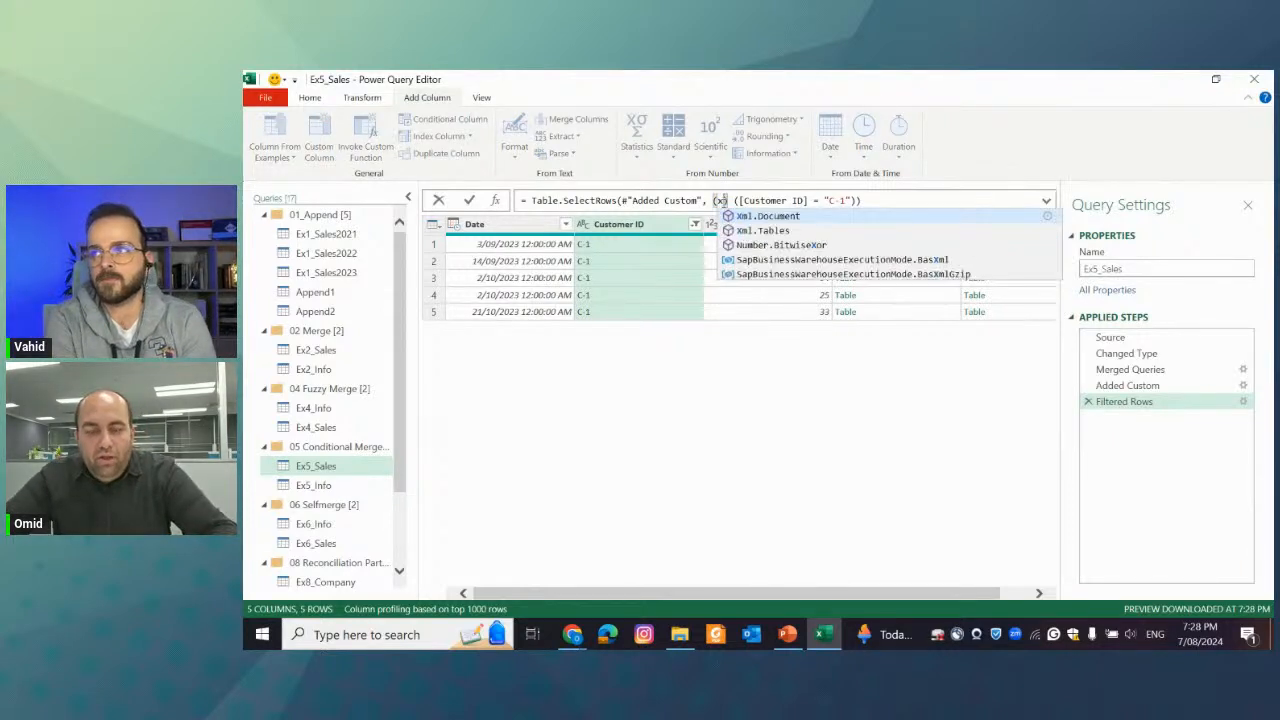
pyautogui.write(')=>')
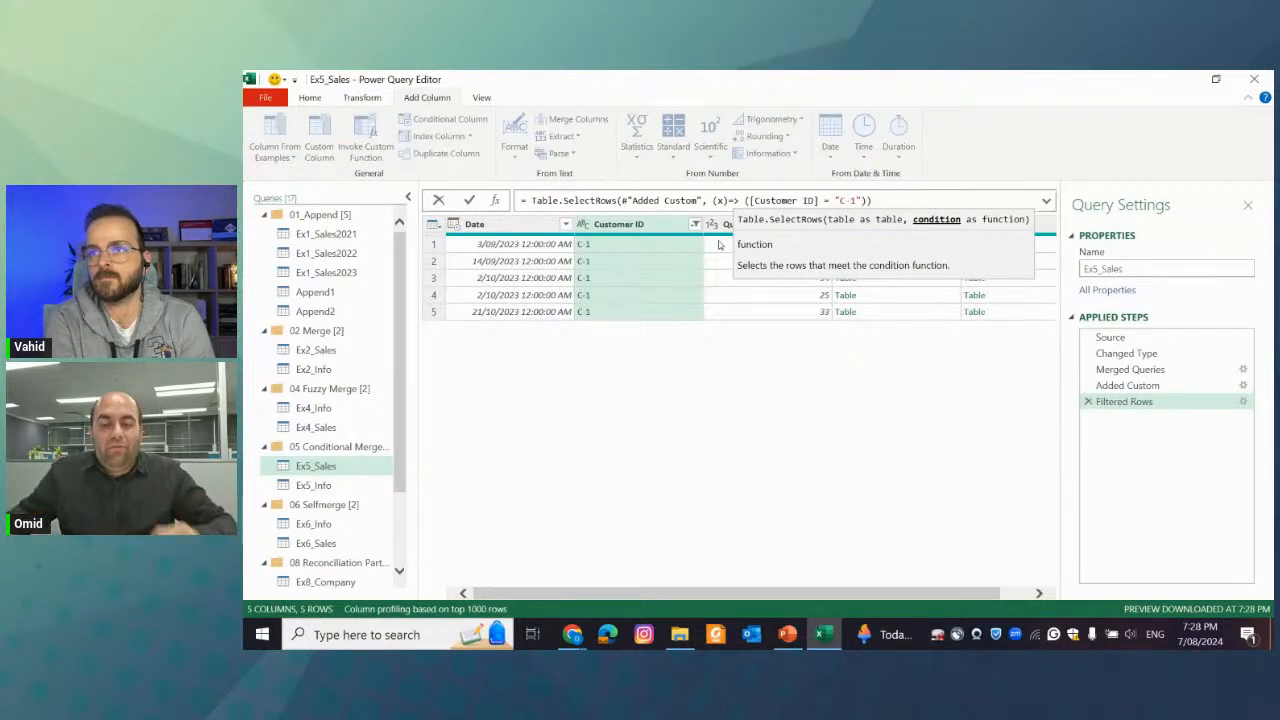
pyautogui.press('Right')
pyautogui.write('x')
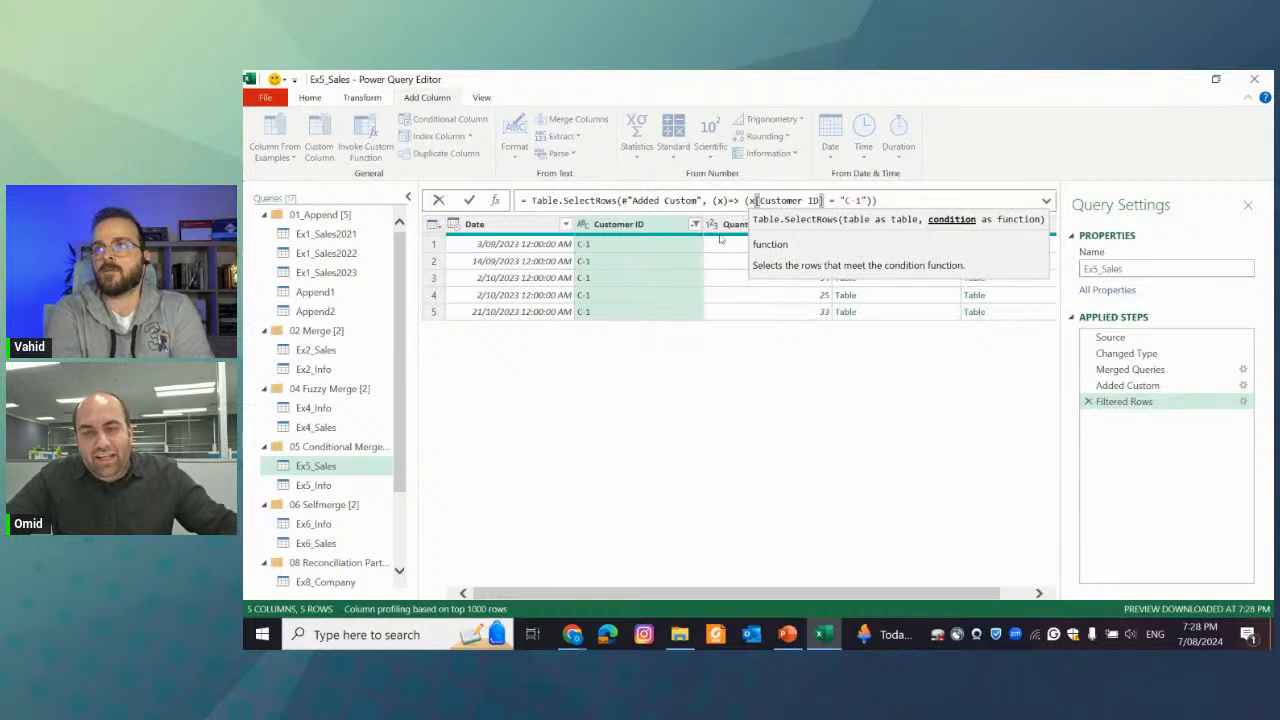
pyautogui.click(806, 435)
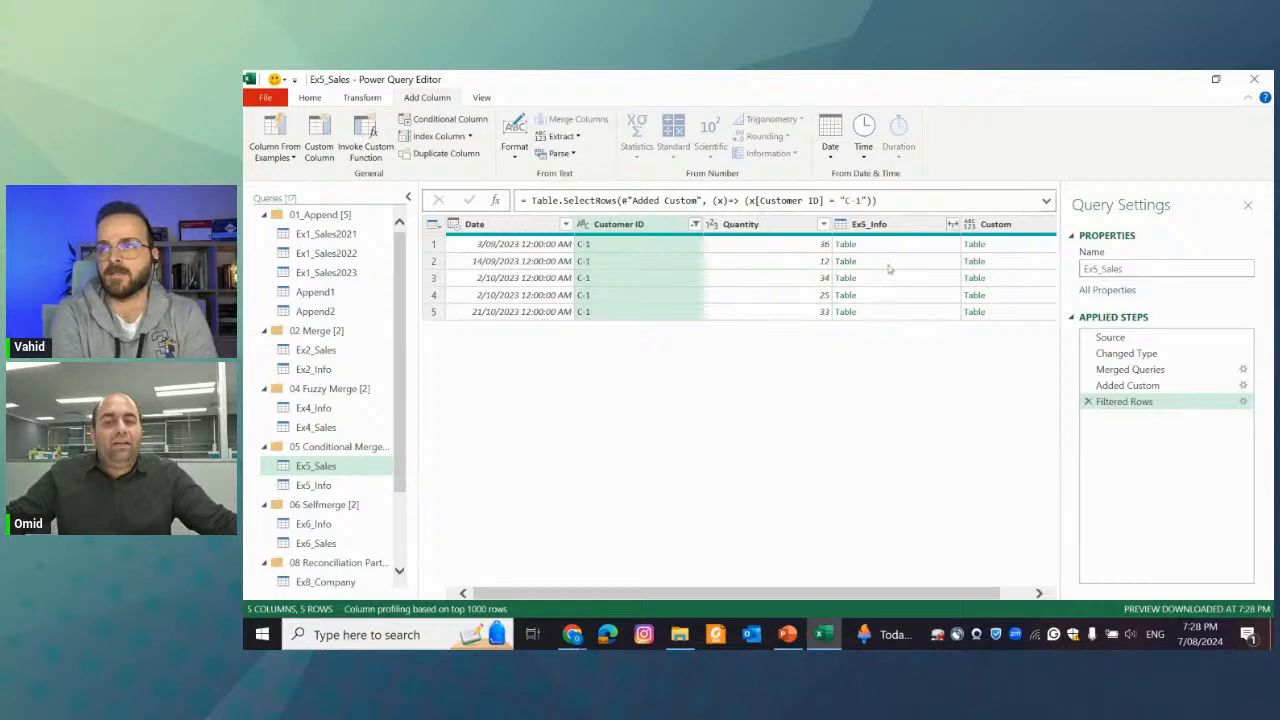
# Examine the Ex5_Info and Merged Queries references in the Added Custom formula, and delete the Filtered Rows step
pyautogui.click(1130, 385)
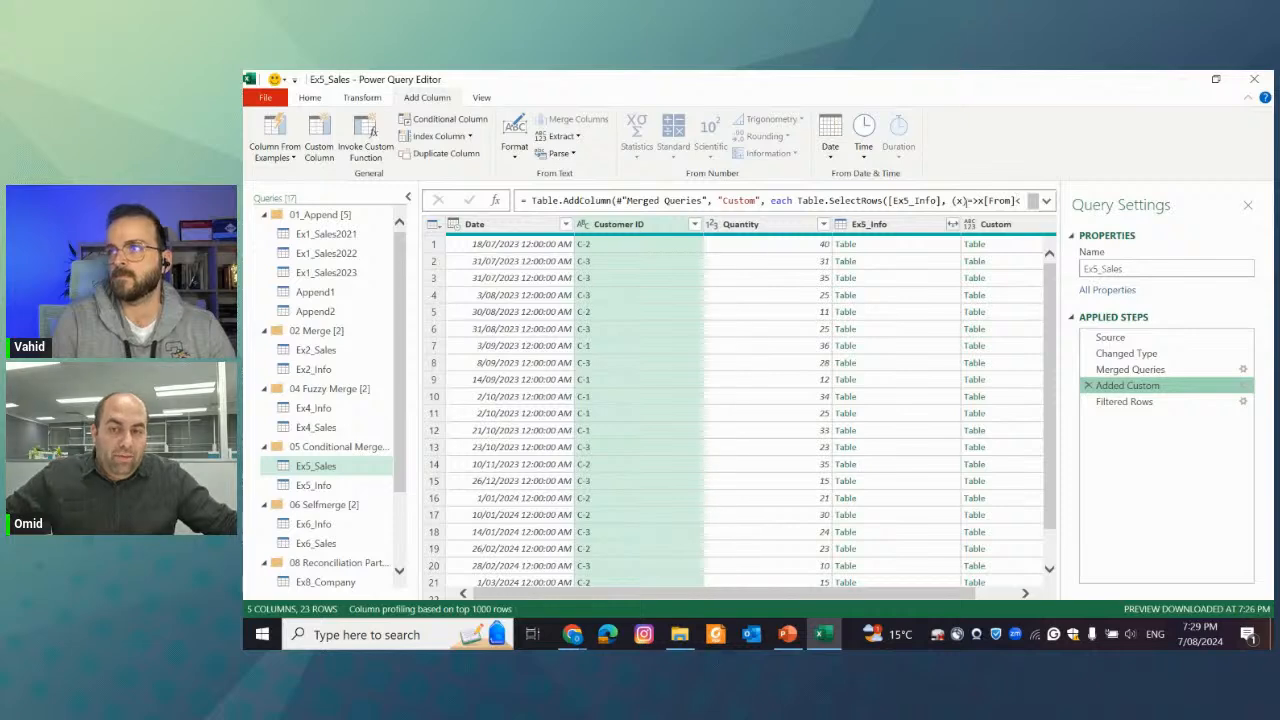
pyautogui.click(957, 200)
pyautogui.moveTo(891, 200); pyautogui.dragTo(937, 200)
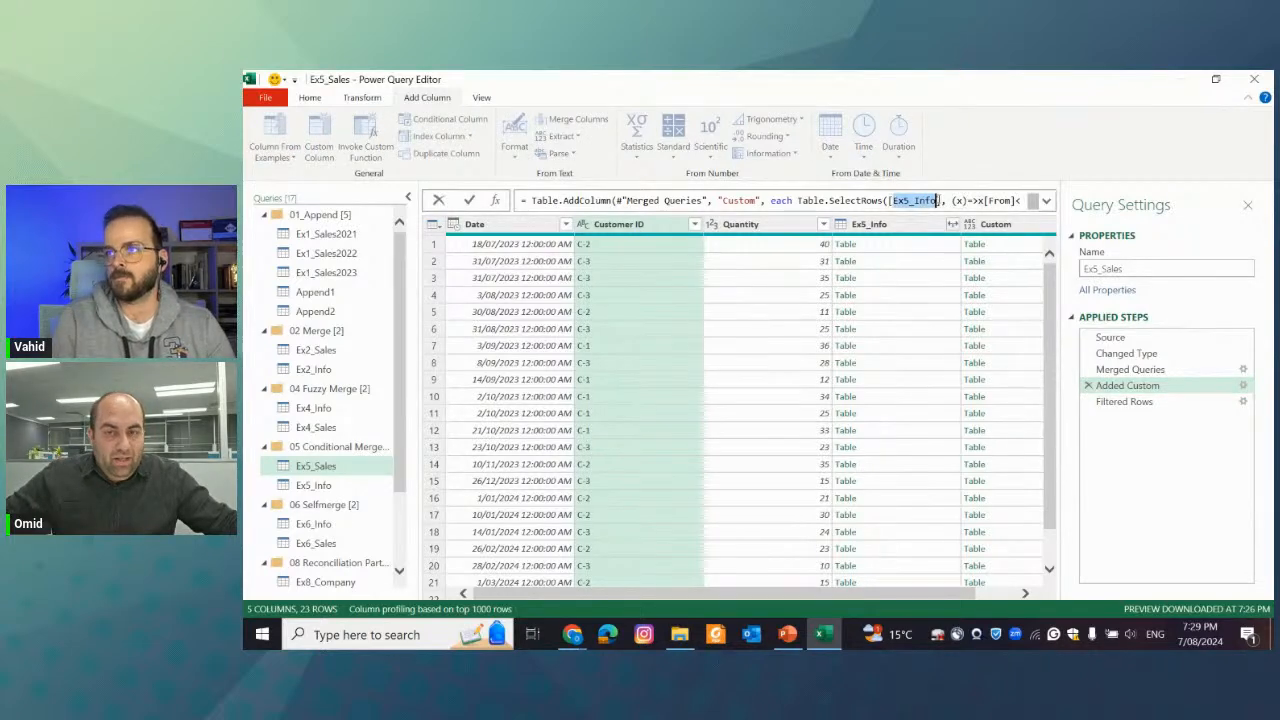
pyautogui.click(782, 200)
pyautogui.moveTo(628, 200); pyautogui.dragTo(716, 201)
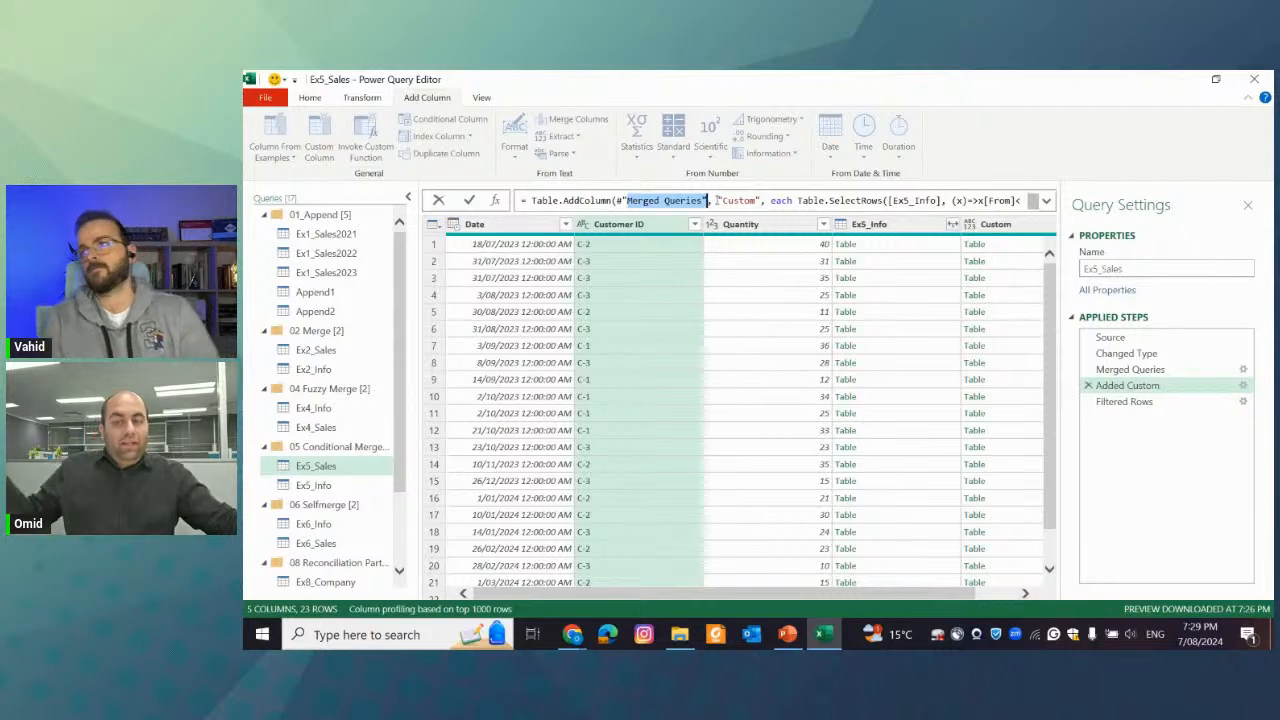
pyautogui.click(1089, 402)
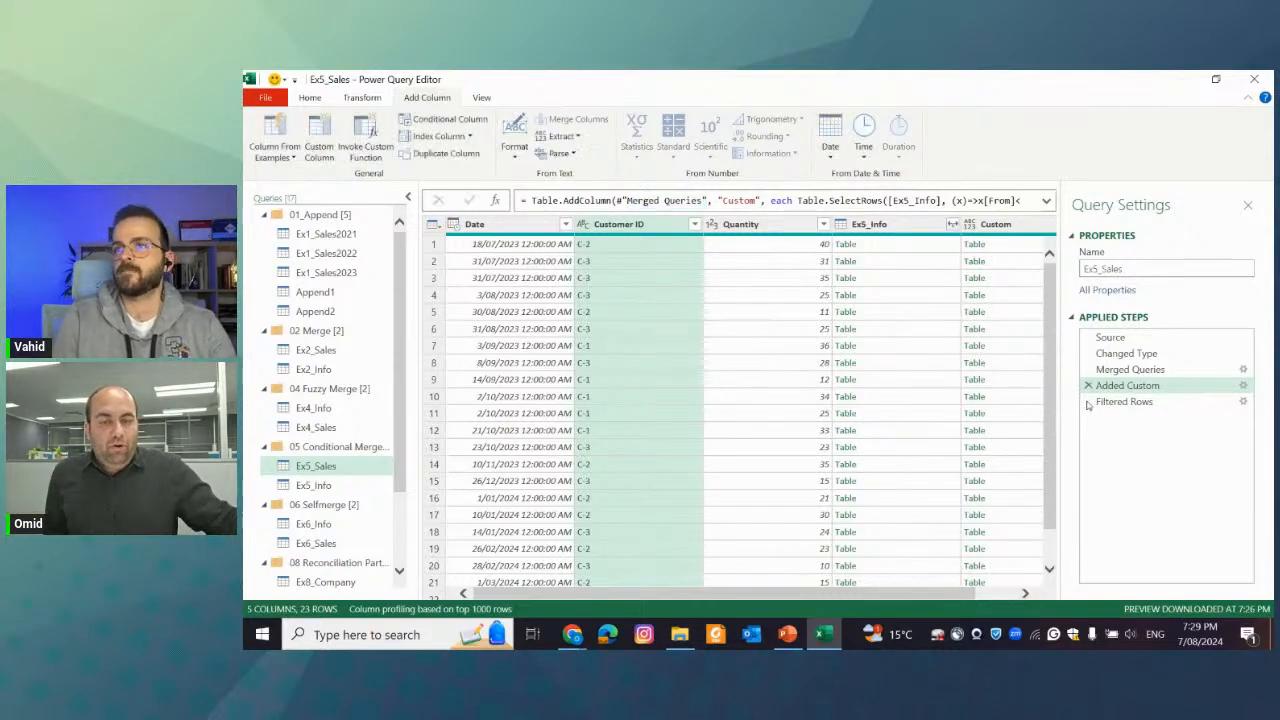
pyautogui.click(1088, 402)
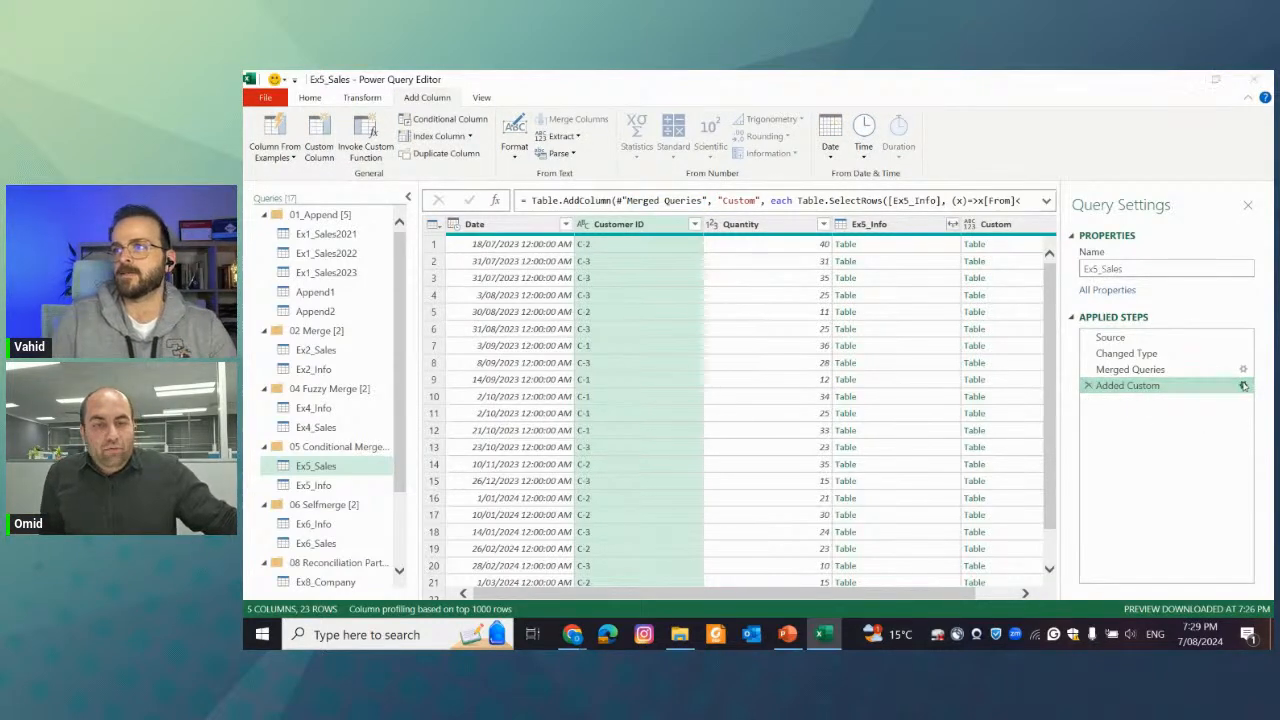
# Review the Table.SelectRows formula of the Added Custom step beside the nested table columns, without changing it
pyautogui.click(1242, 385)
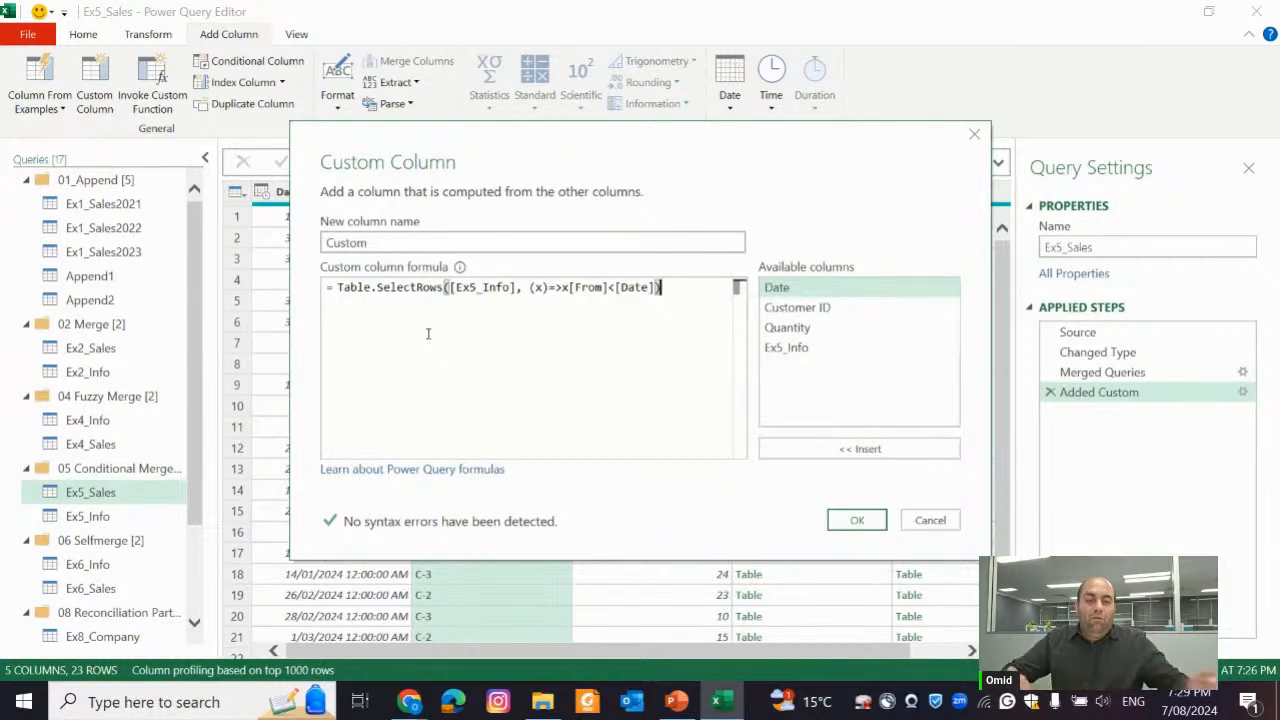
pyautogui.moveTo(564, 153); pyautogui.dragTo(261, 150)
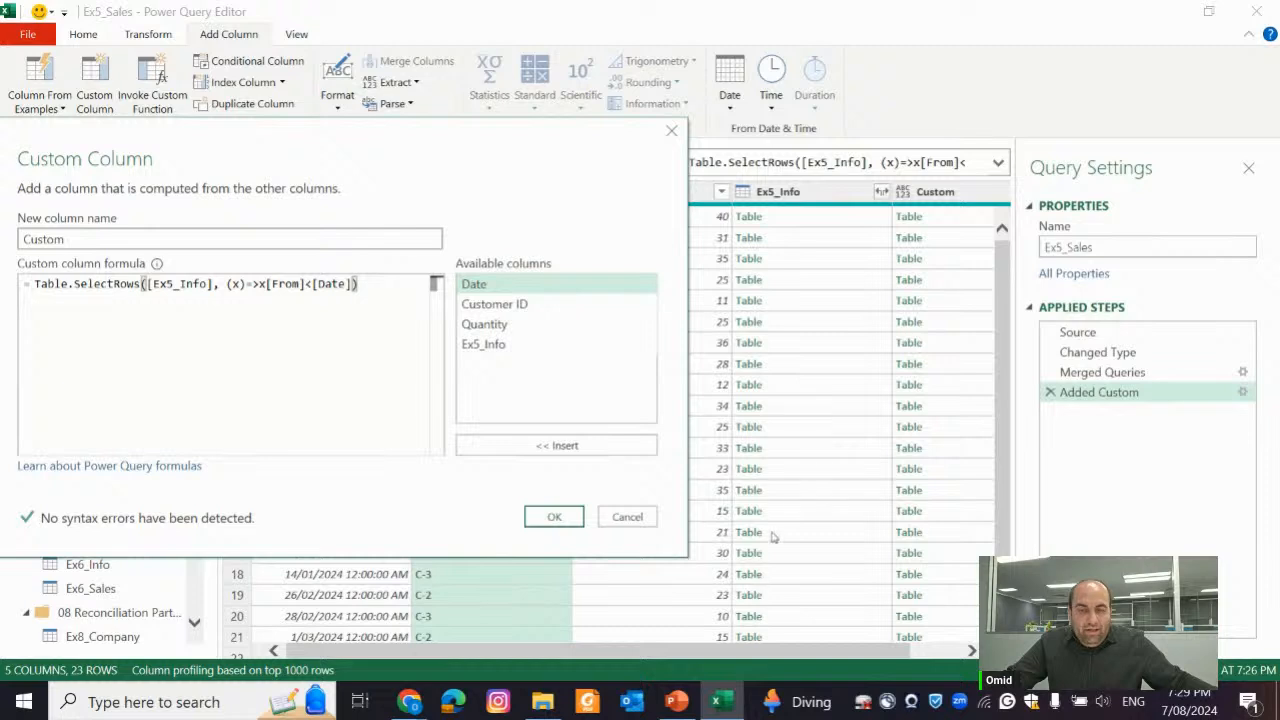
pyautogui.click(638, 515)
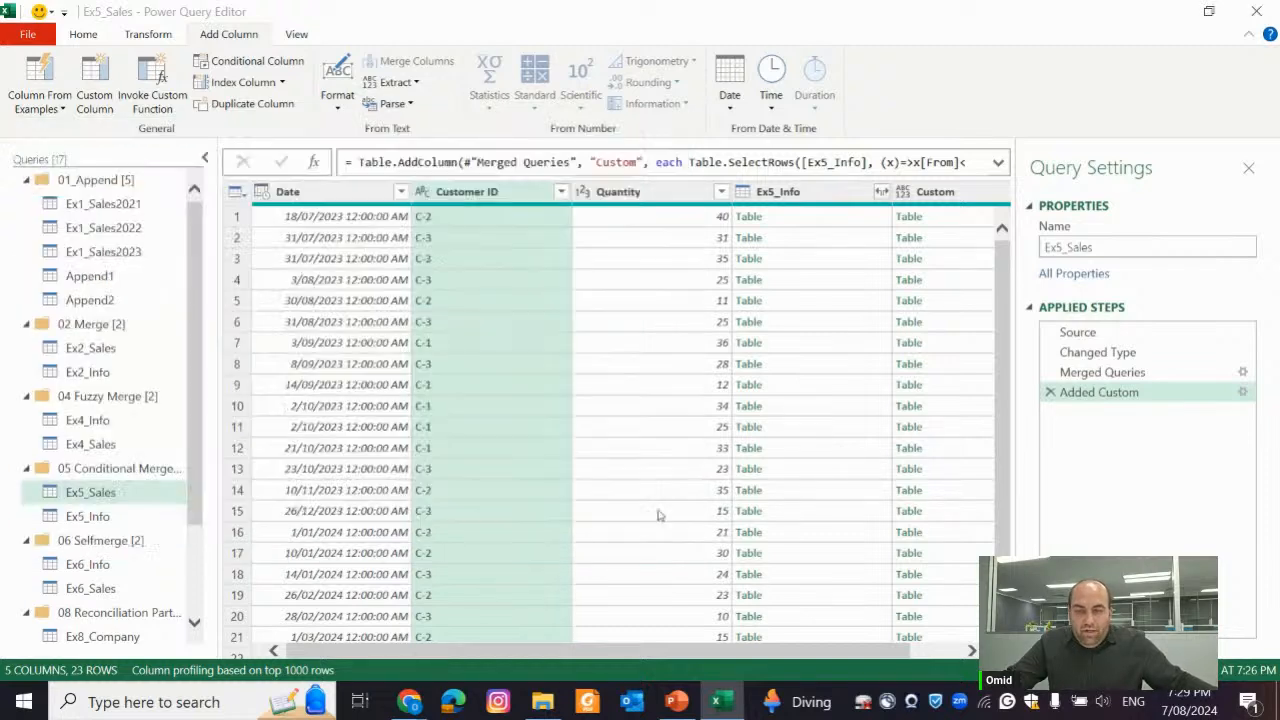
# Preview the nested Ex5_Info tables of rows 10, 11 and 6 in an enlarged data grid
pyautogui.click(814, 405)
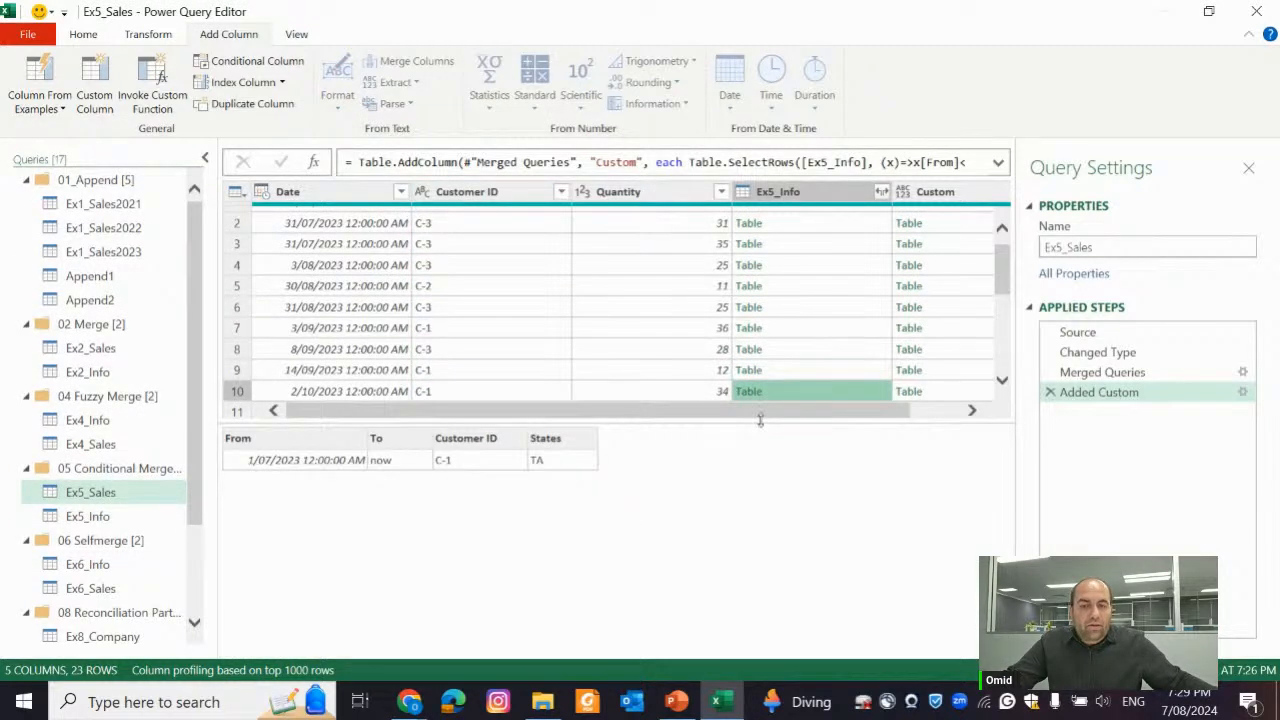
pyautogui.moveTo(760, 420); pyautogui.dragTo(768, 492)
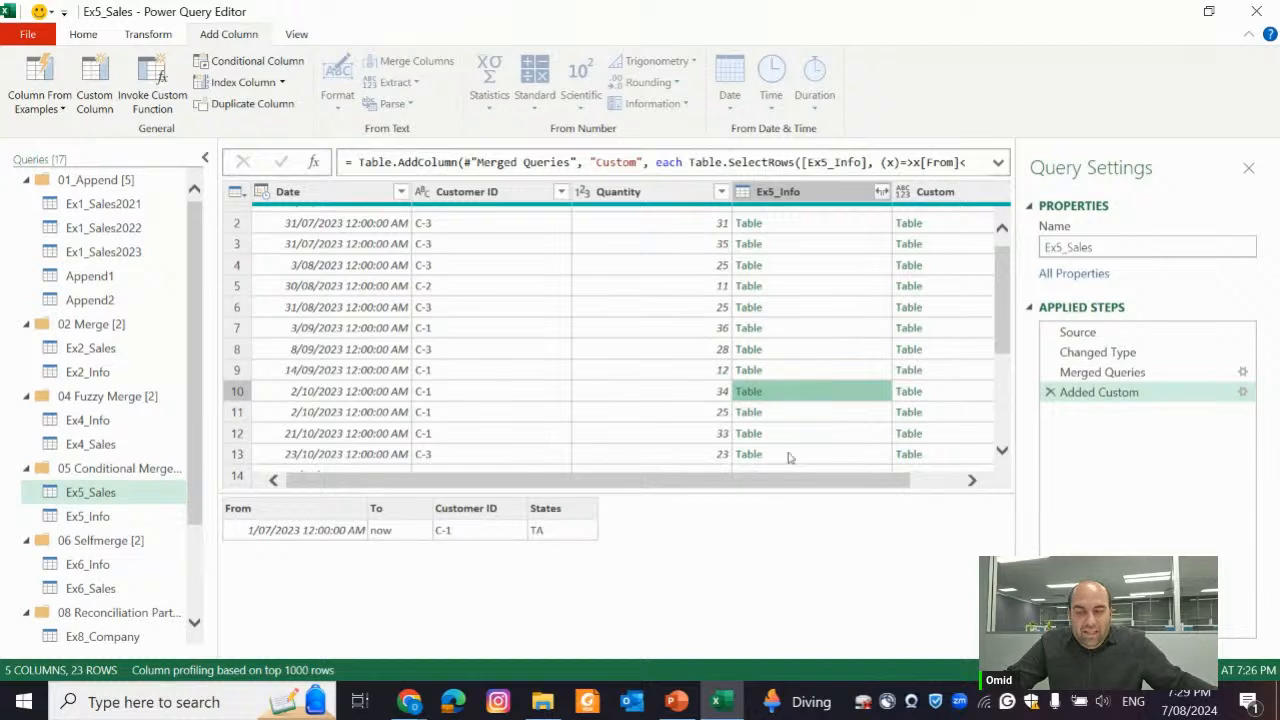
pyautogui.click(818, 414)
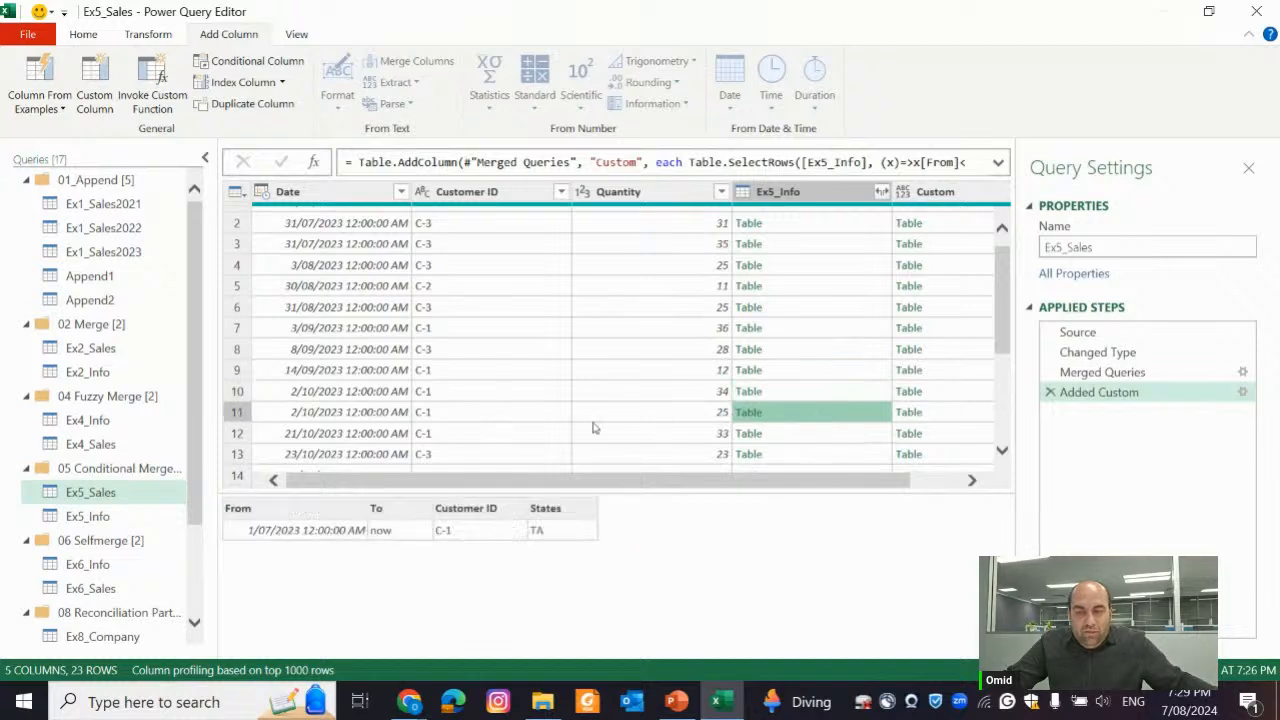
pyautogui.click(827, 307)
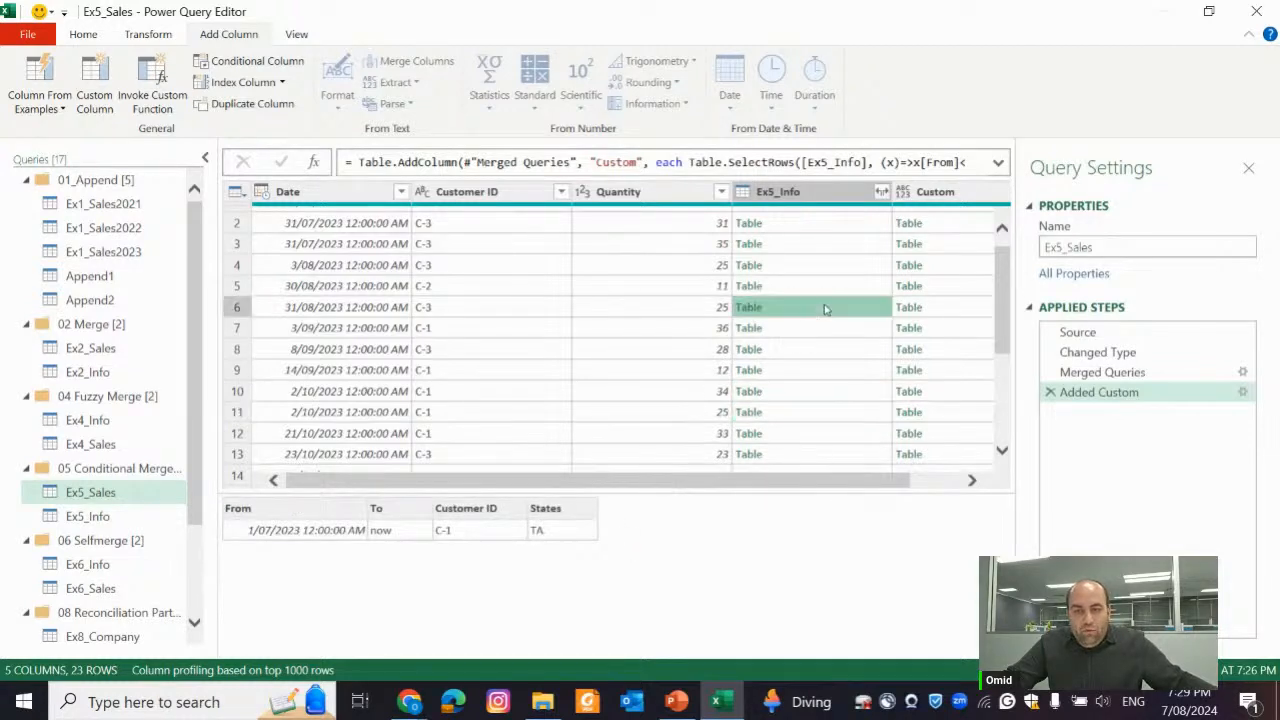
# Examine the Added Custom formula's [From] reference against row 6's nested table without editing it, and preview row 18's Ex5_Info table
pyautogui.click(1243, 392)
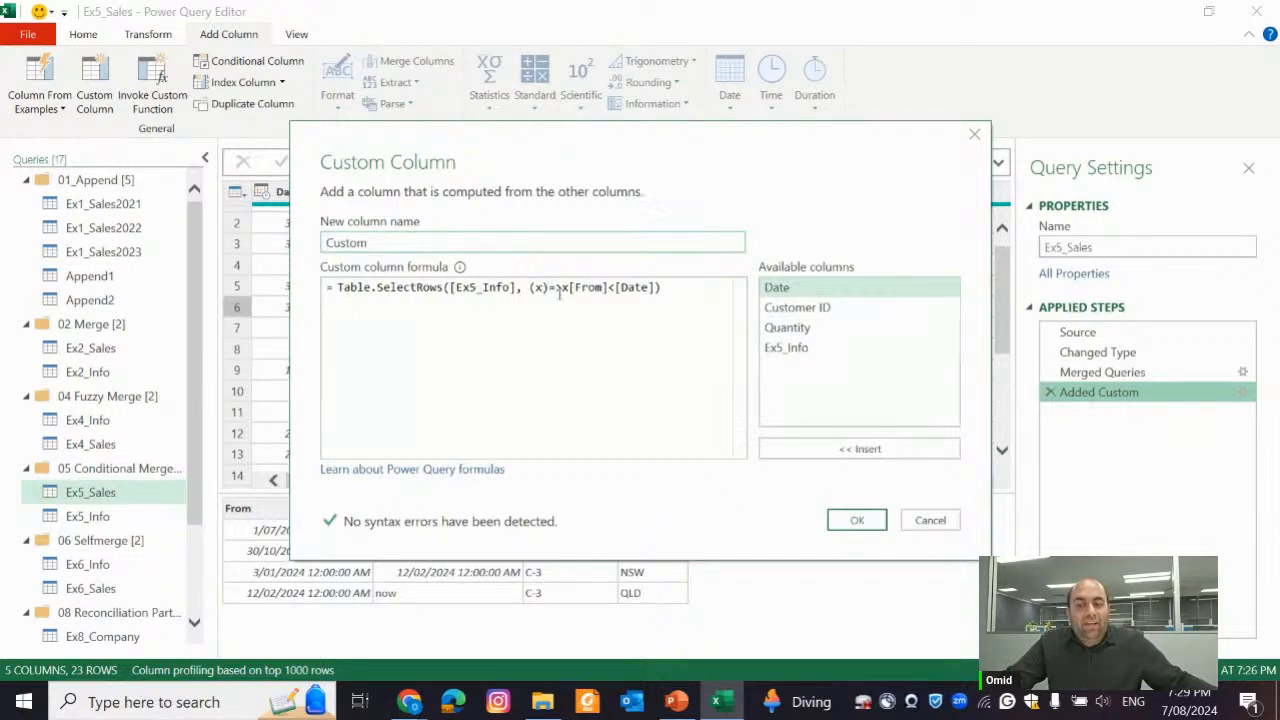
pyautogui.moveTo(571, 287); pyautogui.dragTo(608, 287)
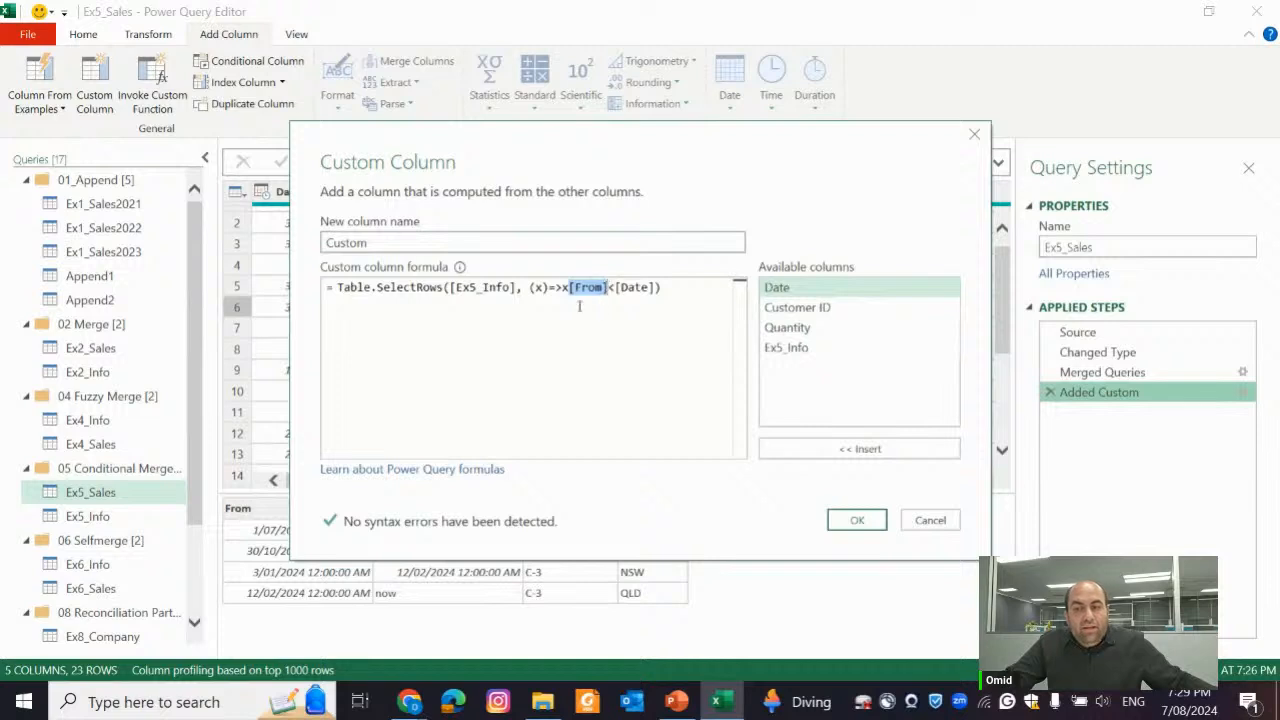
pyautogui.moveTo(594, 163); pyautogui.dragTo(906, 72)
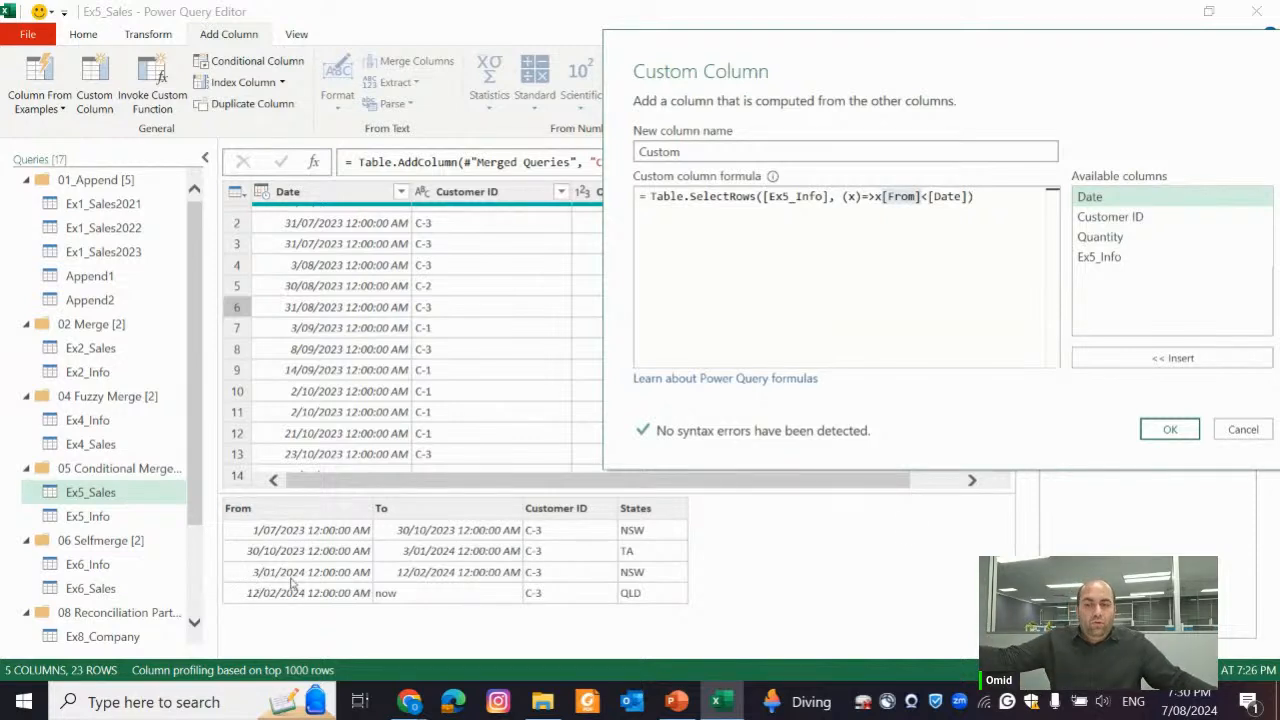
pyautogui.click(1250, 434)
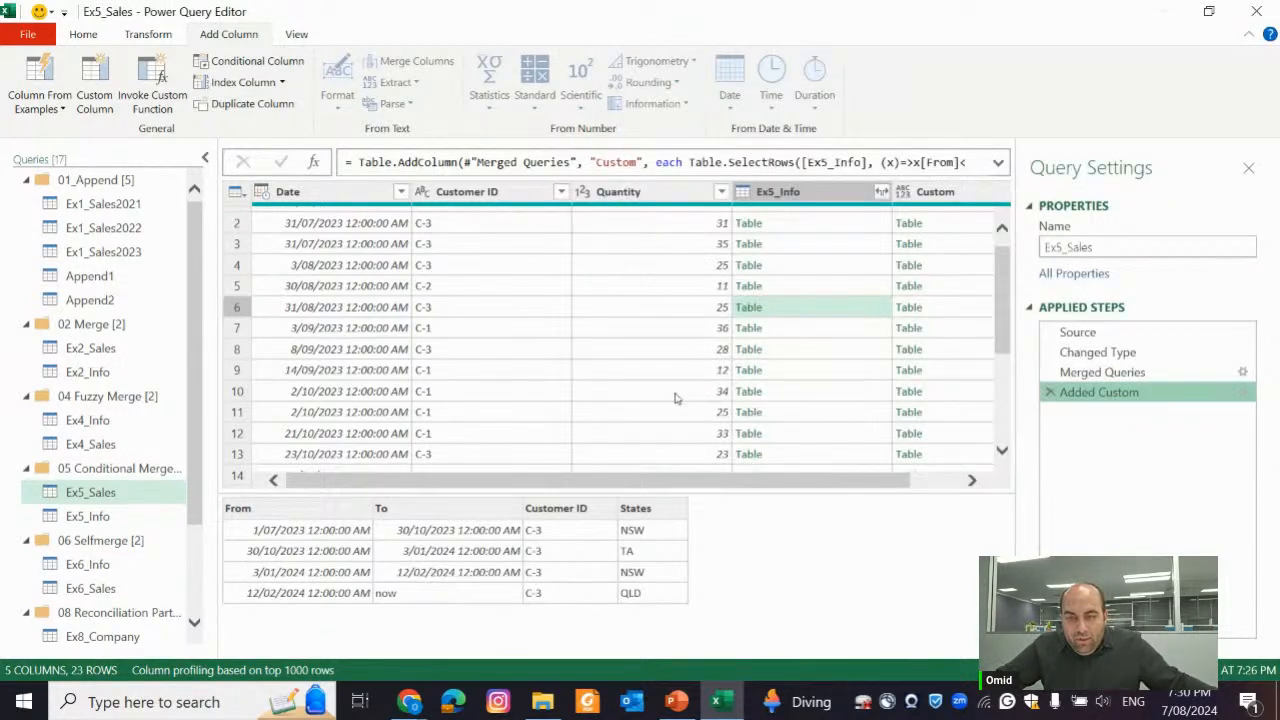
pyautogui.scroll(-3, 758, 413)
pyautogui.click(812, 360)
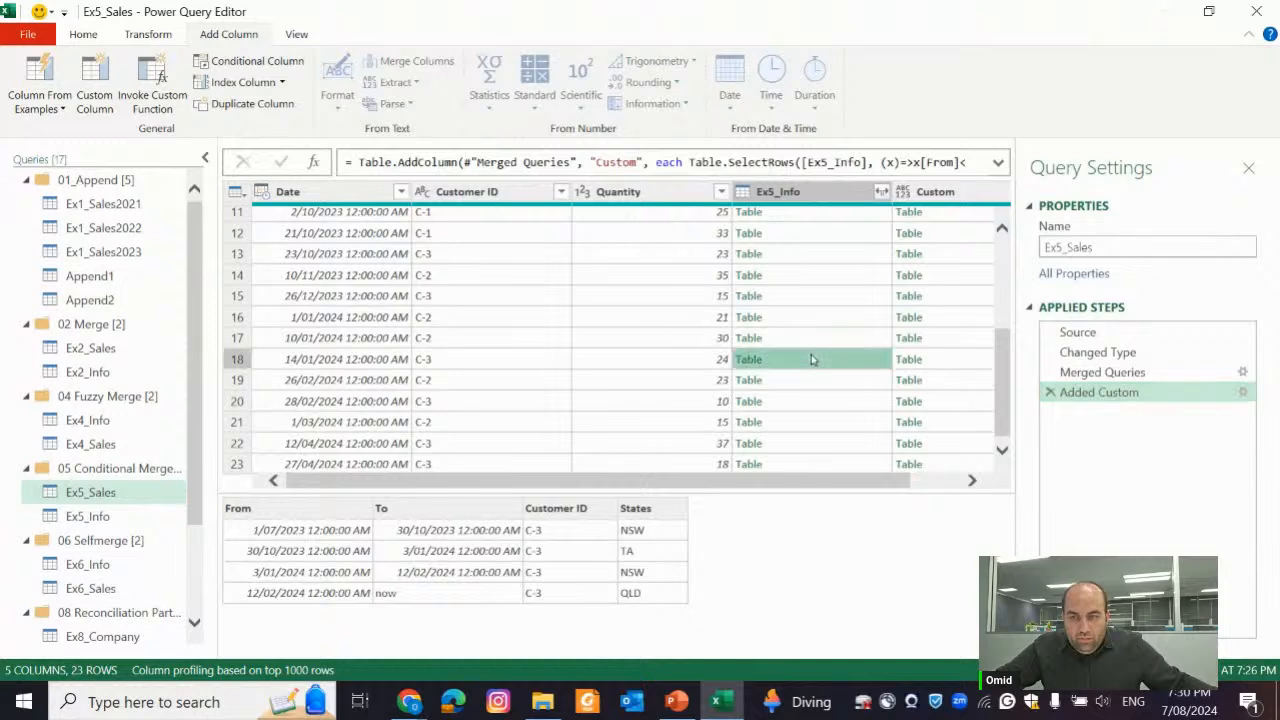
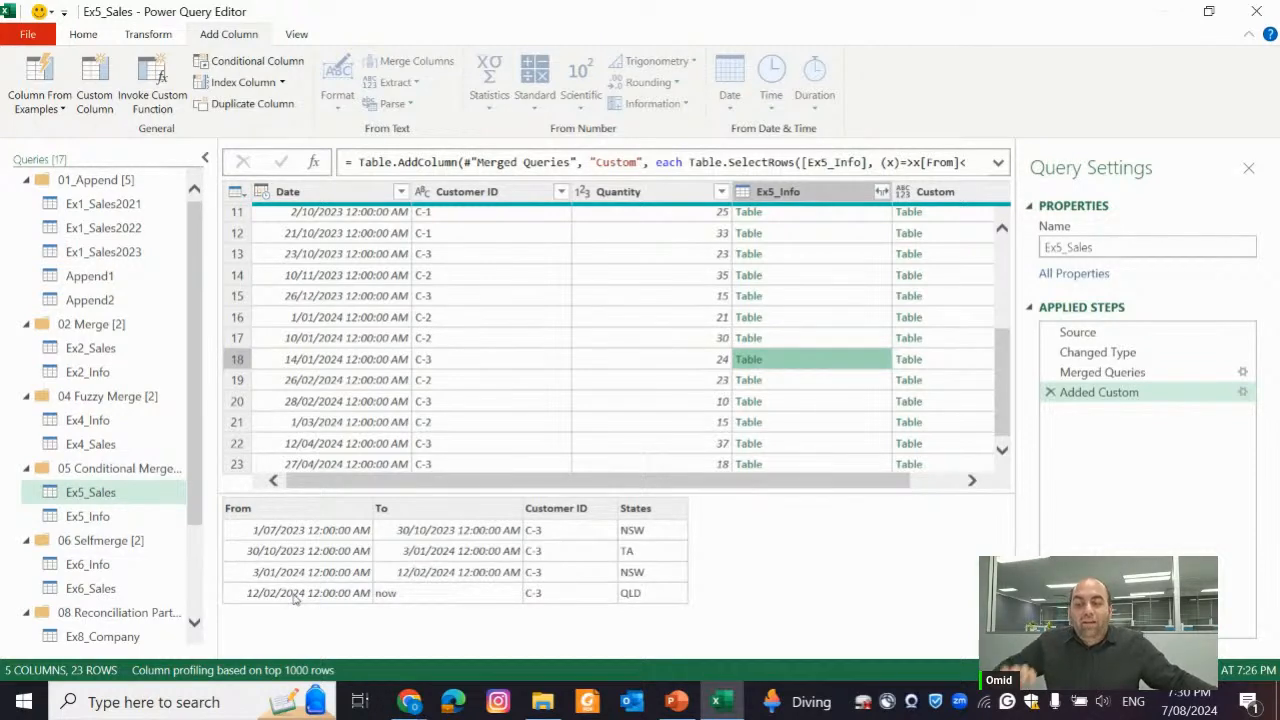
# Preview row 18's filtered table in the Custom column alongside its sale Date
pyautogui.click(948, 362)
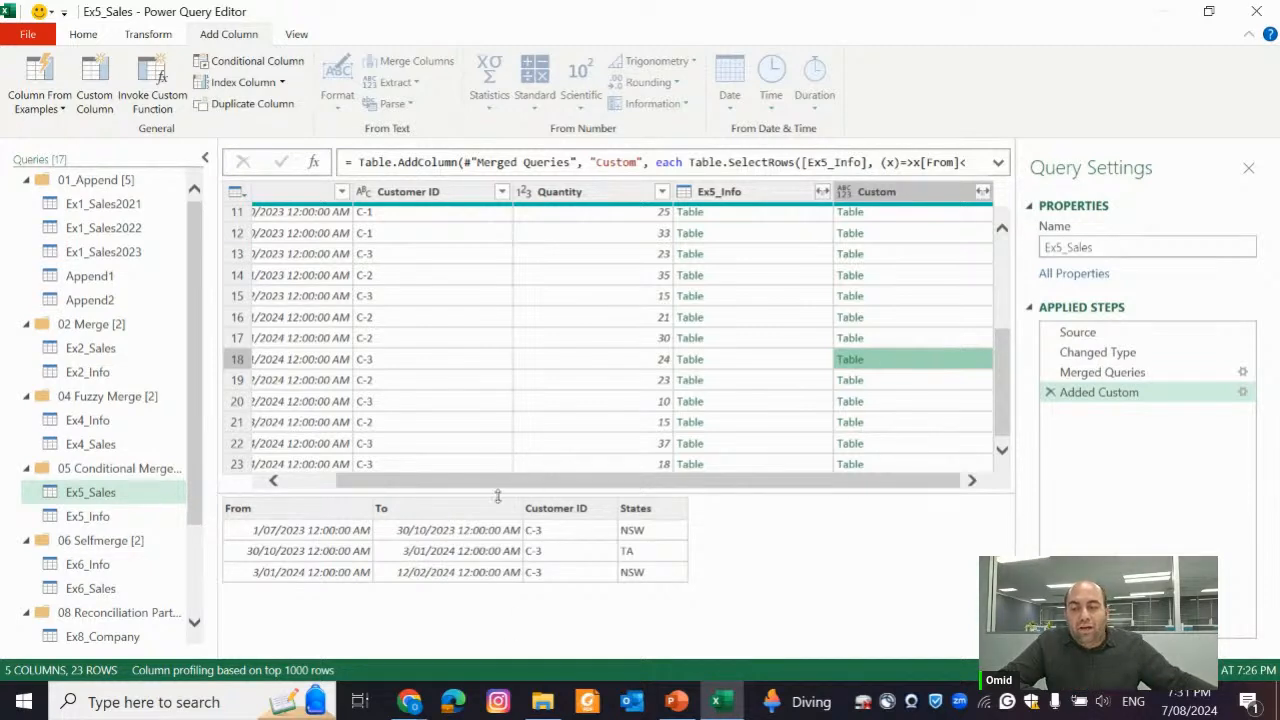
pyautogui.moveTo(727, 480); pyautogui.dragTo(591, 480)
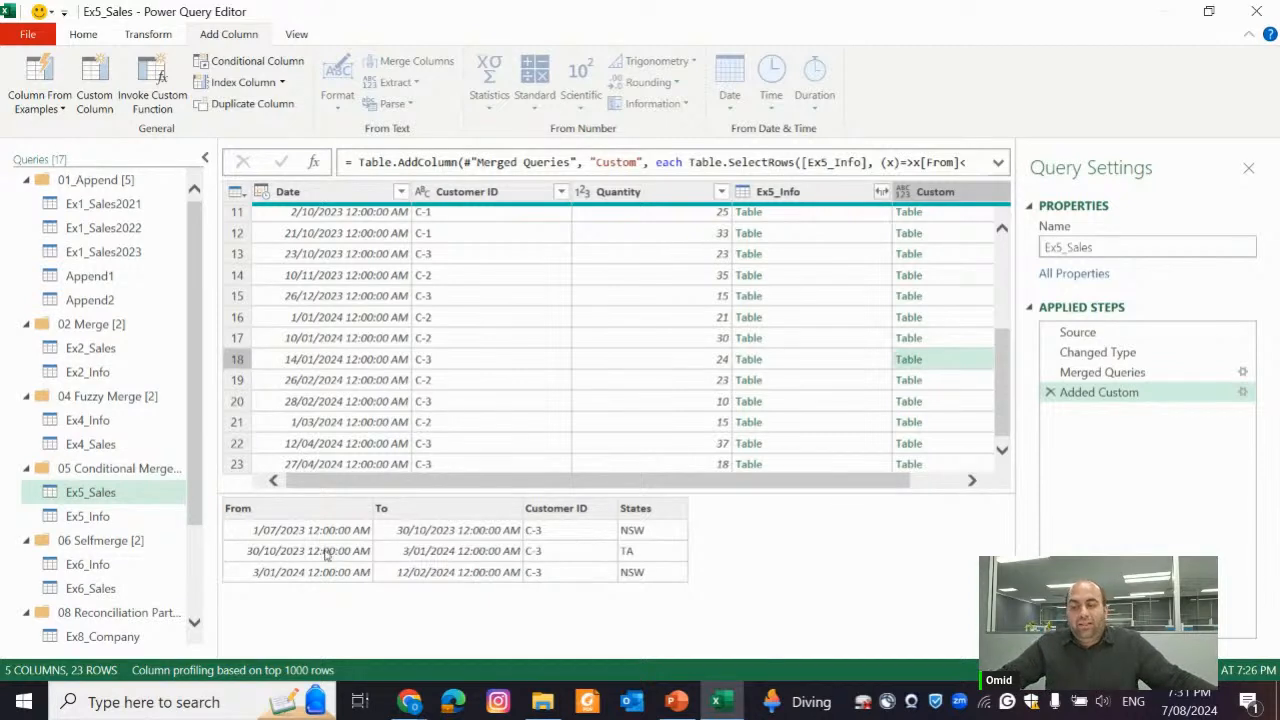
# Edit the Added Custom formula, inserting Table.Last( in front of Table.SelectRows
pyautogui.click(1242, 392)
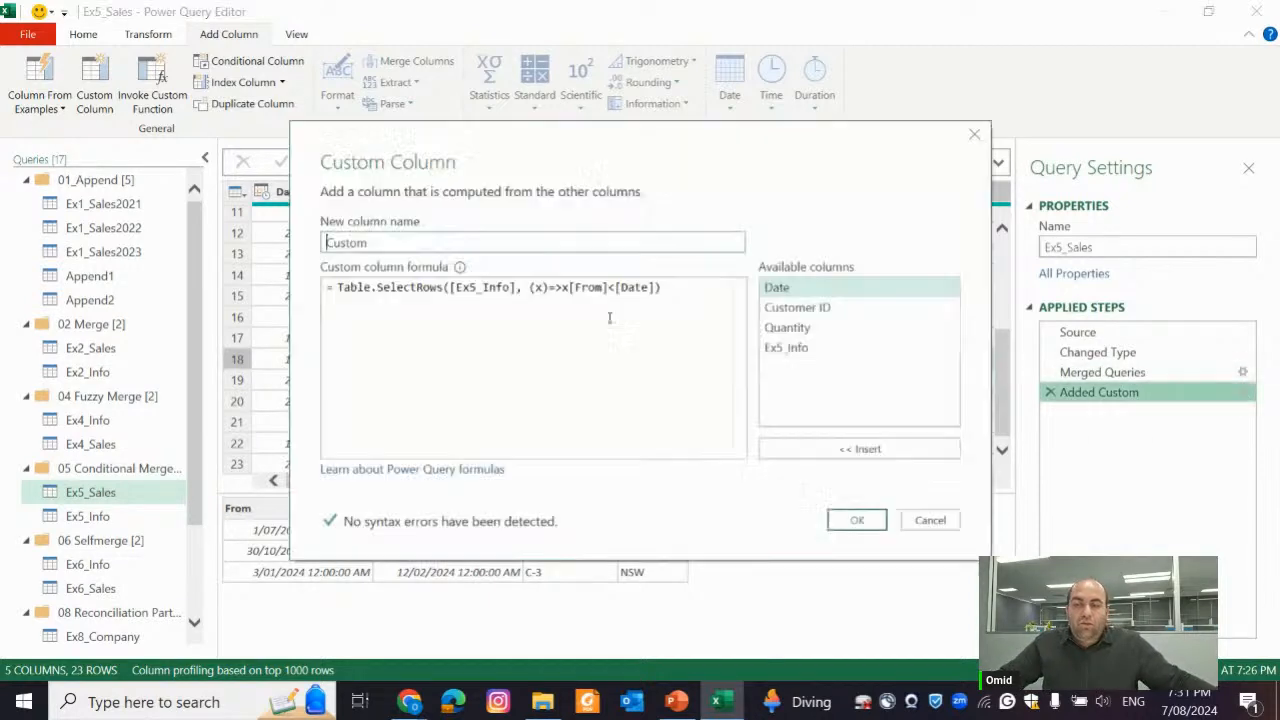
pyautogui.click(517, 363)
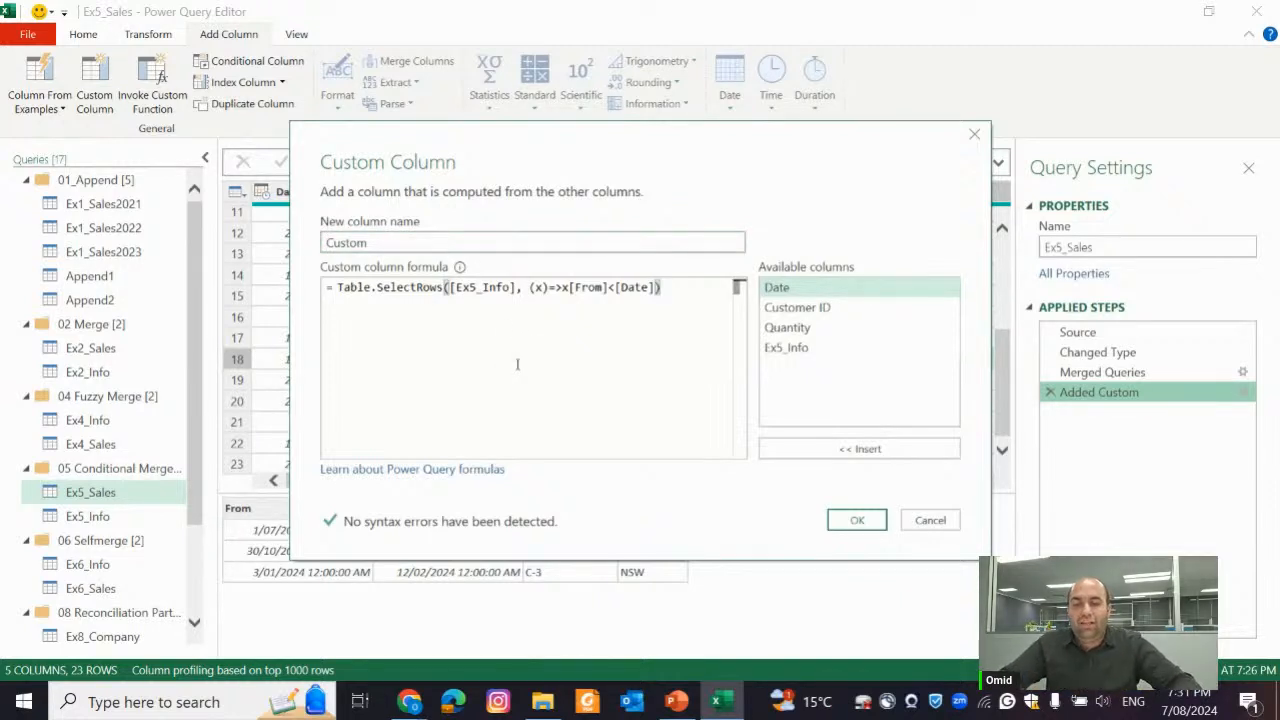
pyautogui.hotkey('ctrl', 'Left')
pyautogui.hotkey('ctrl', 'Left')
pyautogui.hotkey('ctrl', 'Left')
pyautogui.hotkey('ctrl', 'Left')
pyautogui.hotkey('ctrl', 'Left')
pyautogui.hotkey('ctrl', 'Left')
pyautogui.hotkey('ctrl', 'Left')
pyautogui.hotkey('ctrl', 'Left')
pyautogui.hotkey('ctrl', 'Left')
pyautogui.hotkey('ctrl', 'Left')
pyautogui.hotkey('ctrl', 'Left')
pyautogui.hotkey('ctrl', 'Left')
pyautogui.hotkey('ctrl', 'Left')
pyautogui.hotkey('ctrl', 'Left')
pyautogui.hotkey('ctrl', 'Left')
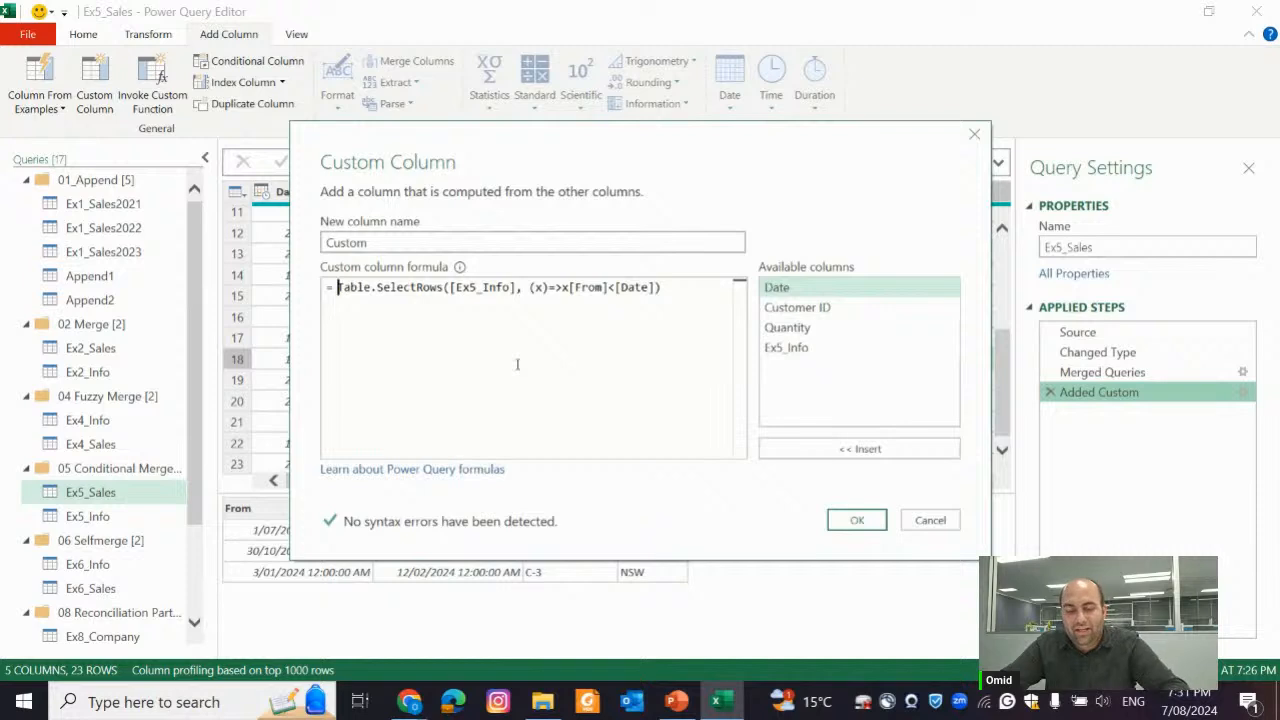
pyautogui.write('Table.')
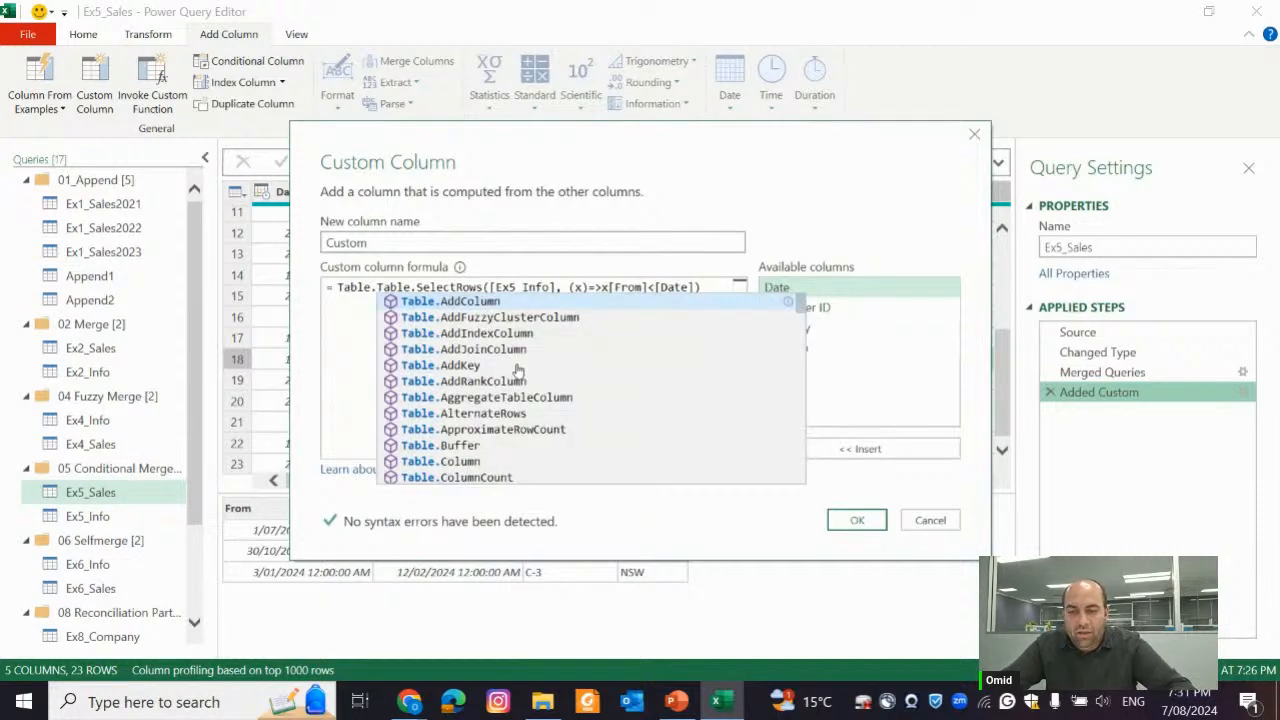
pyautogui.write('Last')
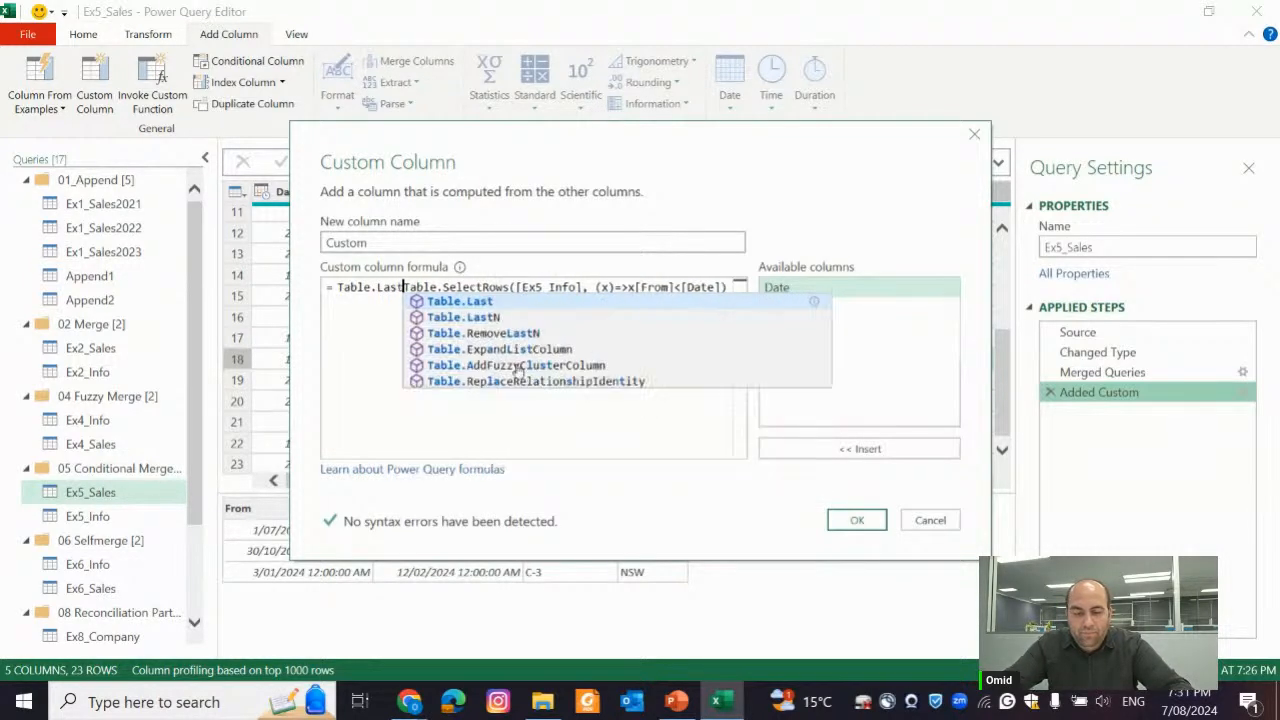
pyautogui.write('(Table')
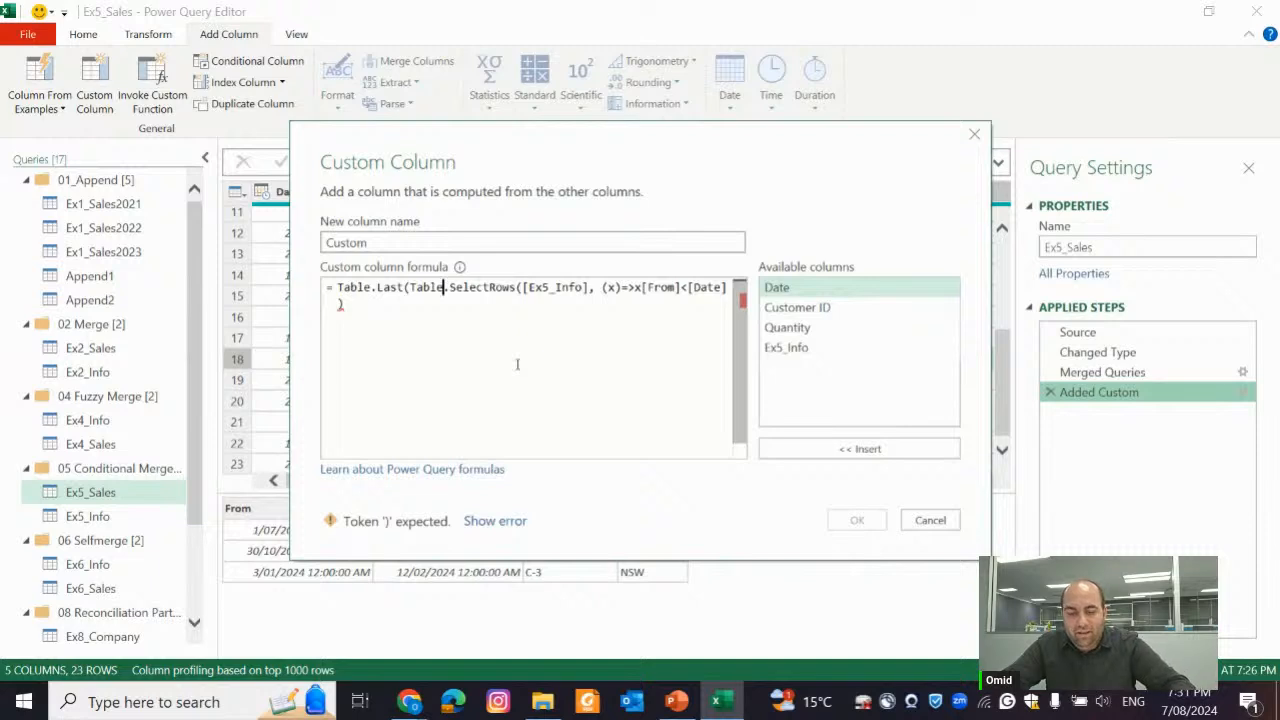
pyautogui.write(')')
# Undo the latest formula edits, re-enter Table.Last( before Table.SelectRows, and add its closing parenthesis at the end of the formula
pyautogui.hotkey('ctrl', 'z')
pyautogui.hotkey('ctrl', 'z')
pyautogui.hotkey('ctrl', 'z')
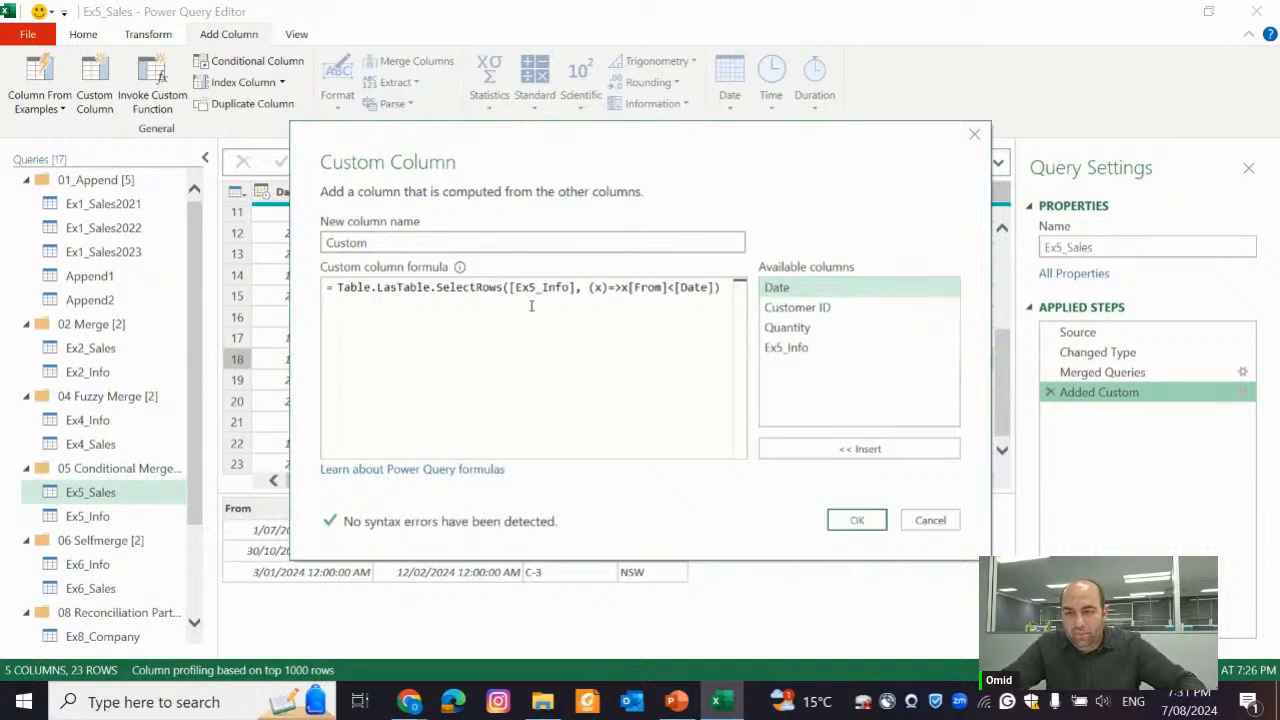
pyautogui.press('End')
pyautogui.press('Left')
pyautogui.press('Left')
pyautogui.press('Left')
pyautogui.press('Left')
pyautogui.press('Left')
pyautogui.press('Left')
pyautogui.press('Left')
pyautogui.press('Left')
pyautogui.press('Left')
pyautogui.press('Left')
pyautogui.press('Left')
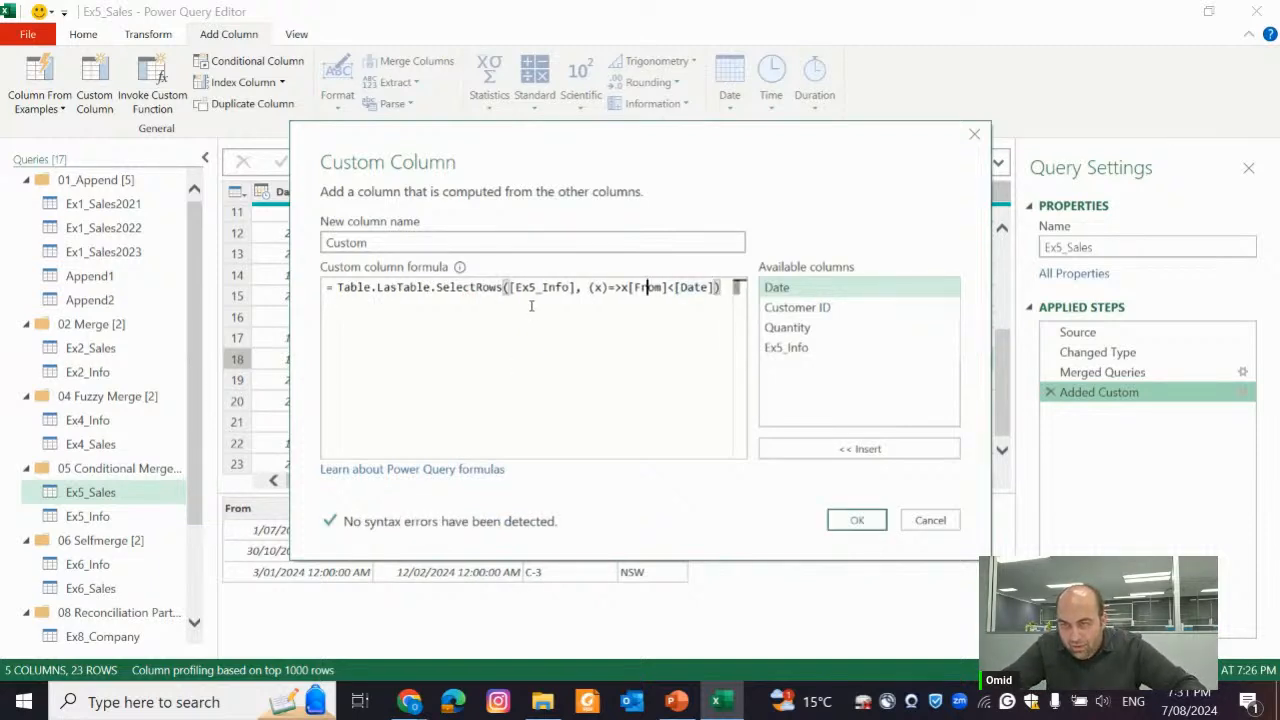
pyautogui.press('Left')
pyautogui.press('Left')
pyautogui.press('Left')
pyautogui.press('Left')
pyautogui.press('Left')
pyautogui.press('Left')
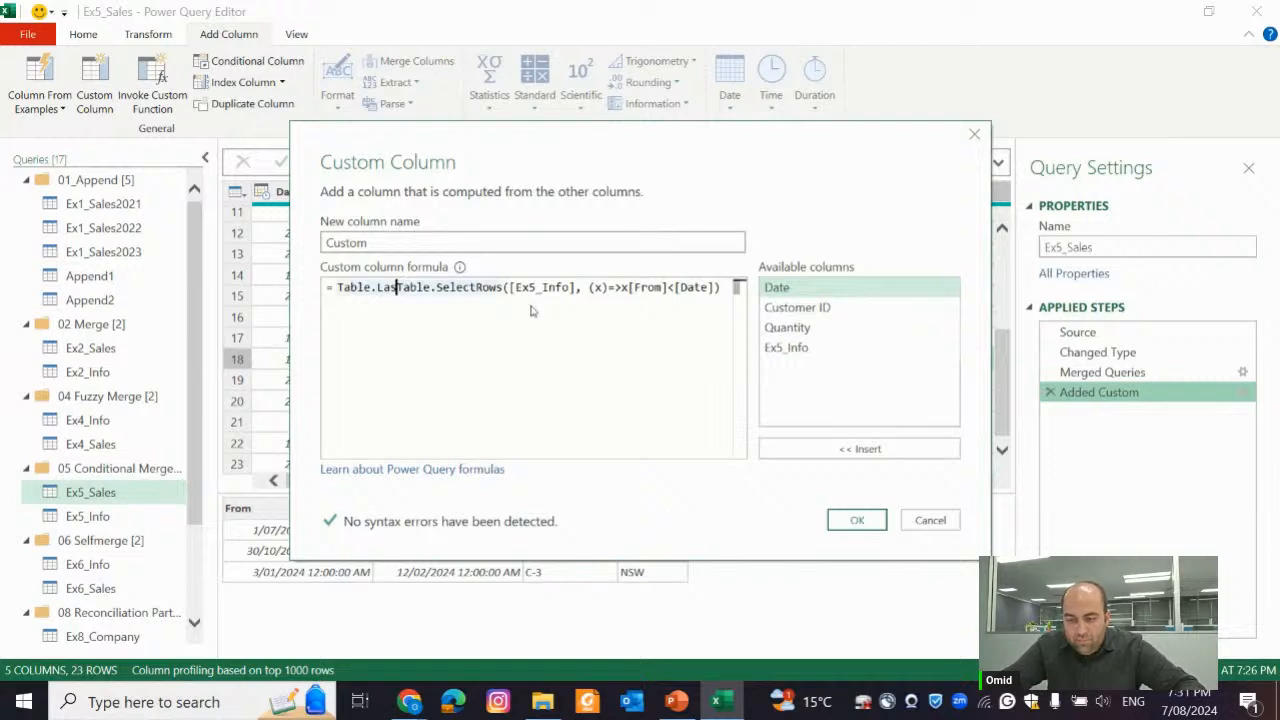
pyautogui.write('t(')
pyautogui.press('Down')
pyautogui.press('Down')
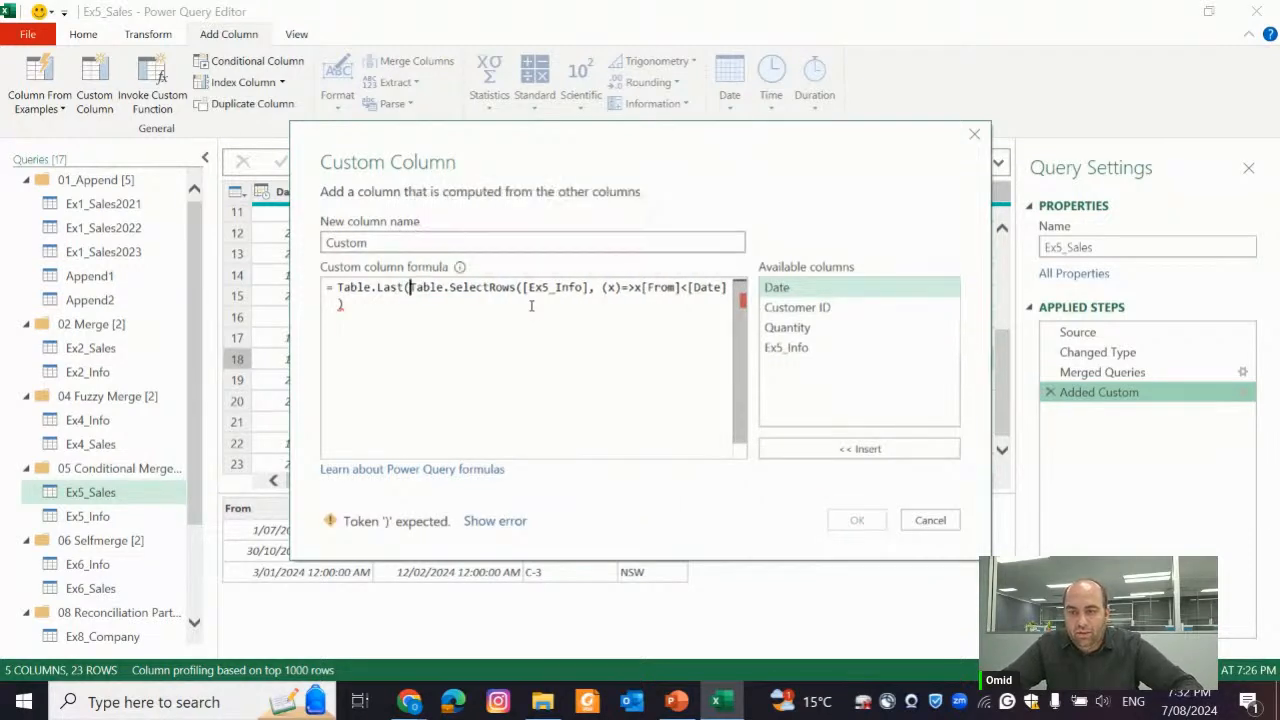
pyautogui.write(')')
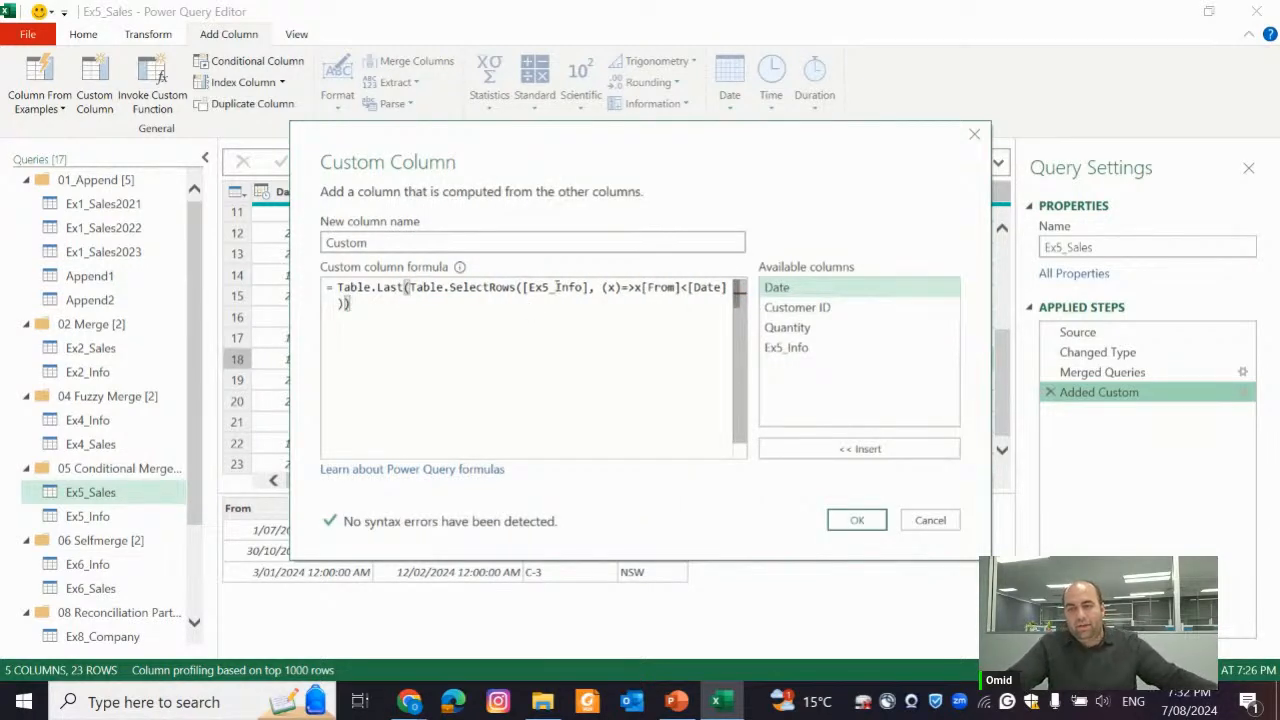
# Place the Table.SelectRows expression and the final closing parenthesis on separate lines, and apply the Custom column formula
pyautogui.click(408, 287)
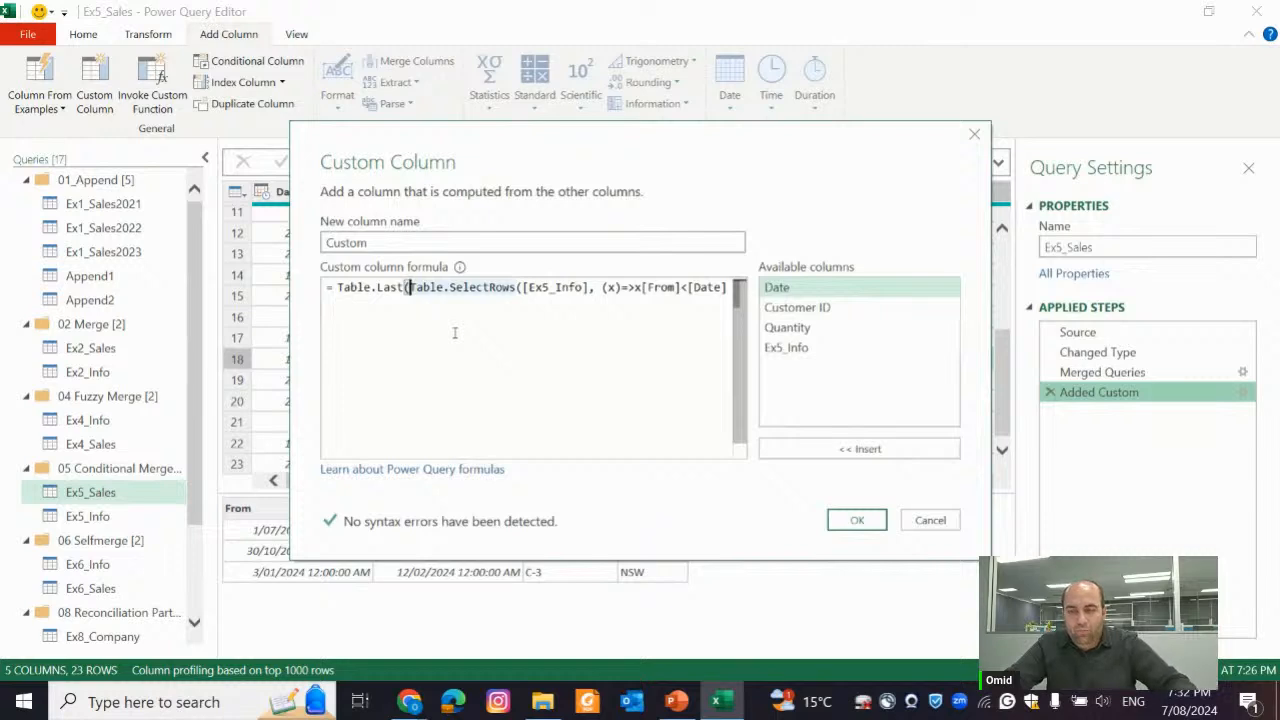
pyautogui.press('Return')
pyautogui.press('Right')
pyautogui.press('Right')
pyautogui.press('Right')
pyautogui.press('Right')
pyautogui.press('Right')
pyautogui.press('Right')
pyautogui.press('Right')
pyautogui.press('Right')
pyautogui.press('Right')
pyautogui.press('Right')
pyautogui.press('Right')
pyautogui.press('Right')
pyautogui.press('Right')
pyautogui.press('Right')
pyautogui.press('Right')
pyautogui.press('Right')
pyautogui.press('Right')
pyautogui.press('Right')
pyautogui.press('Right')
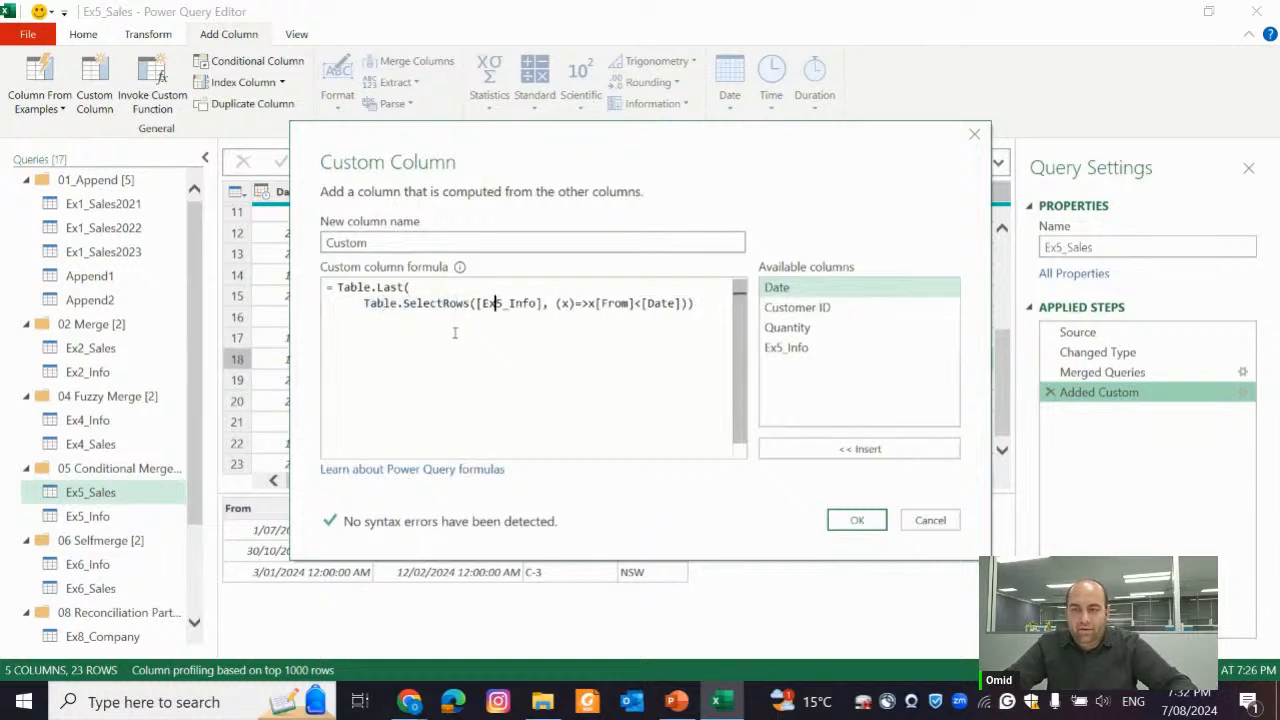
pyautogui.press('Right')
pyautogui.press('Right')
pyautogui.press('Right')
pyautogui.press('Return')
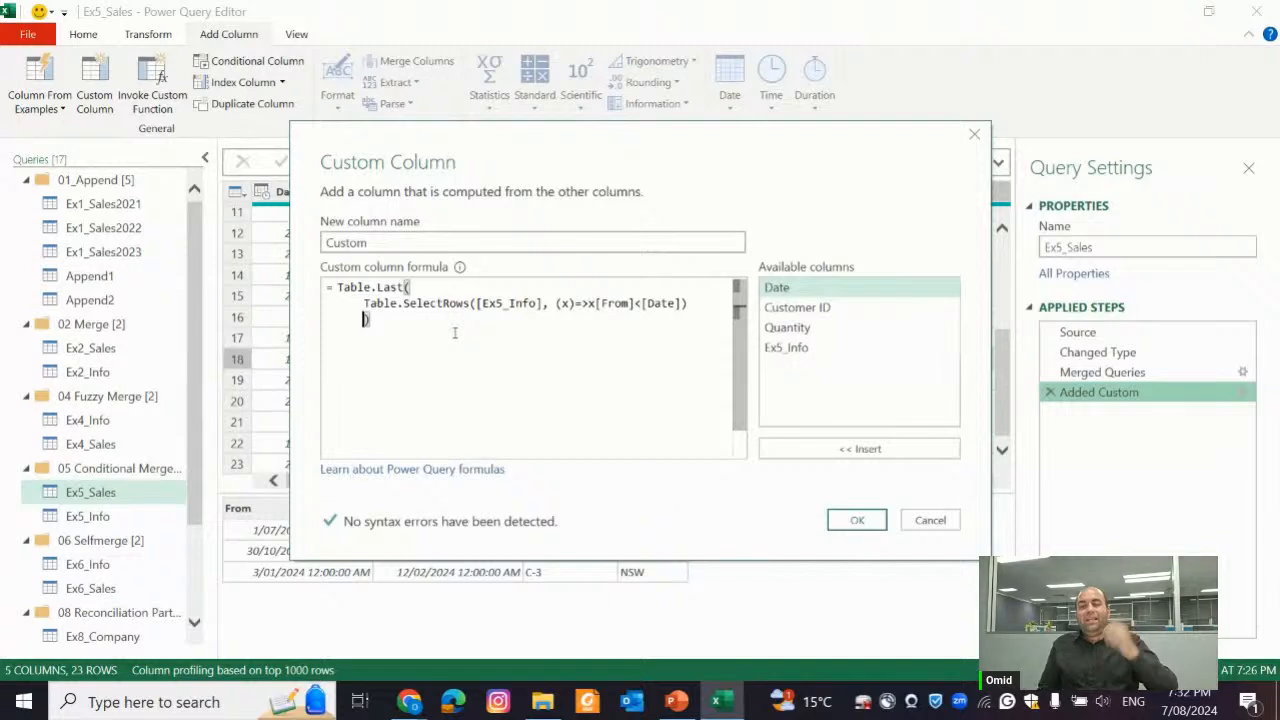
pyautogui.click(856, 520)
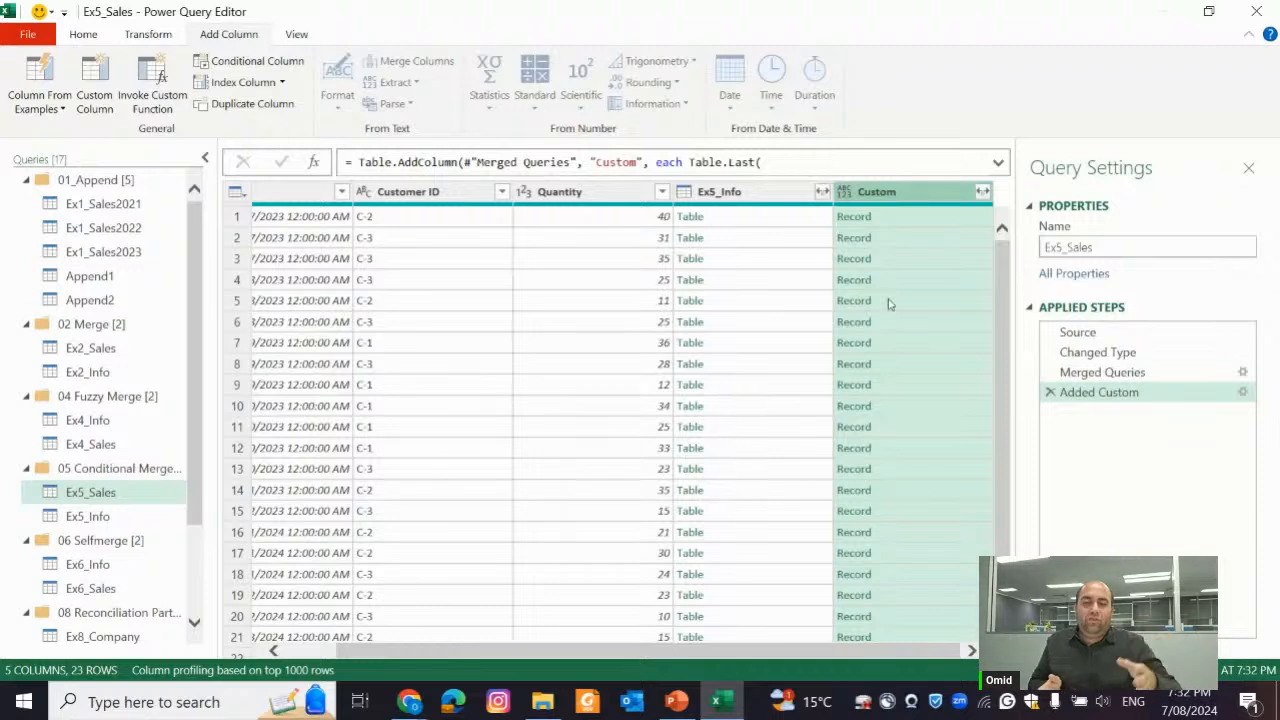
# Change Table.Last to Table.LastN with a count of 1 in the Added Custom formula, and apply it
pyautogui.click(1242, 393)
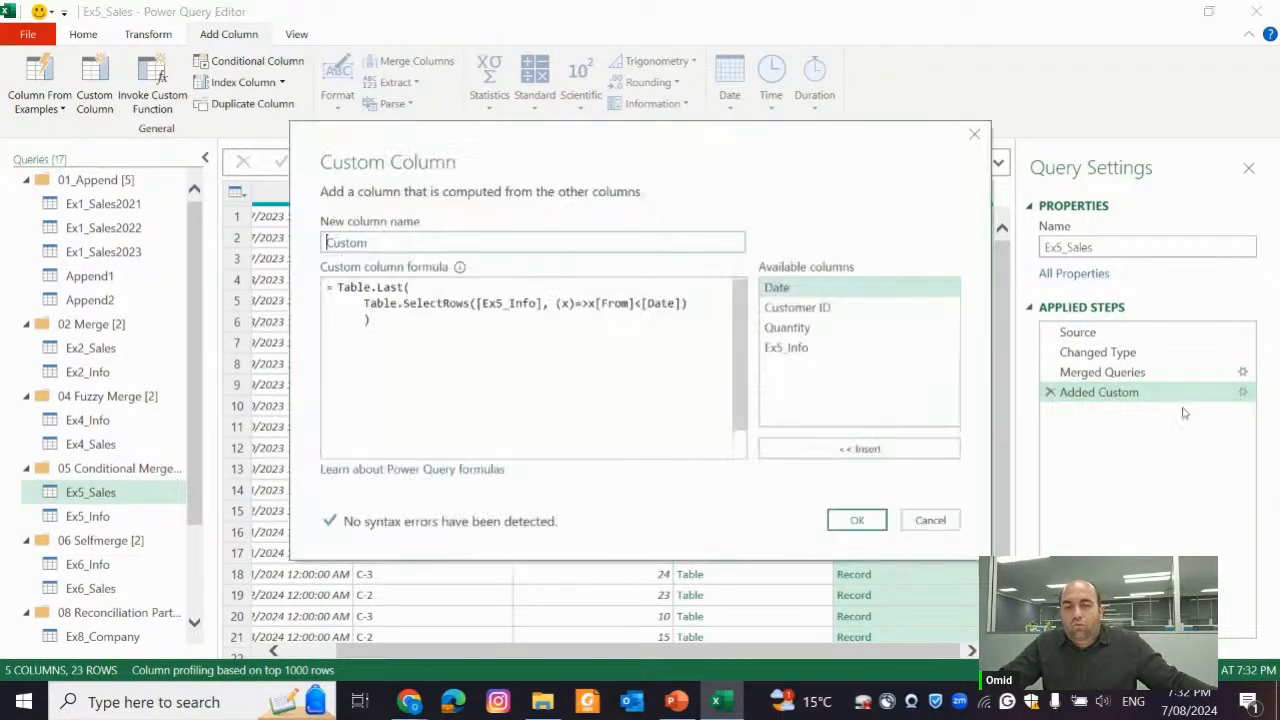
pyautogui.click(406, 288)
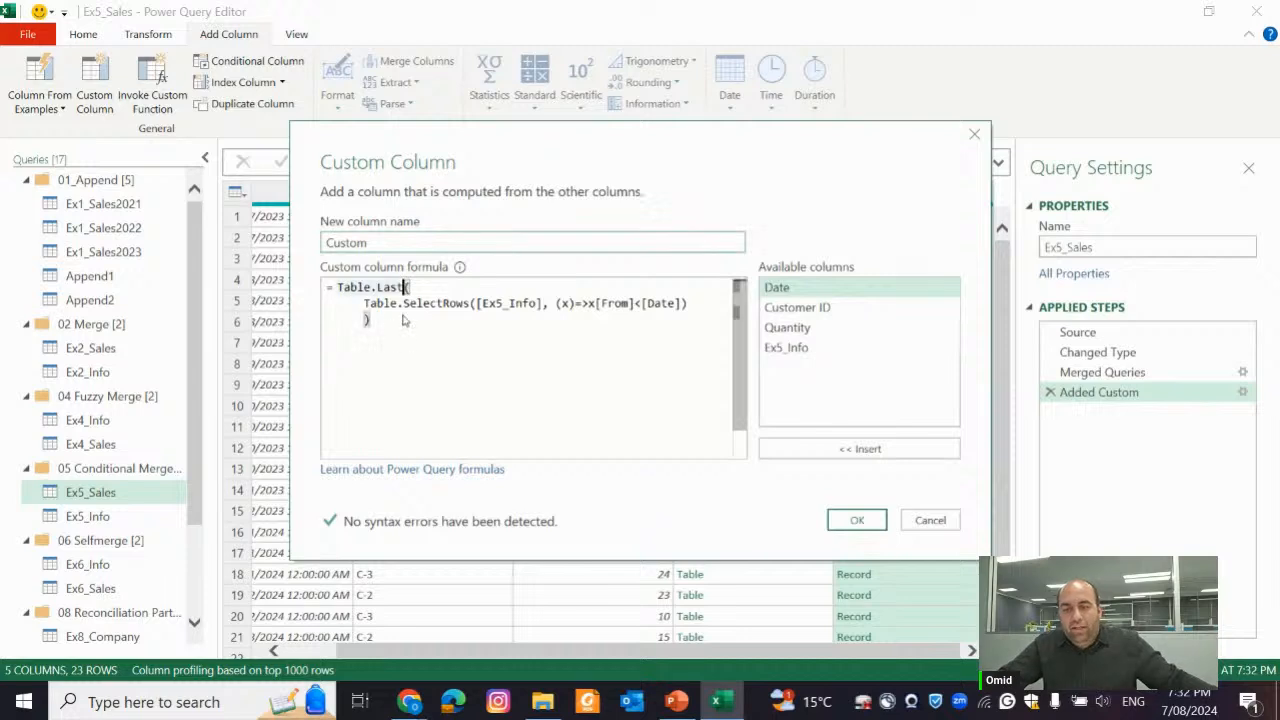
pyautogui.write('N')
pyautogui.press('Down')
pyautogui.press('Down')
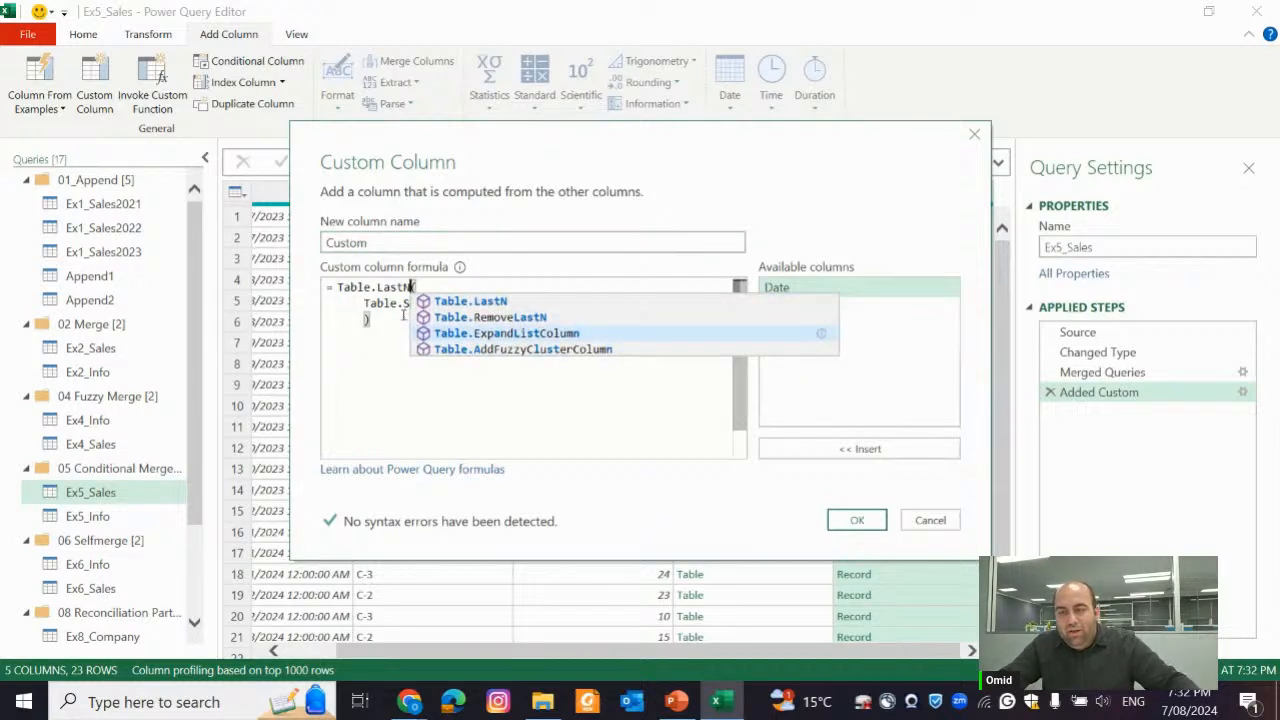
pyautogui.press('Escape')
pyautogui.click(393, 330)
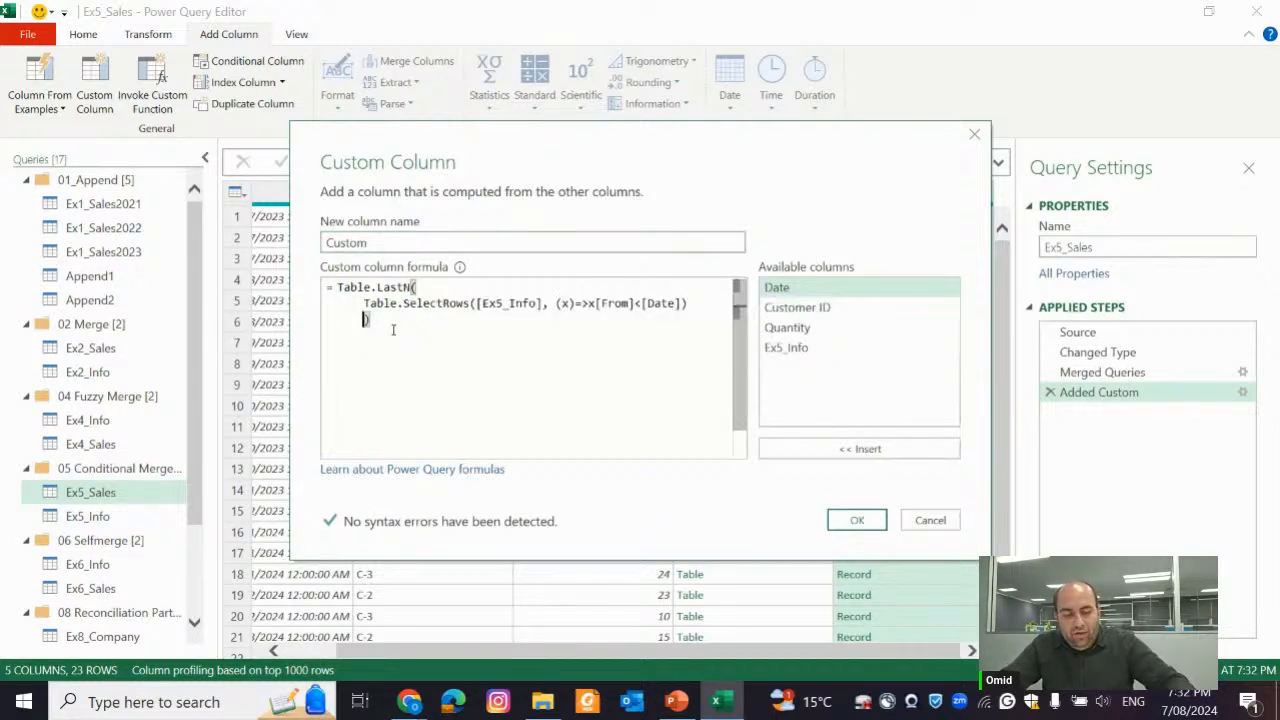
pyautogui.click(856, 519)
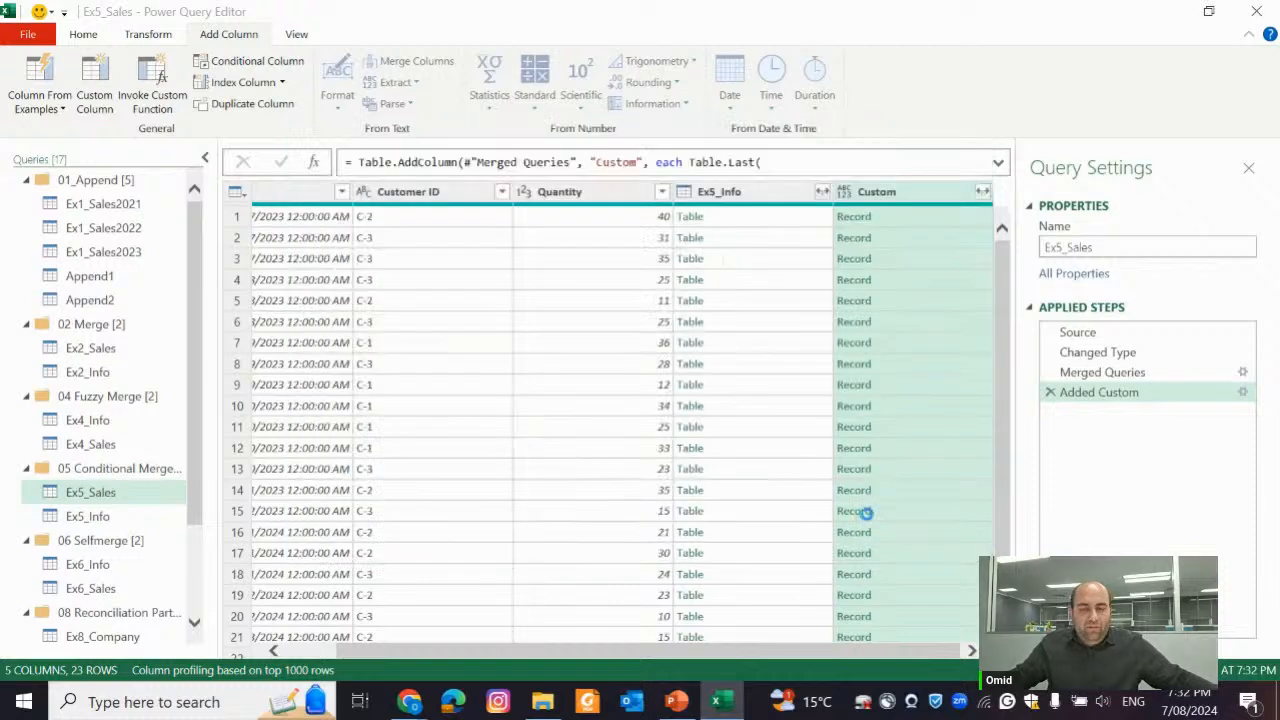
# Preview the nested tables of the Custom column in several rows, including rows 7, 18, 19 and 20
pyautogui.click(931, 284)
pyautogui.click(934, 345)
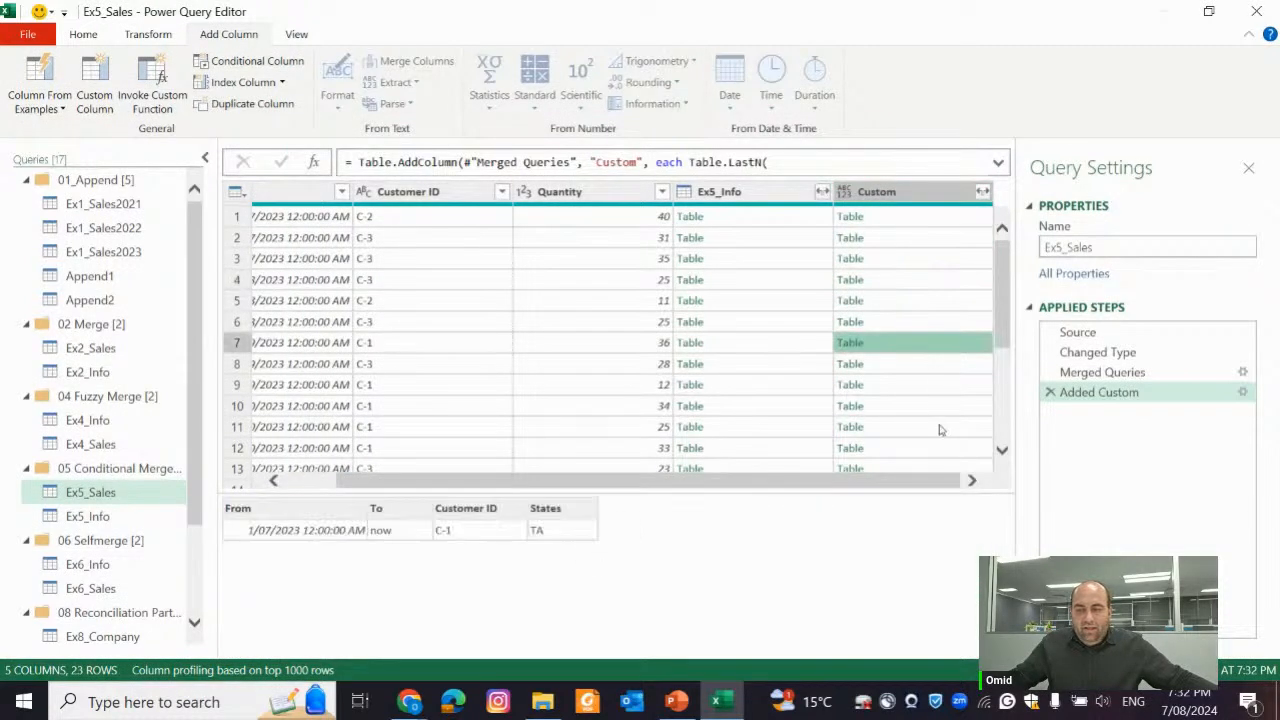
pyautogui.click(940, 427)
pyautogui.scroll(-3, 925, 390)
pyautogui.click(920, 370)
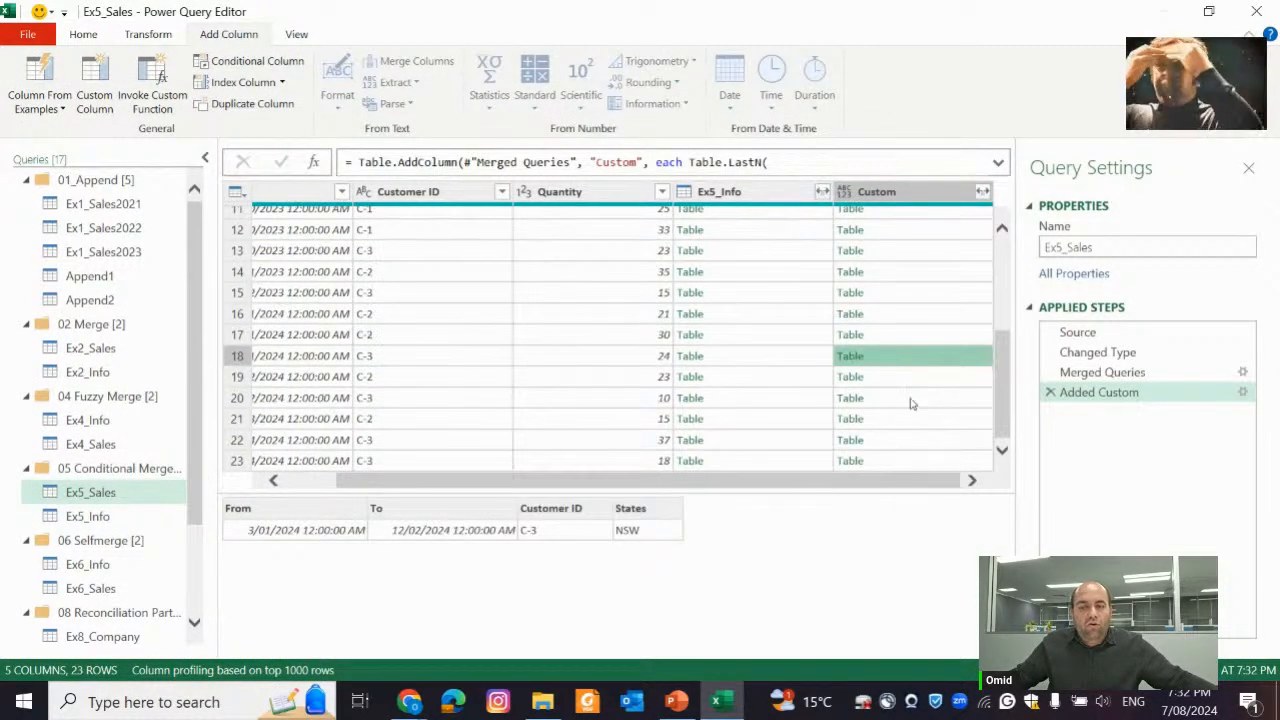
pyautogui.click(905, 385)
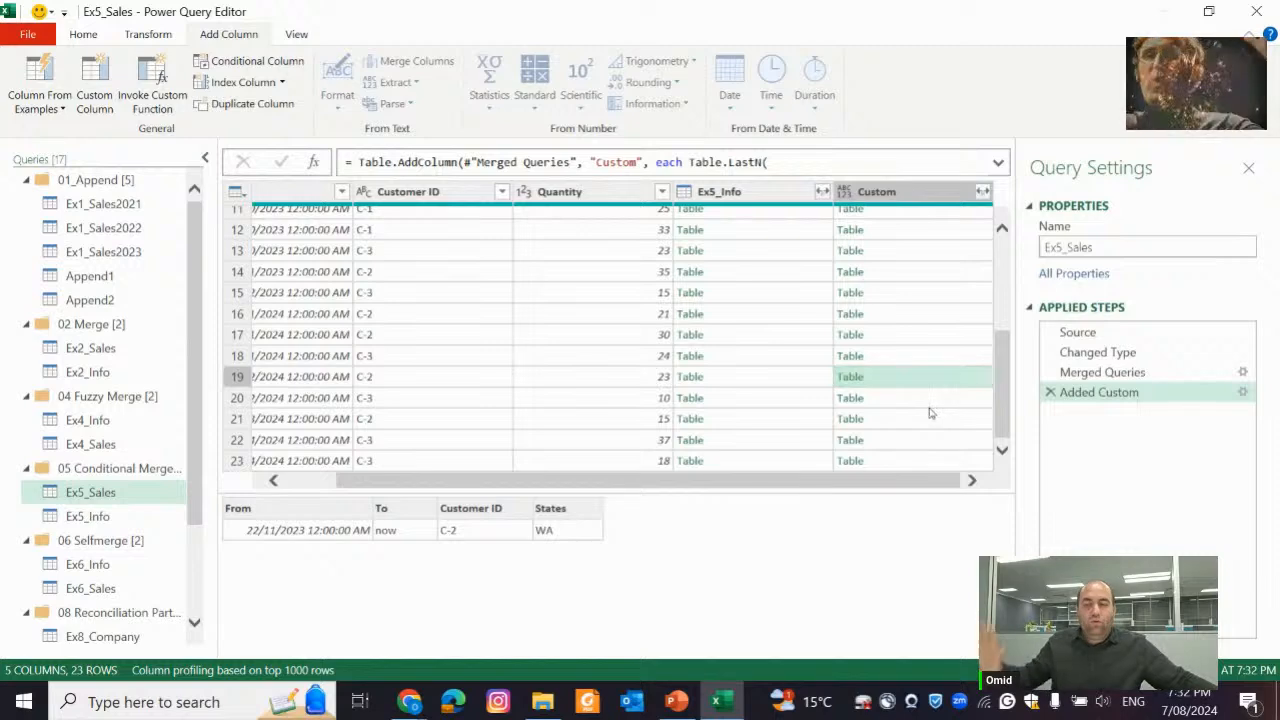
pyautogui.click(924, 403)
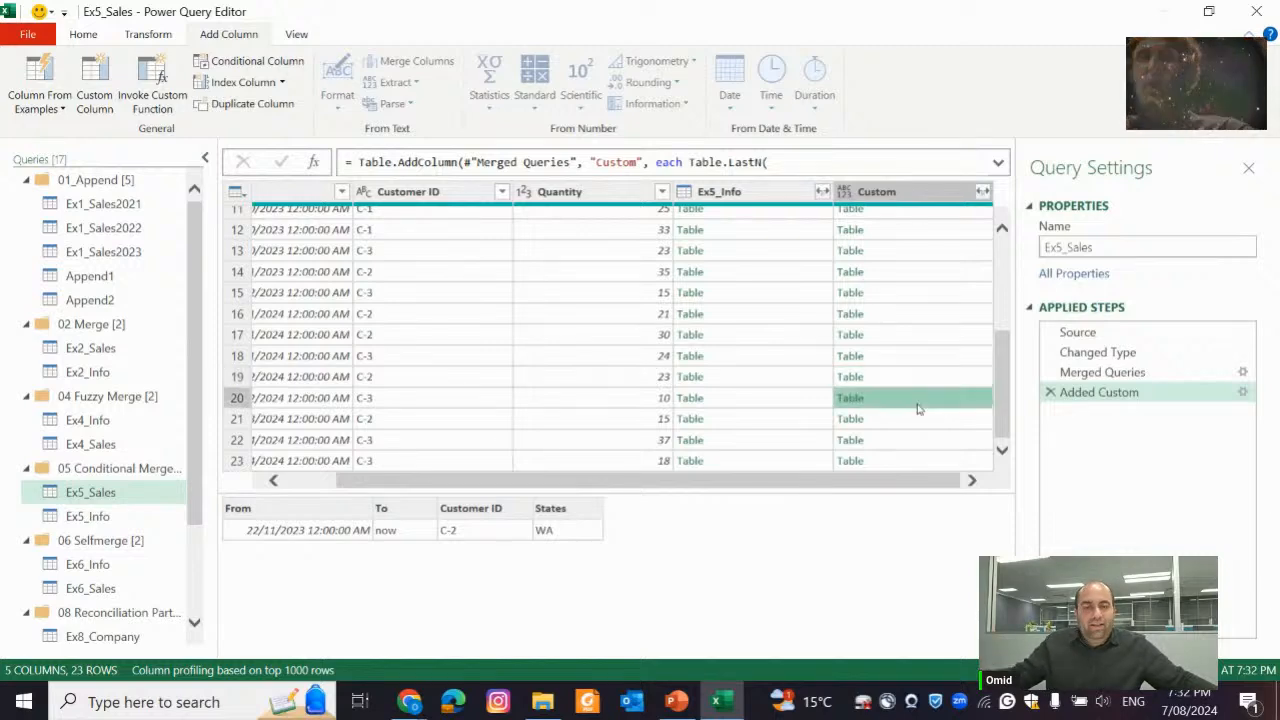
# Remove the count argument ,1 and change Table.LastN back to Table.Last in the Added Custom formula, and apply it
pyautogui.click(1241, 393)
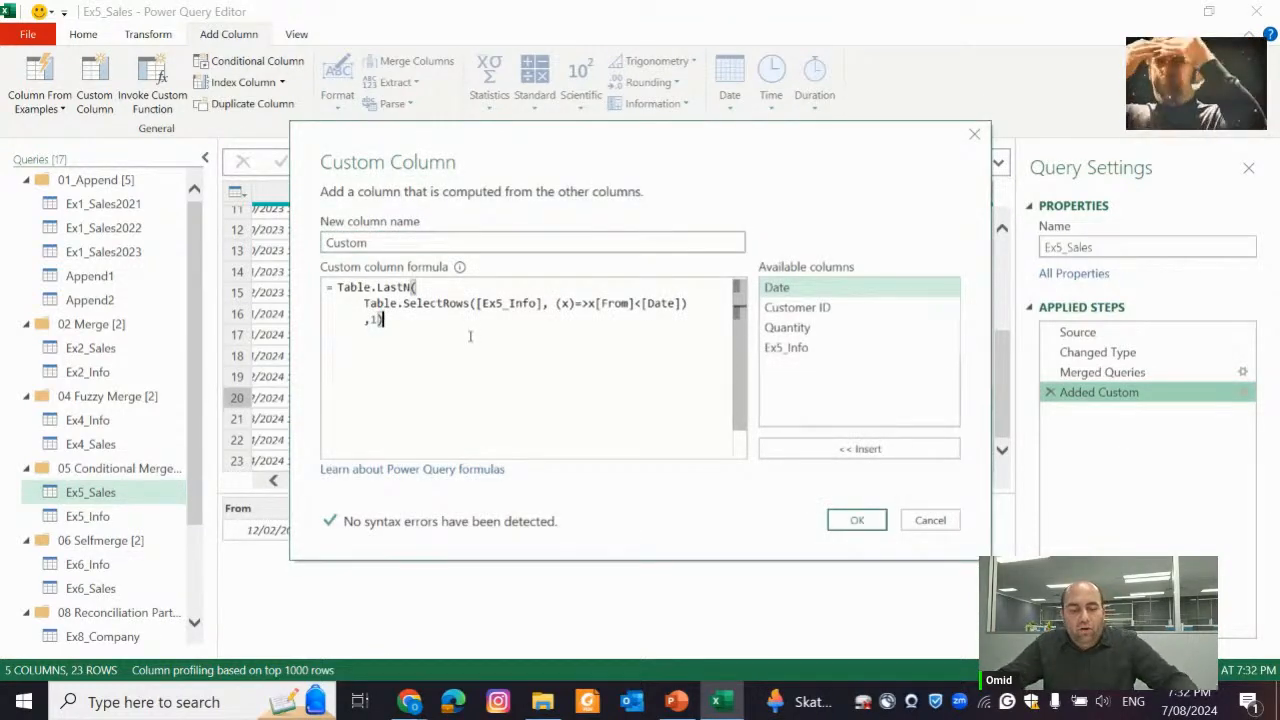
pyautogui.press('Left')
pyautogui.press('BackSpace')
pyautogui.press('BackSpace')
pyautogui.press('Up')
pyautogui.press('Up')
pyautogui.press('Right')
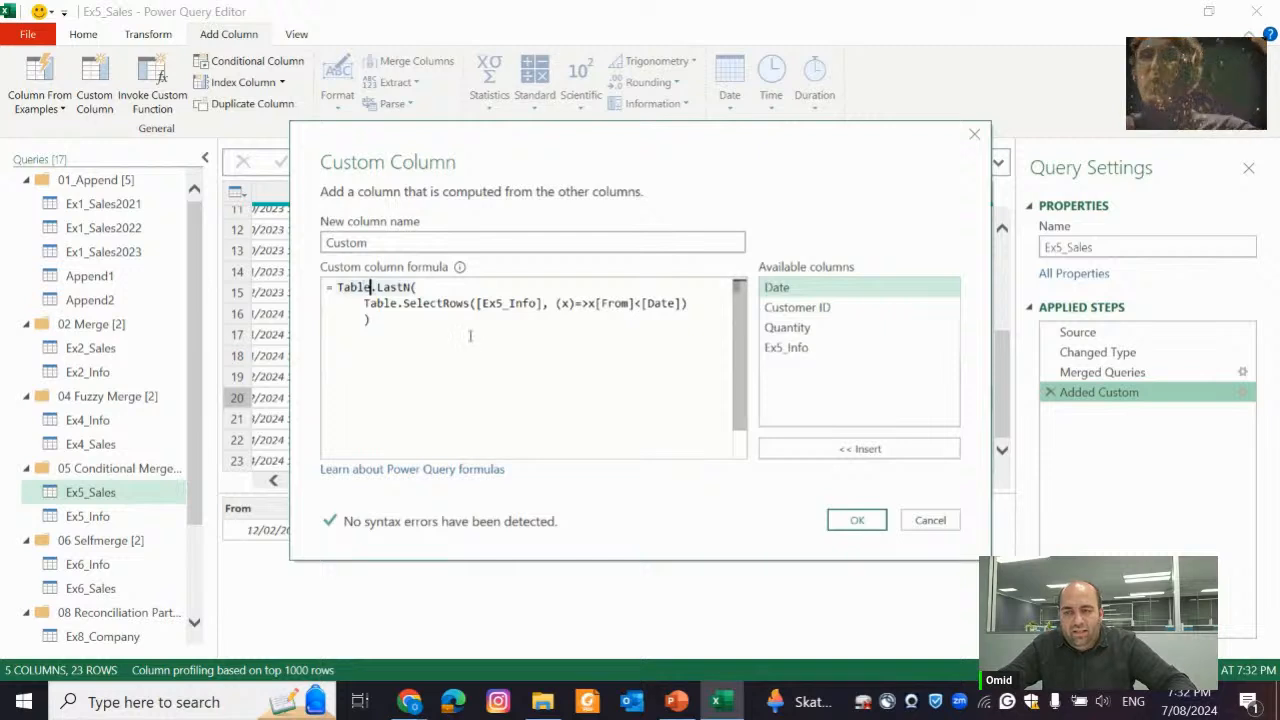
pyautogui.press('Right')
pyautogui.press('Right')
pyautogui.press('Right')
pyautogui.press('Right')
pyautogui.press('Right')
pyautogui.press('BackSpace')
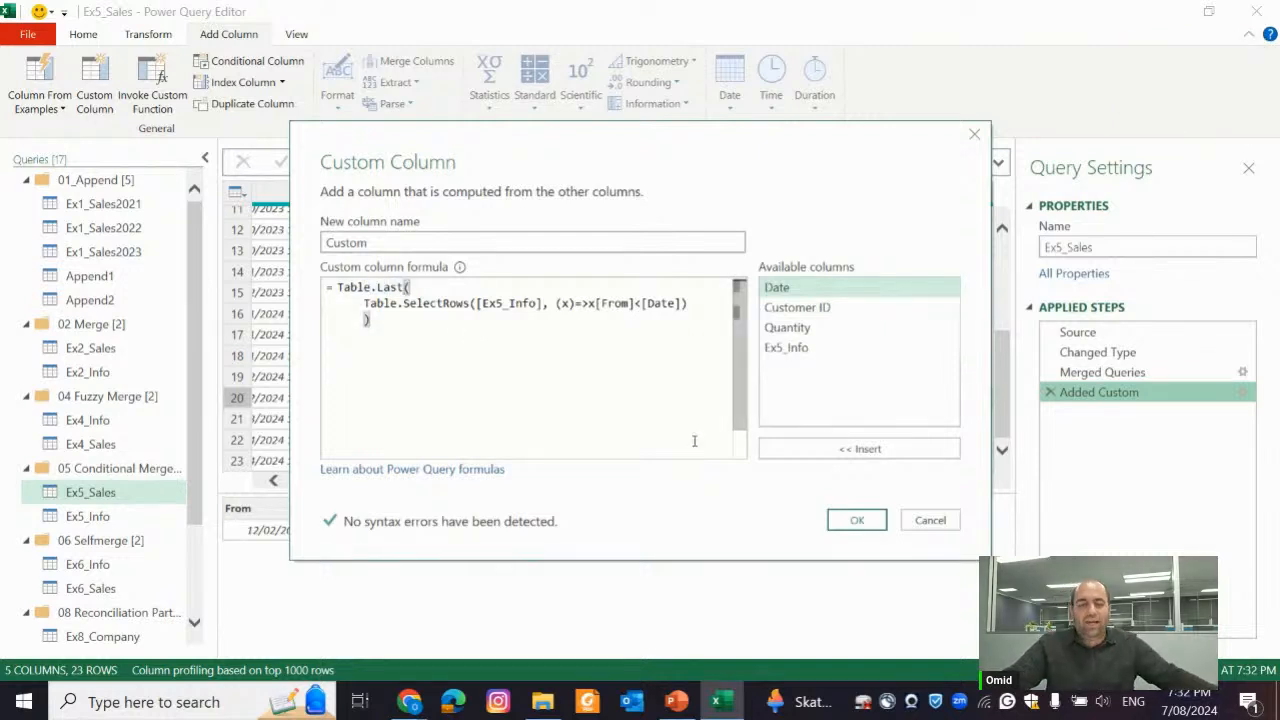
pyautogui.click(855, 519)
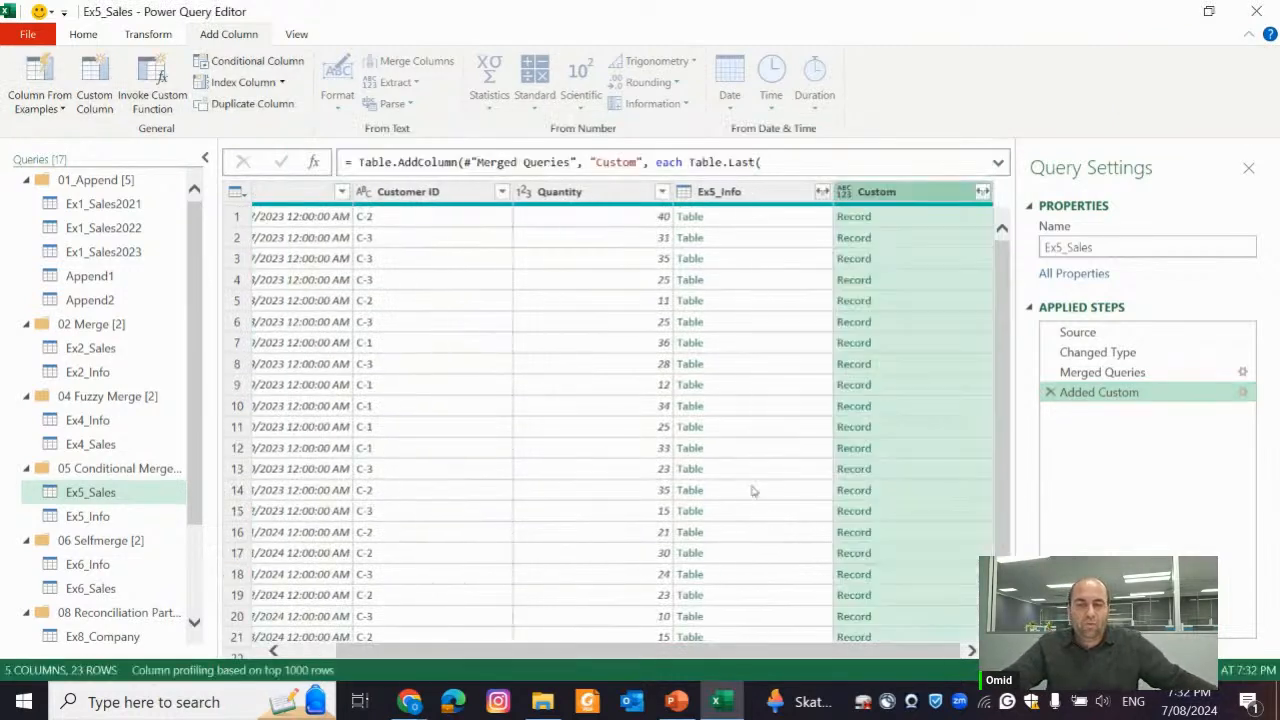
# Preview the records of rows 3 and 17 in the Custom column
pyautogui.click(948, 263)
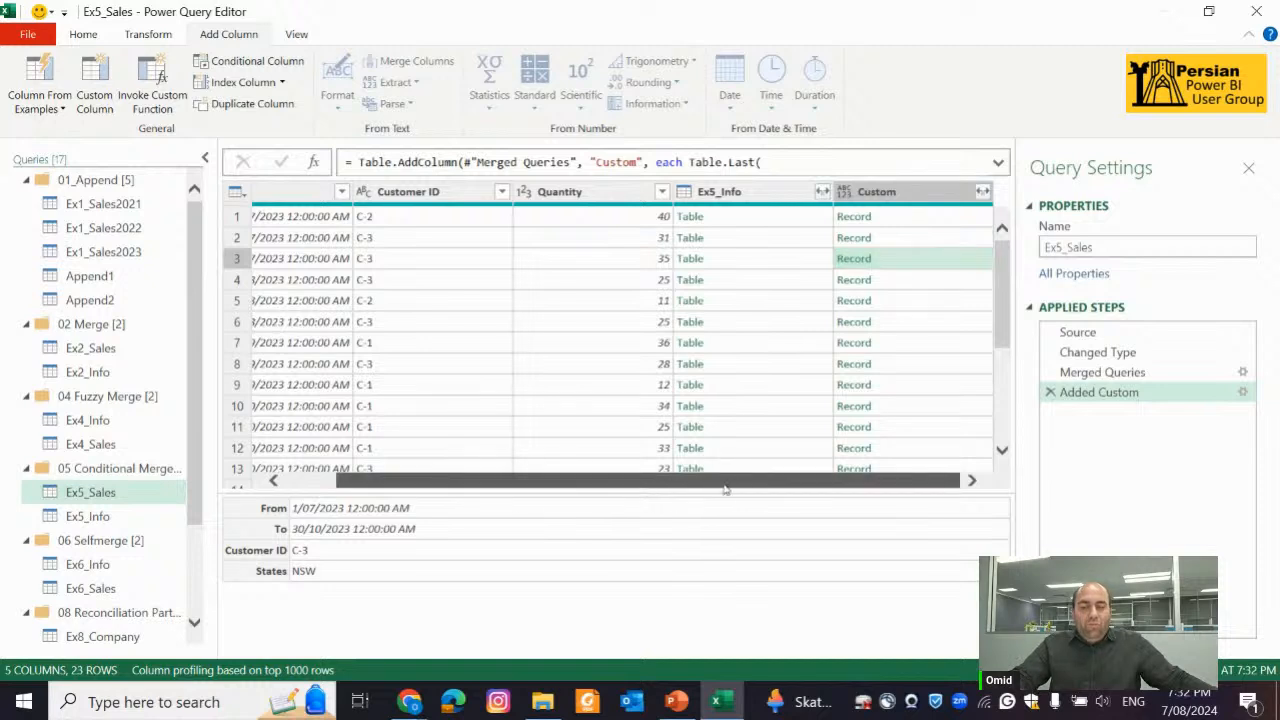
pyautogui.scroll(-4, 918, 330)
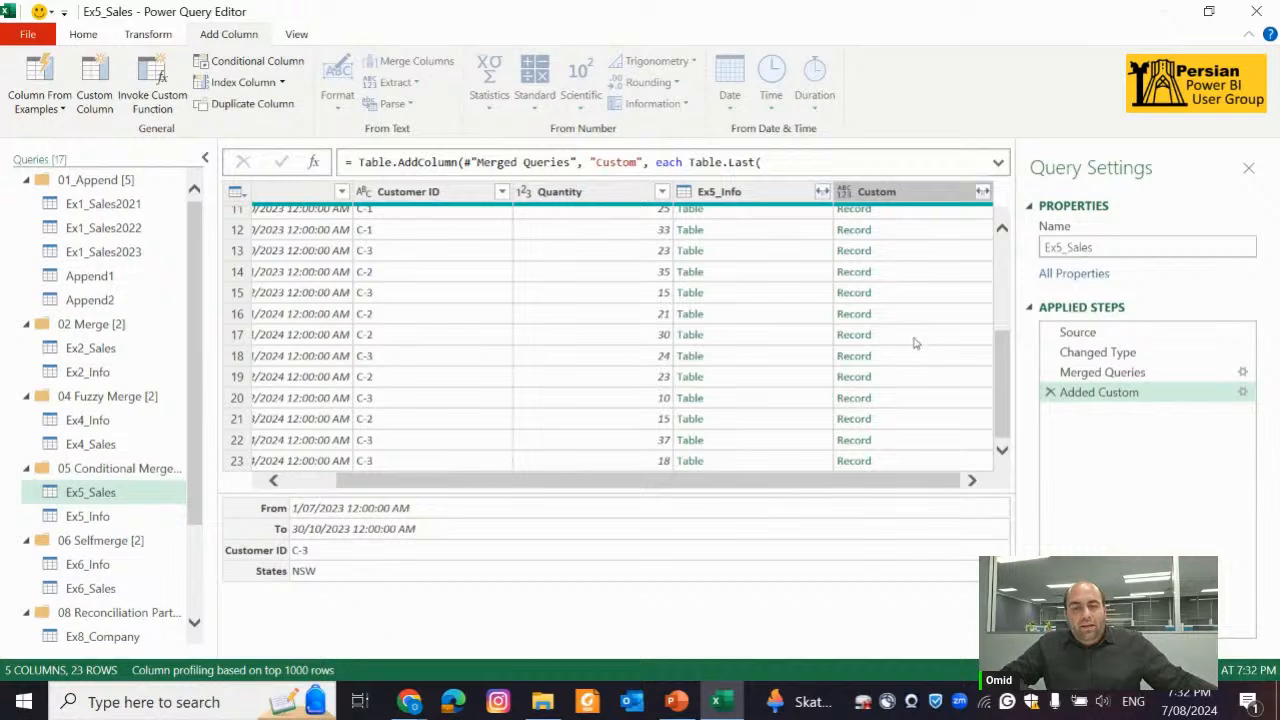
pyautogui.click(912, 337)
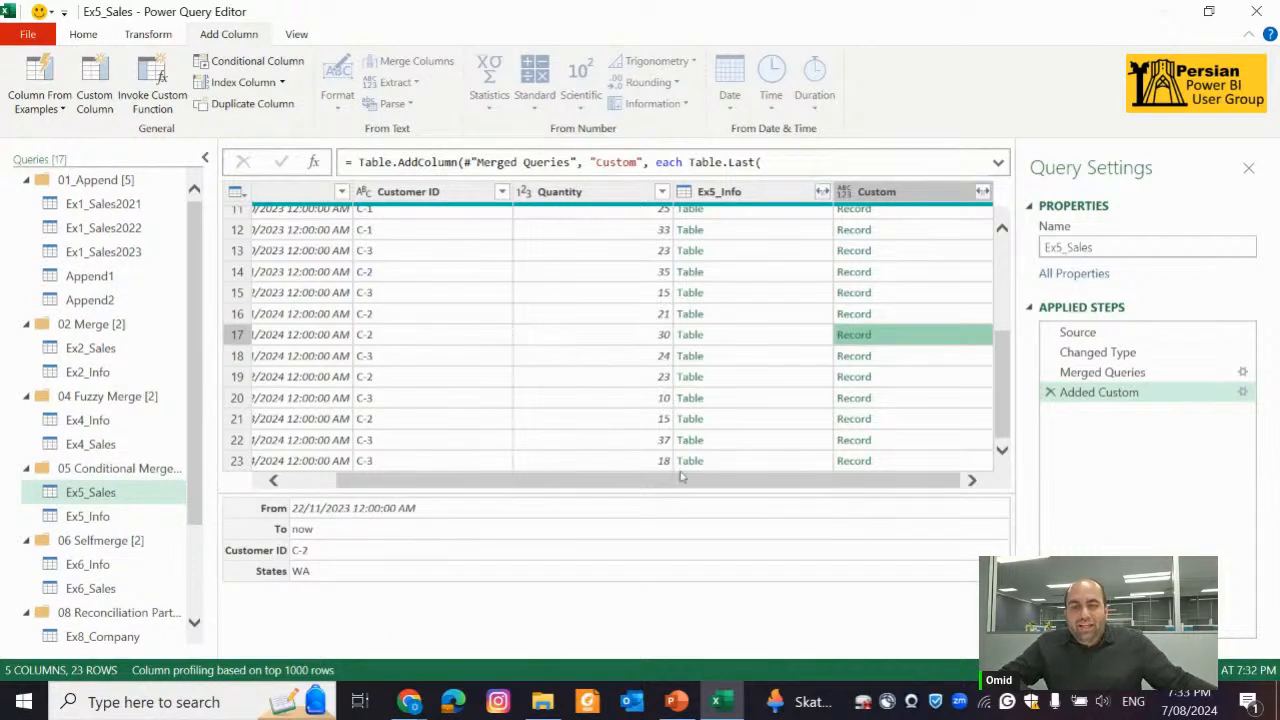
# Preview row 6's nested Ex5_Info table to compare its date ranges with the sale Date
pyautogui.moveTo(681, 480); pyautogui.dragTo(622, 477)
pyautogui.scroll(1, 749, 340)
pyautogui.scroll(2, 749, 340)
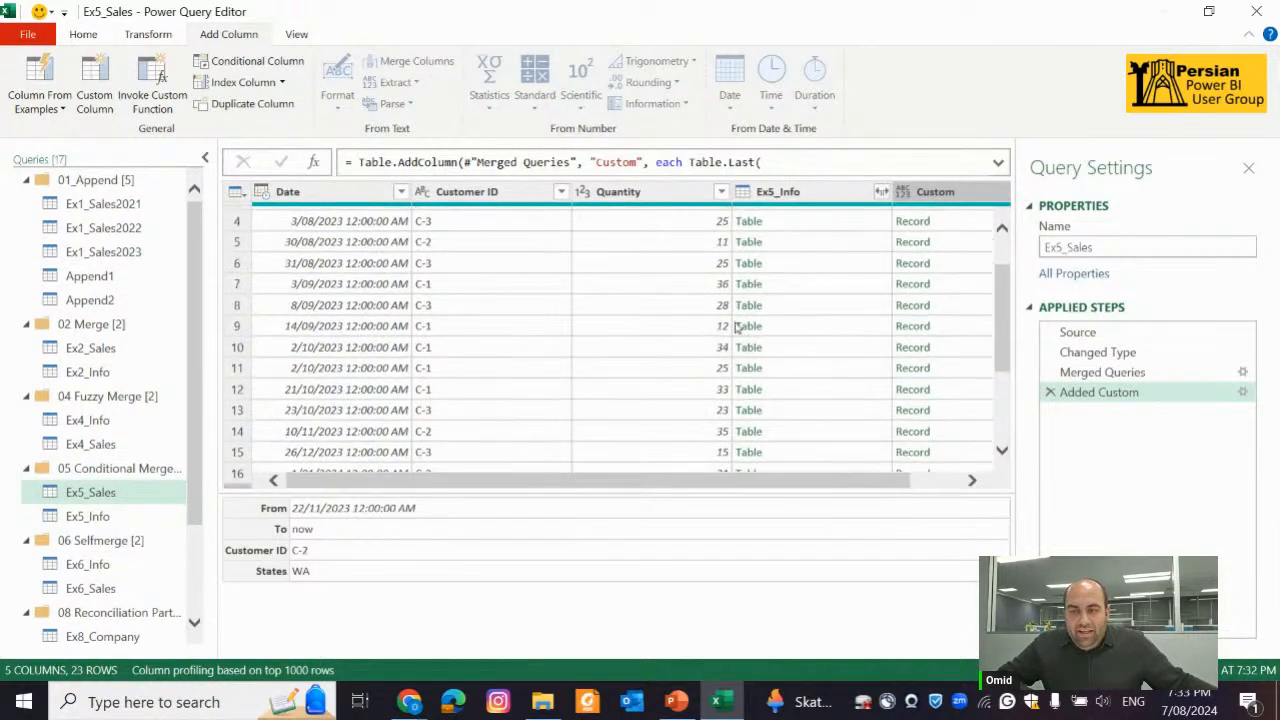
pyautogui.click(809, 265)
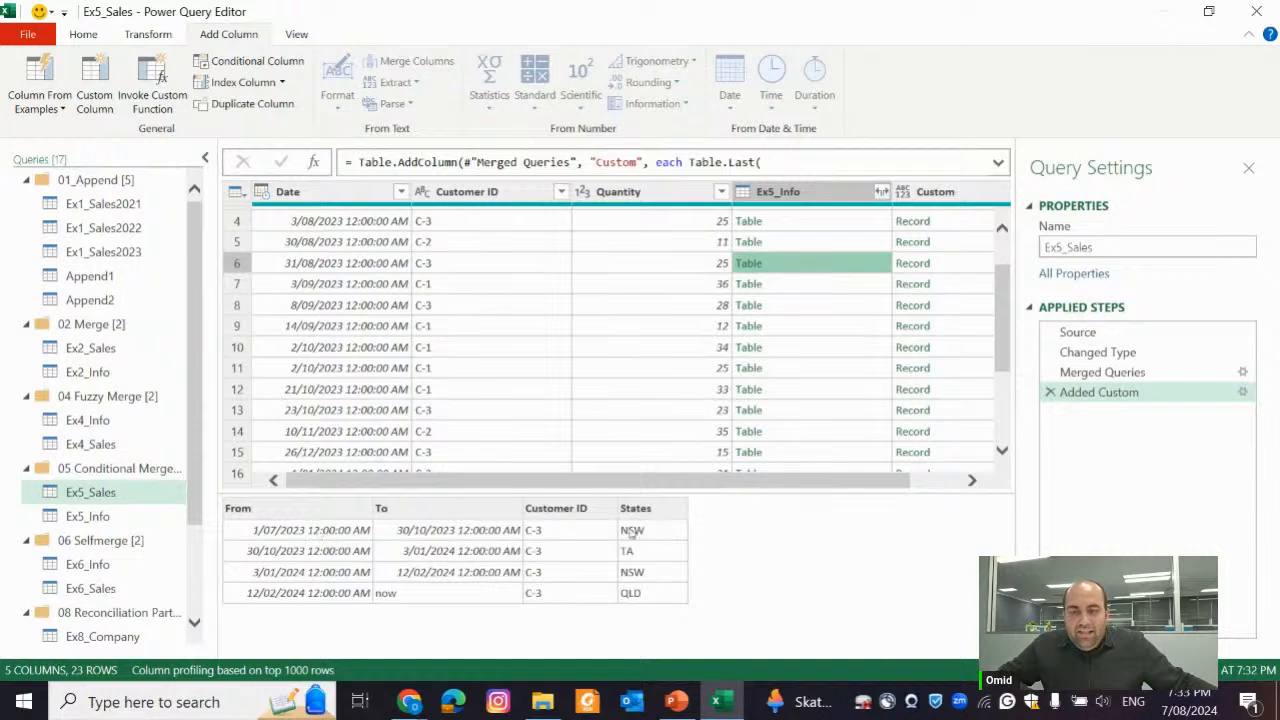
# Preview row 6's record in the Custom column, and compare row 13's nested Ex5_Info table with its record
pyautogui.click(941, 266)
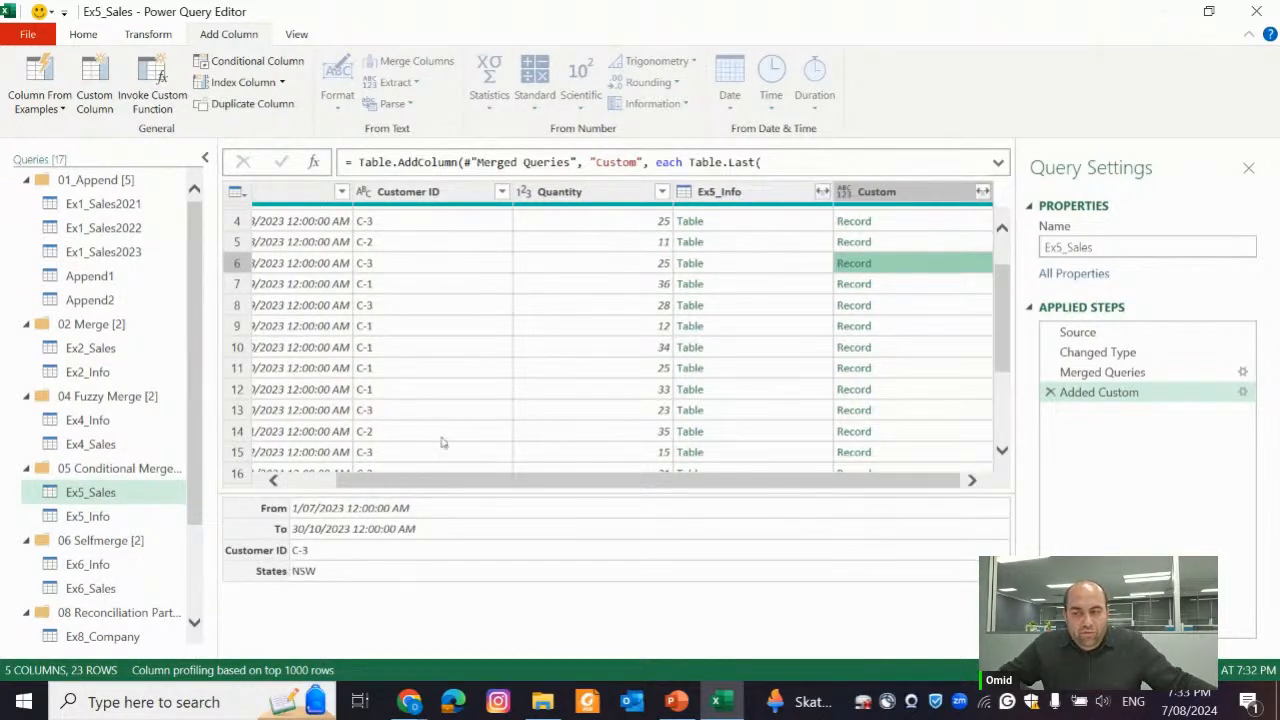
pyautogui.click(727, 402)
pyautogui.moveTo(683, 480); pyautogui.dragTo(583, 489)
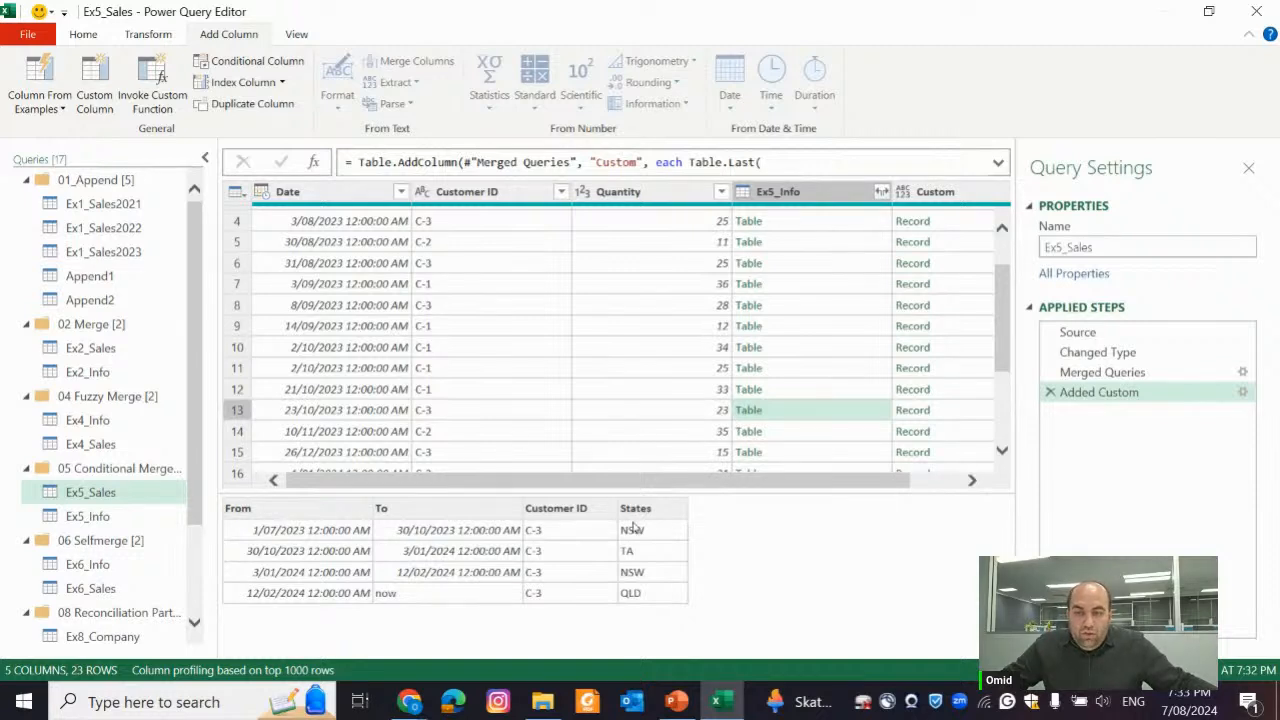
pyautogui.click(966, 411)
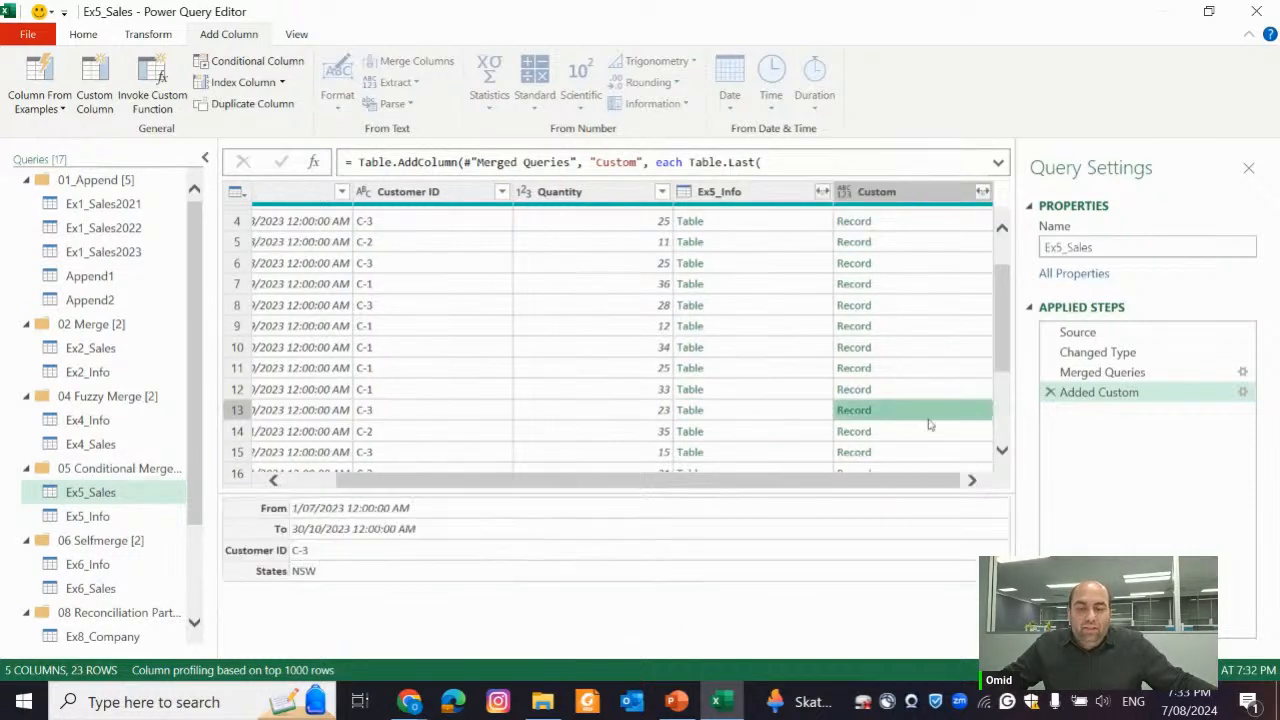
# Preview the nested Ex5_Info tables of rows 15 and 18, and row 18's record in the Custom column
pyautogui.scroll(-2, 580, 415)
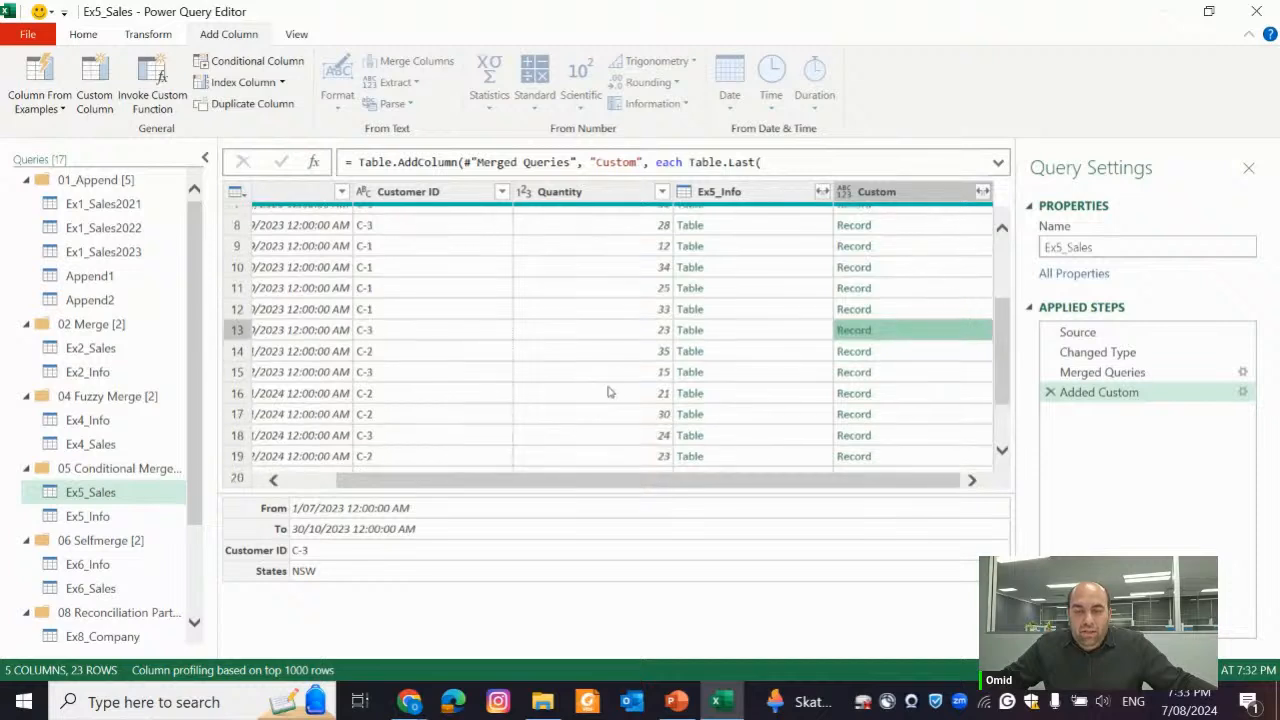
pyautogui.click(720, 377)
pyautogui.moveTo(535, 478); pyautogui.dragTo(486, 479)
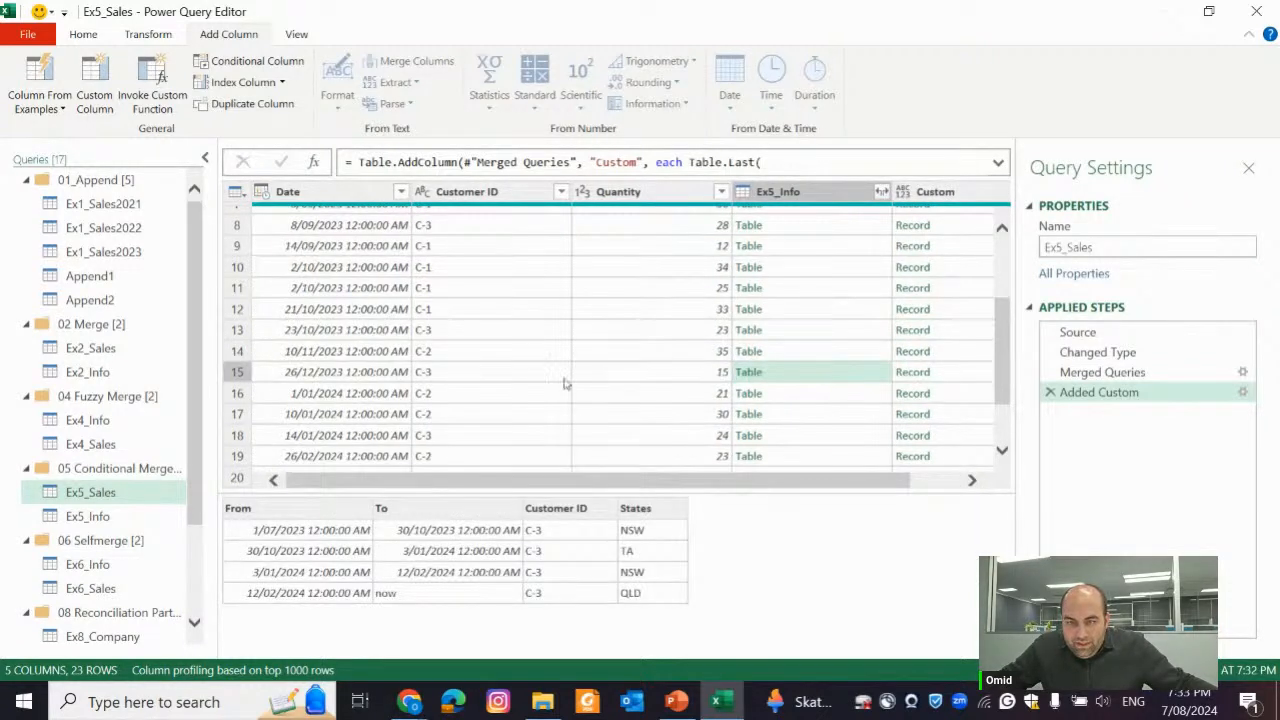
pyautogui.scroll(-1, 810, 389)
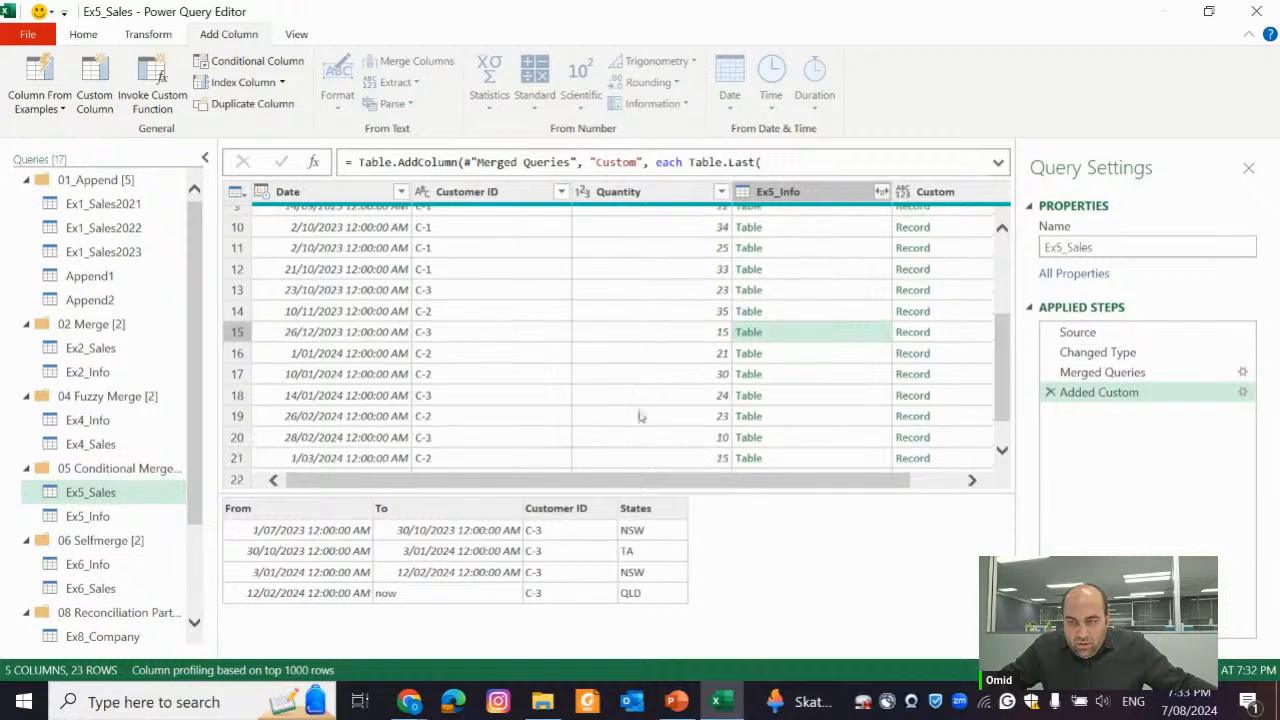
pyautogui.click(818, 396)
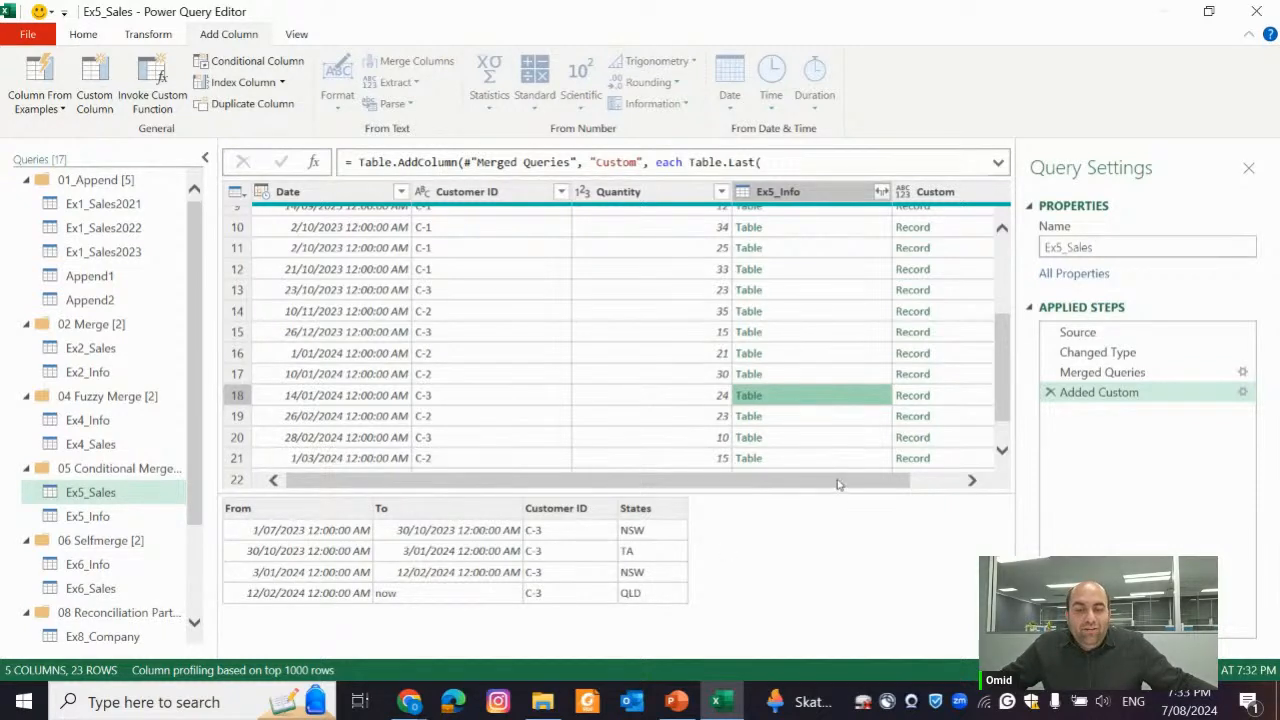
pyautogui.moveTo(838, 484); pyautogui.dragTo(871, 457)
pyautogui.click(916, 402)
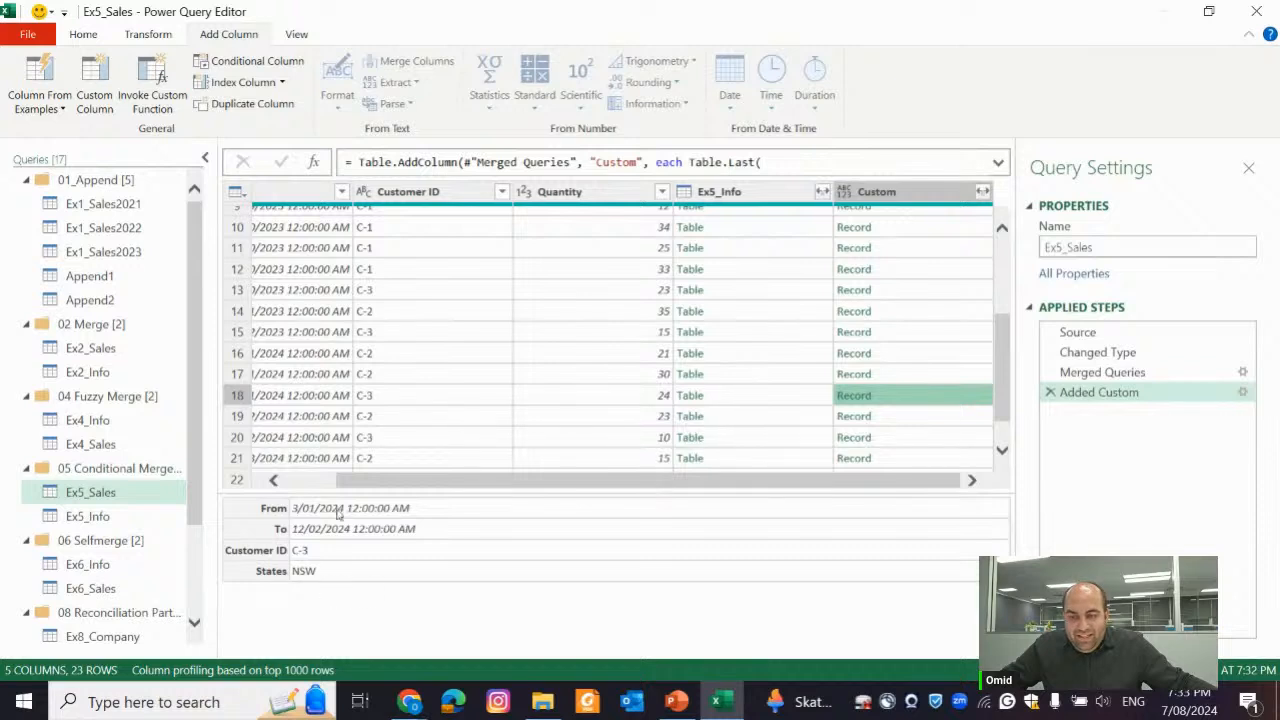
# Preview row 23's nested Ex5_Info table and its record in the Custom column
pyautogui.moveTo(422, 488); pyautogui.dragTo(383, 423)
pyautogui.scroll(-1, 383, 423)
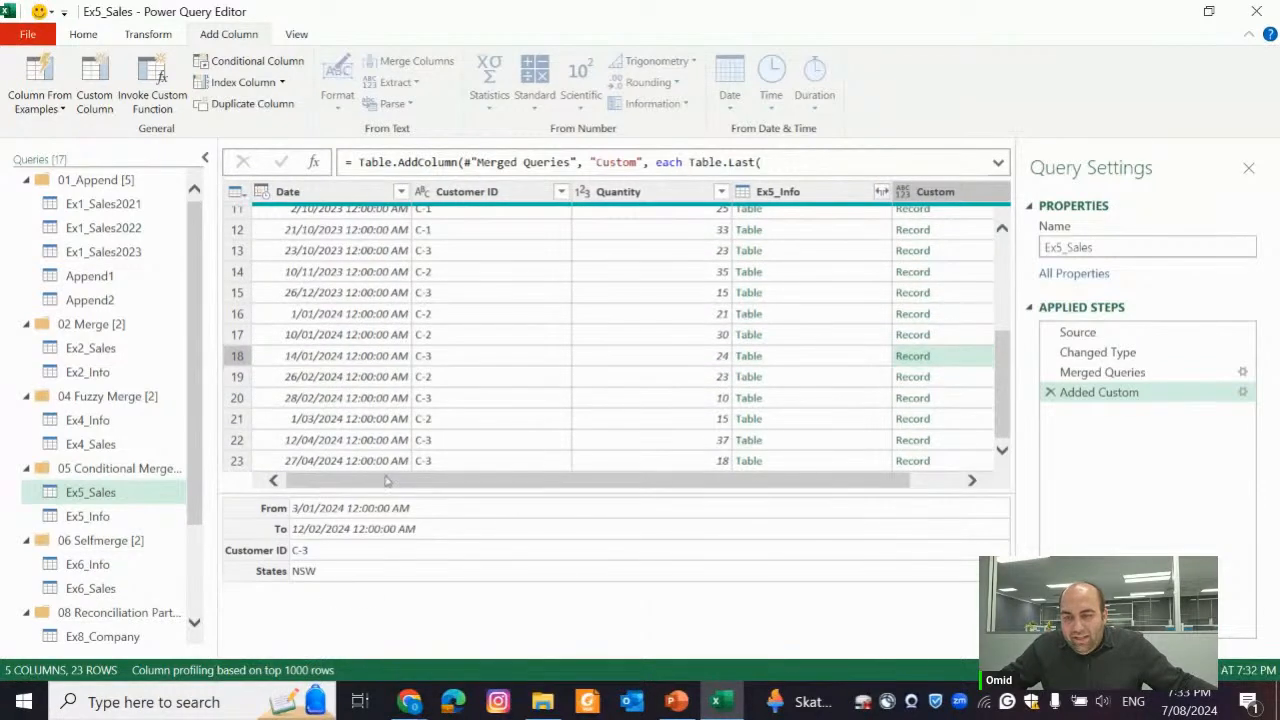
pyautogui.click(770, 461)
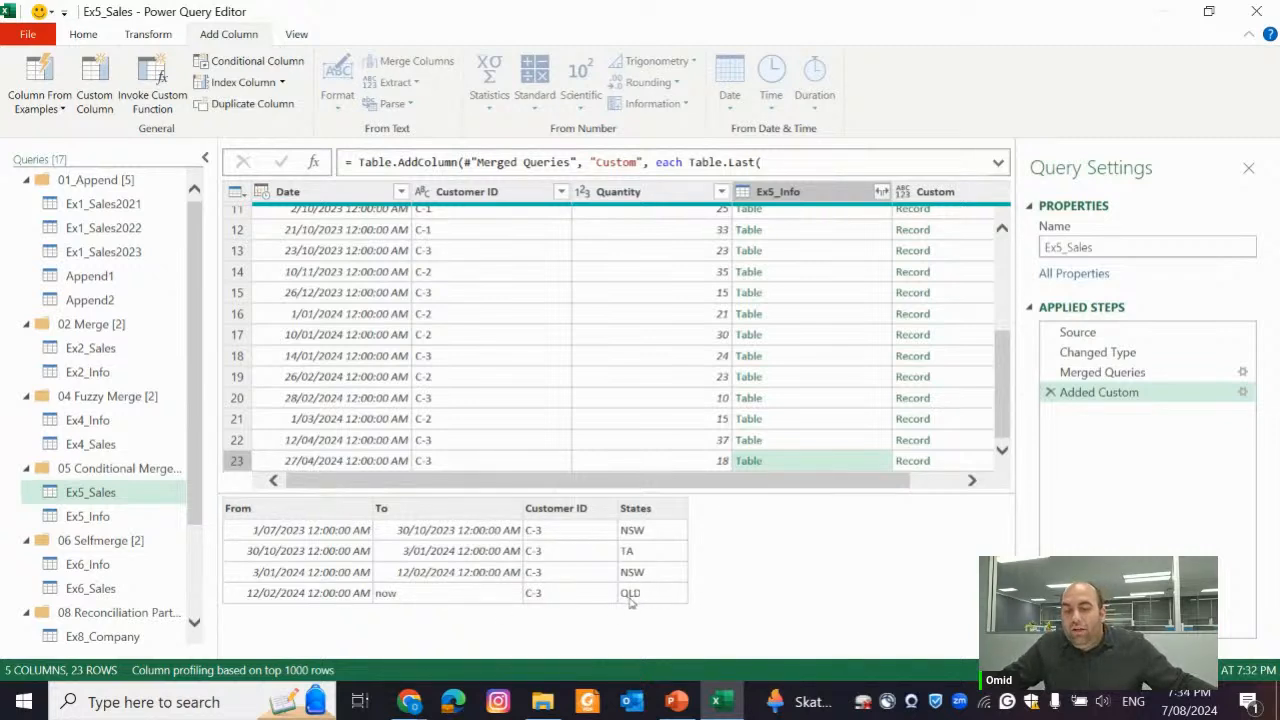
pyautogui.click(951, 465)
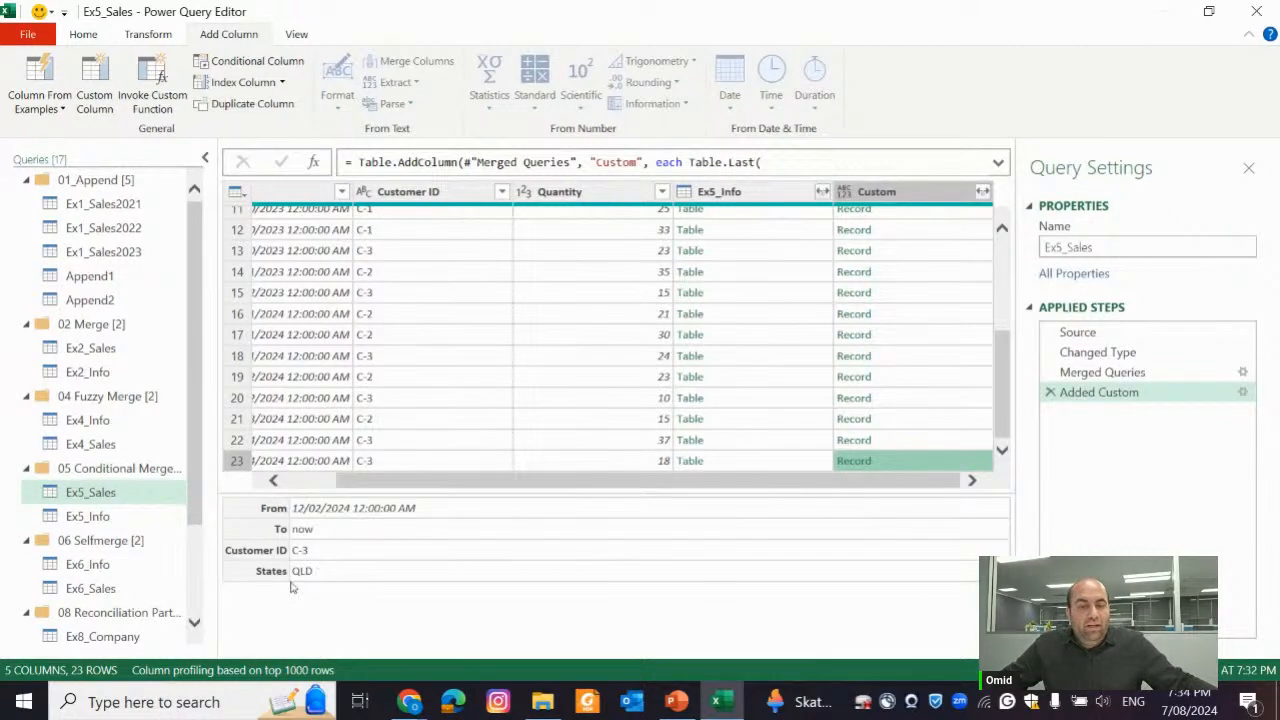
# Expand the Custom column to only the States field, without the original column name as prefix
pyautogui.moveTo(494, 482); pyautogui.dragTo(716, 457)
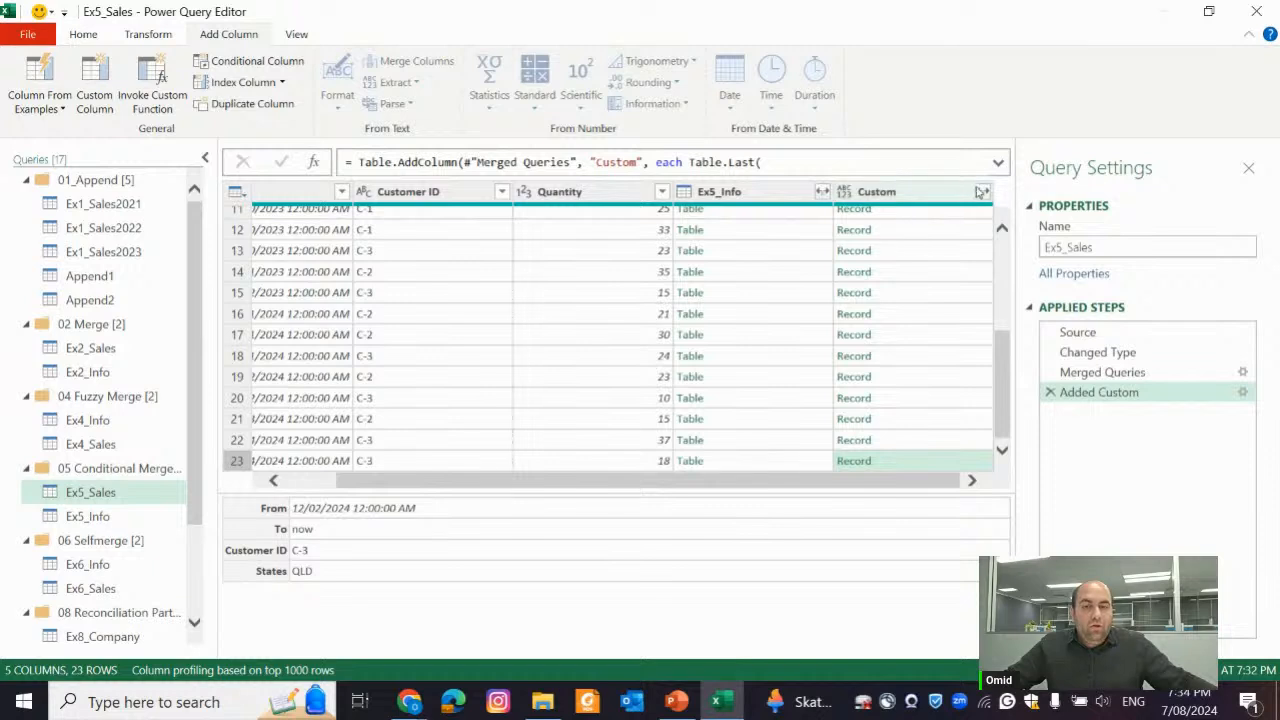
pyautogui.click(982, 191)
pyautogui.click(697, 254)
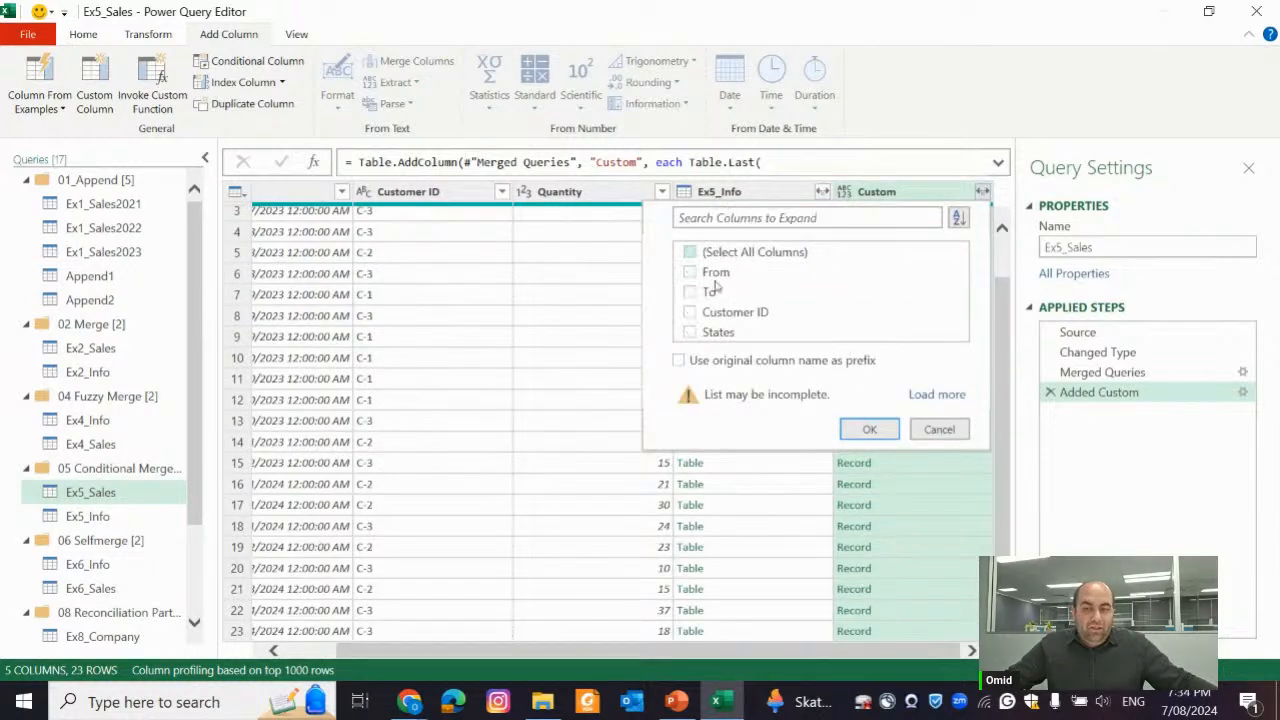
pyautogui.click(708, 332)
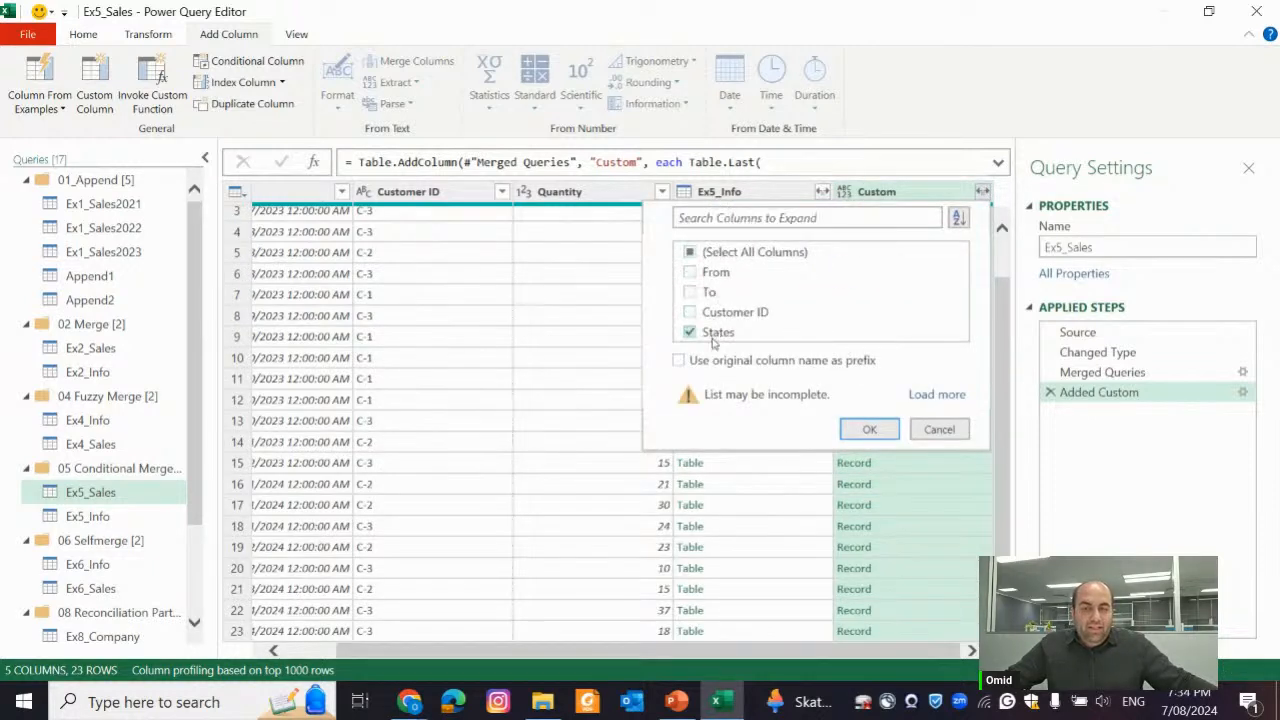
pyautogui.click(866, 429)
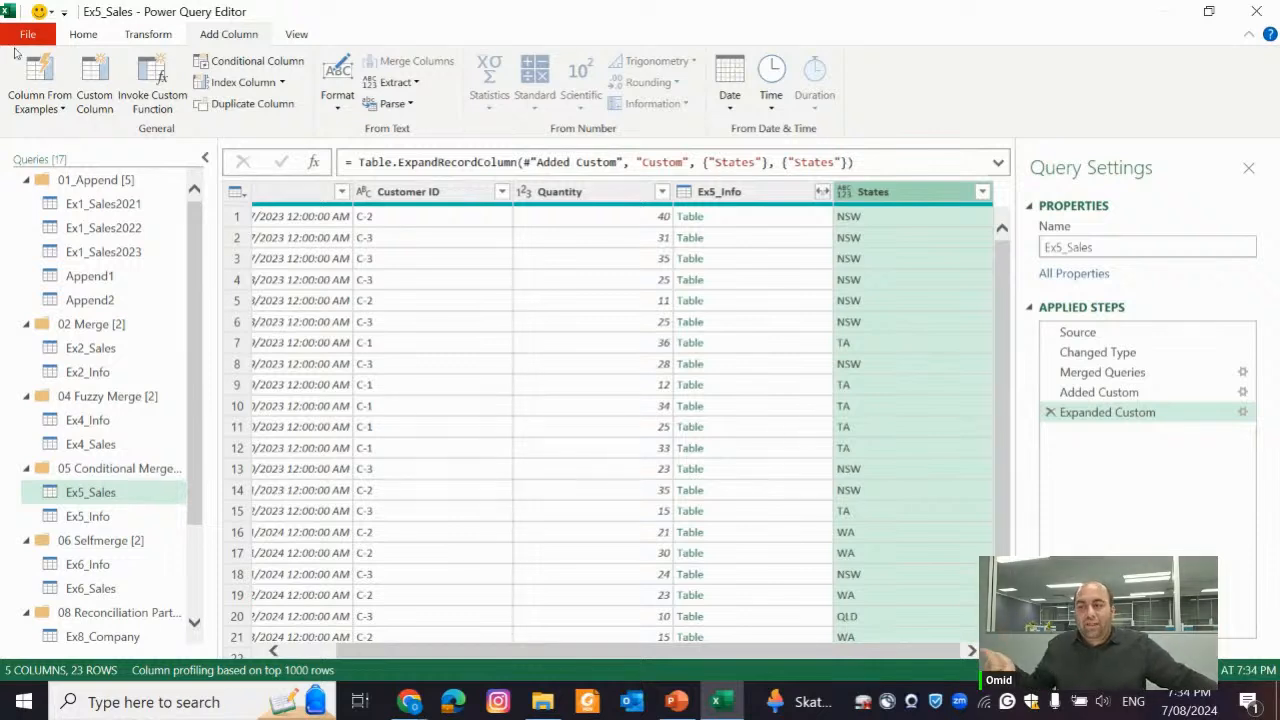
# Group the rows by States, with a new column named Total Quantity that sums the Quantity column
pyautogui.click(77, 34)
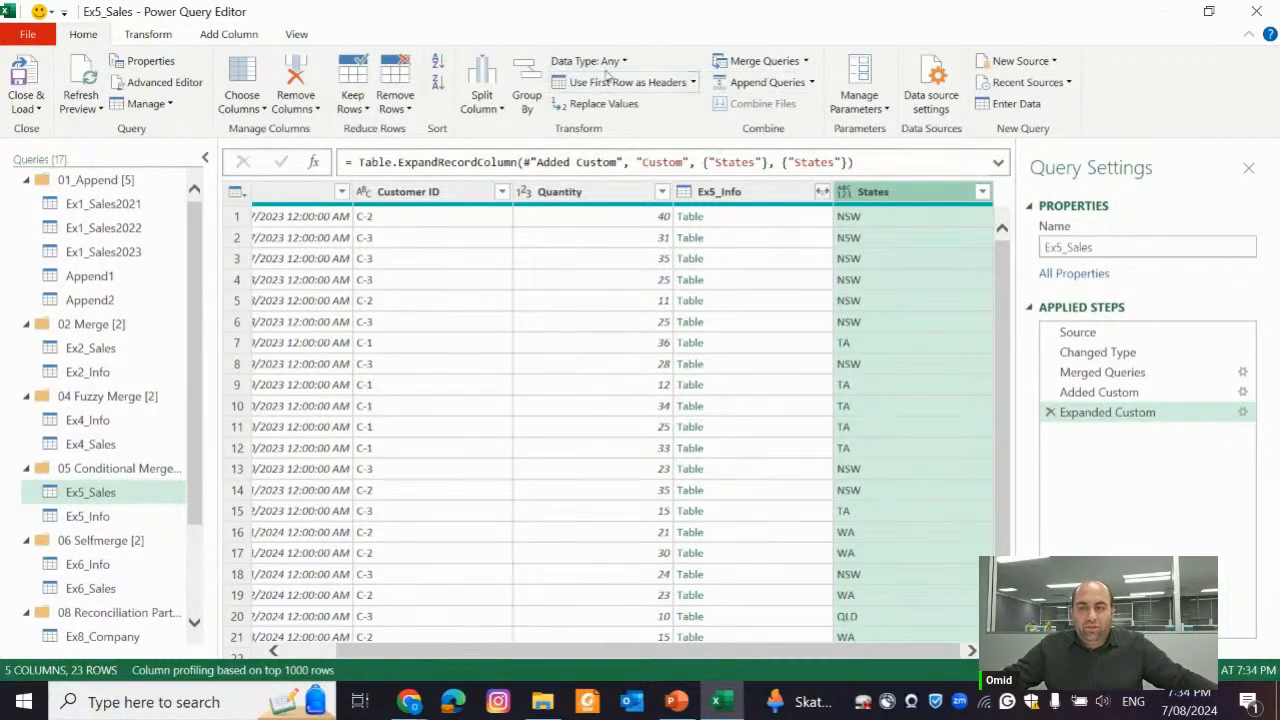
pyautogui.click(527, 100)
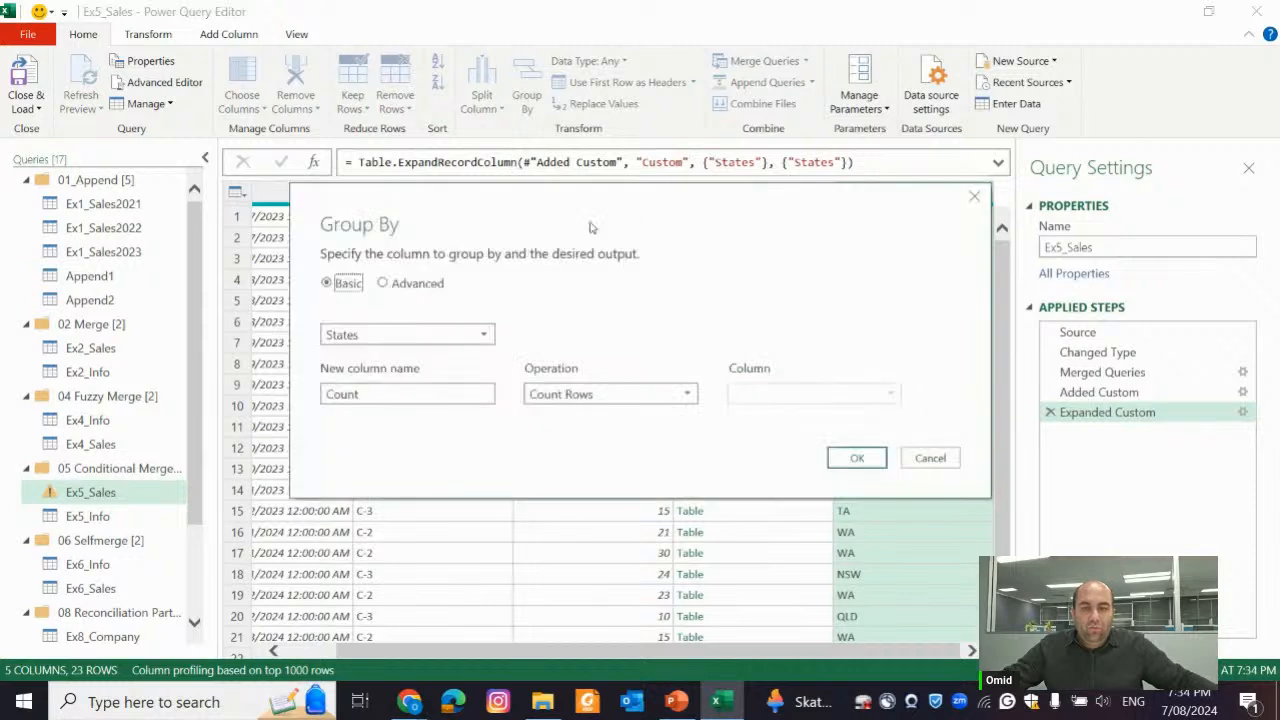
pyautogui.moveTo(443, 388); pyautogui.dragTo(303, 394)
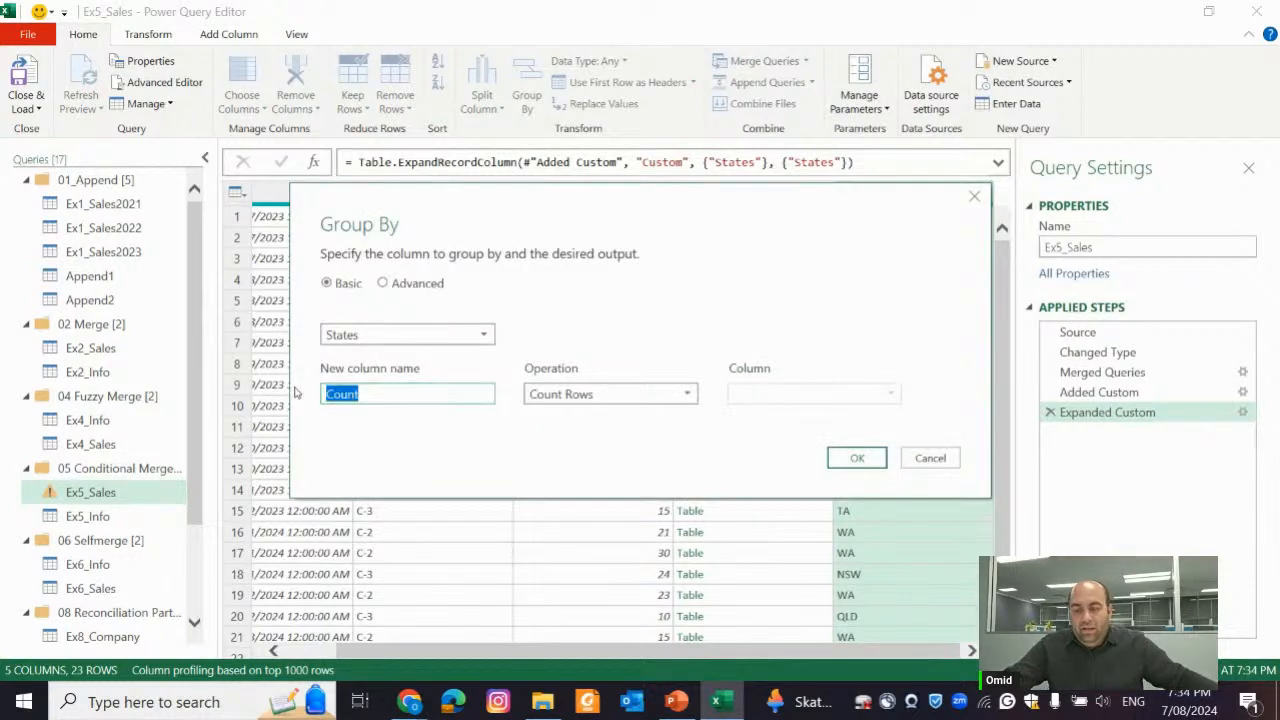
pyautogui.write('Total Quality')
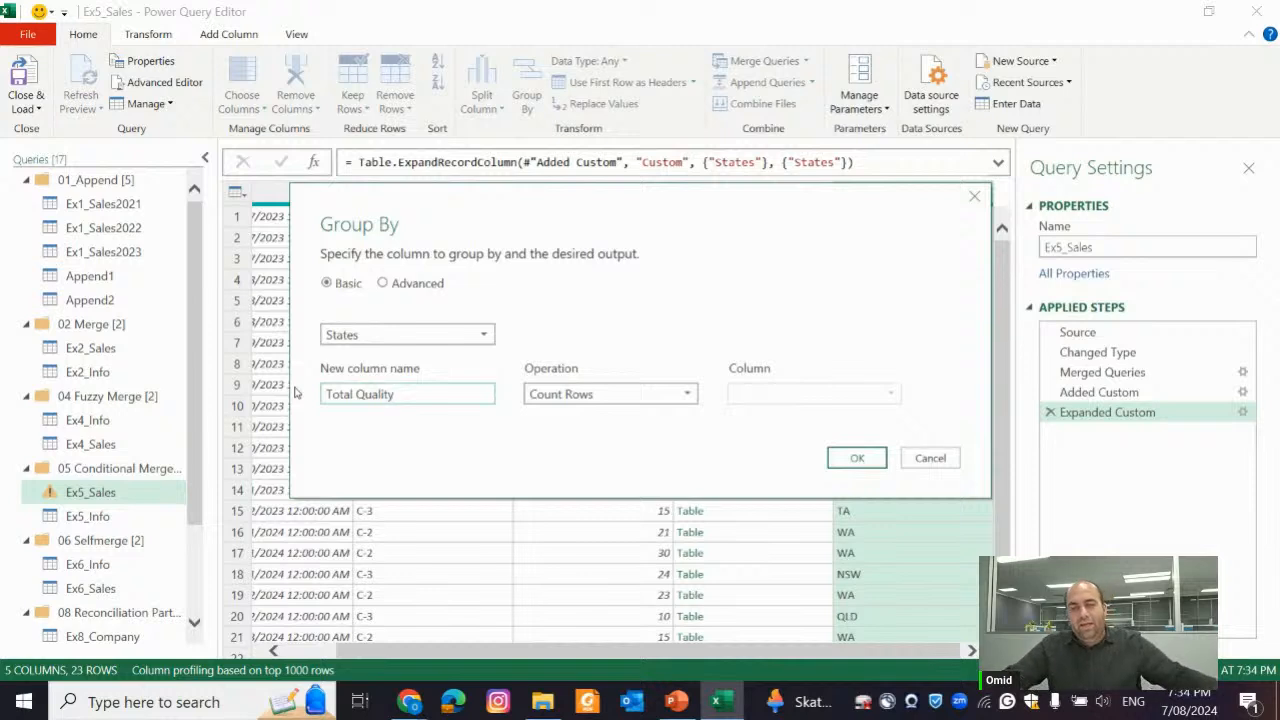
pyautogui.click(640, 394)
pyautogui.click(556, 416)
pyautogui.click(760, 398)
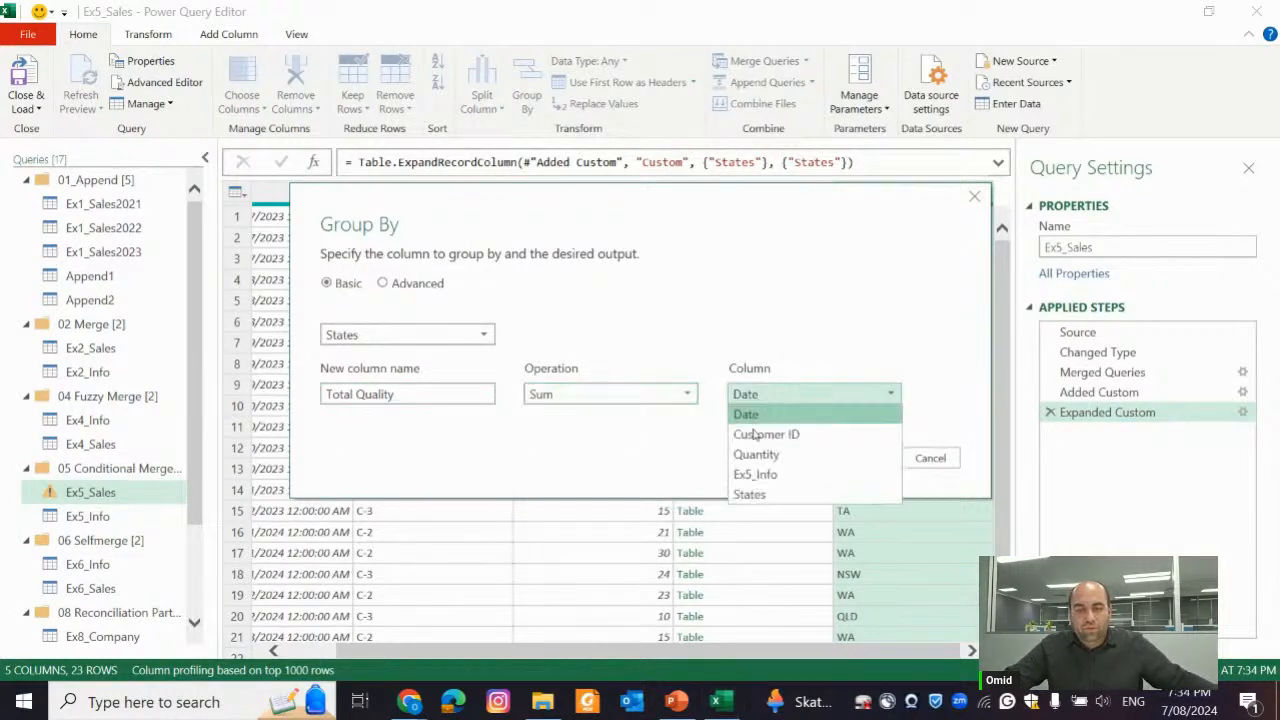
pyautogui.click(756, 454)
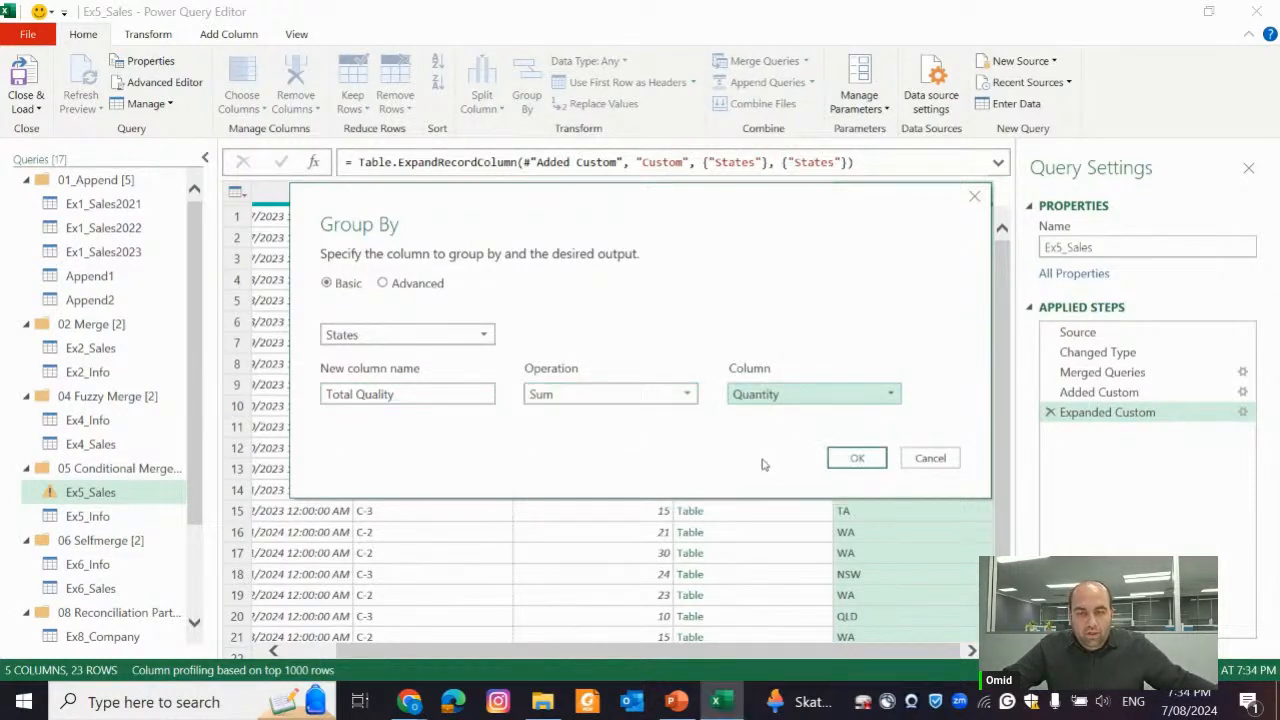
pyautogui.click(421, 397)
pyautogui.hotkey('ctrl', 'shift', 'Left')
pyautogui.write('Q')
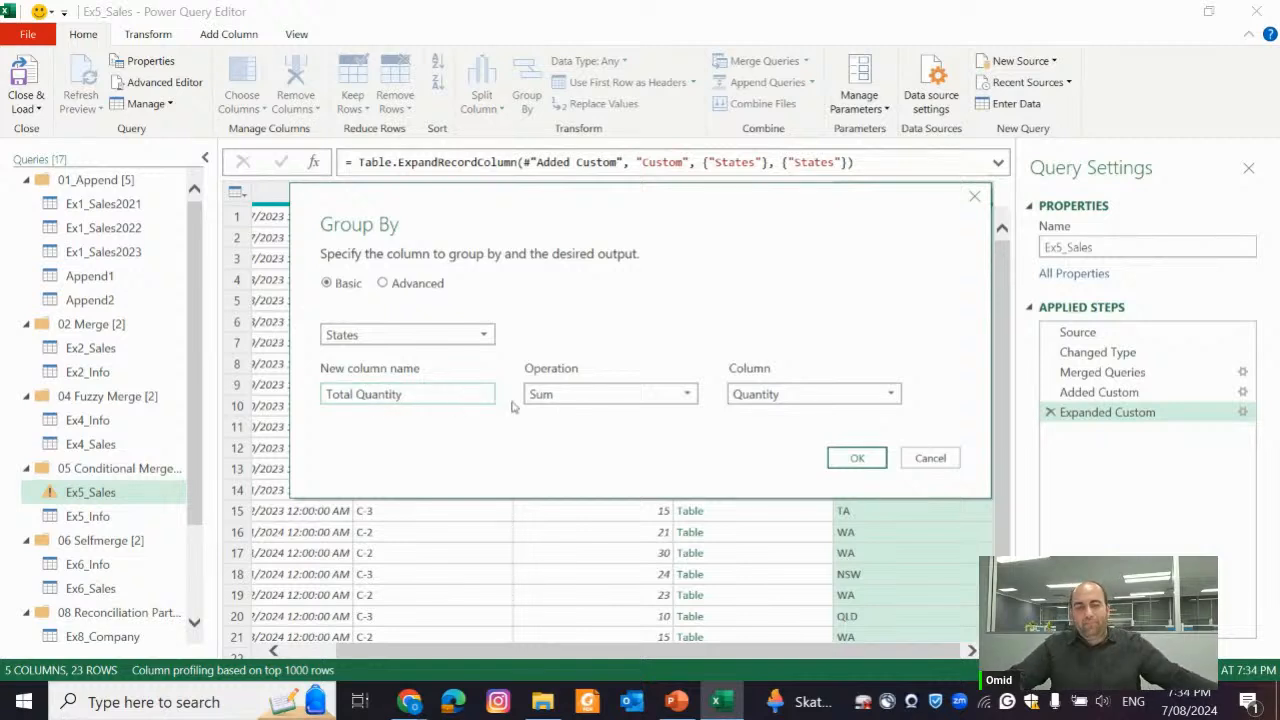
pyautogui.click(860, 455)
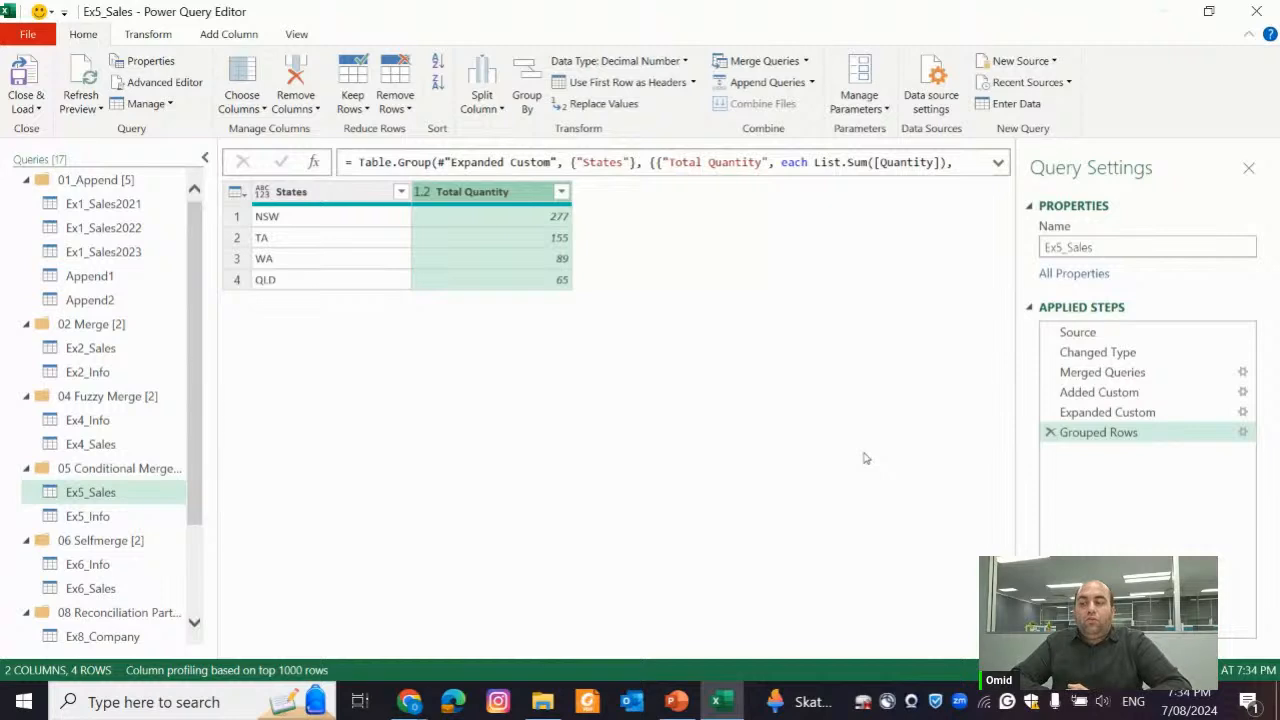
# Review the Ex5_Info table and the Merged Queries step of Ex5_Sales
pyautogui.click(87, 516)
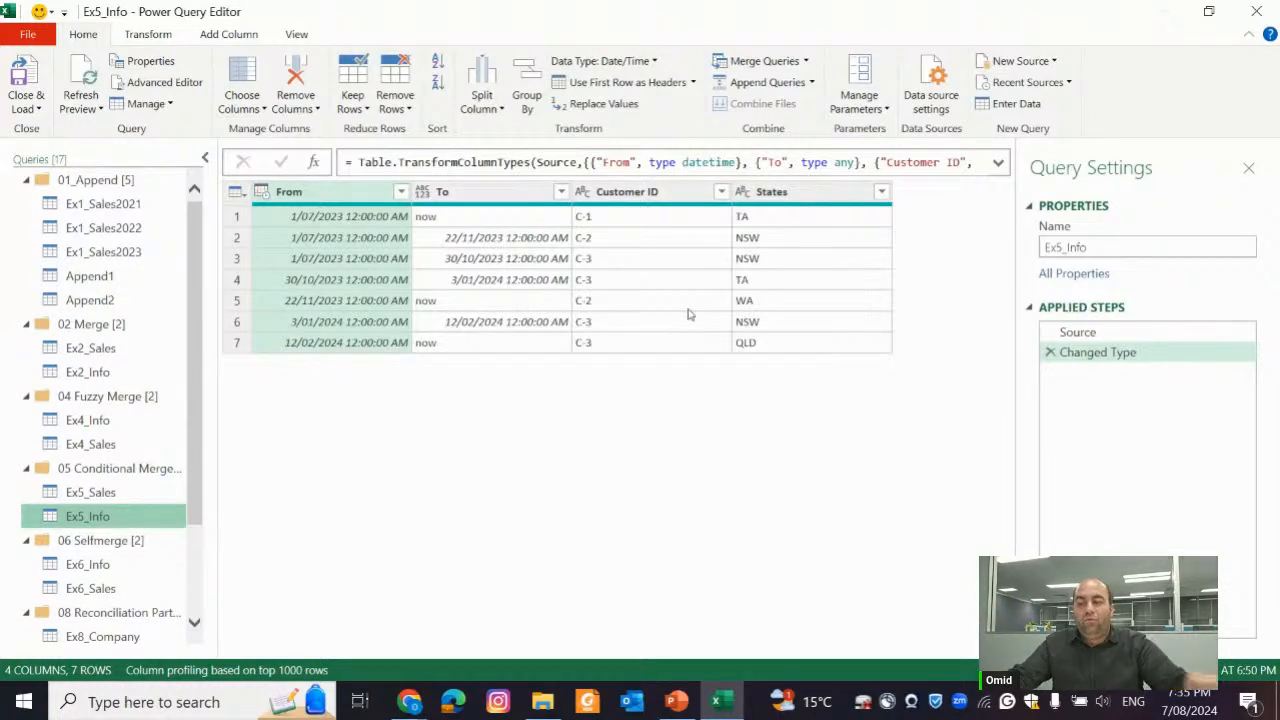
pyautogui.click(116, 492)
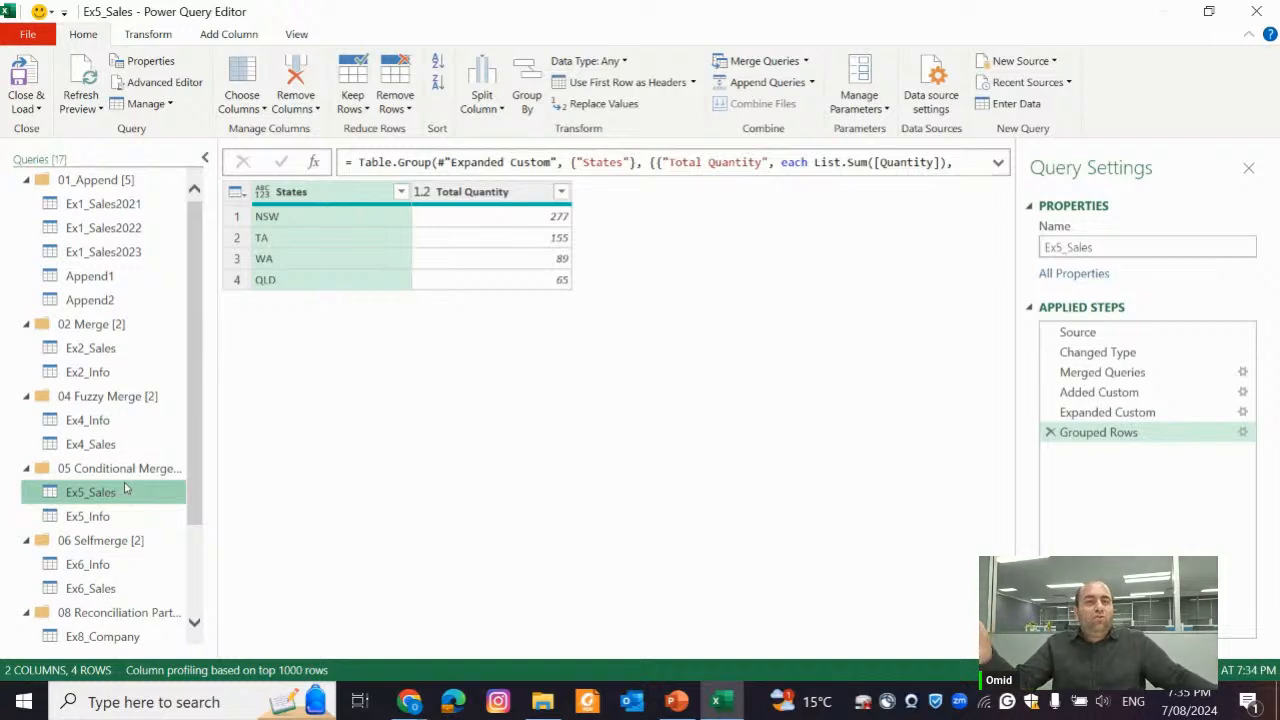
pyautogui.click(1099, 372)
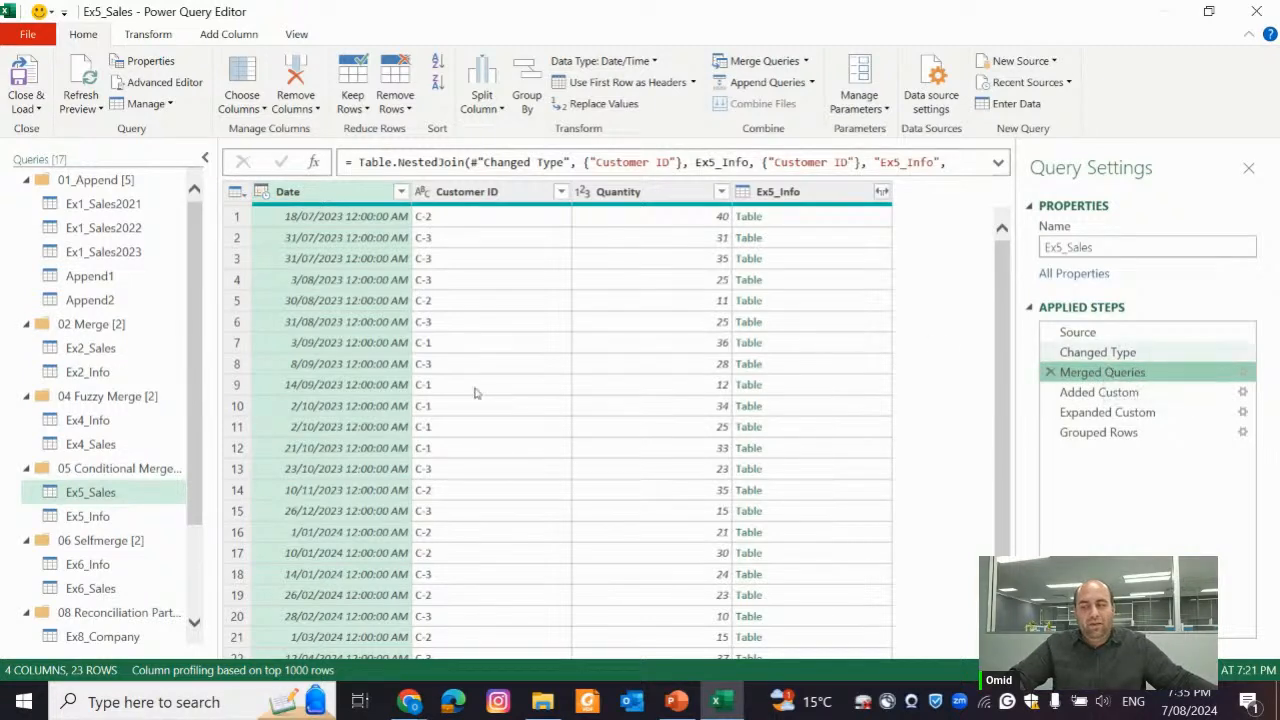
# Duplicate the Ex5_Sales query and delete the copy's Grouped Rows, Expanded Custom, Added Custom and Merged Queries steps
pyautogui.rightClick(118, 492)
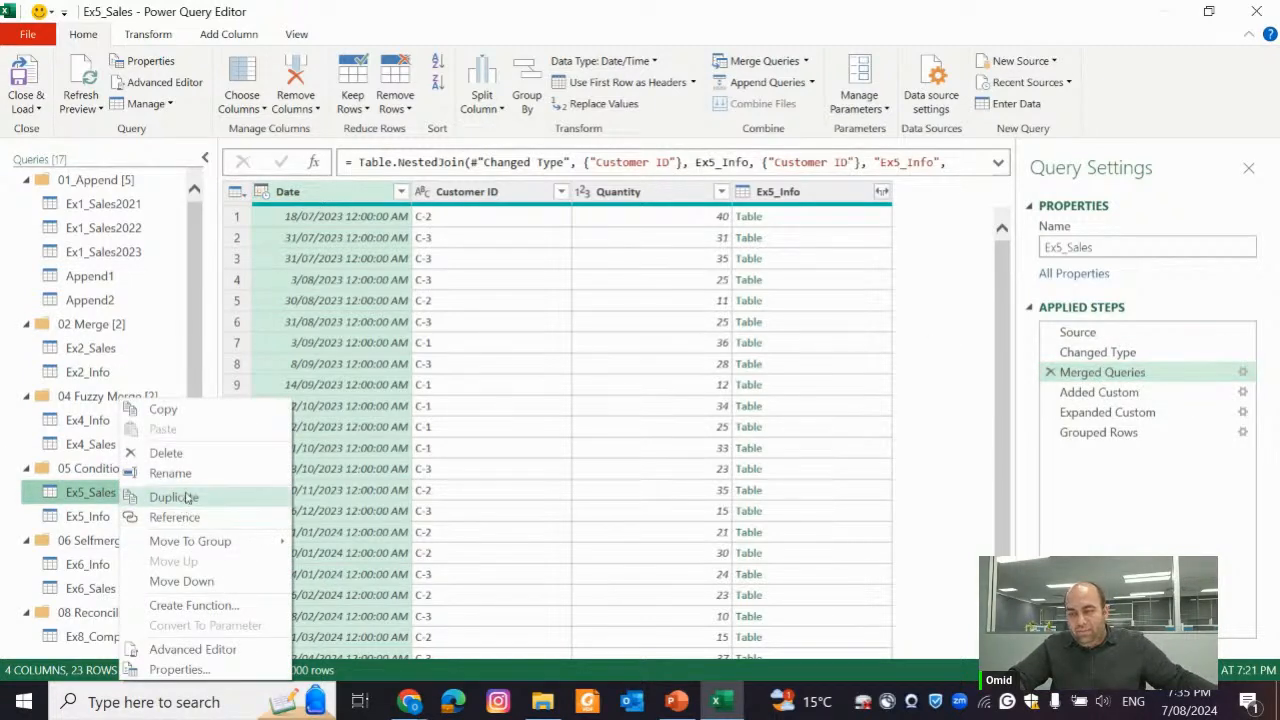
pyautogui.click(186, 497)
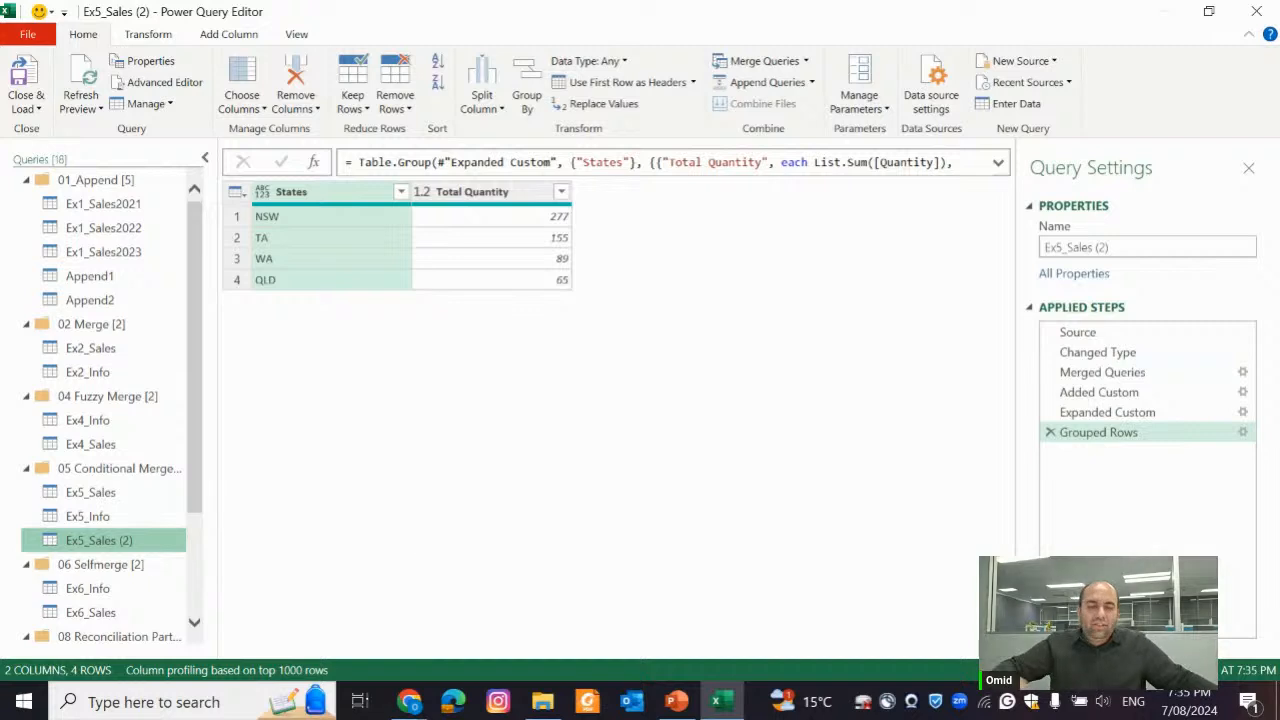
pyautogui.click(1050, 432)
pyautogui.click(1050, 412)
pyautogui.click(1050, 392)
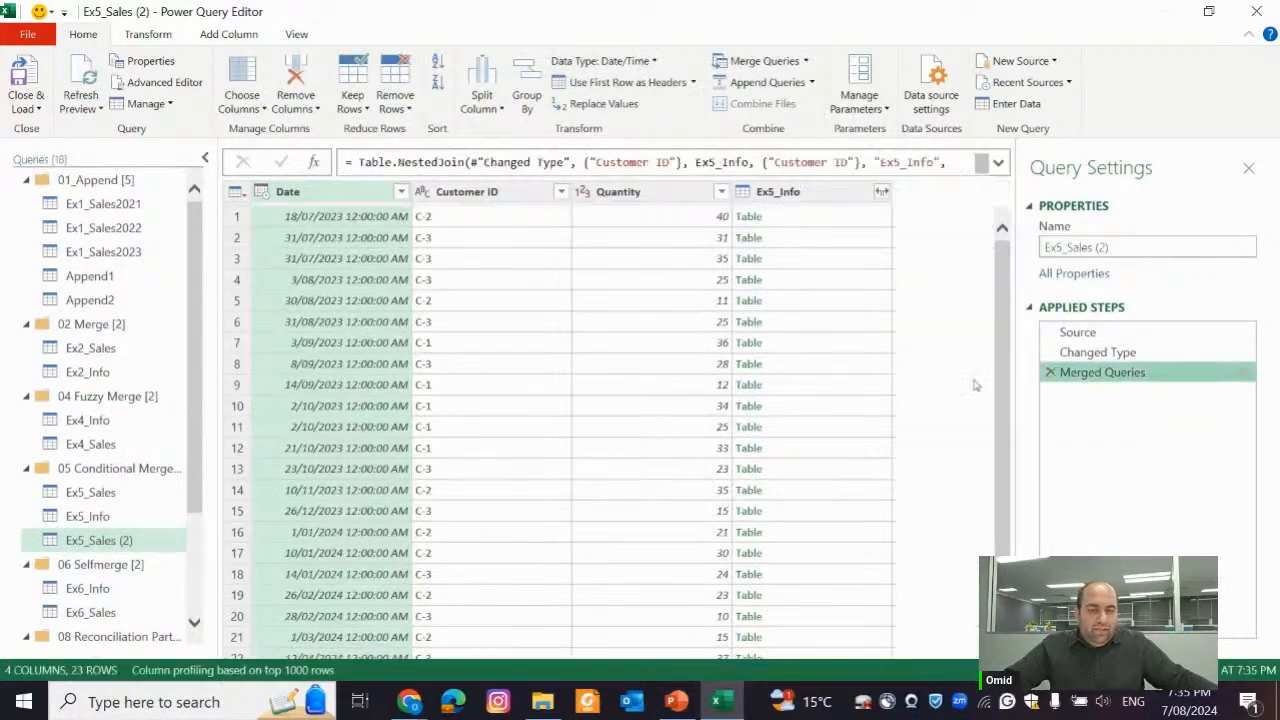
pyautogui.click(1050, 372)
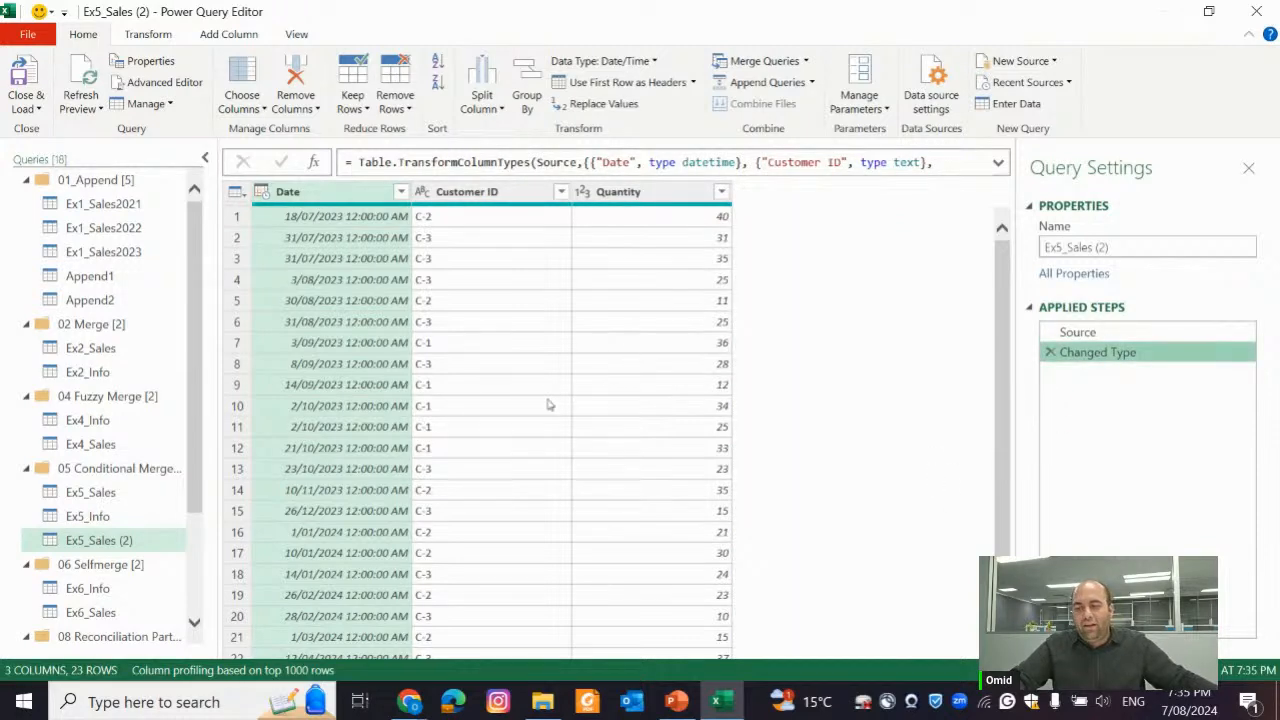
# Start a custom column named INfo in the Ex5_Sales (2) query
pyautogui.click(160, 35)
pyautogui.click(226, 33)
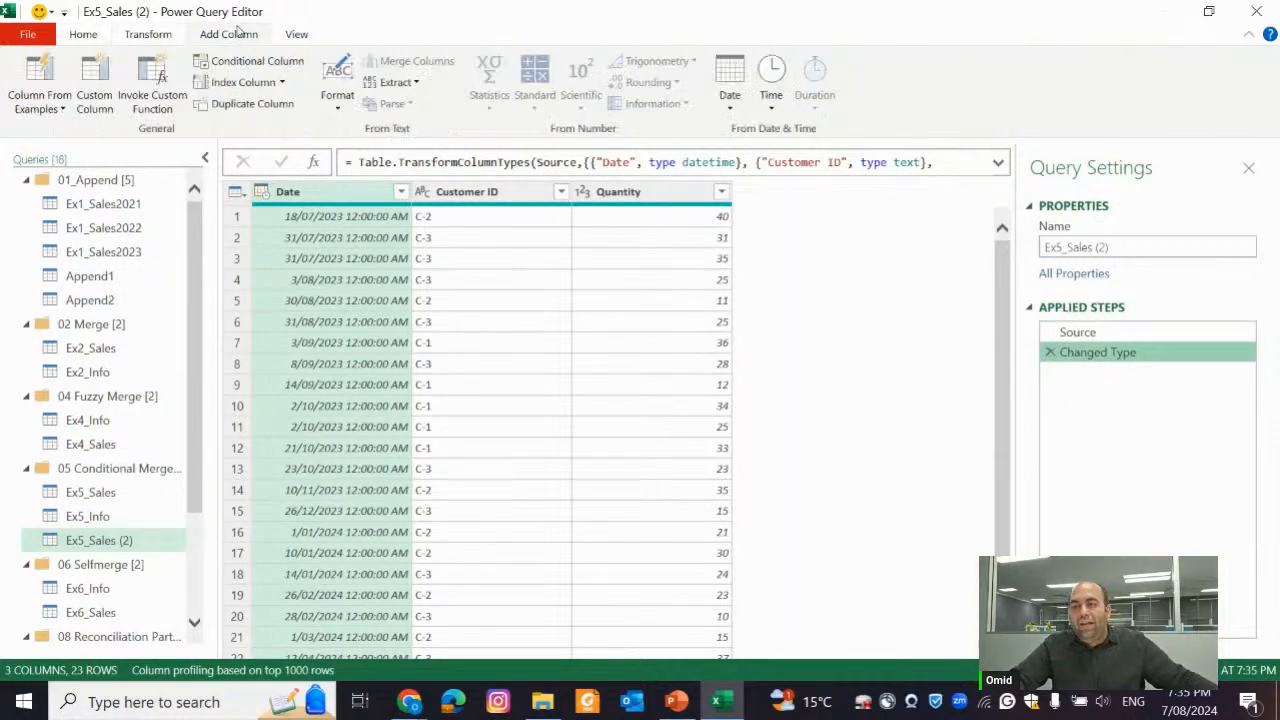
pyautogui.click(108, 73)
pyautogui.doubleClick(536, 235)
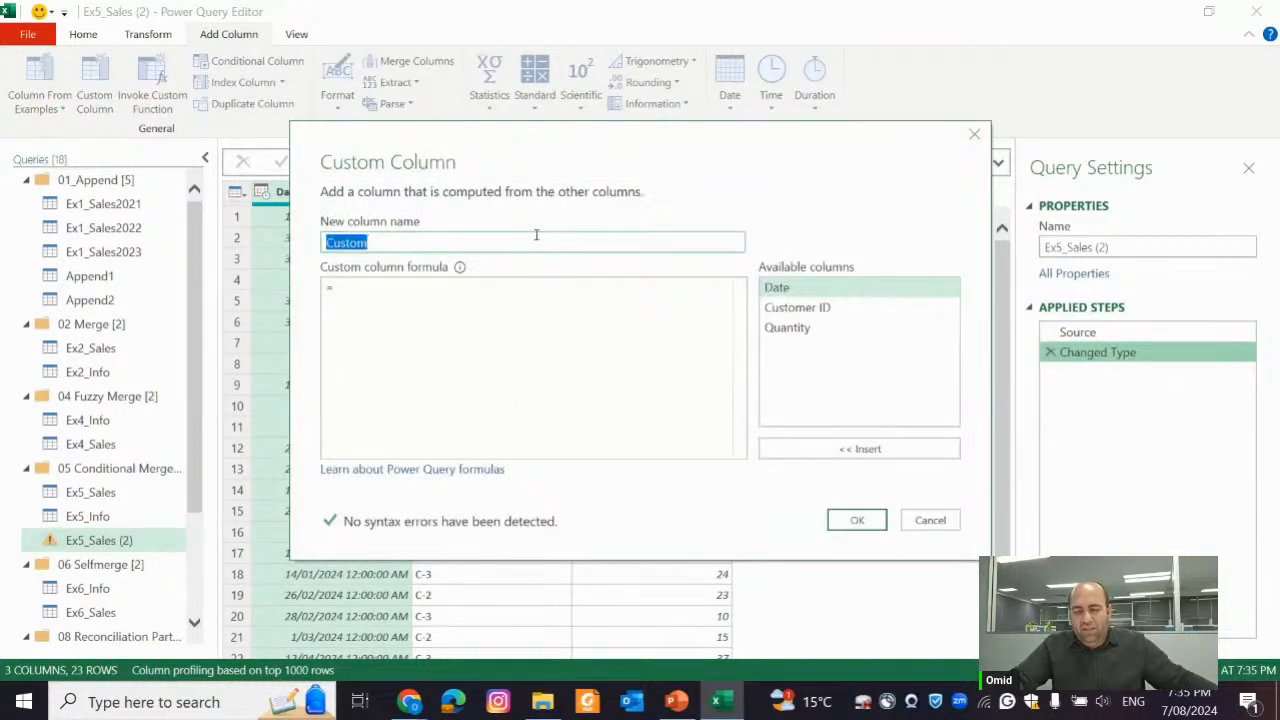
pyautogui.write('States')
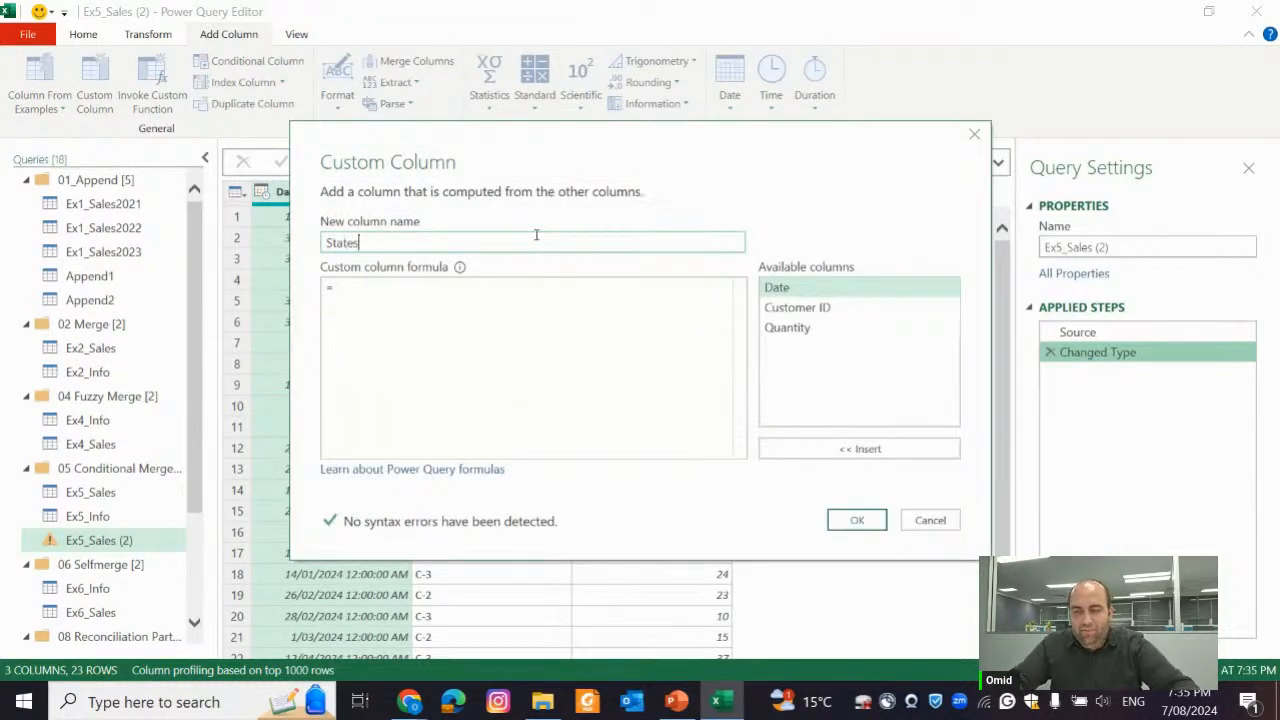
pyautogui.doubleClick(536, 235)
pyautogui.write('INfo')
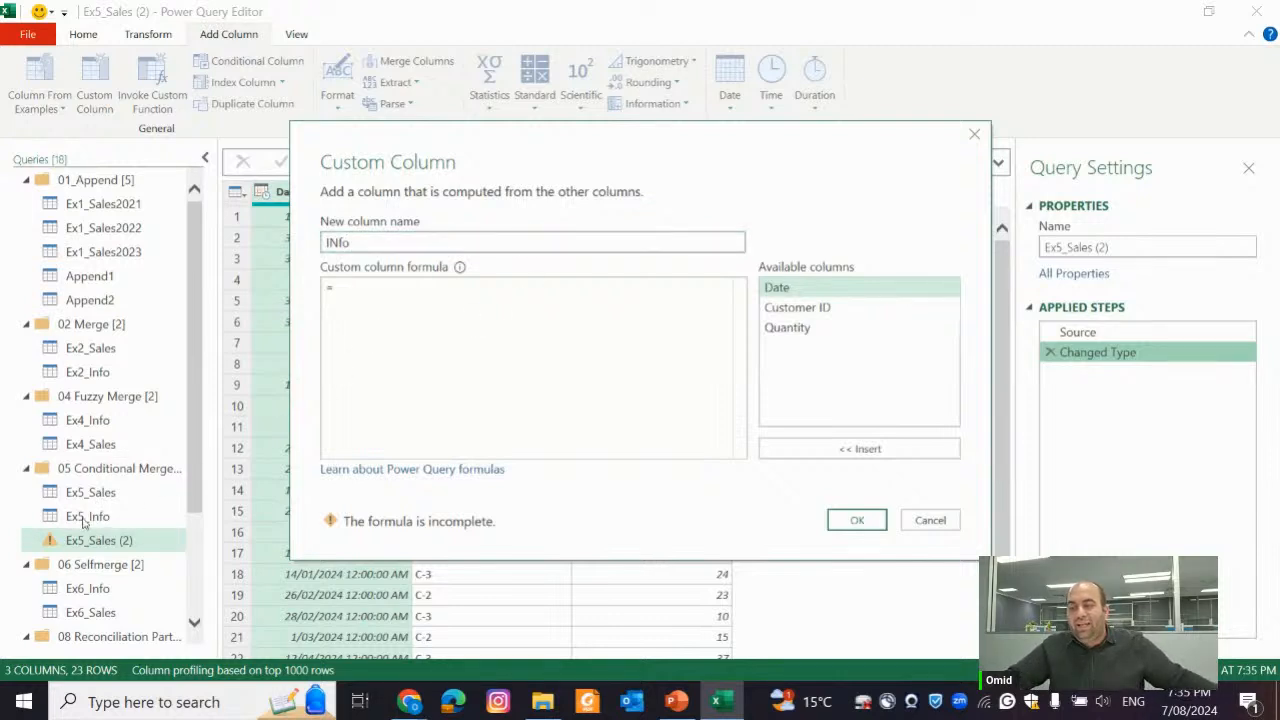
# Set the INfo column's formula to = Ex5_Info and create the column
pyautogui.write('E')
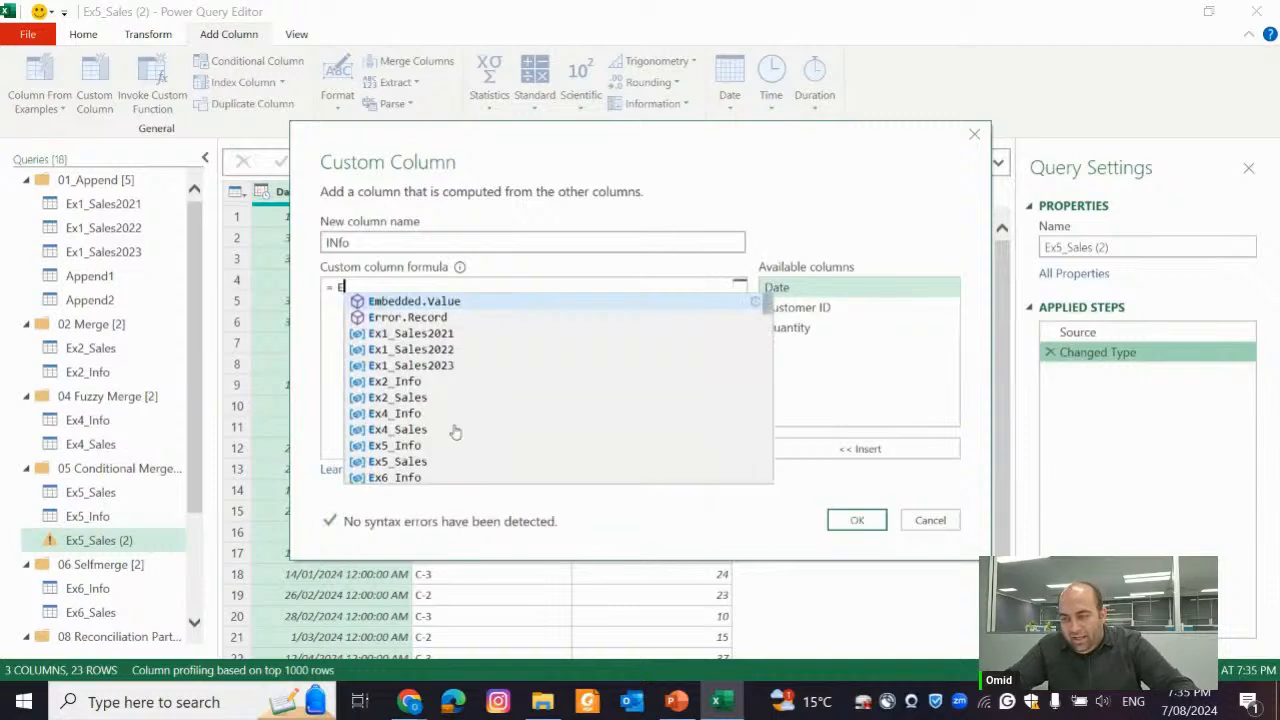
pyautogui.write('x5')
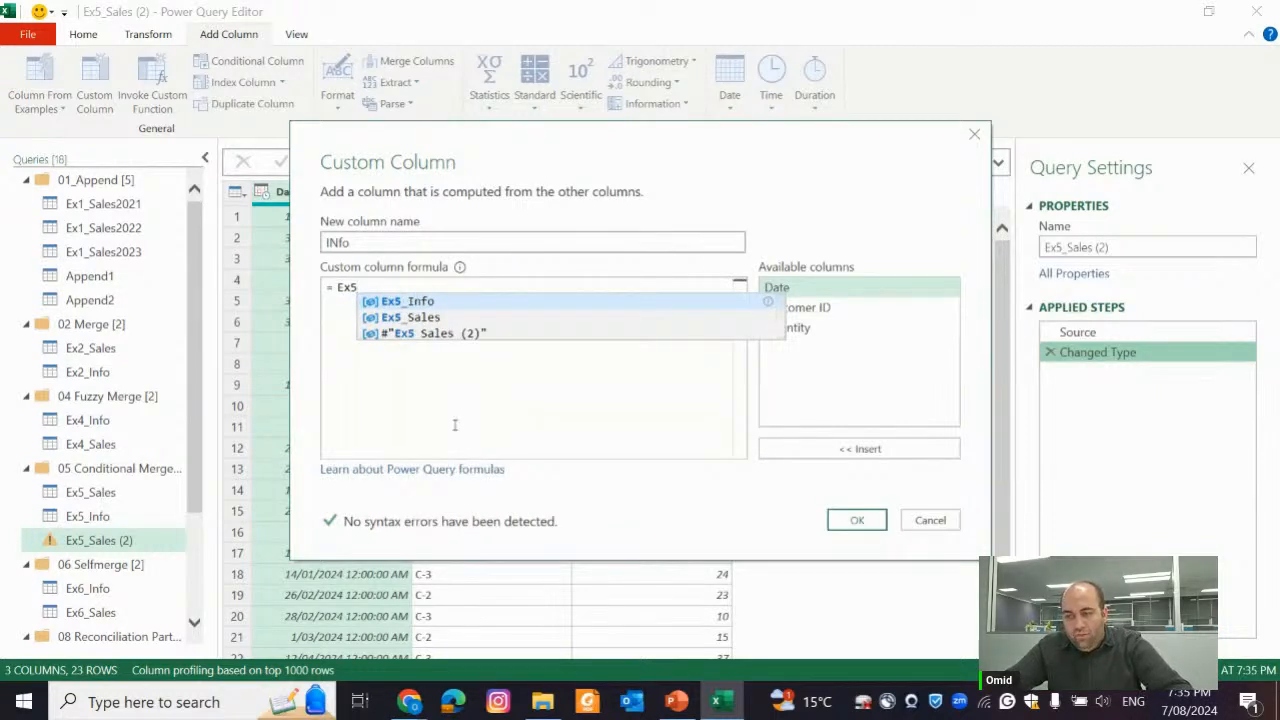
pyautogui.write('_Info')
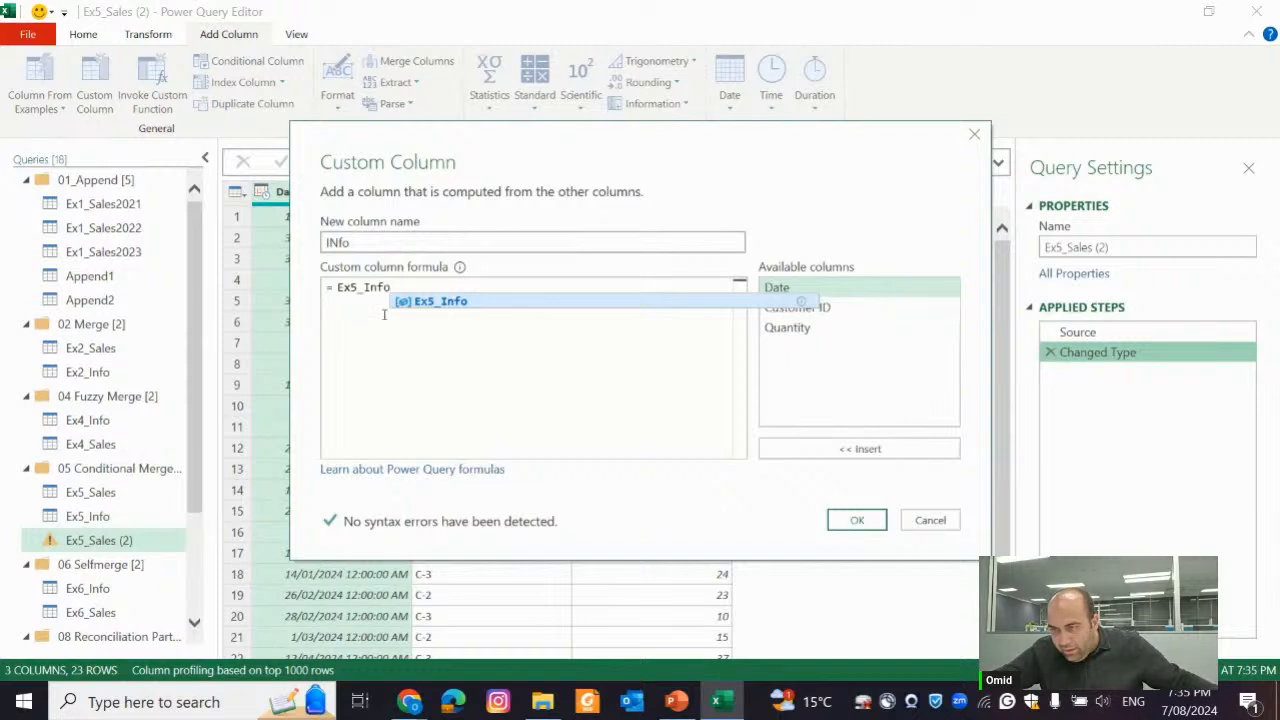
pyautogui.click(447, 304)
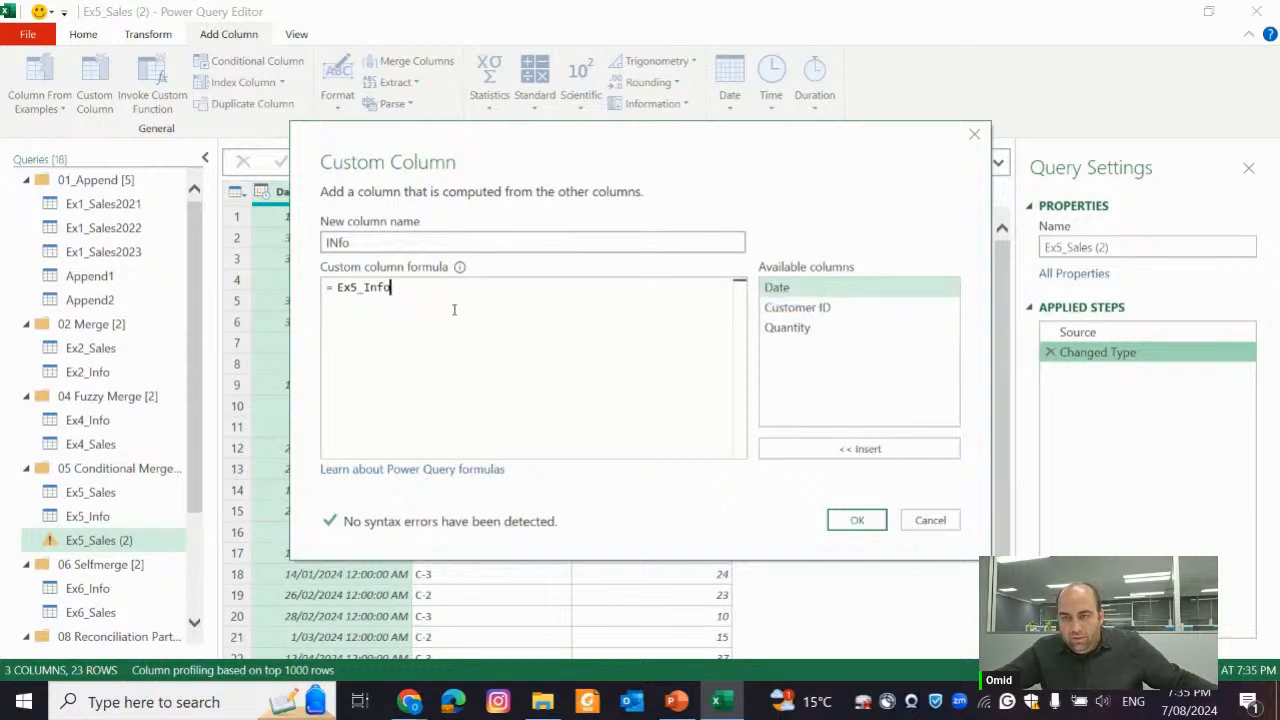
pyautogui.click(857, 520)
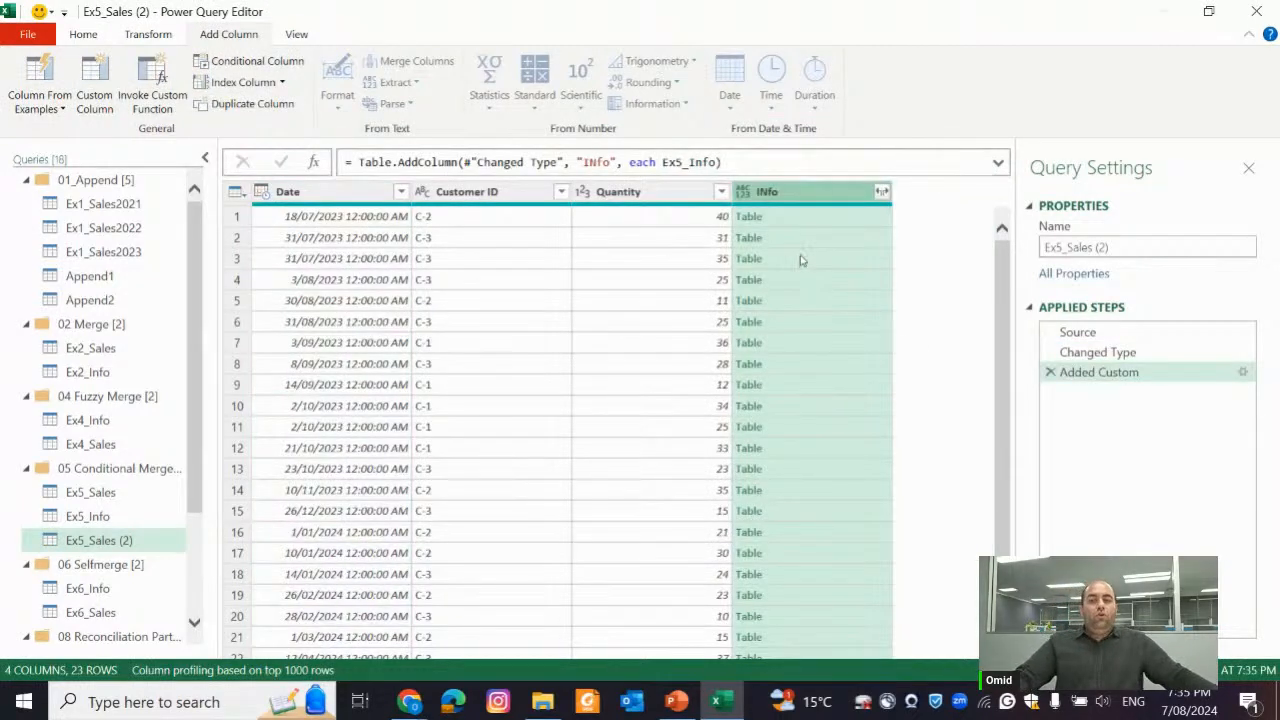
# Preview the nested table in row 3 of INfo and compare it with the Merged Queries step of Ex5_Sales
pyautogui.click(804, 266)
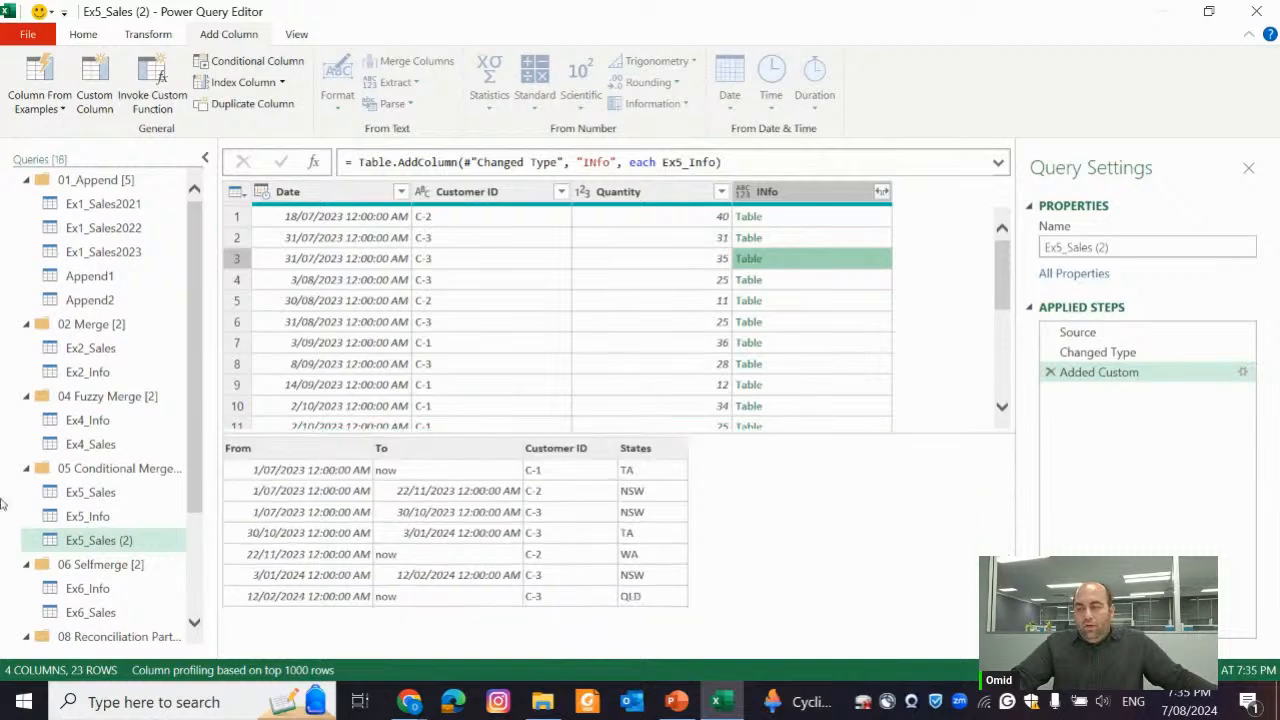
pyautogui.click(86, 516)
pyautogui.click(88, 493)
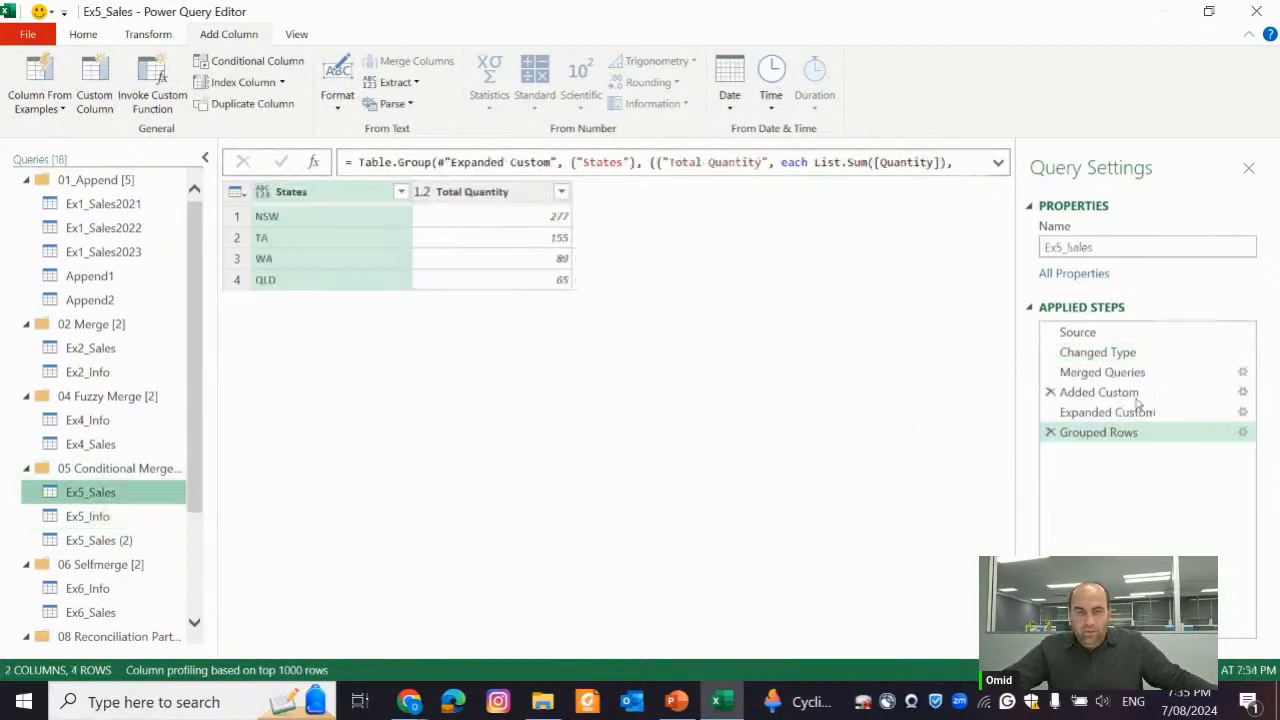
pyautogui.click(1120, 372)
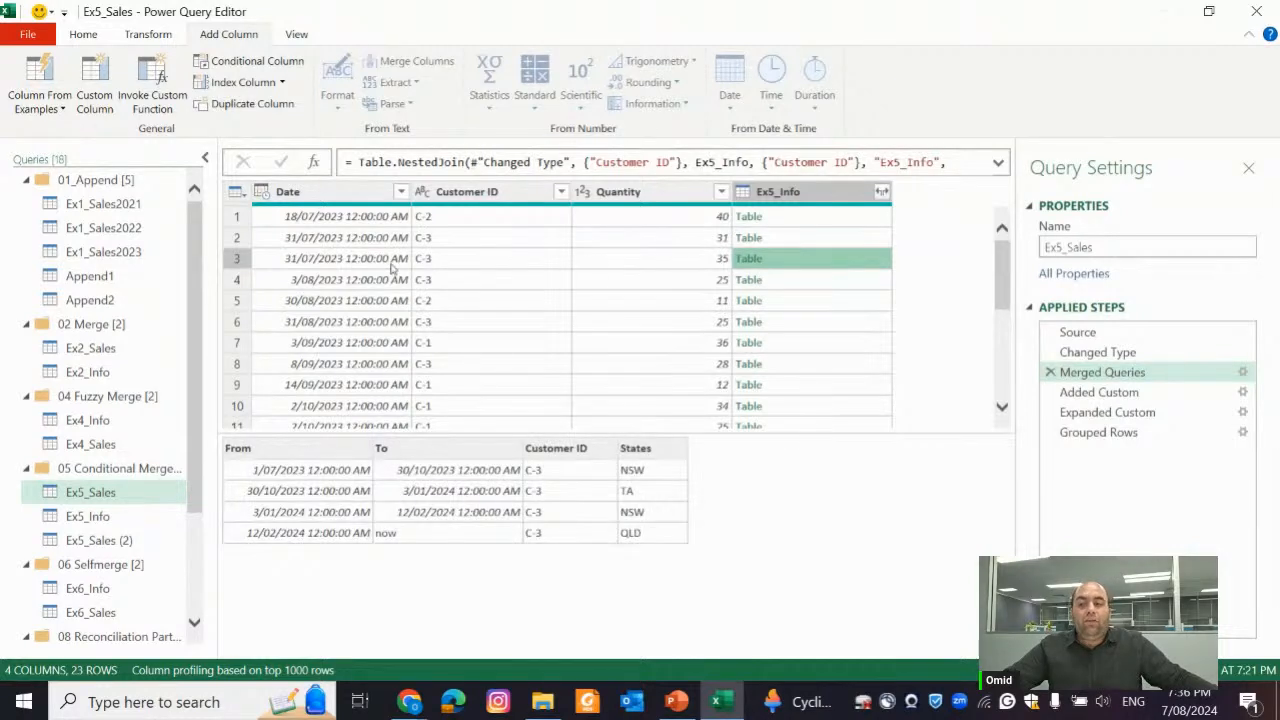
pyautogui.click(137, 539)
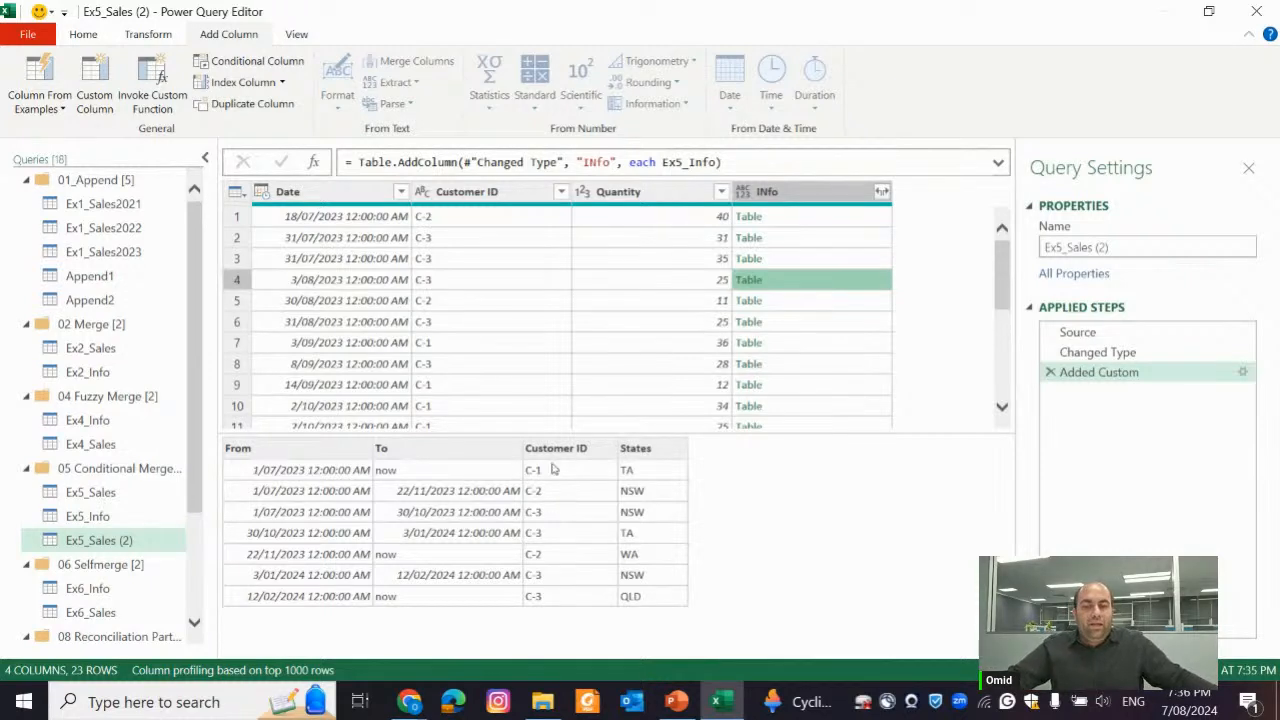
# Review the custom column formula in the Added Custom step of Ex5_Sales
pyautogui.click(110, 492)
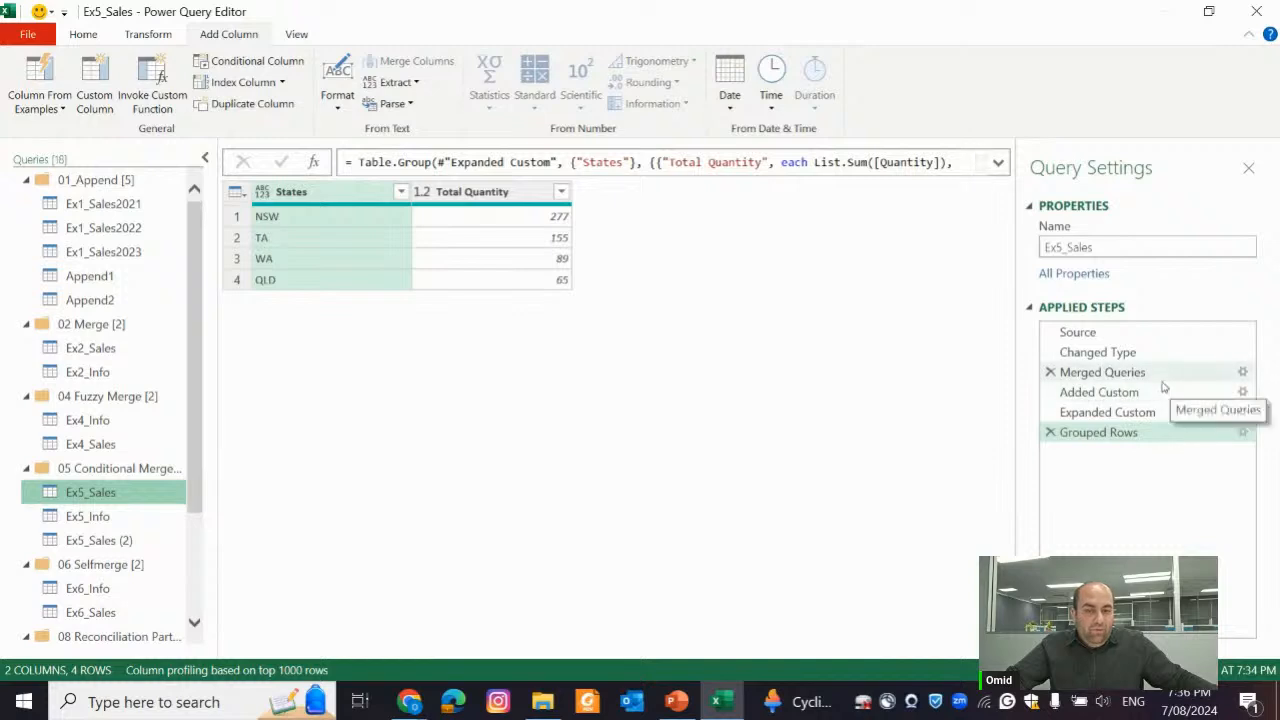
pyautogui.click(1160, 392)
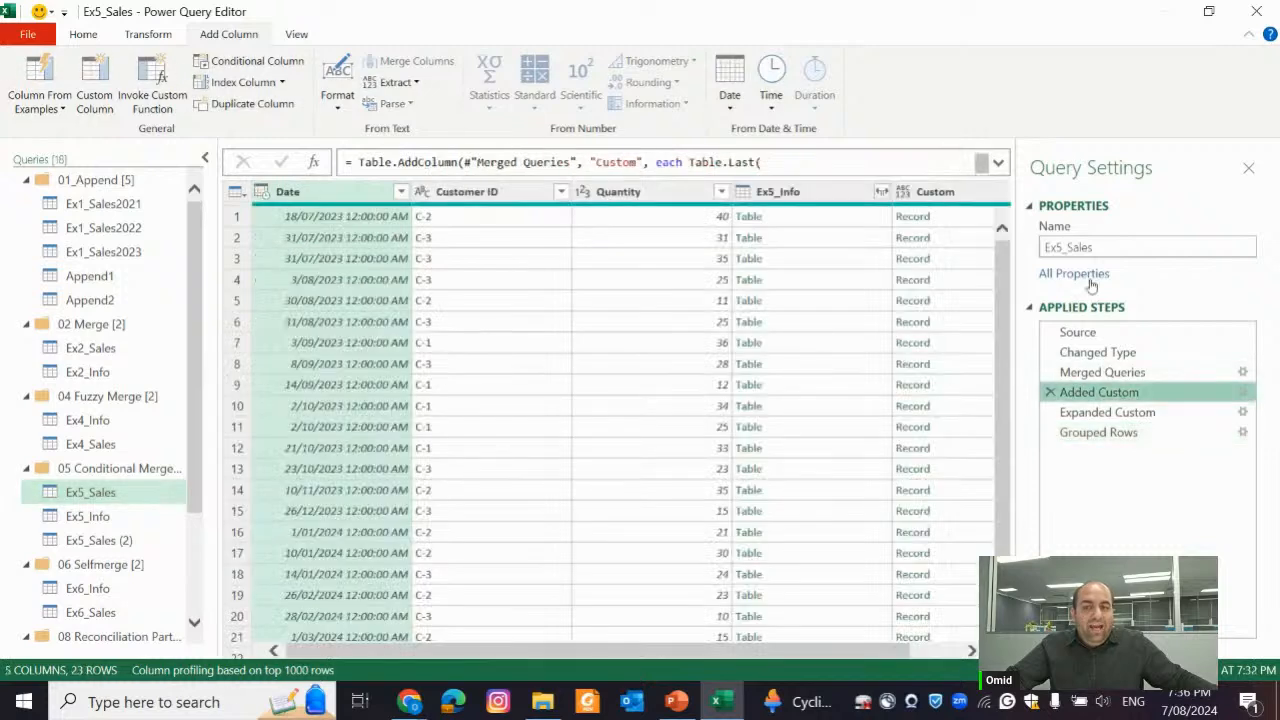
pyautogui.click(1242, 392)
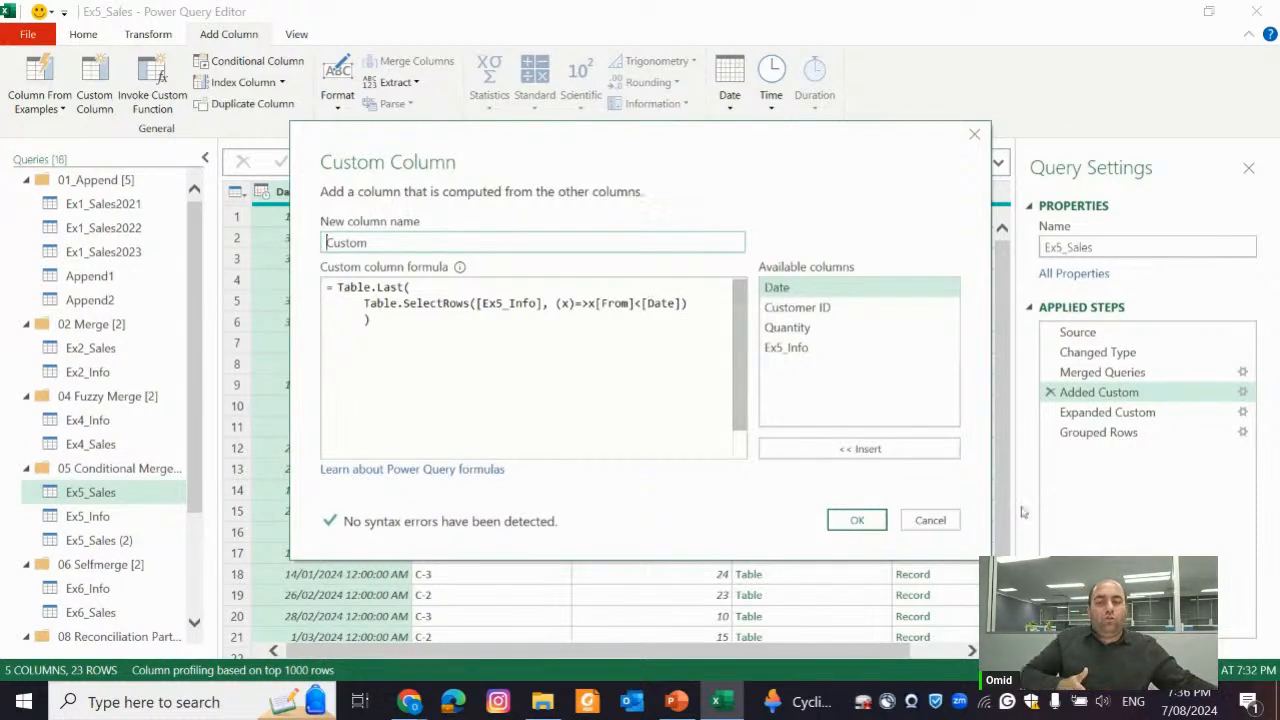
pyautogui.click(880, 519)
# Start another custom column in Ex5_Sales (2), named Filtered table
pyautogui.click(125, 540)
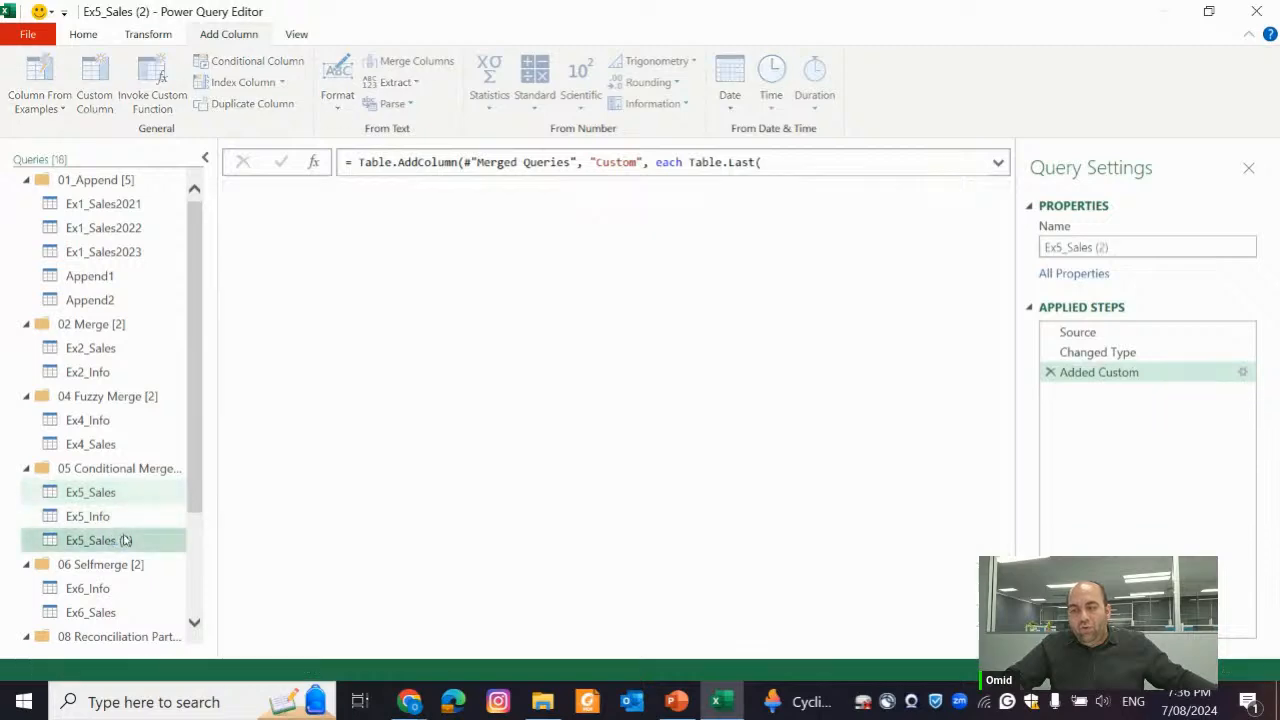
pyautogui.click(96, 82)
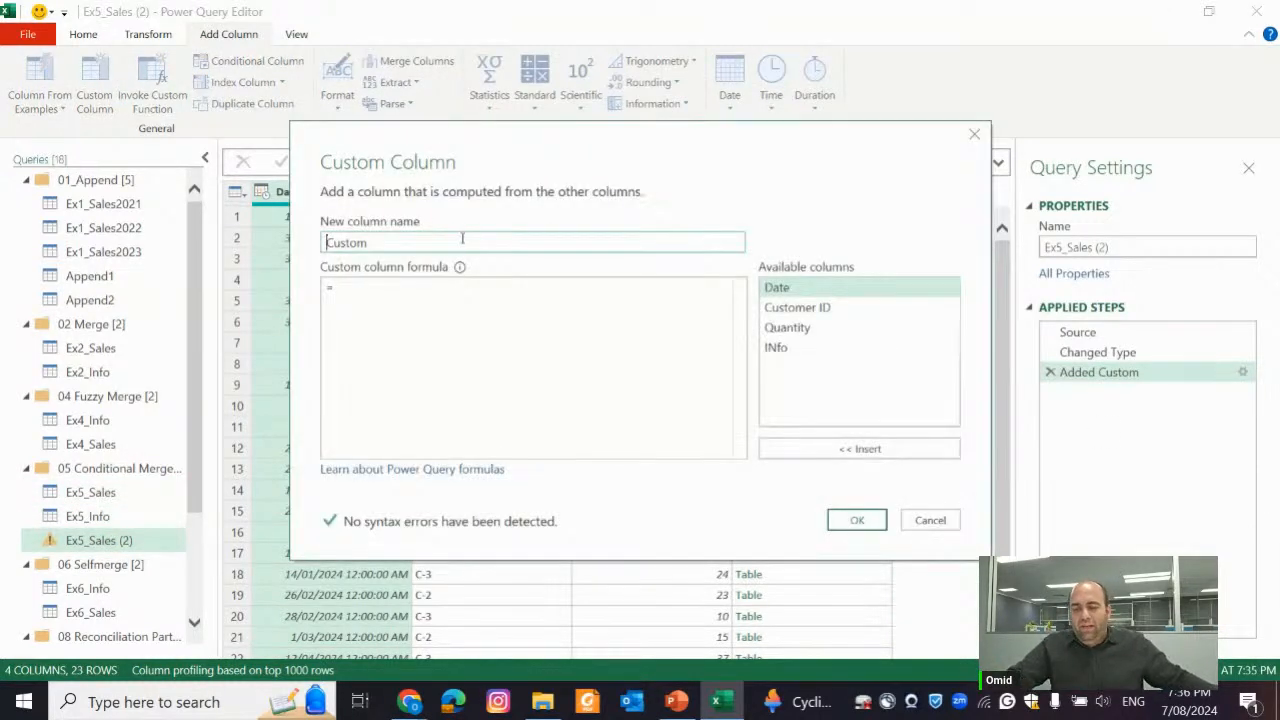
pyautogui.doubleClick(462, 238)
pyautogui.write('Filtered')
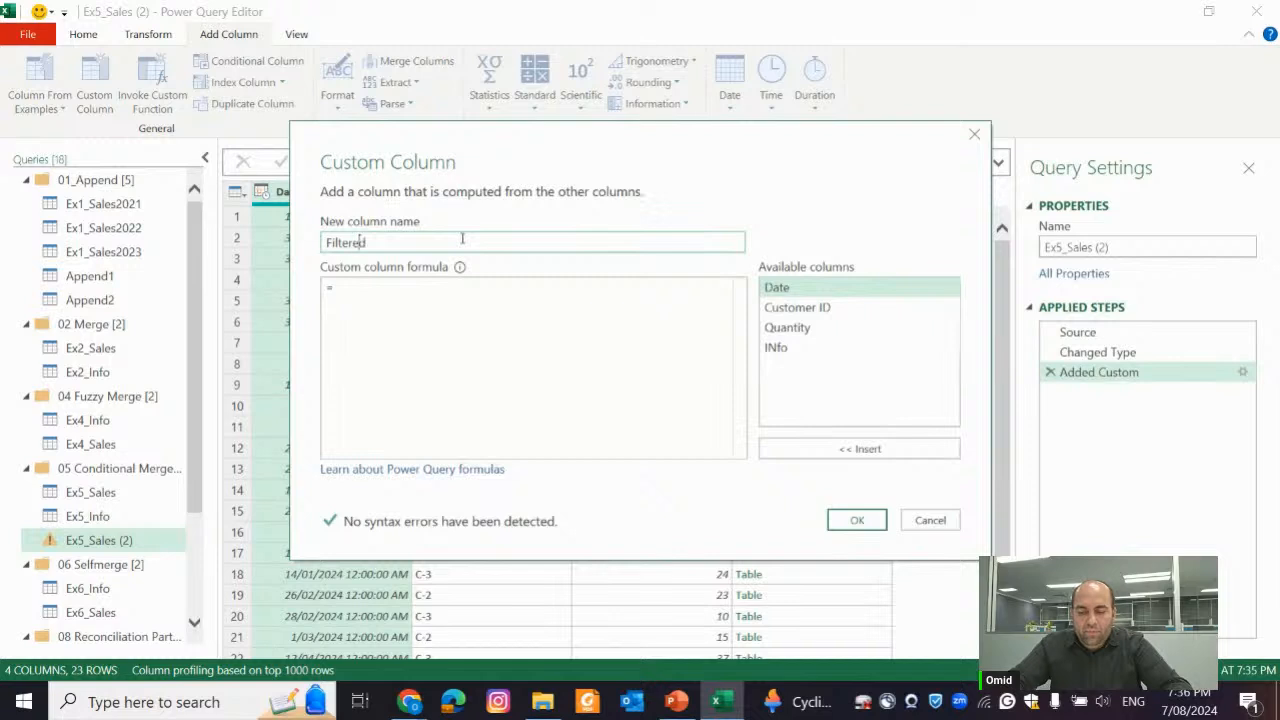
# Begin the Filtered table column's formula with the Table.SelectRows function
pyautogui.click(467, 358)
pyautogui.write('Sel')
pyautogui.press('BackSpace')
pyautogui.press('BackSpace')
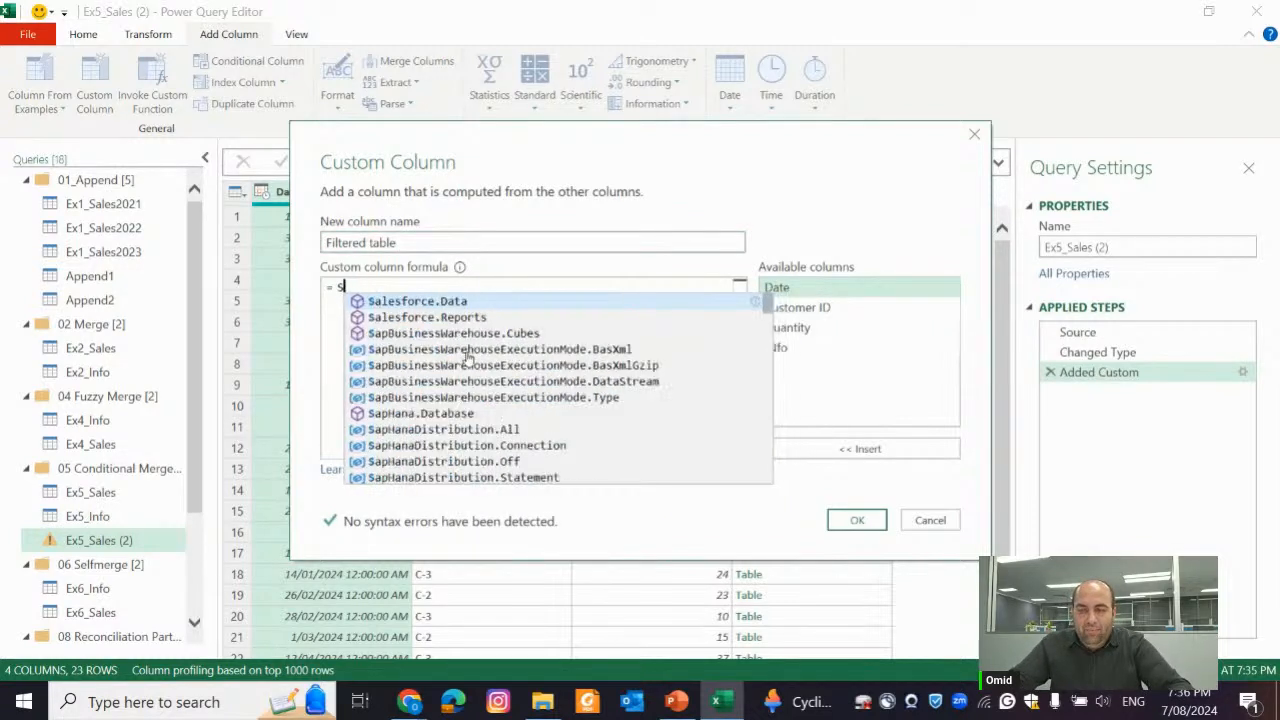
pyautogui.press('BackSpace')
pyautogui.write('Table.Selec')
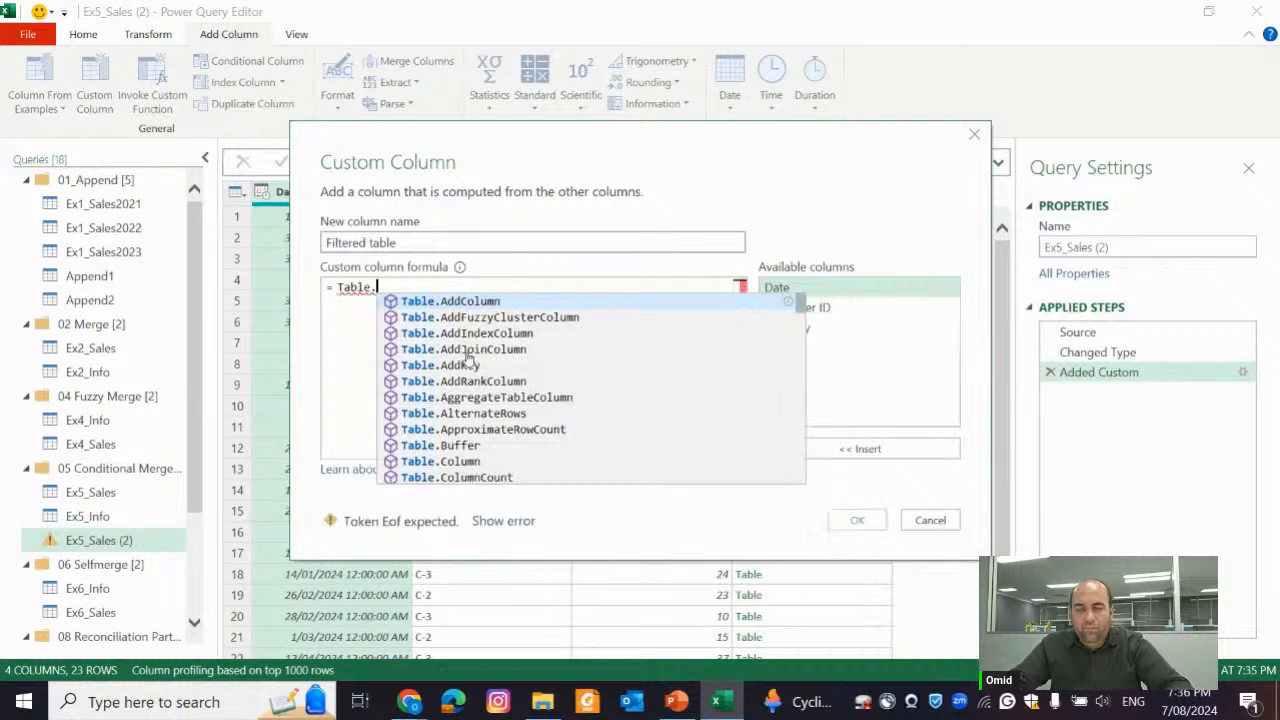
pyautogui.press('Down')
pyautogui.press('Down')
pyautogui.press('Down')
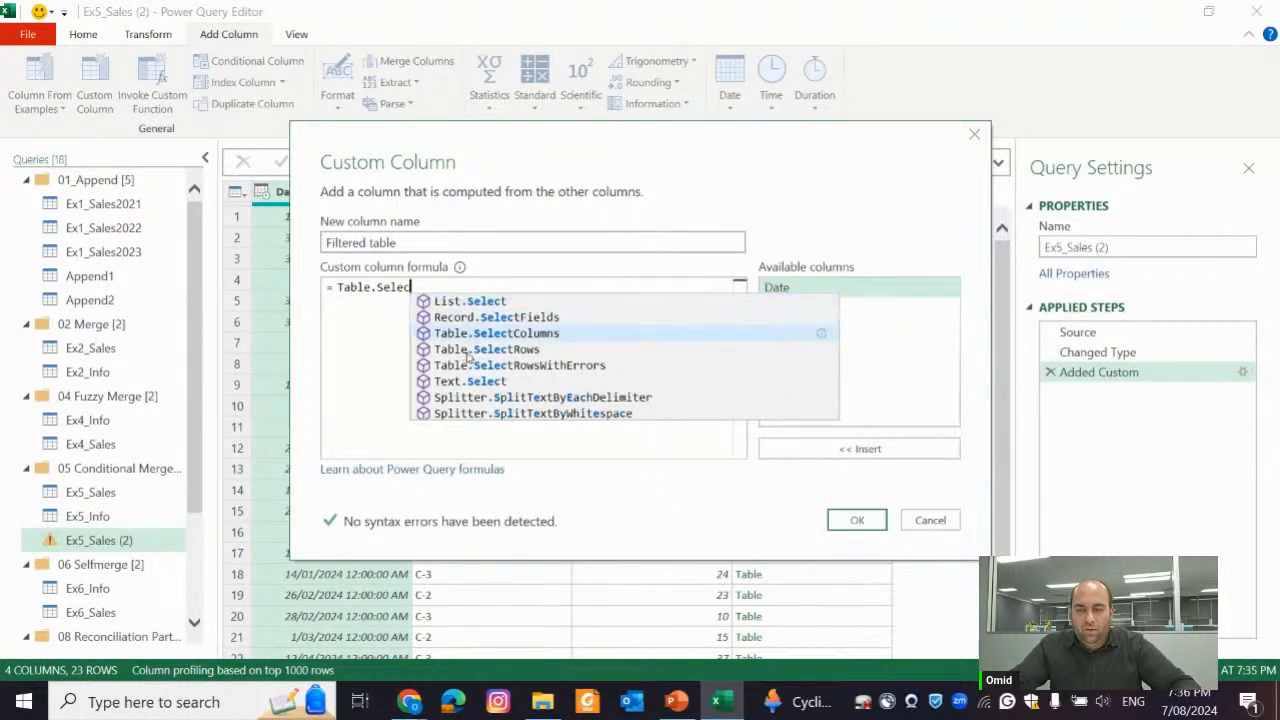
pyautogui.press('Tab')
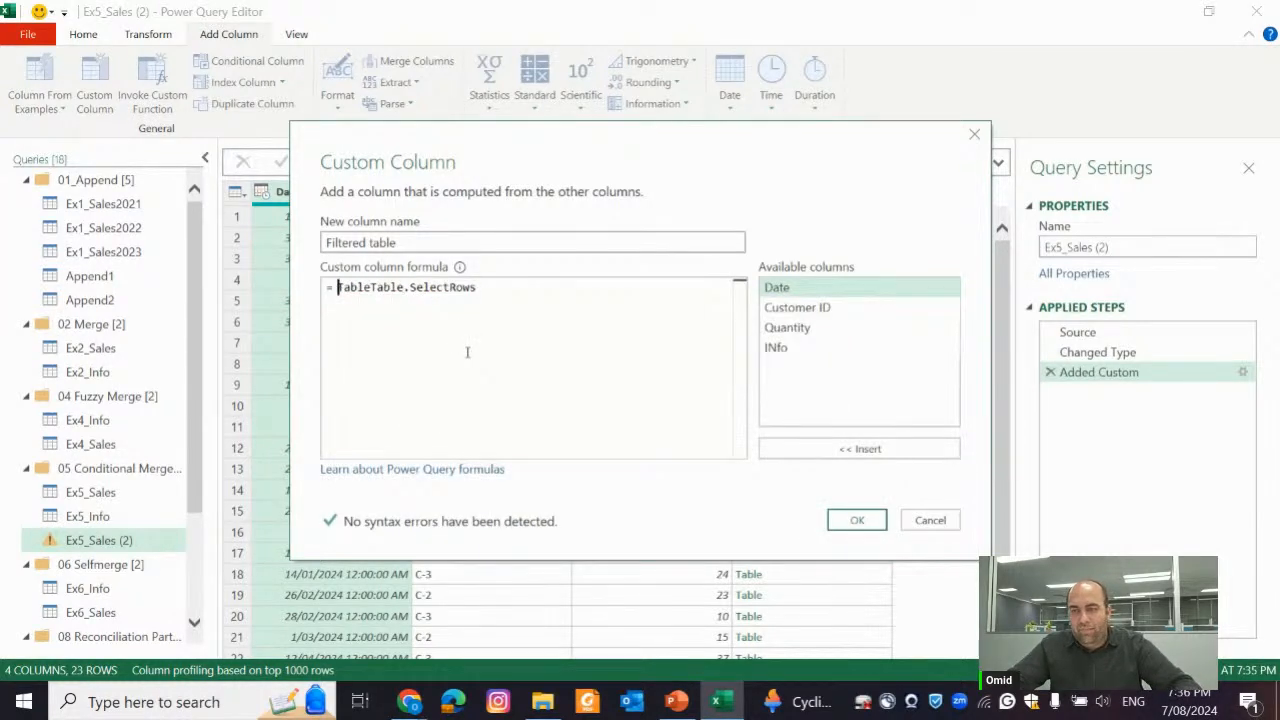
pyautogui.hotkey('shift', 'Right')
pyautogui.hotkey('shift', 'Right')
pyautogui.hotkey('shift', 'Right')
pyautogui.hotkey('shift', 'Right')
pyautogui.hotkey('shift', 'Right')
pyautogui.press('Delete')
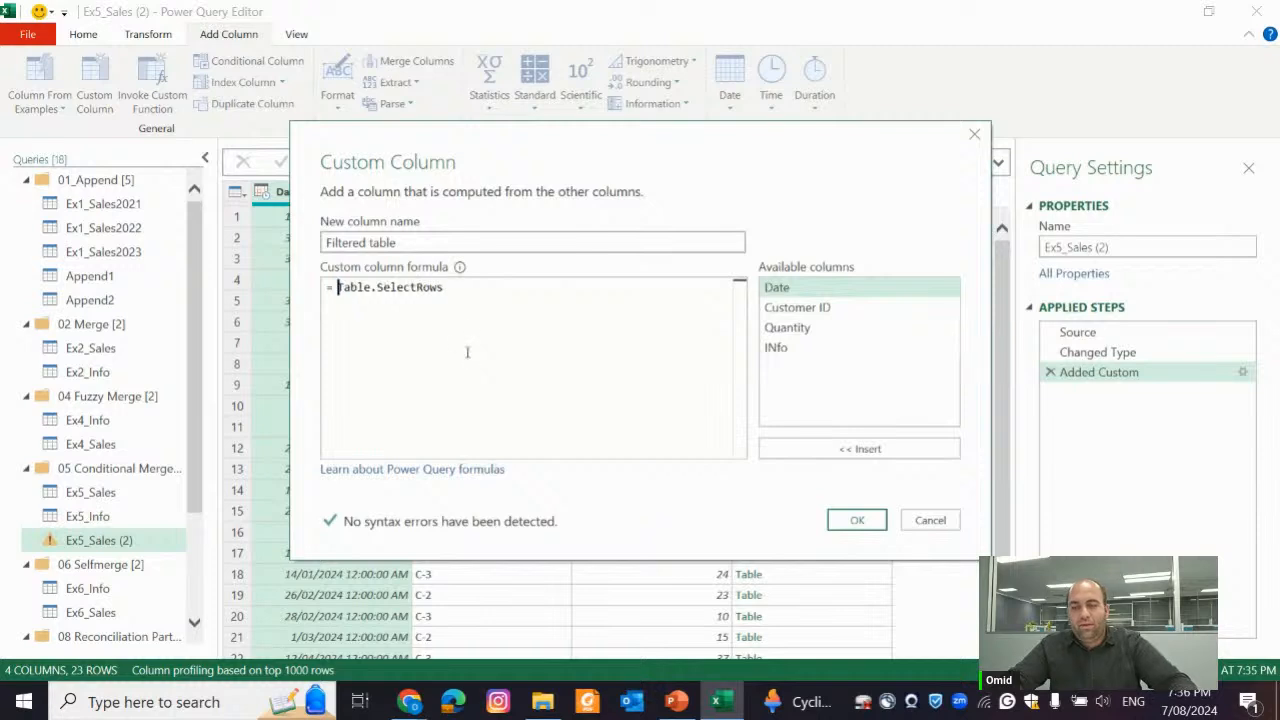
# Complete the formula as Table.SelectRows([INfo],(x)=> x[From]<[Date]), create the column and preview its nested table in row 2
pyautogui.write('(')
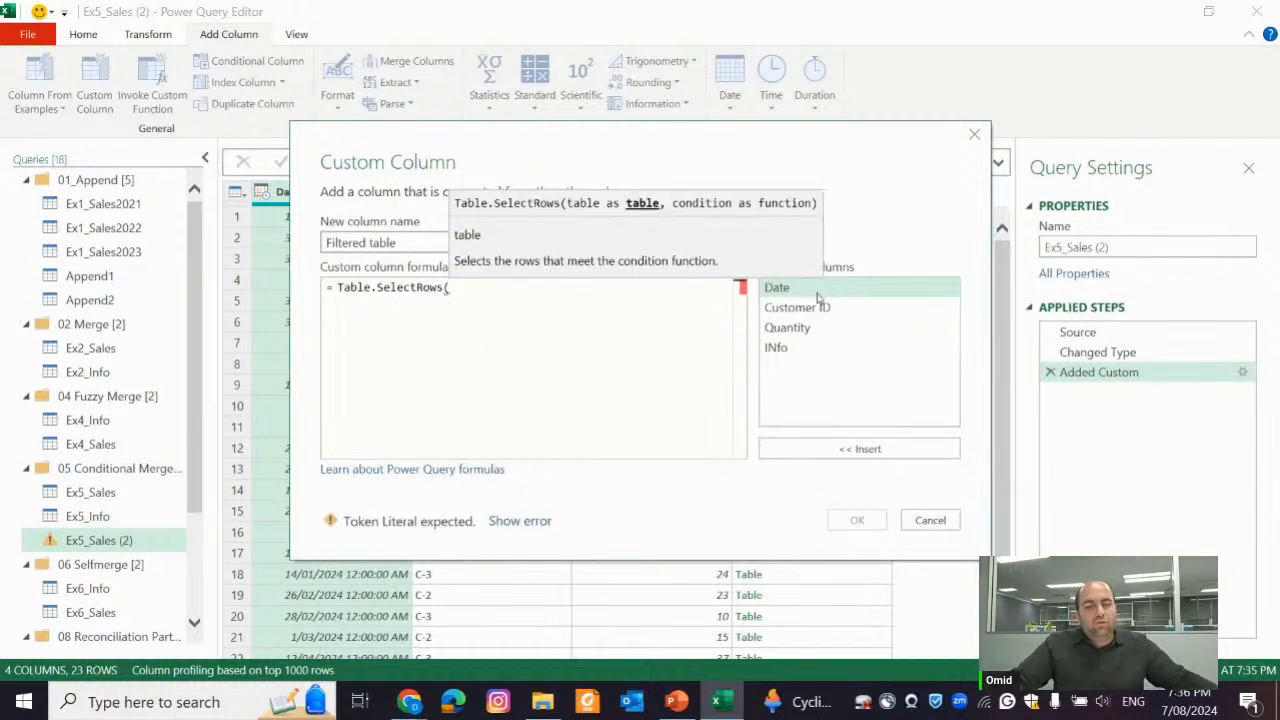
pyautogui.doubleClick(802, 352)
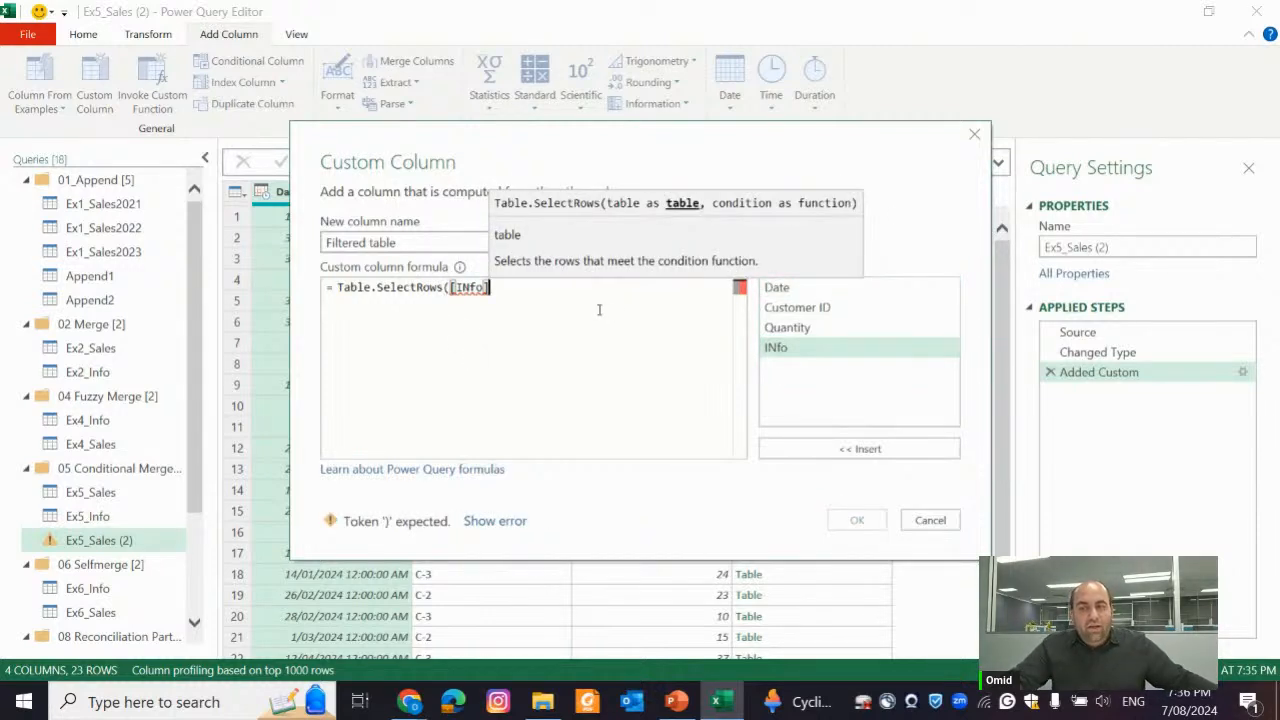
pyautogui.write(',(')
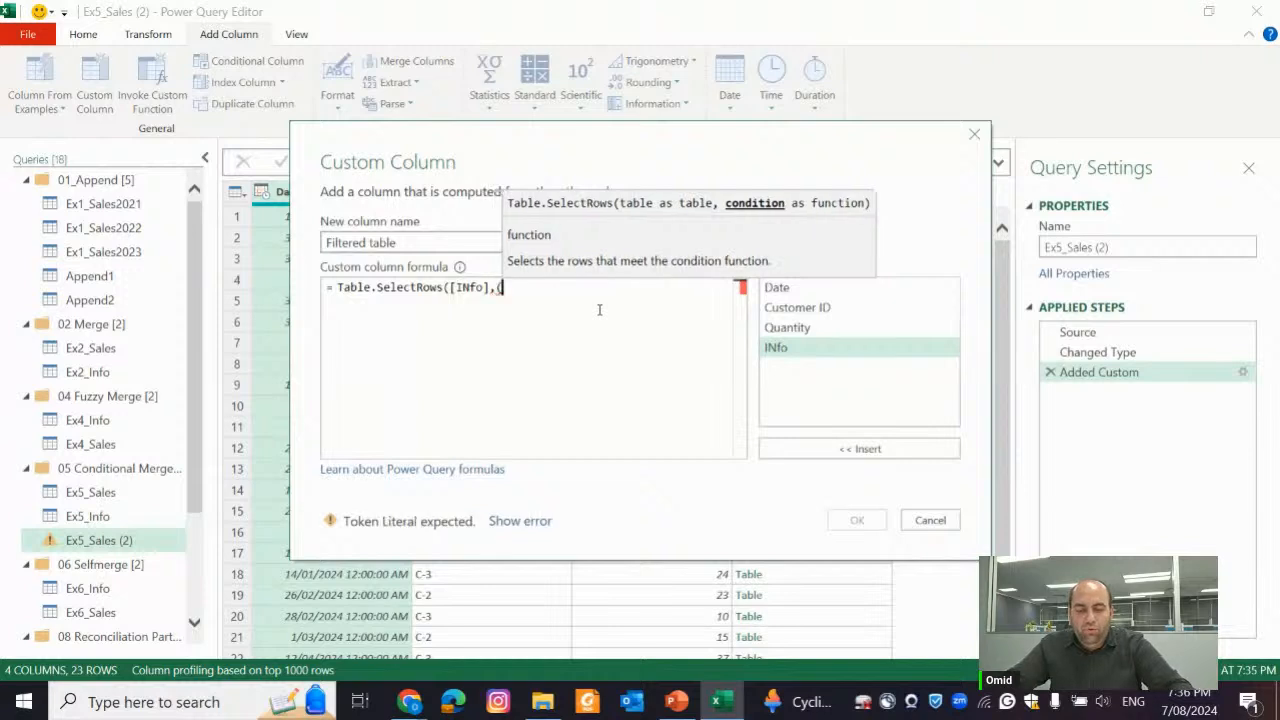
pyautogui.write('x)=>')
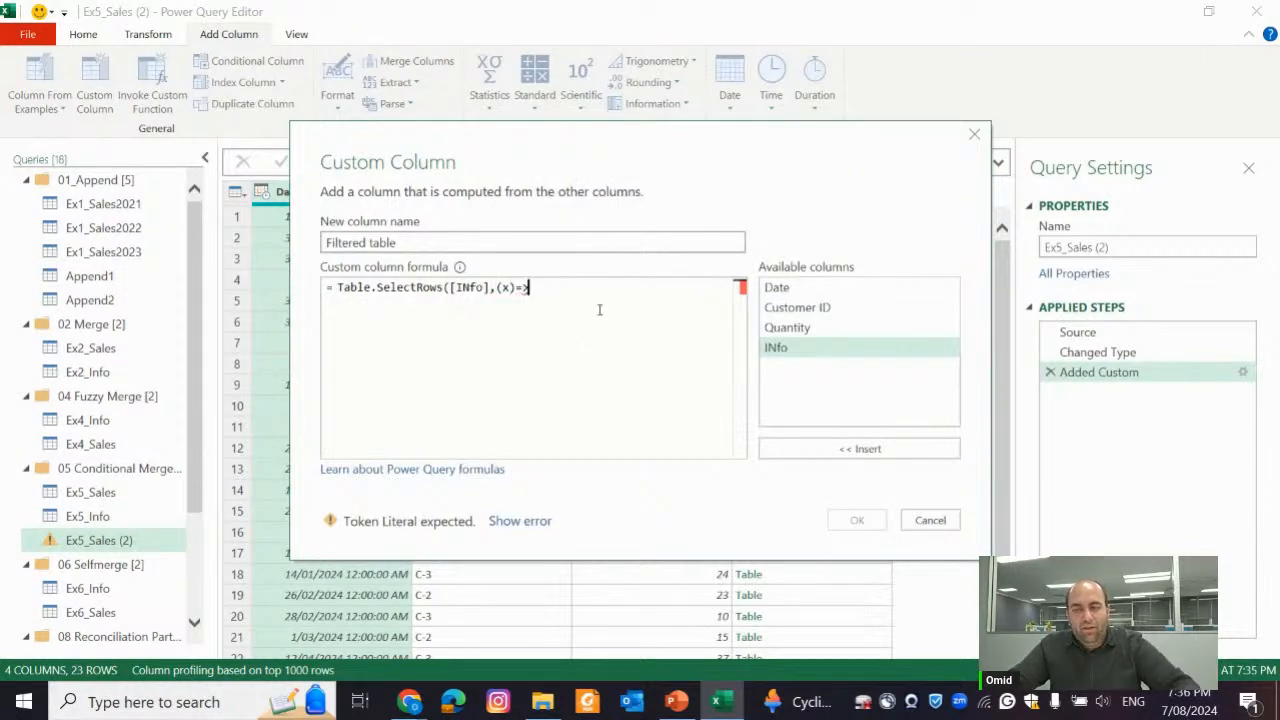
pyautogui.write(' x[')
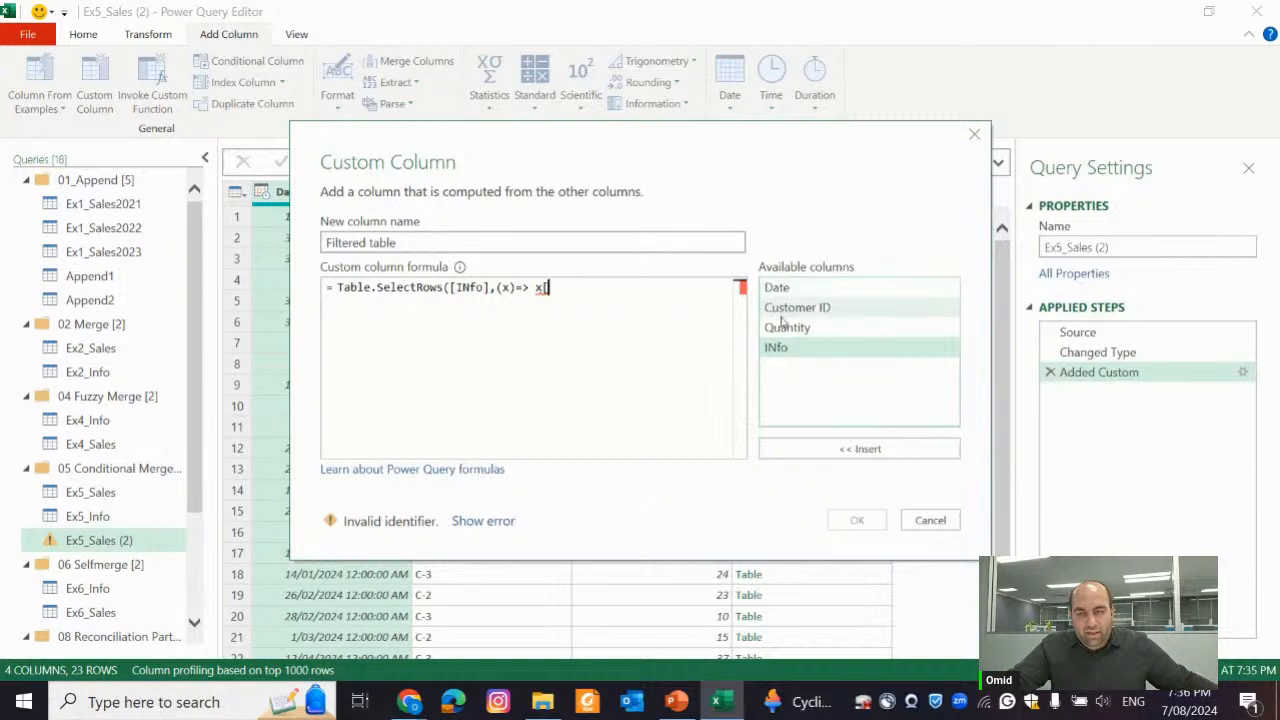
pyautogui.write('From]<')
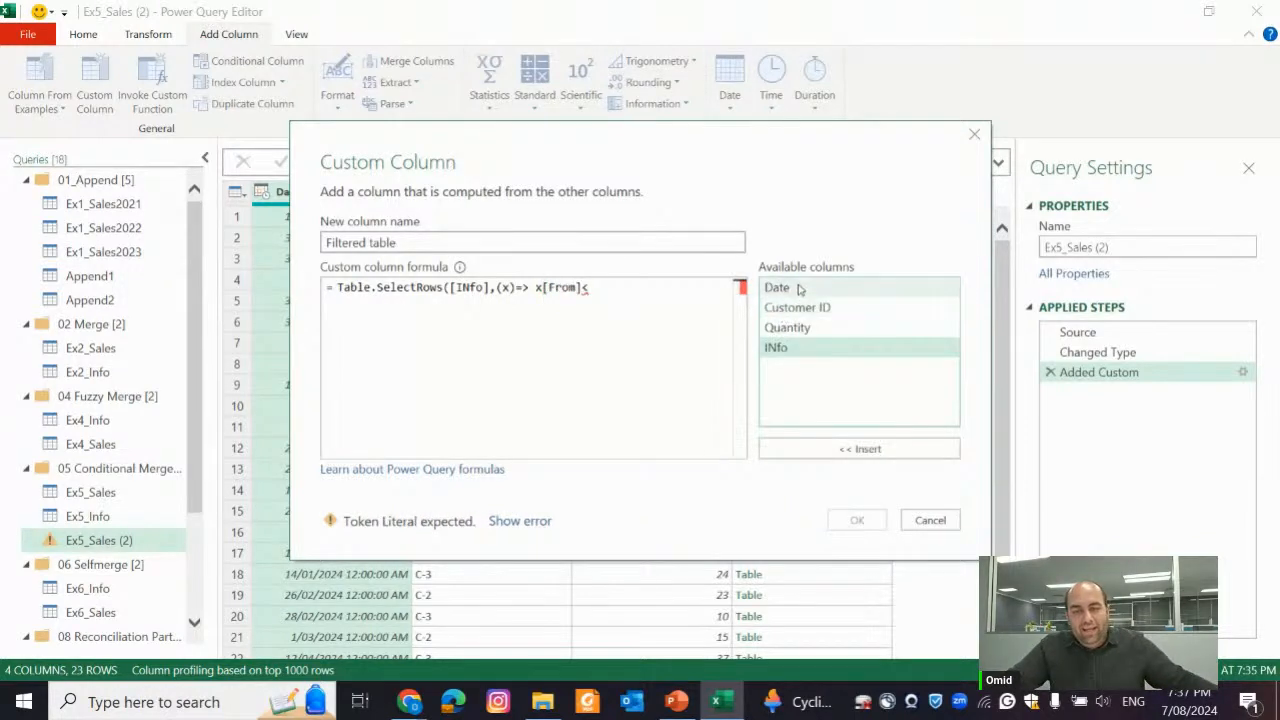
pyautogui.doubleClick(798, 288)
pyautogui.write(')')
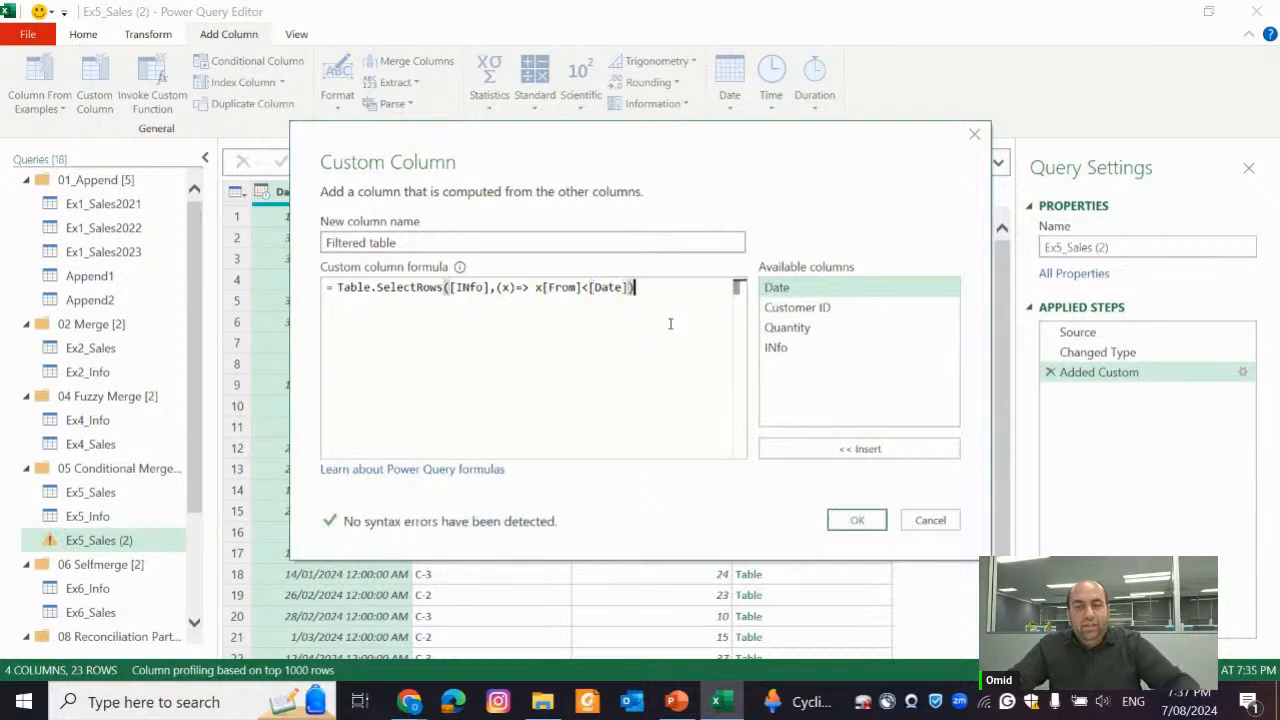
pyautogui.click(857, 520)
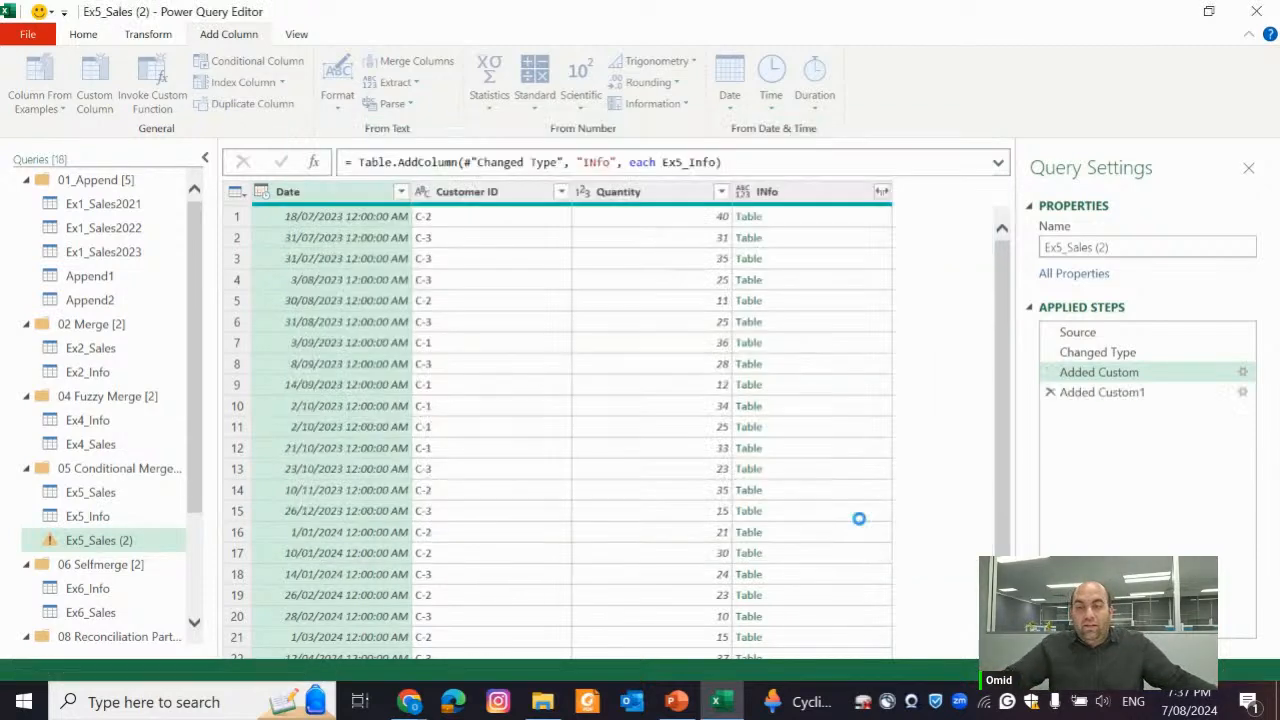
pyautogui.click(909, 245)
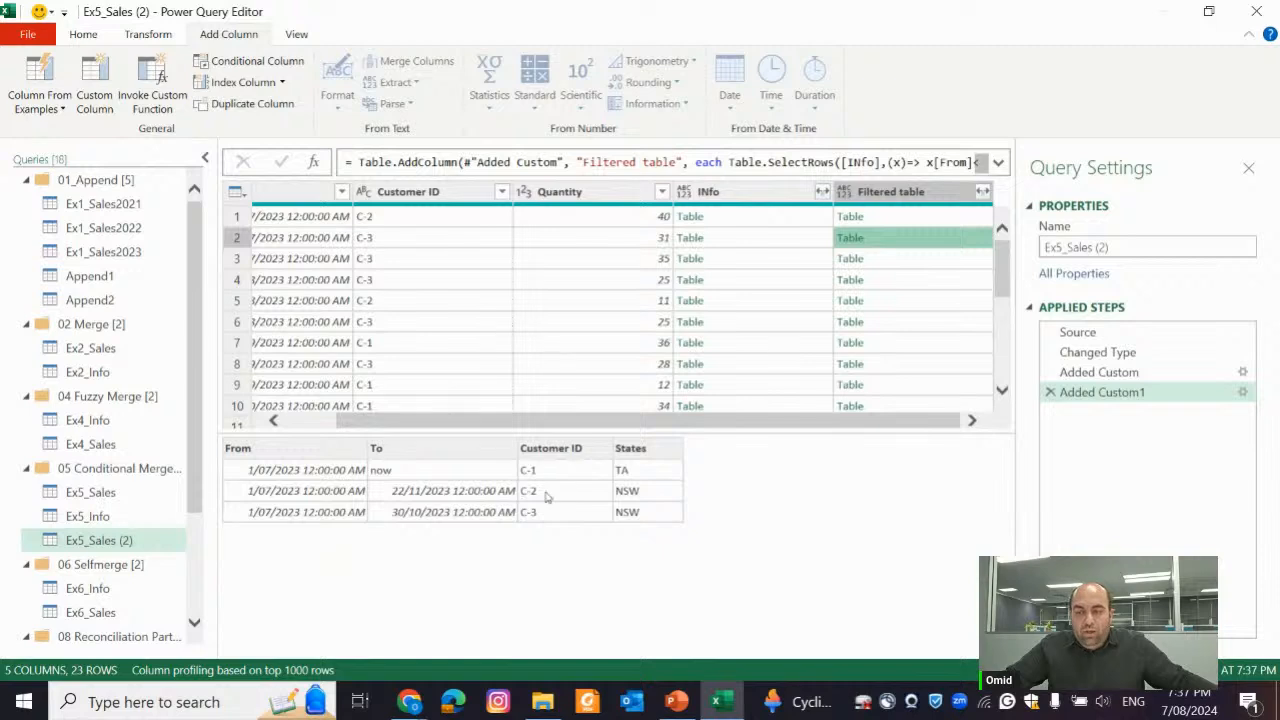
# Reopen the Filtered table column's formula and start a second condition after x[From]<[Date] with and x[C
pyautogui.doubleClick(1163, 392)
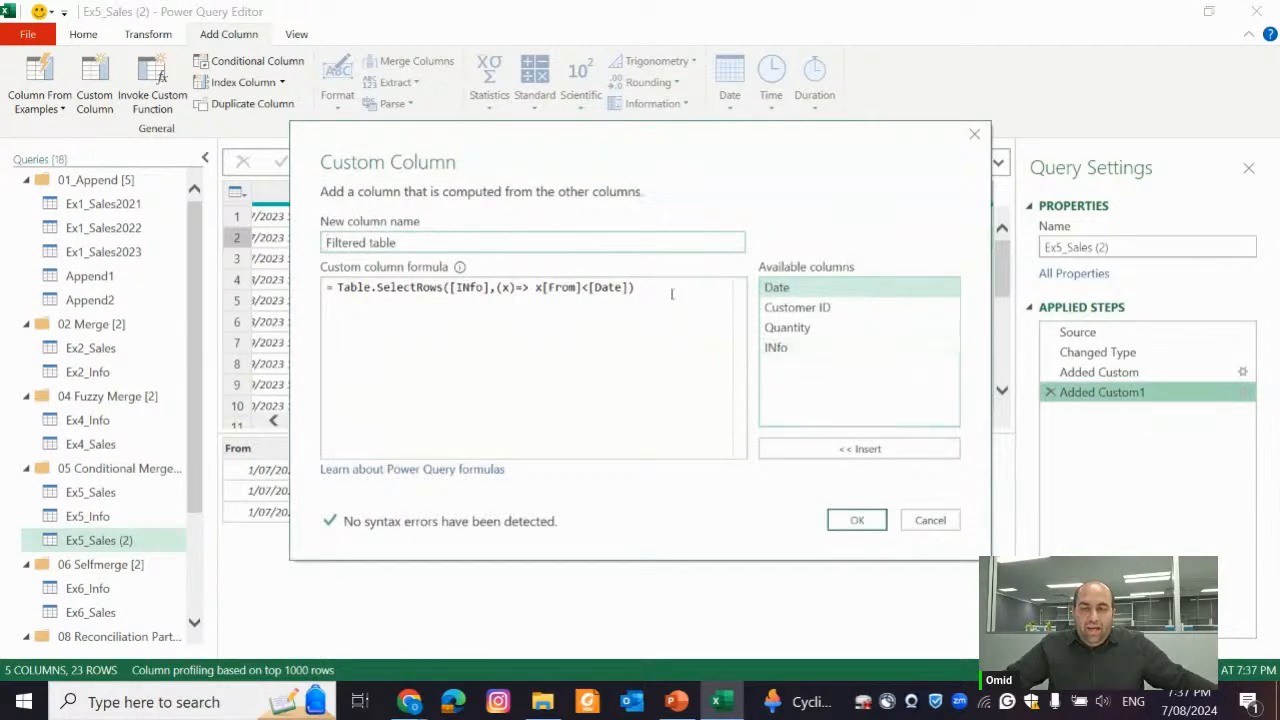
pyautogui.click(672, 294)
pyautogui.press('Left')
pyautogui.write('and')
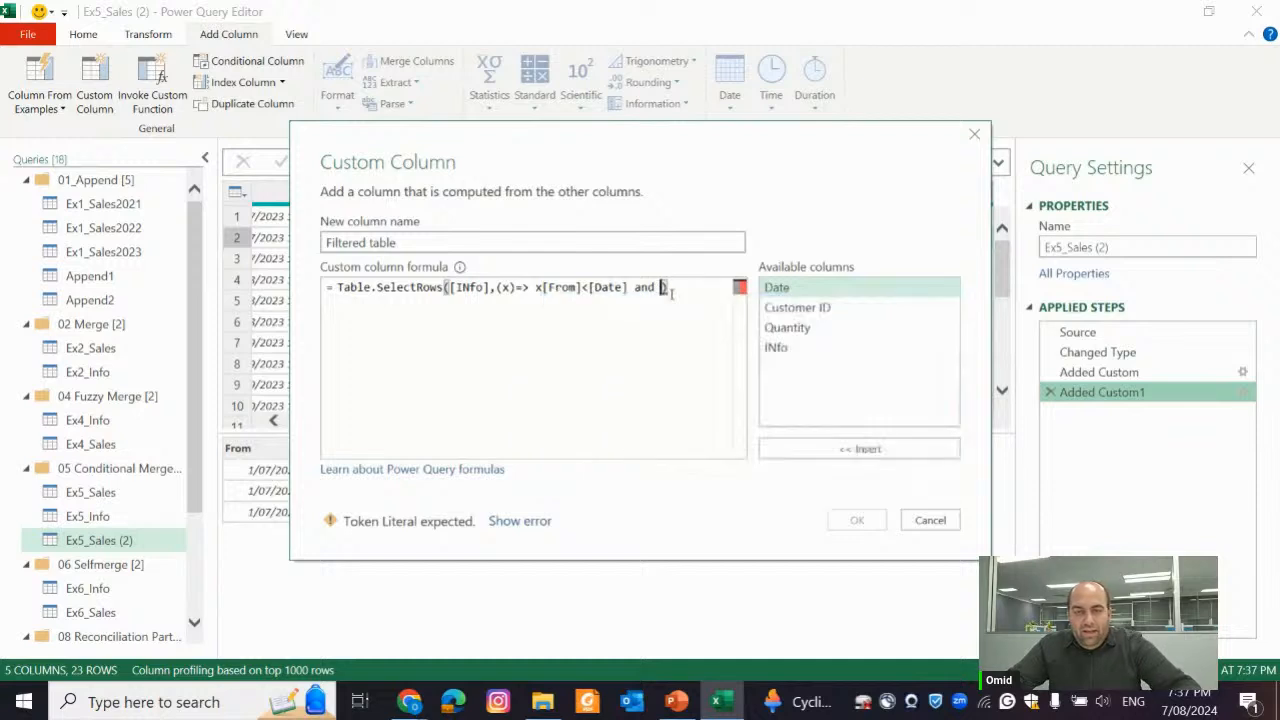
pyautogui.write(' x[')
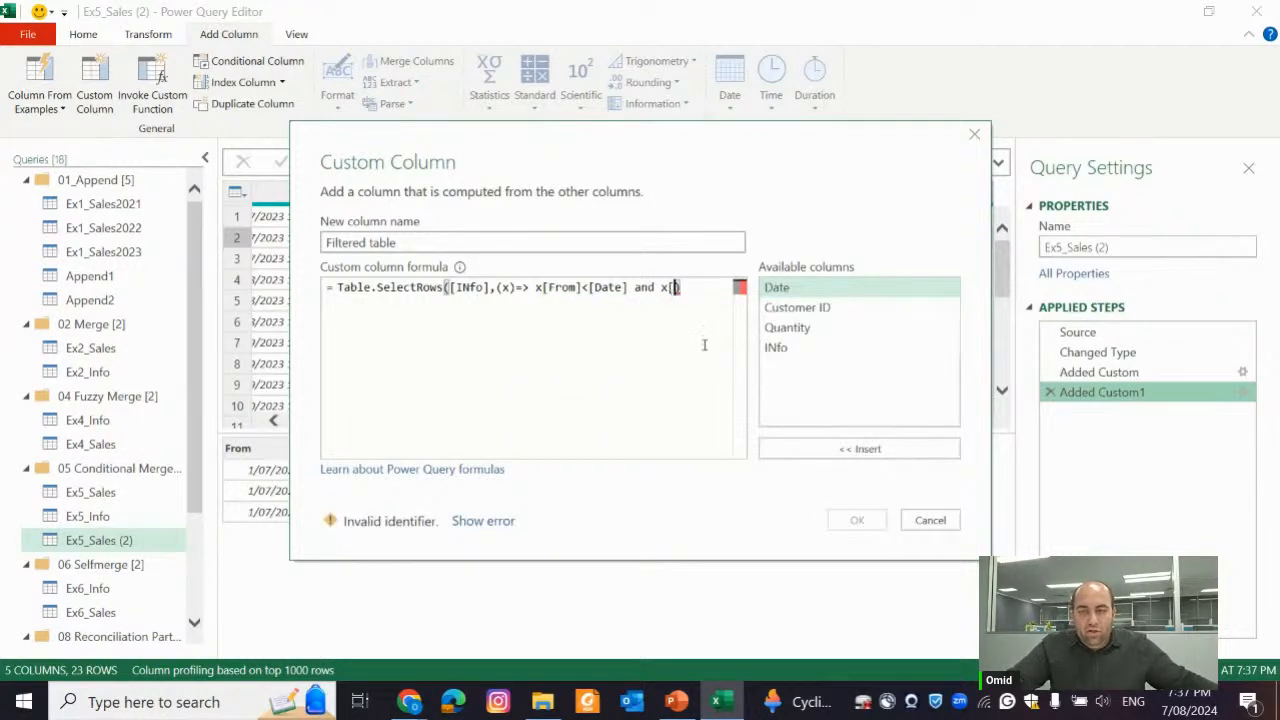
pyautogui.write('C')
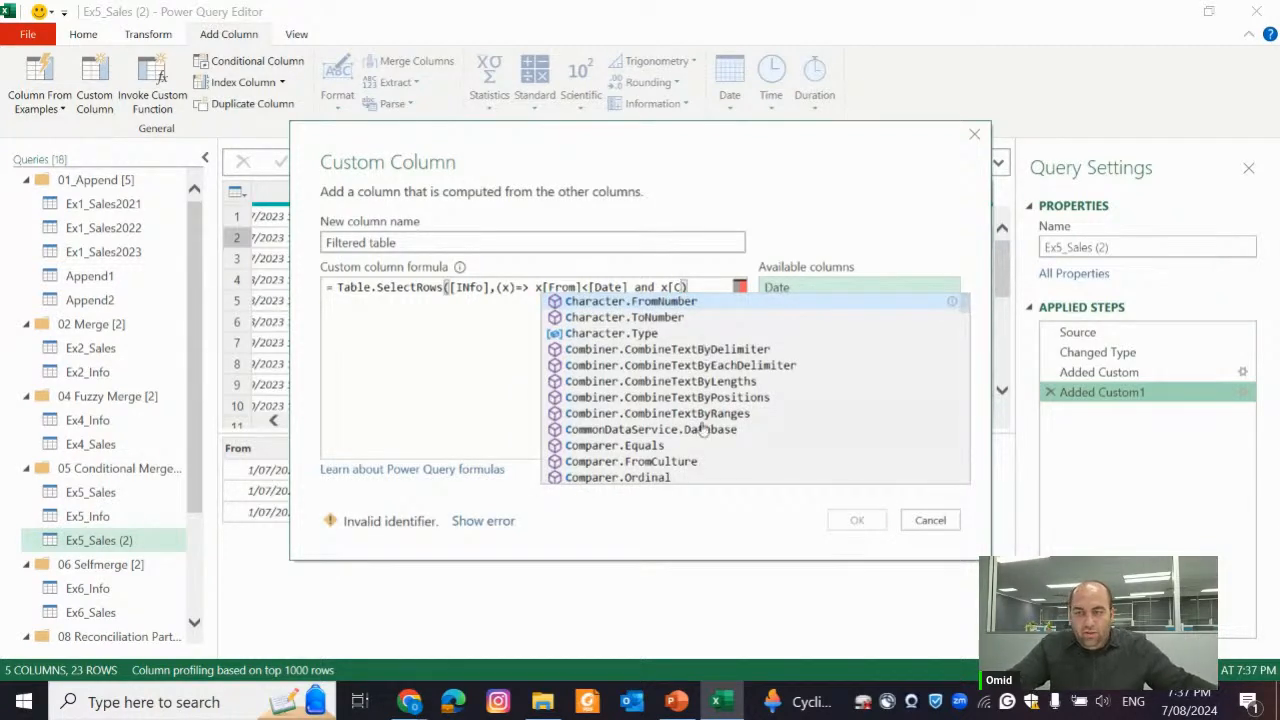
# Complete the second condition so the Customer ID of x is compared with _[Customer ID]
pyautogui.moveTo(776, 150); pyautogui.dragTo(1096, 34)
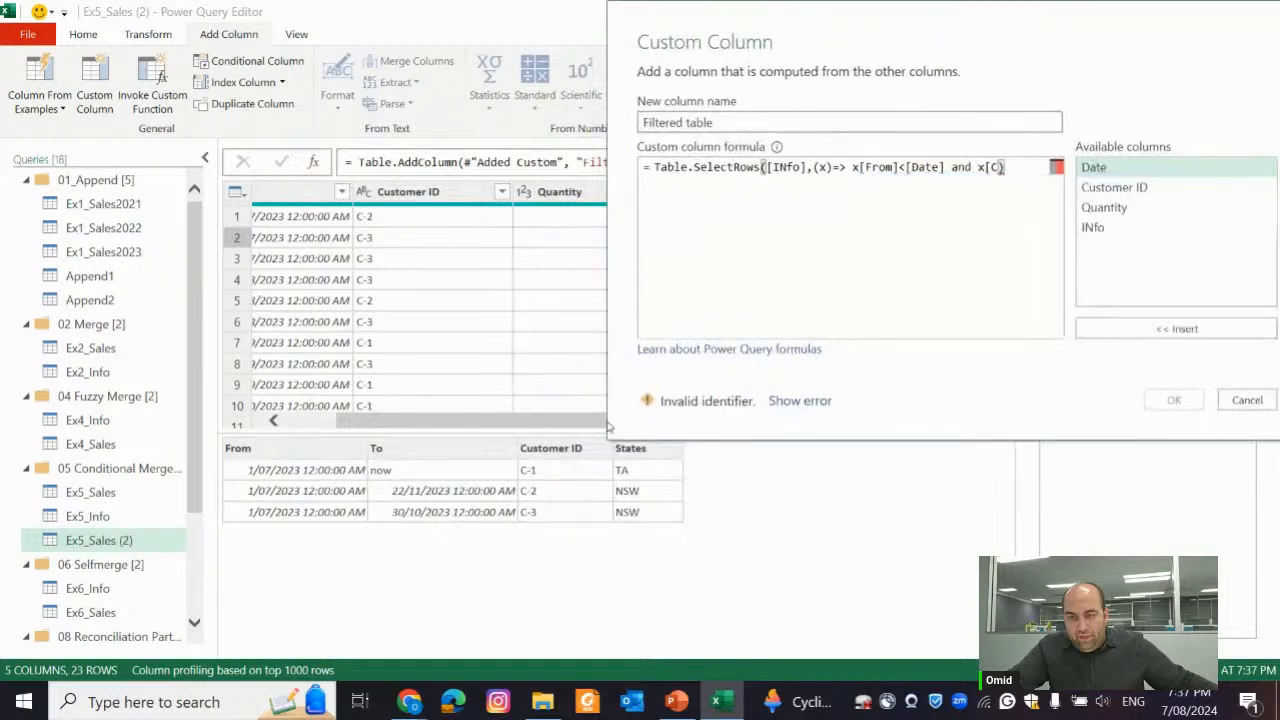
pyautogui.moveTo(967, 77); pyautogui.dragTo(741, 437)
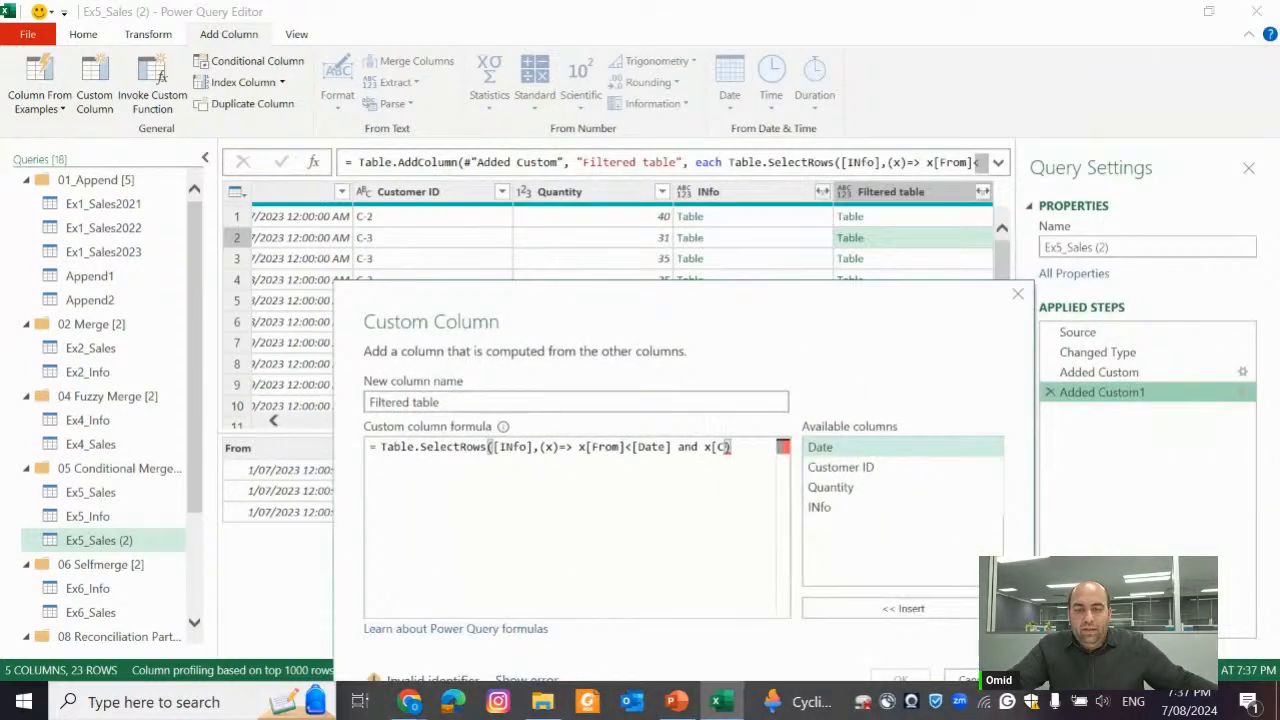
pyautogui.write('us')
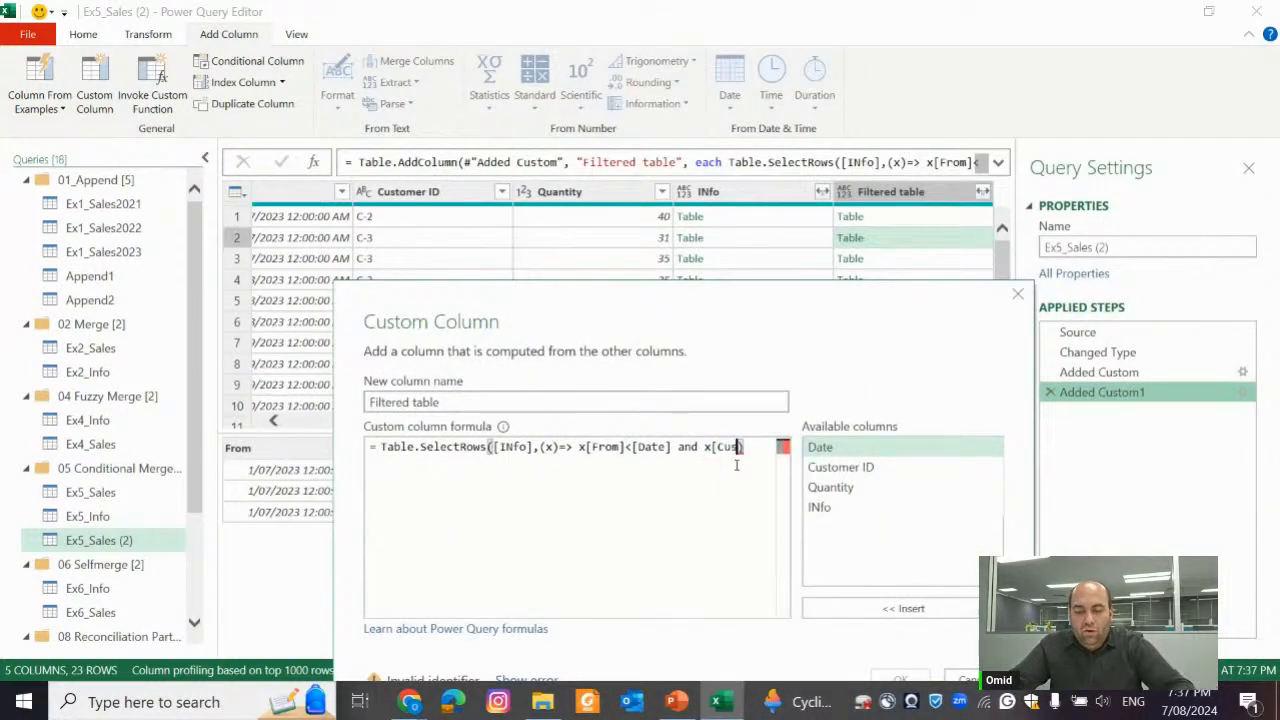
pyautogui.write('tomer')
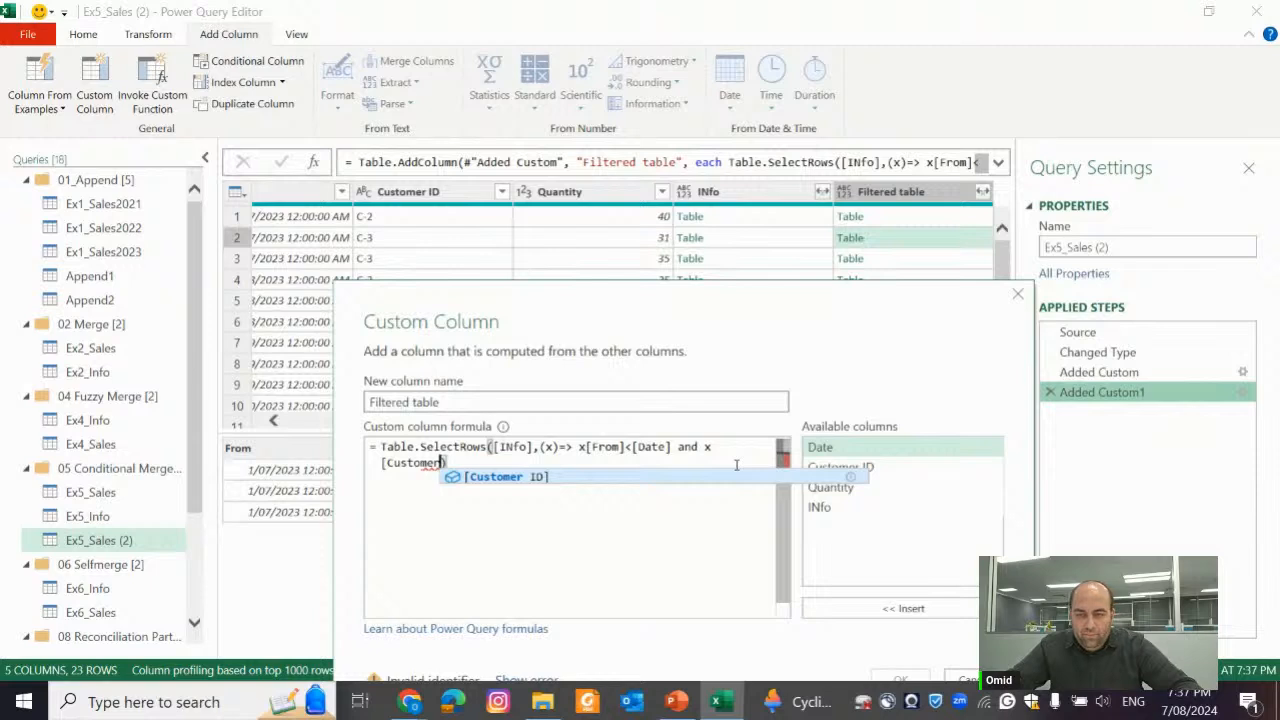
pyautogui.press('Tab')
pyautogui.write('=')
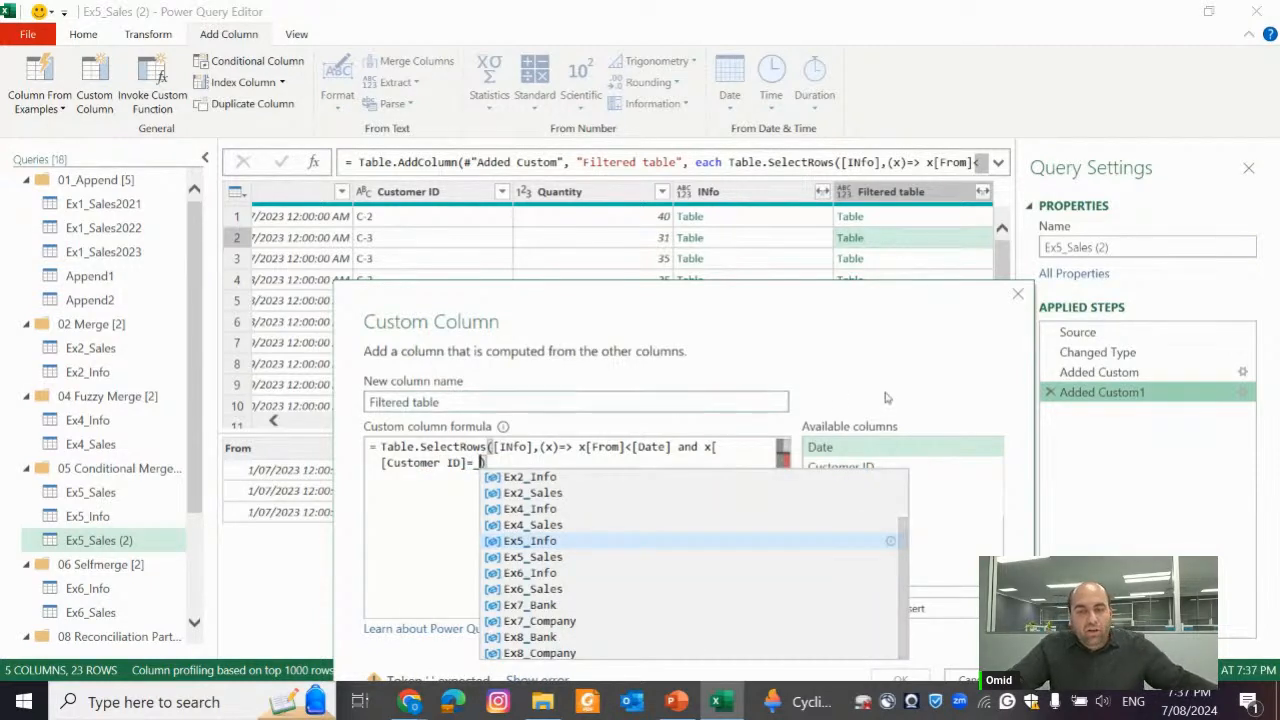
pyautogui.doubleClick(840, 467)
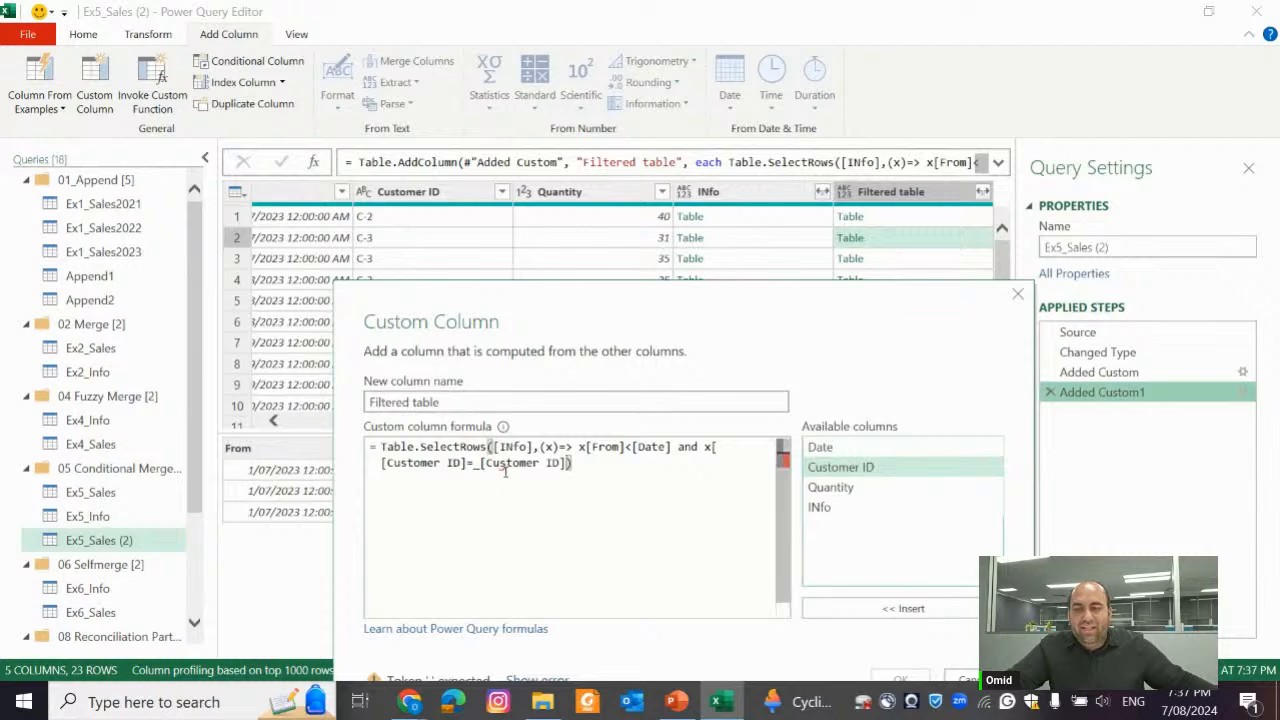
# Remove the extra bracket so the condition reads x[Customer ID]=_[Customer ID], apply the formula and preview the Filtered table column's nested table in row 1
pyautogui.moveTo(622, 314); pyautogui.dragTo(941, 392)
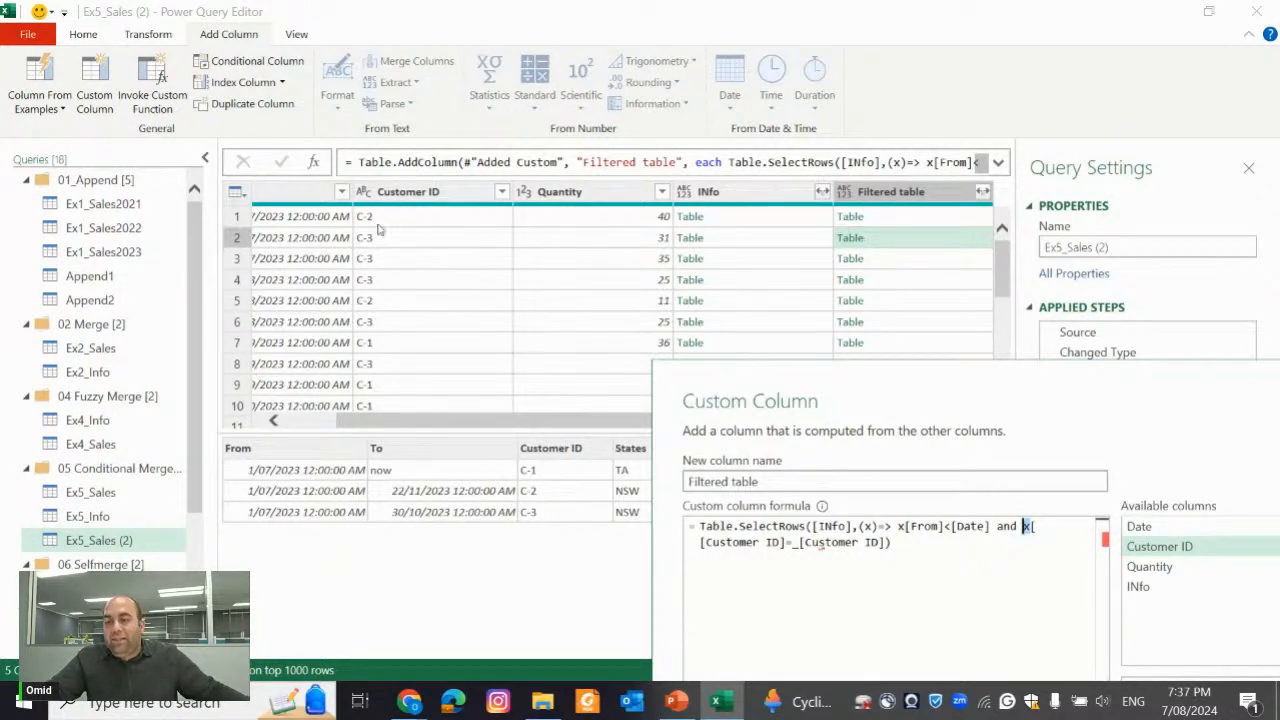
pyautogui.click(797, 541)
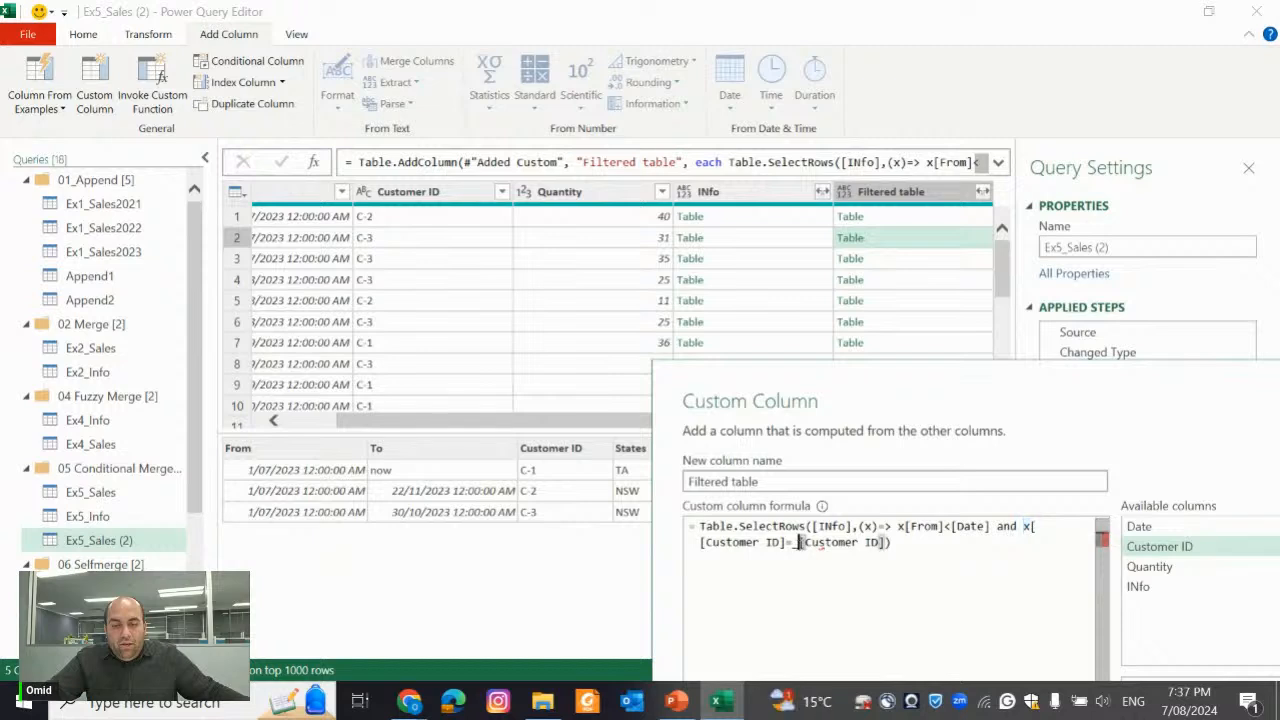
pyautogui.write('_')
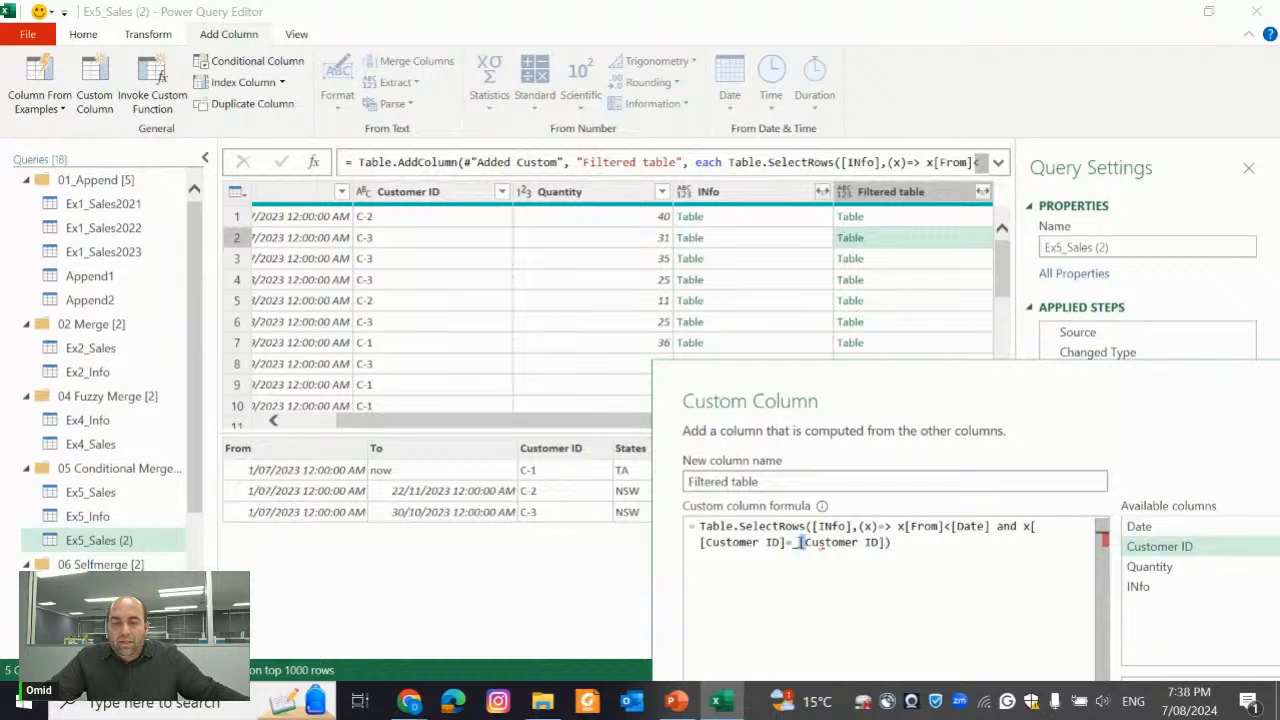
pyautogui.moveTo(796, 541); pyautogui.dragTo(852, 542)
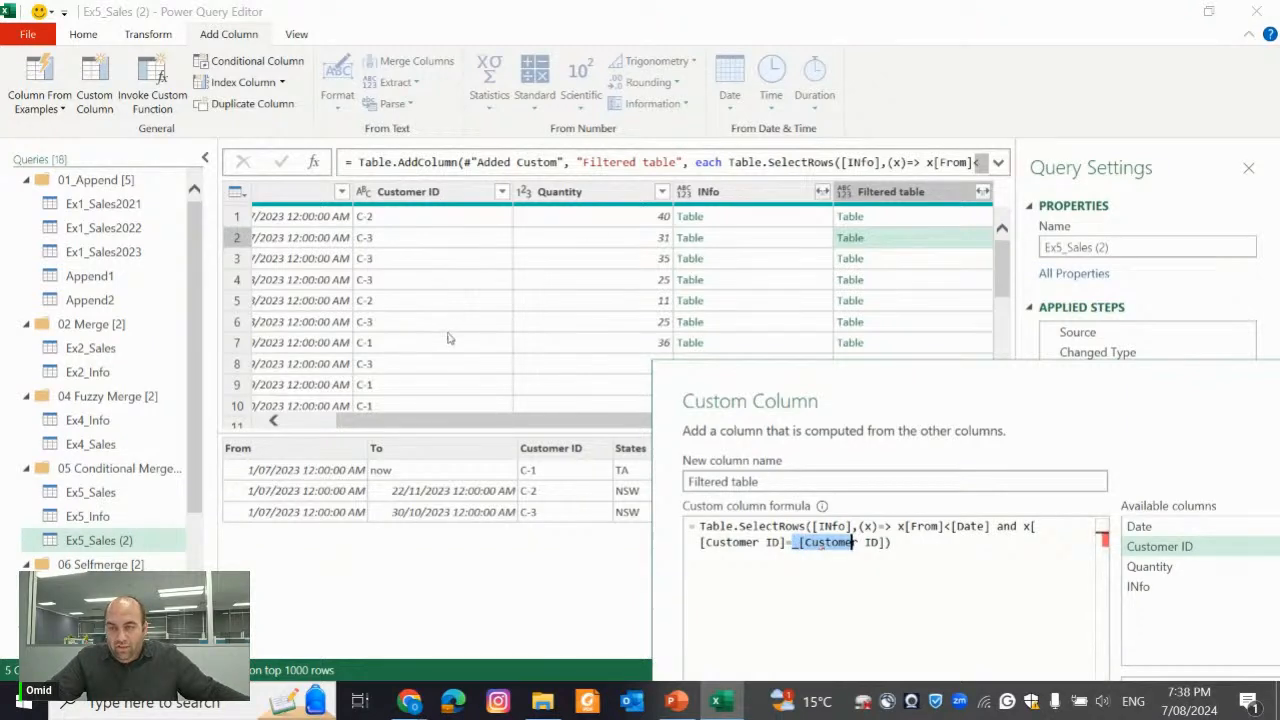
pyautogui.moveTo(1021, 526); pyautogui.dragTo(786, 542)
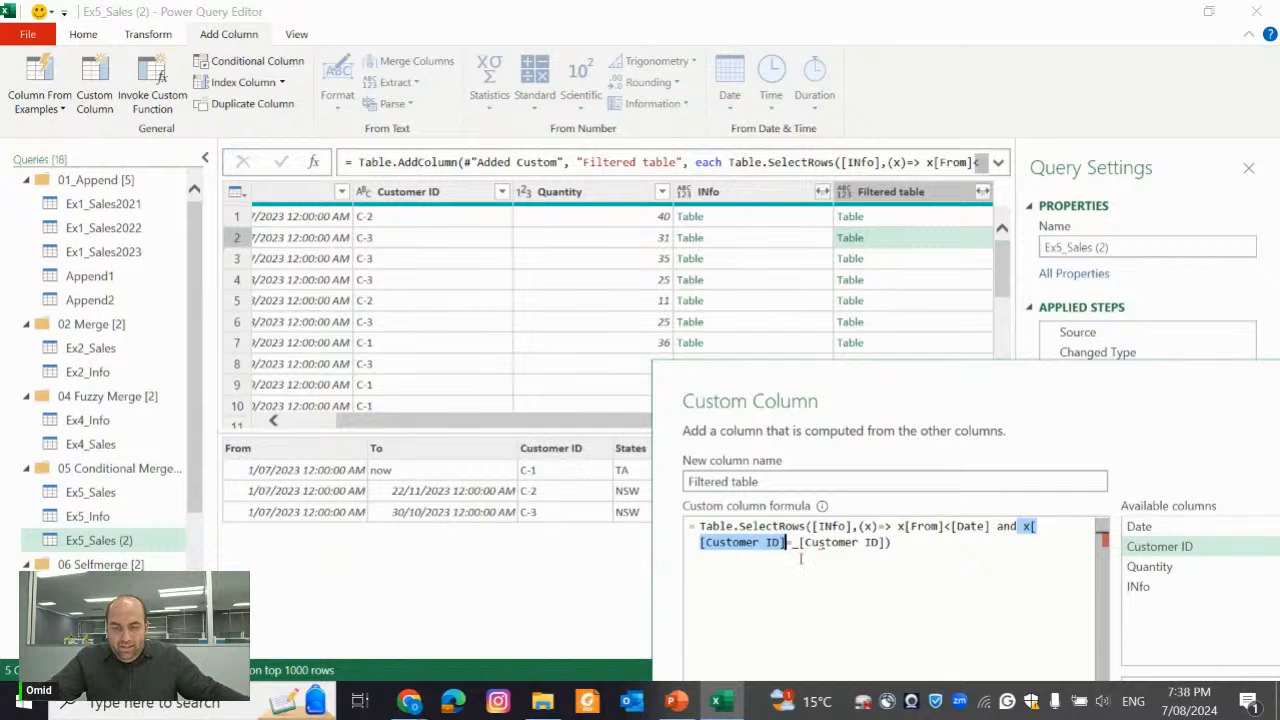
pyautogui.click(1037, 527)
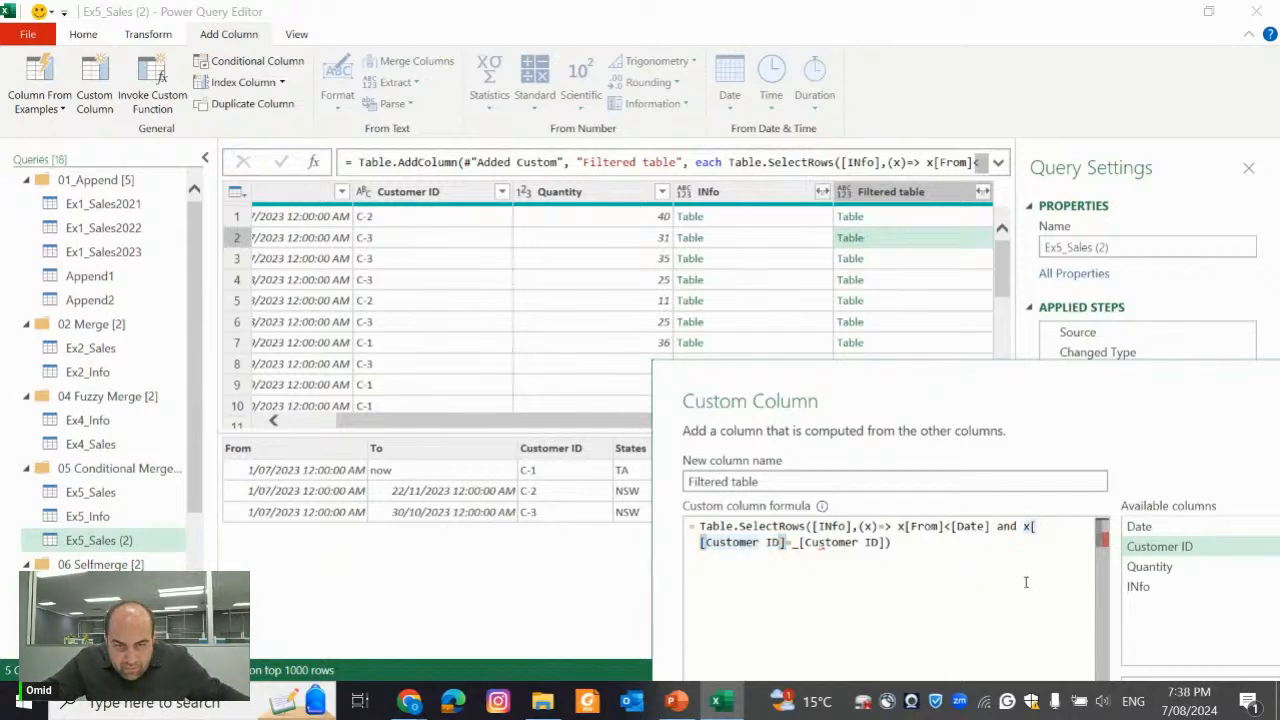
pyautogui.press('BackSpace')
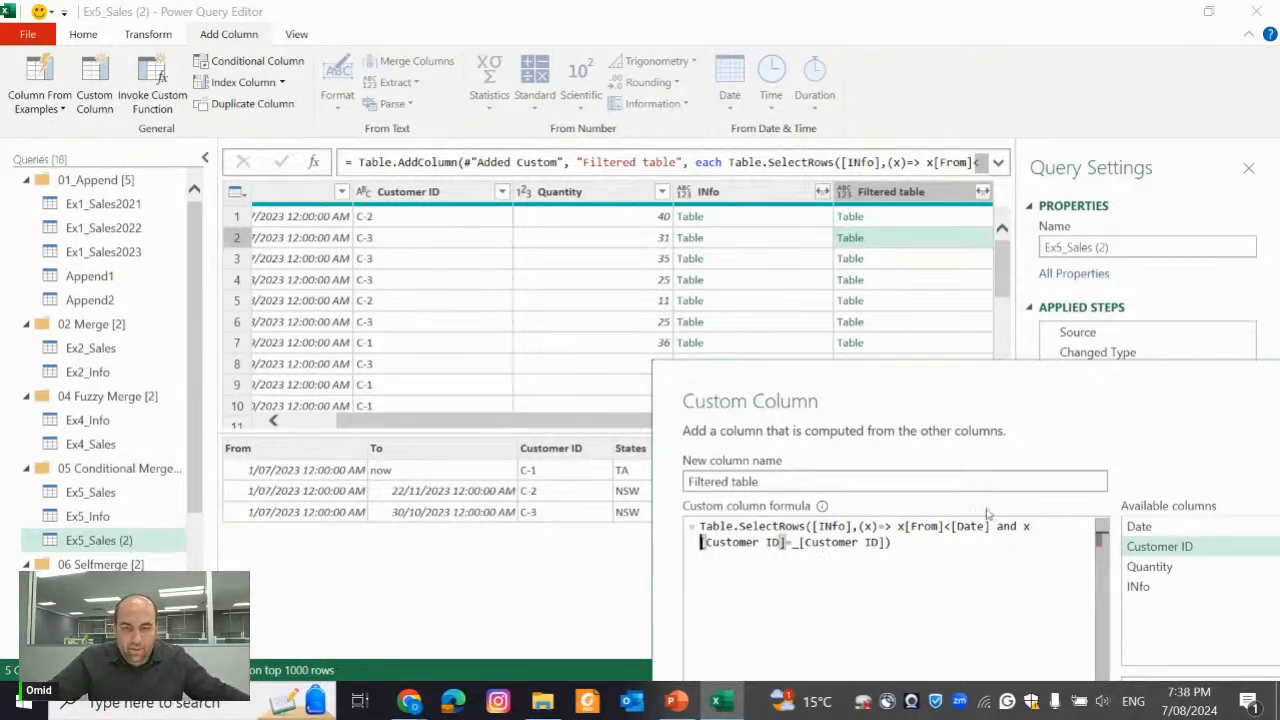
pyautogui.moveTo(994, 420); pyautogui.dragTo(824, 236)
pyautogui.click(1048, 575)
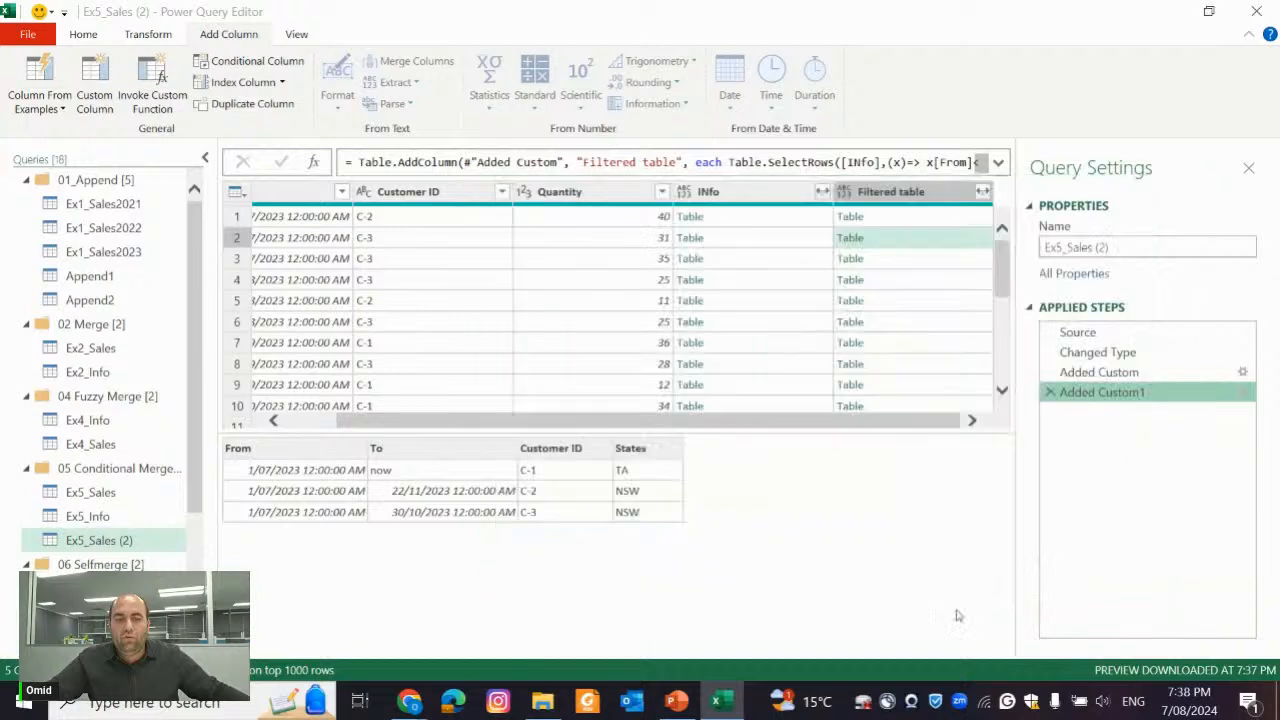
pyautogui.click(900, 220)
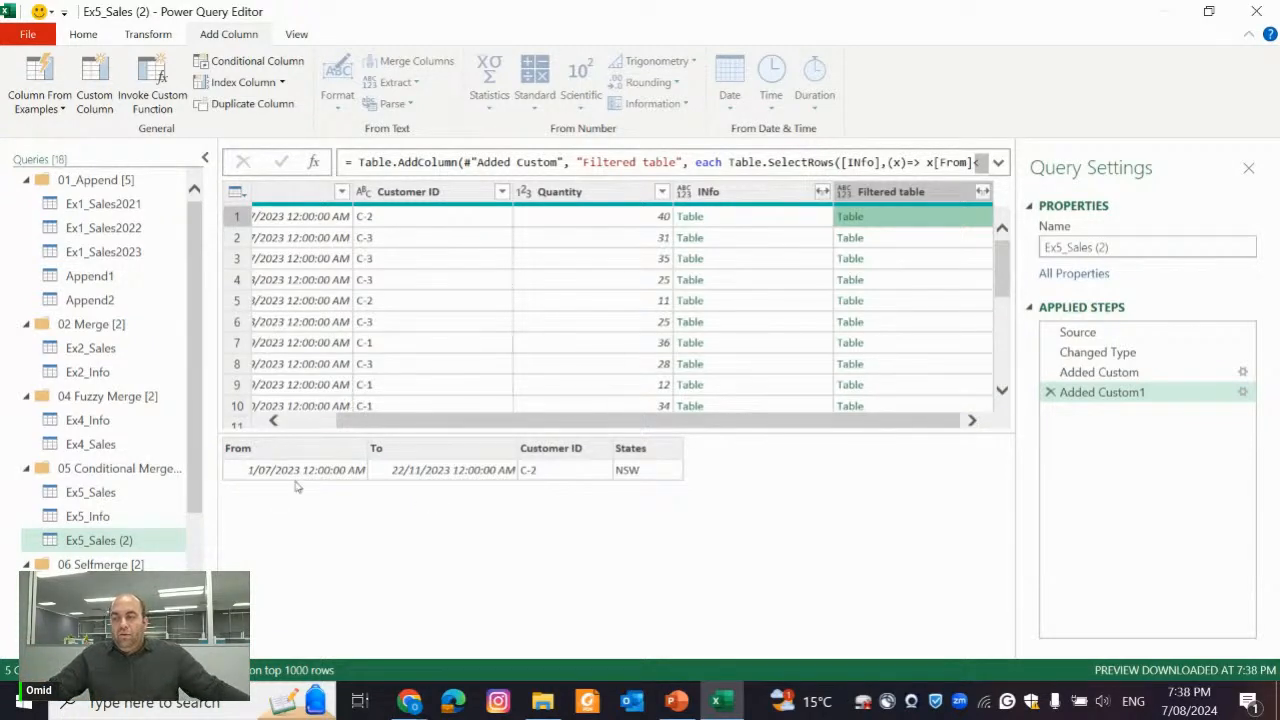
# Compare the Product ID values in the Ex4_Info and Ex4_Sales queries
pyautogui.click(101, 421)
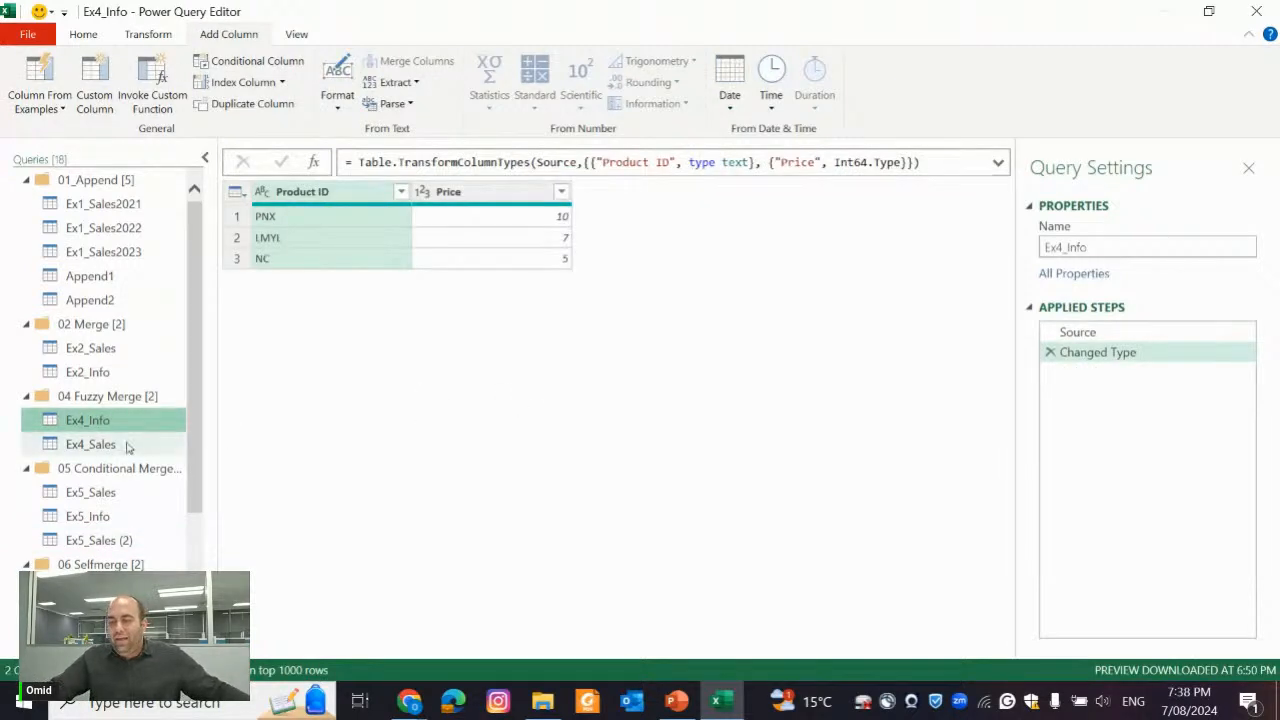
pyautogui.click(126, 444)
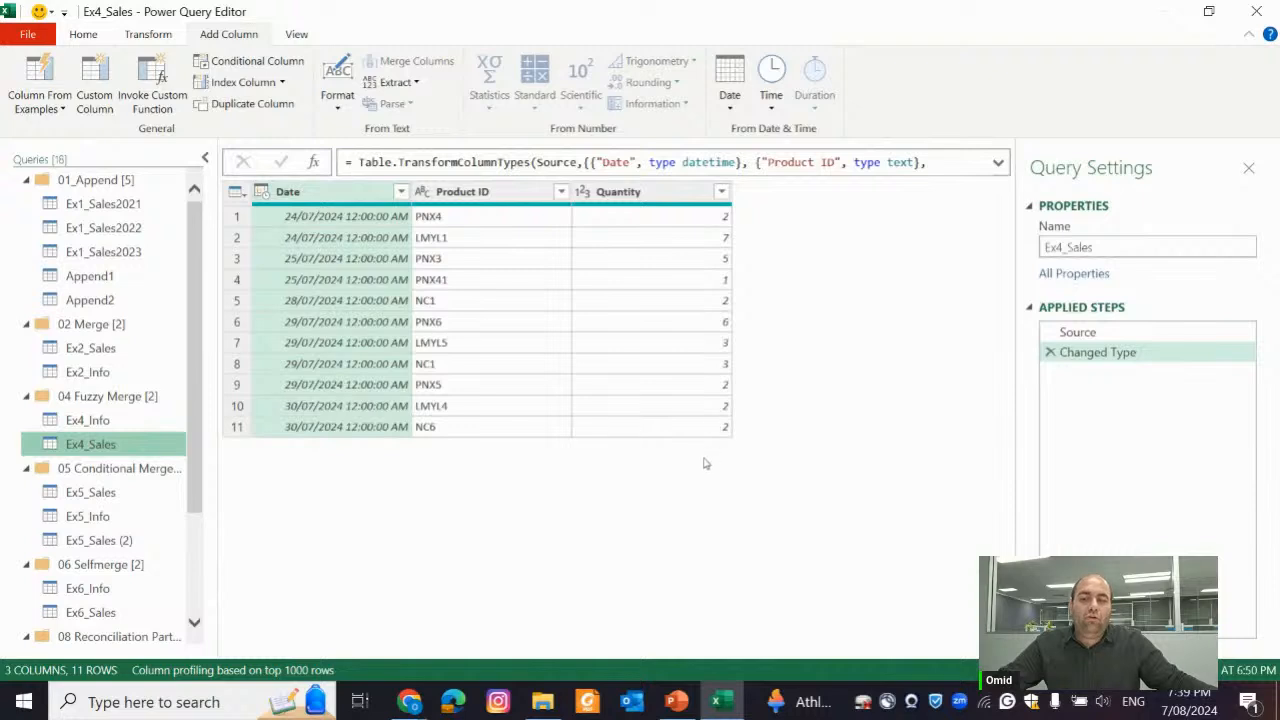
pyautogui.click(455, 226)
pyautogui.click(462, 300)
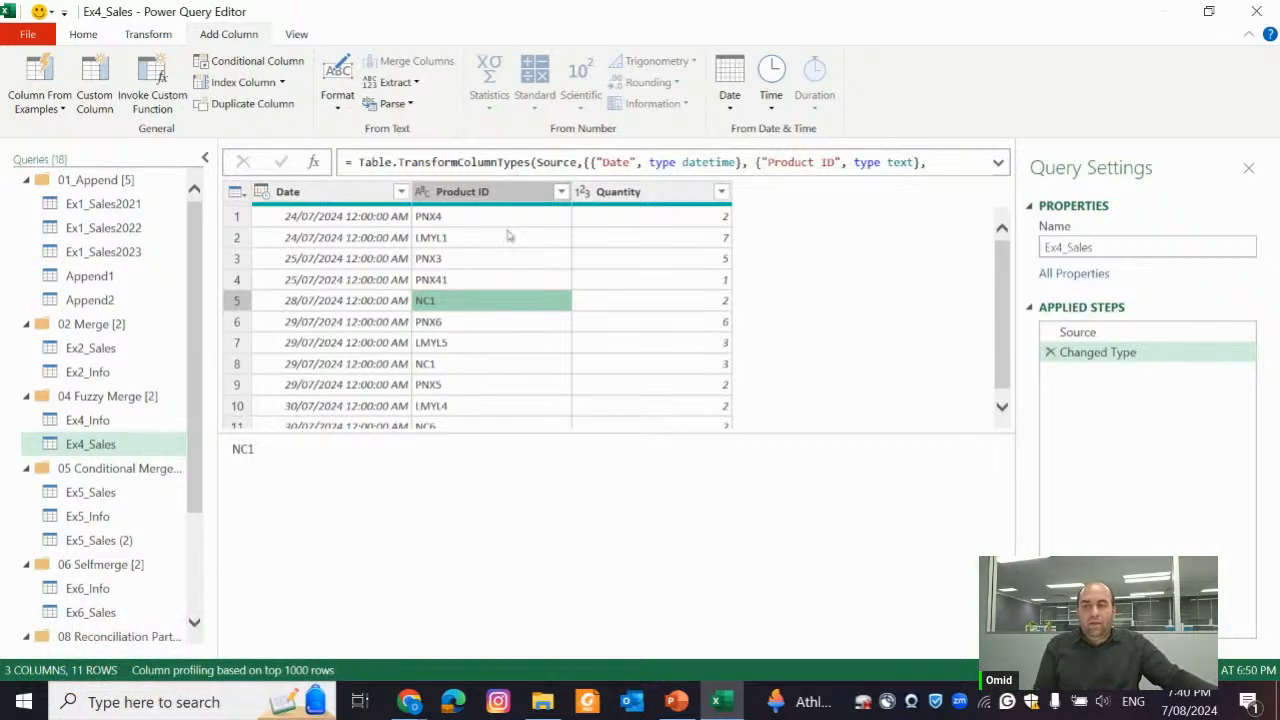
pyautogui.click(115, 421)
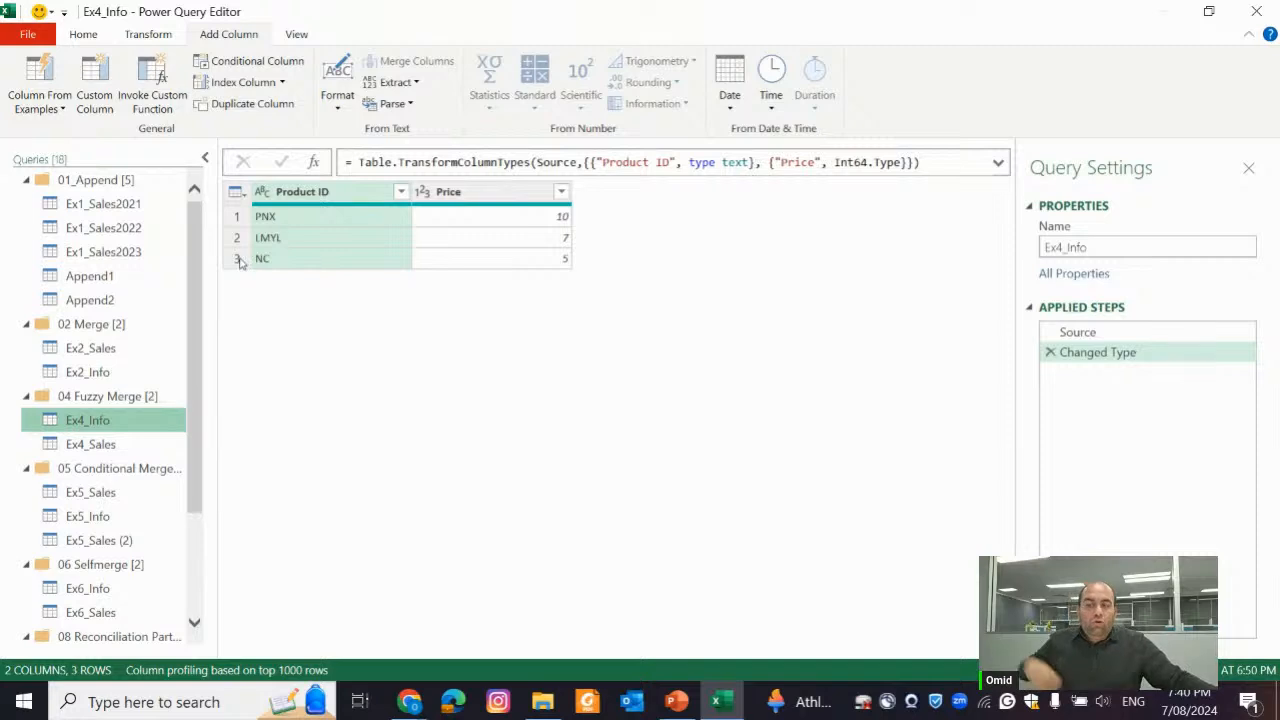
# Start merging Ex4_Sales with Ex4_Info, matching both tables on the Product ID column
pyautogui.click(146, 433)
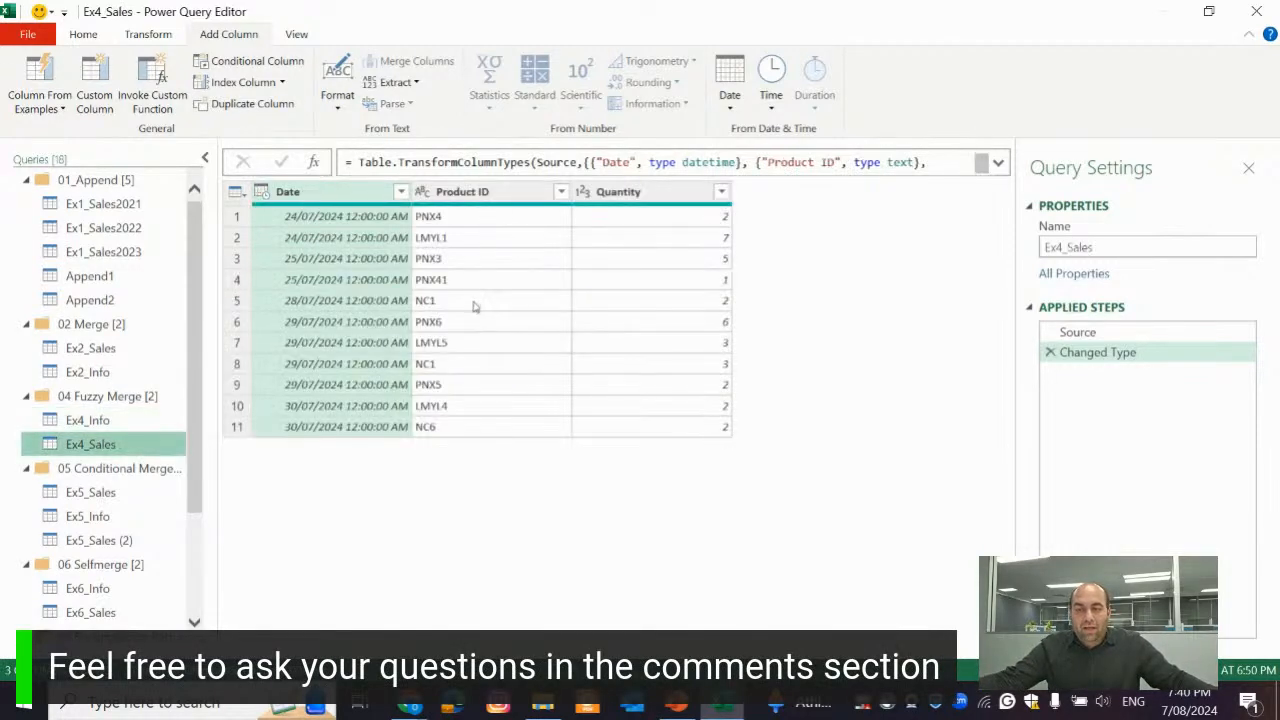
pyautogui.click(95, 36)
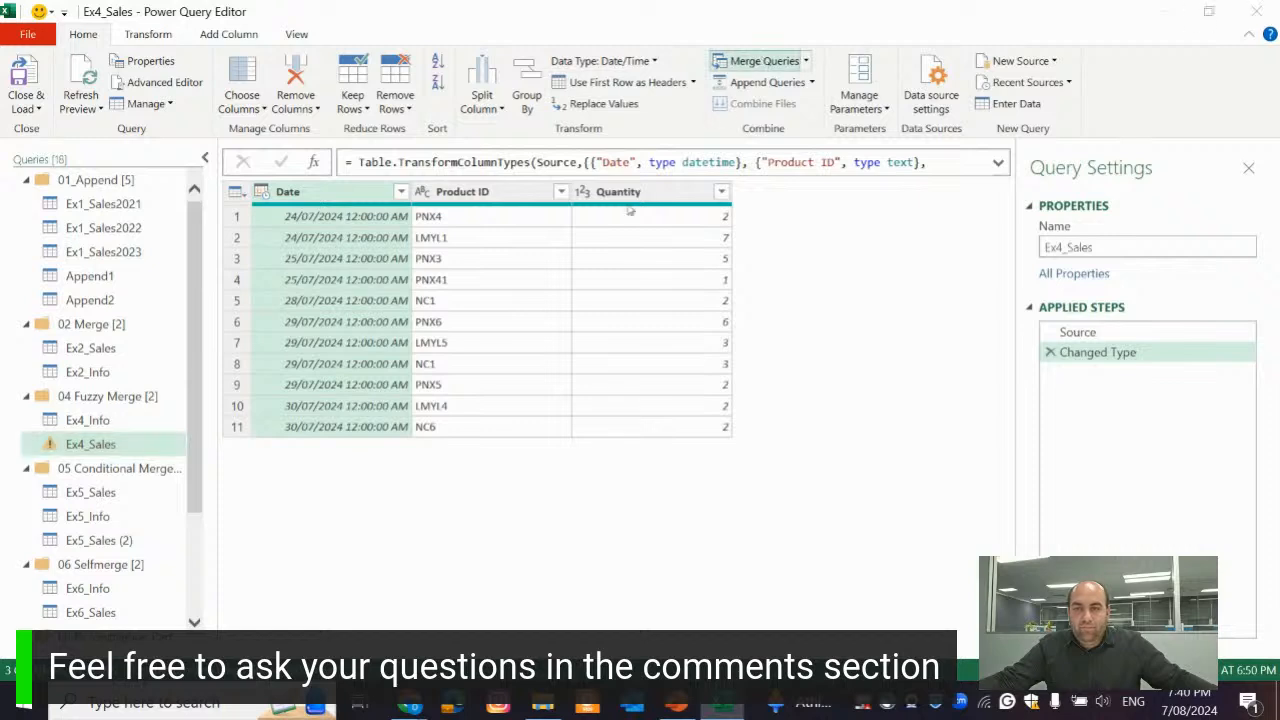
pyautogui.click(760, 61)
pyautogui.click(486, 169)
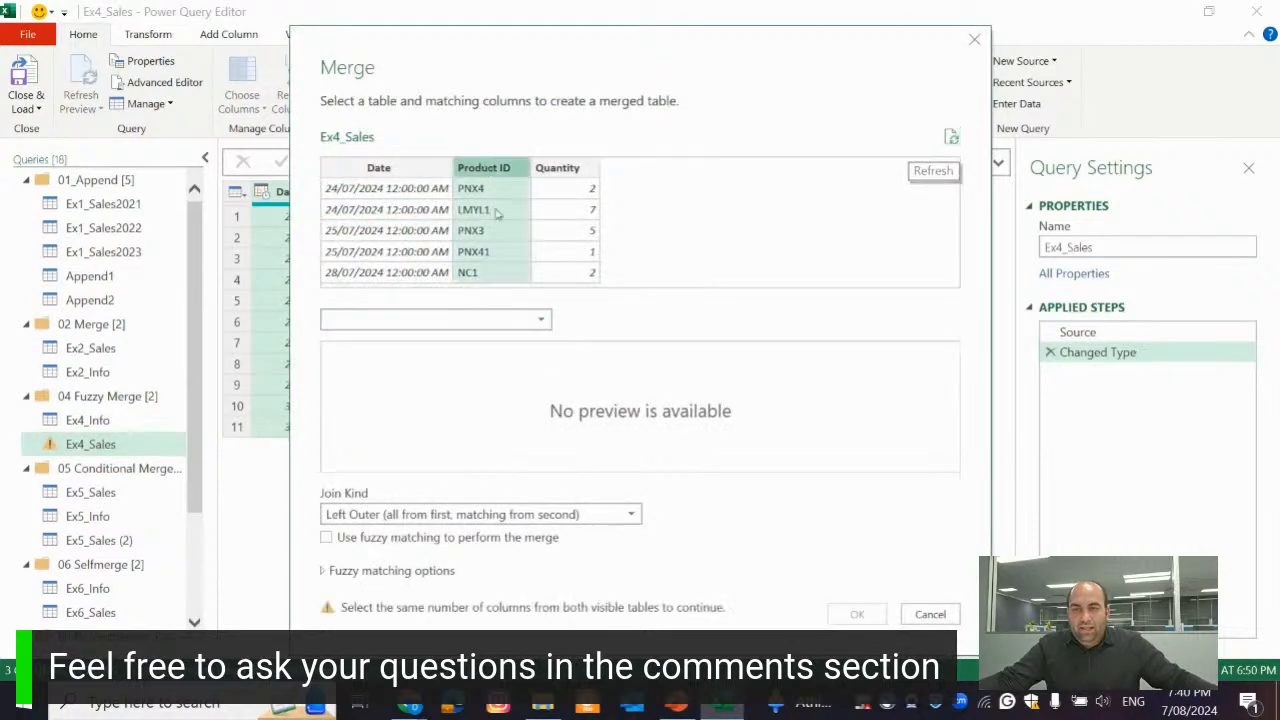
pyautogui.click(520, 321)
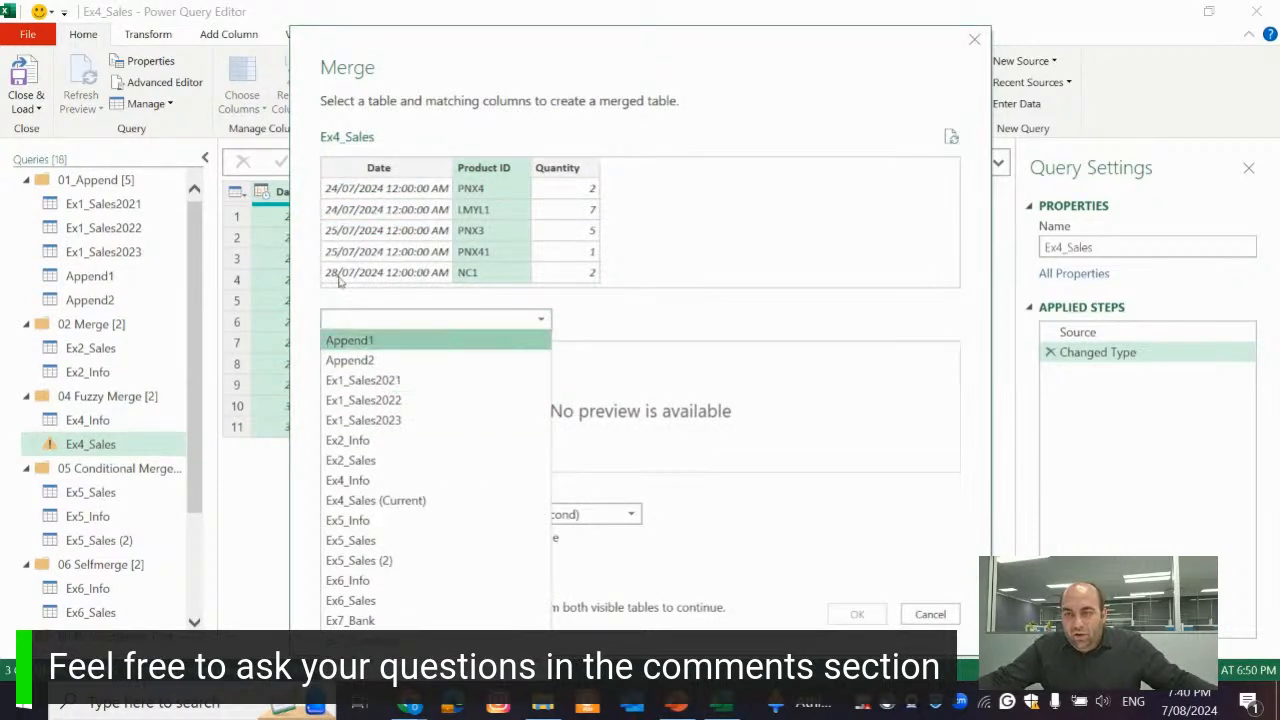
pyautogui.click(372, 484)
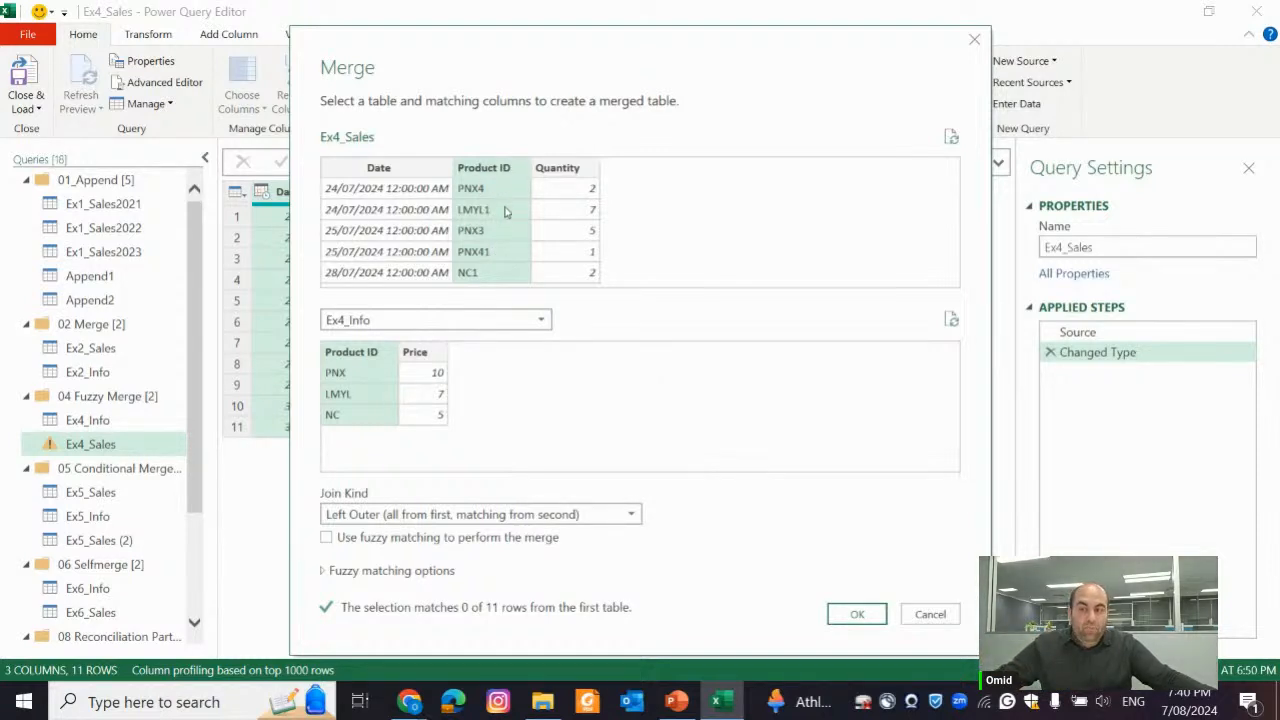
# Enable fuzzy matching for the Ex4_Sales merge and set the similarity threshold to 0.8
pyautogui.moveTo(586, 122); pyautogui.dragTo(608, 57)
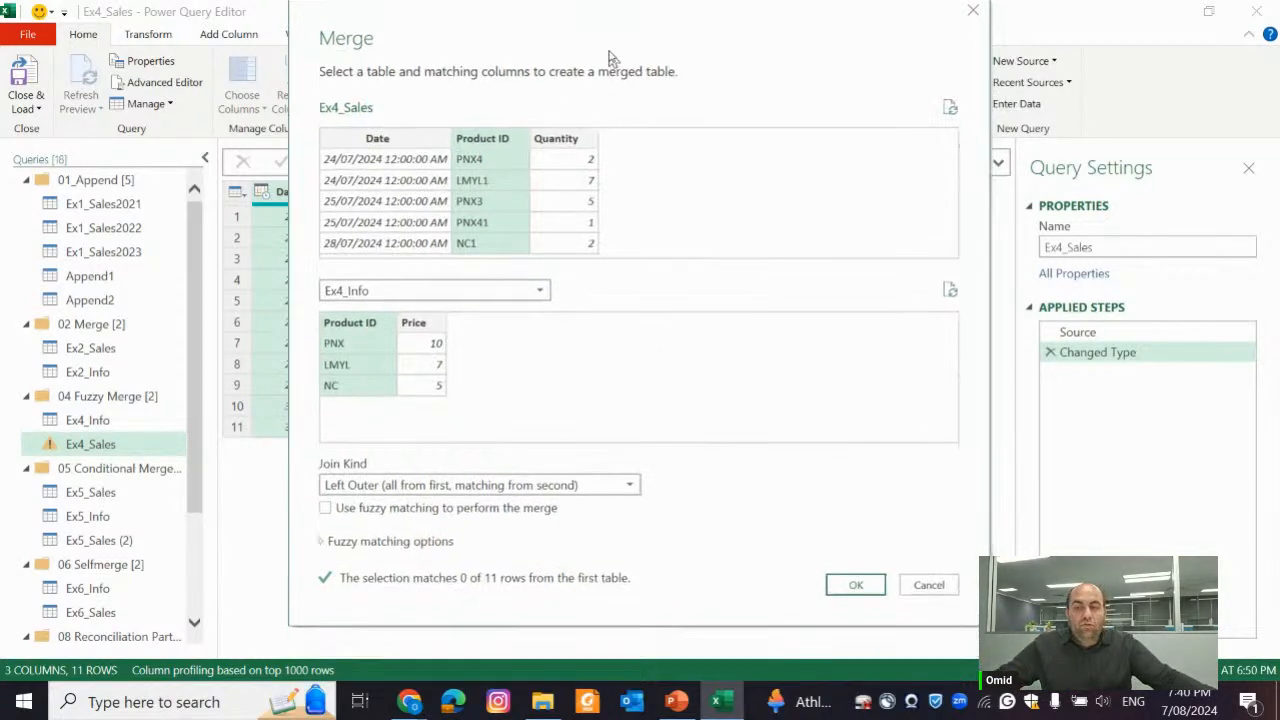
pyautogui.click(398, 513)
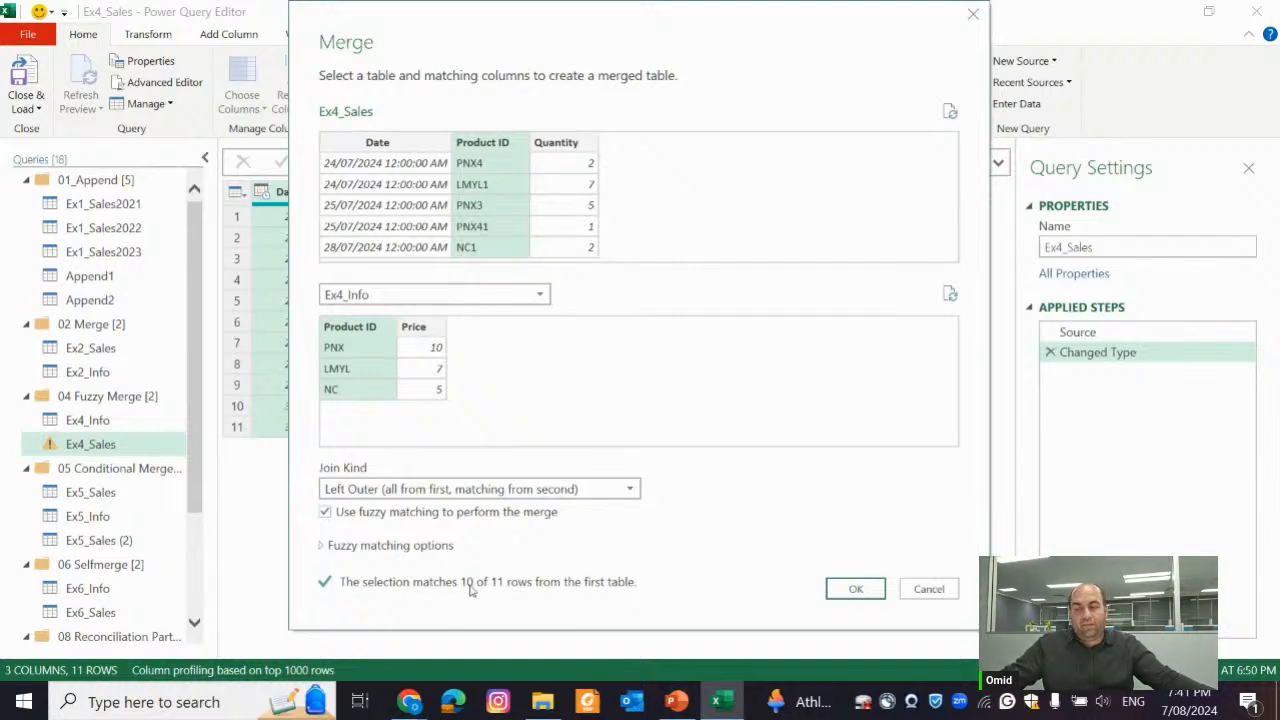
pyautogui.click(343, 547)
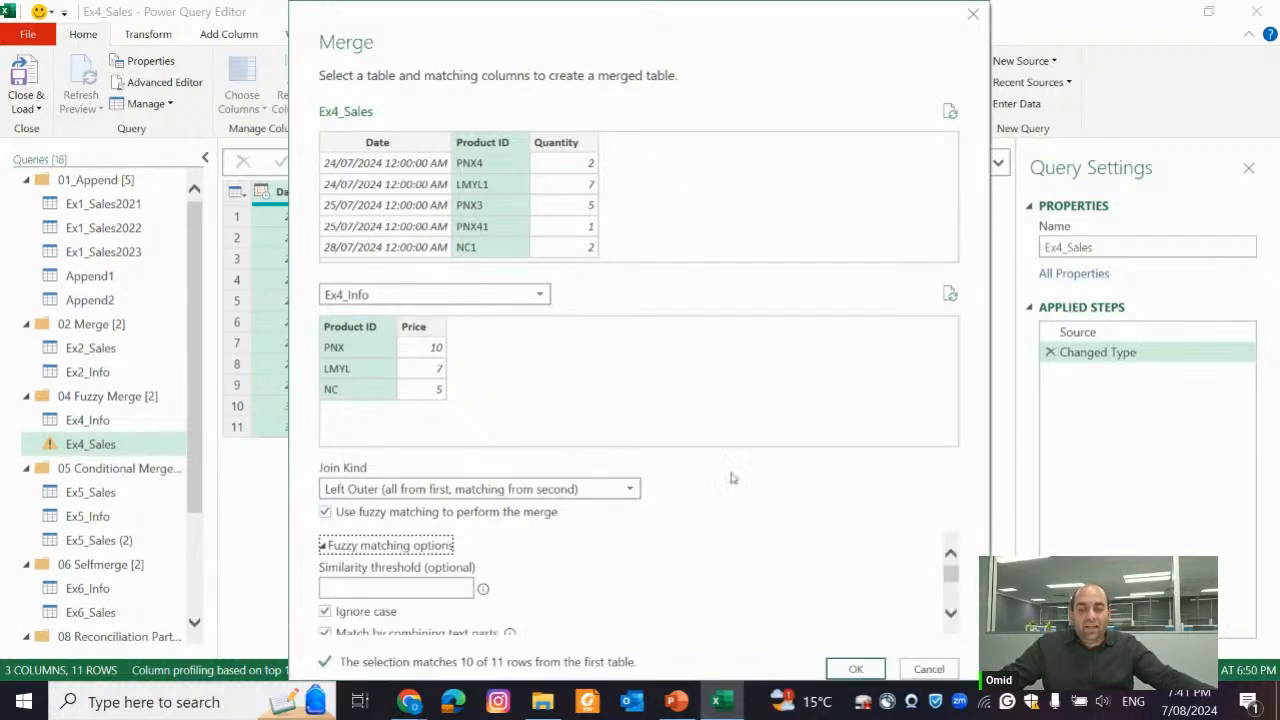
pyautogui.moveTo(875, 31); pyautogui.dragTo(880, 7)
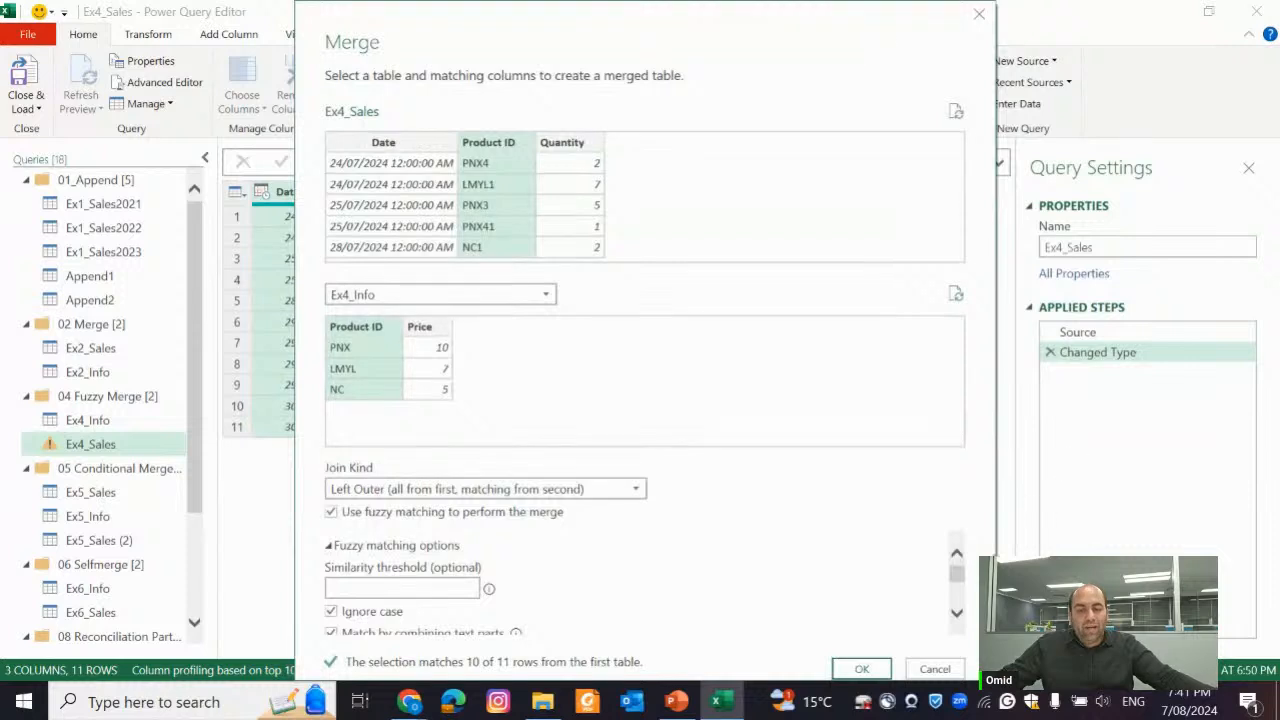
pyautogui.moveTo(958, 578); pyautogui.dragTo(966, 618)
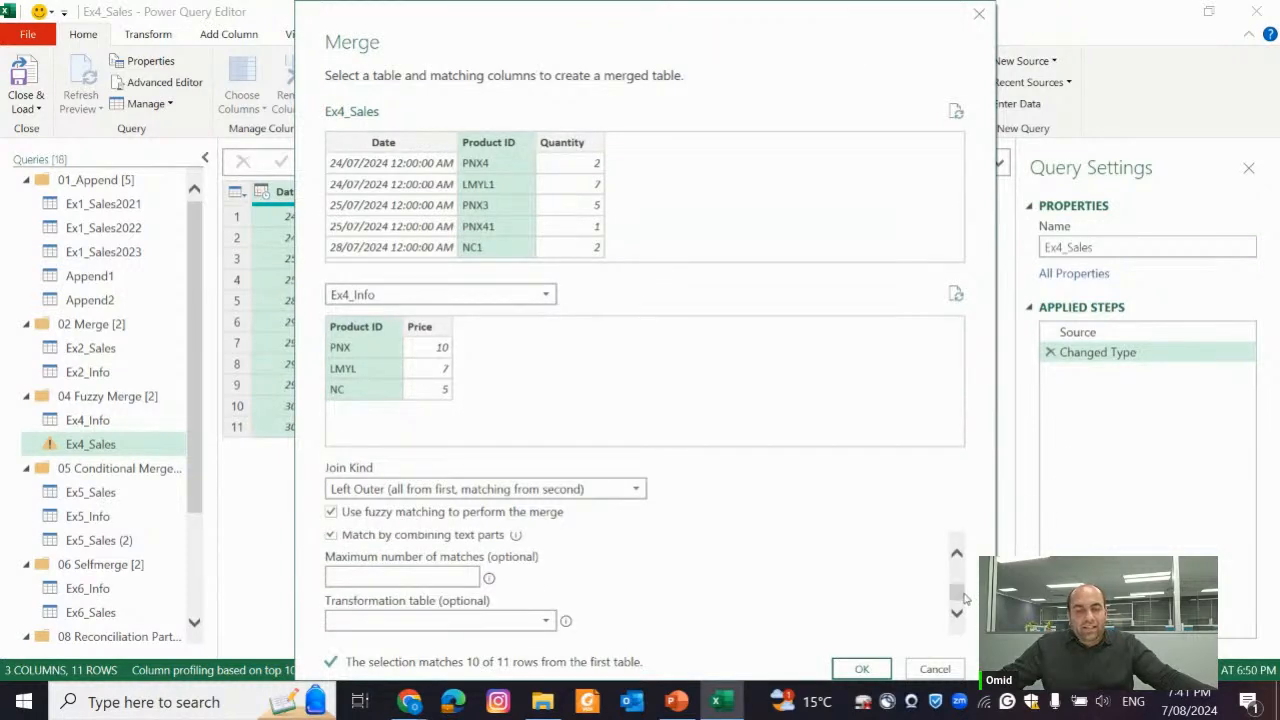
pyautogui.scroll(3, 968, 596)
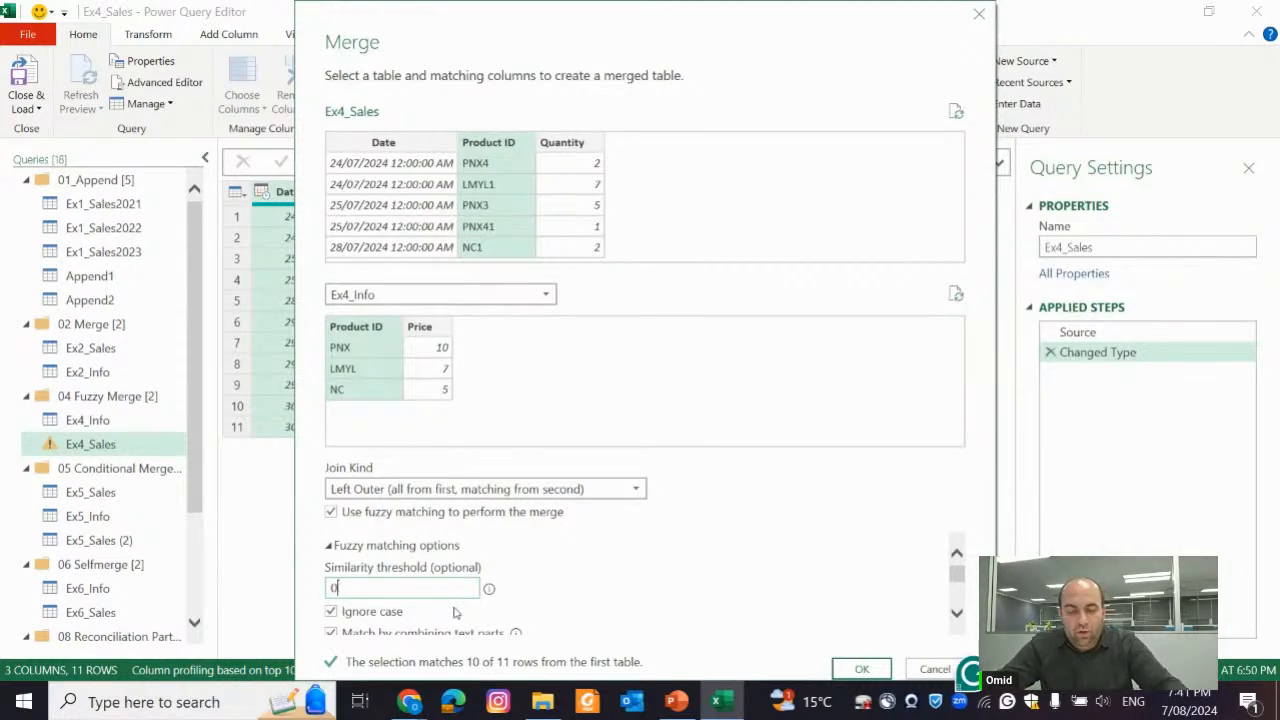
pyautogui.write('.8')
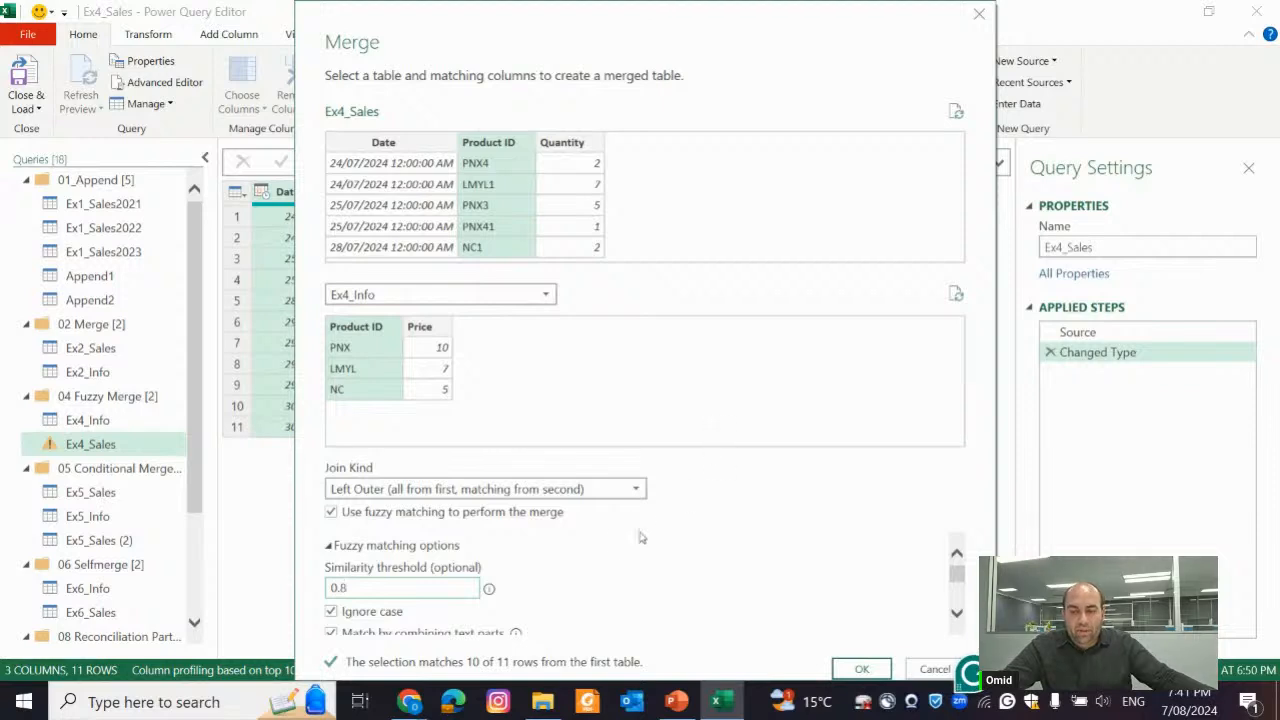
# Try other similarity thresholds for the Ex4_Sales fuzzy merge, including 0, and leave the threshold empty
pyautogui.moveTo(478, 588); pyautogui.dragTo(311, 603)
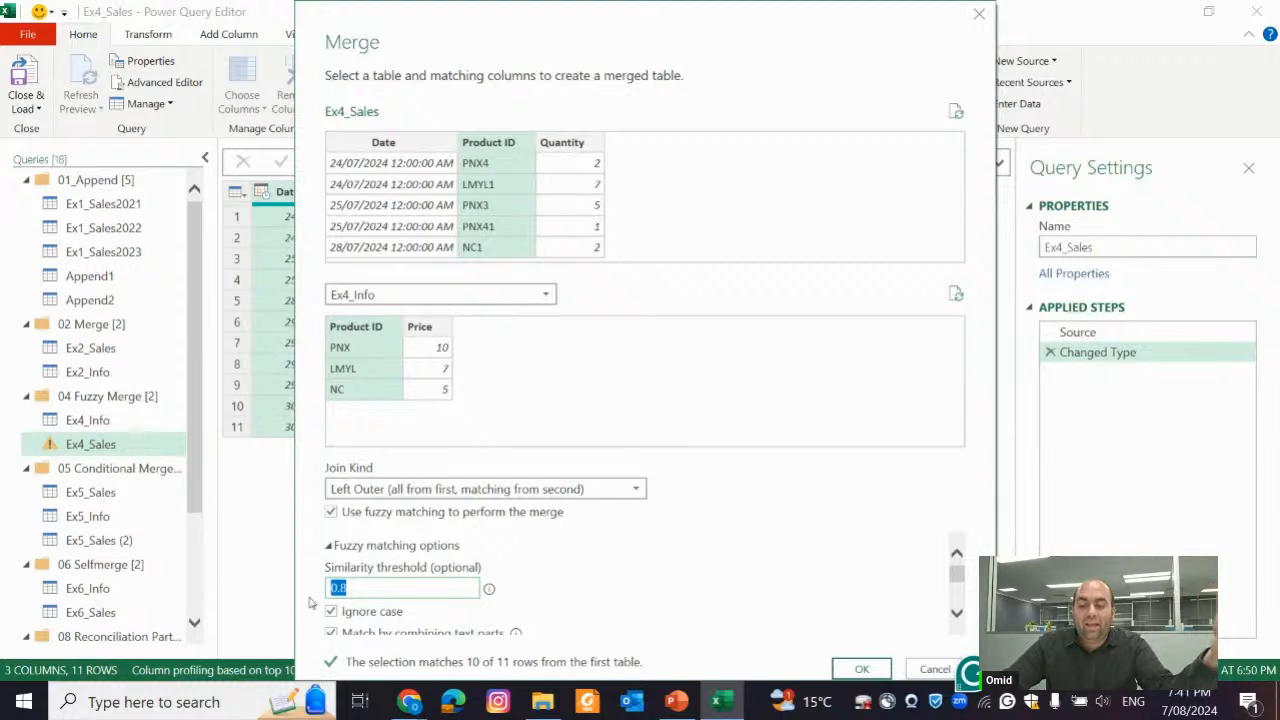
pyautogui.write('90')
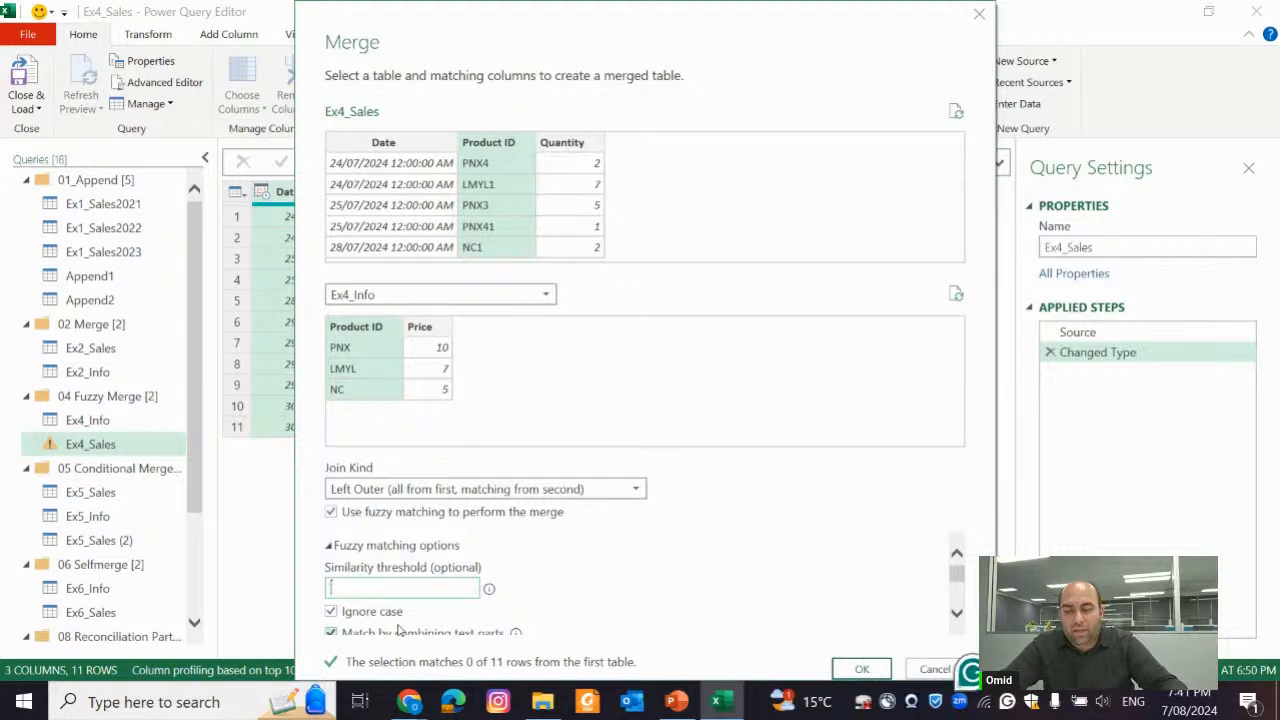
pyautogui.write('0')
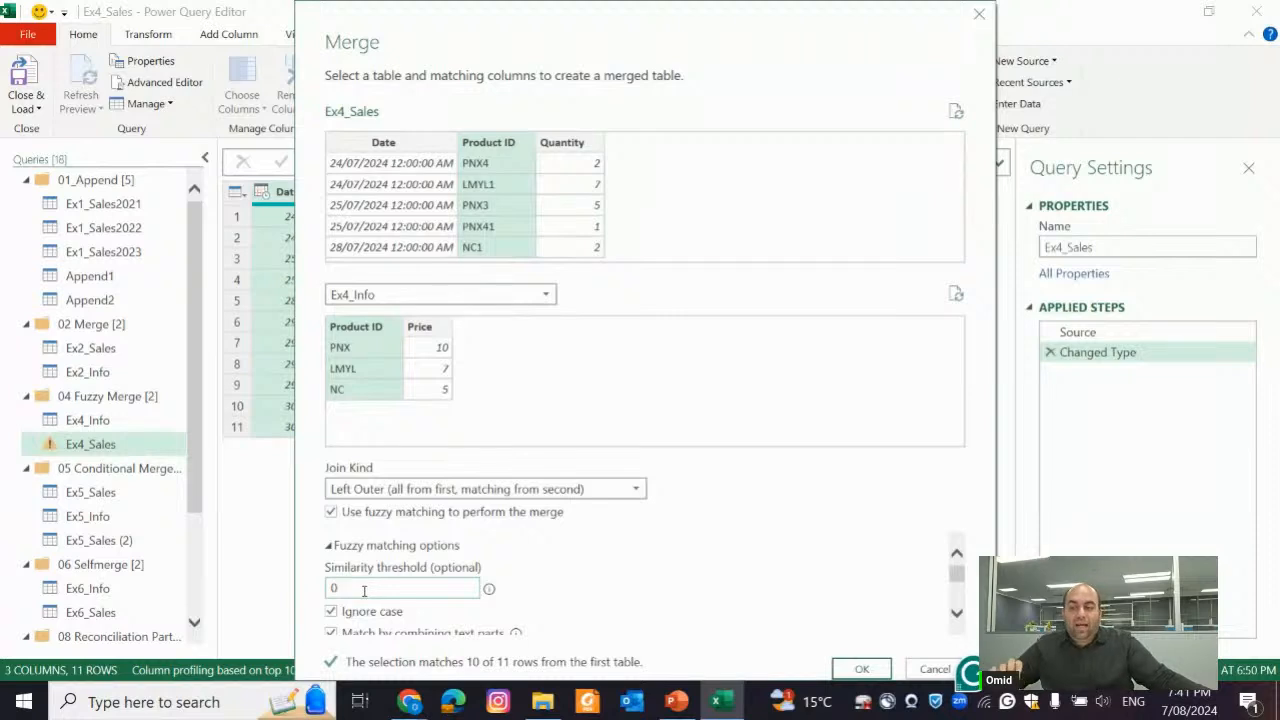
pyautogui.press('BackSpace')
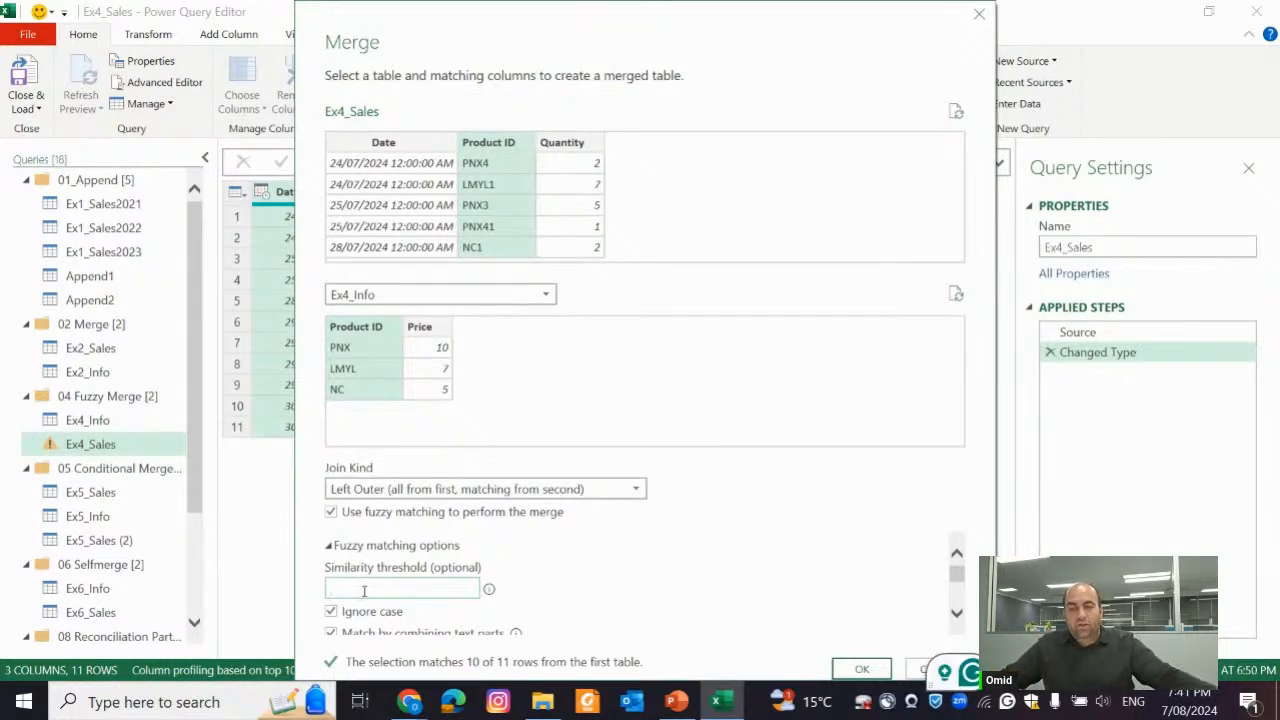
# Review the remaining fuzzy matching options and confirm the left outer merge of Ex4_Sales with Ex4_Info
pyautogui.scroll(-1, 525, 560)
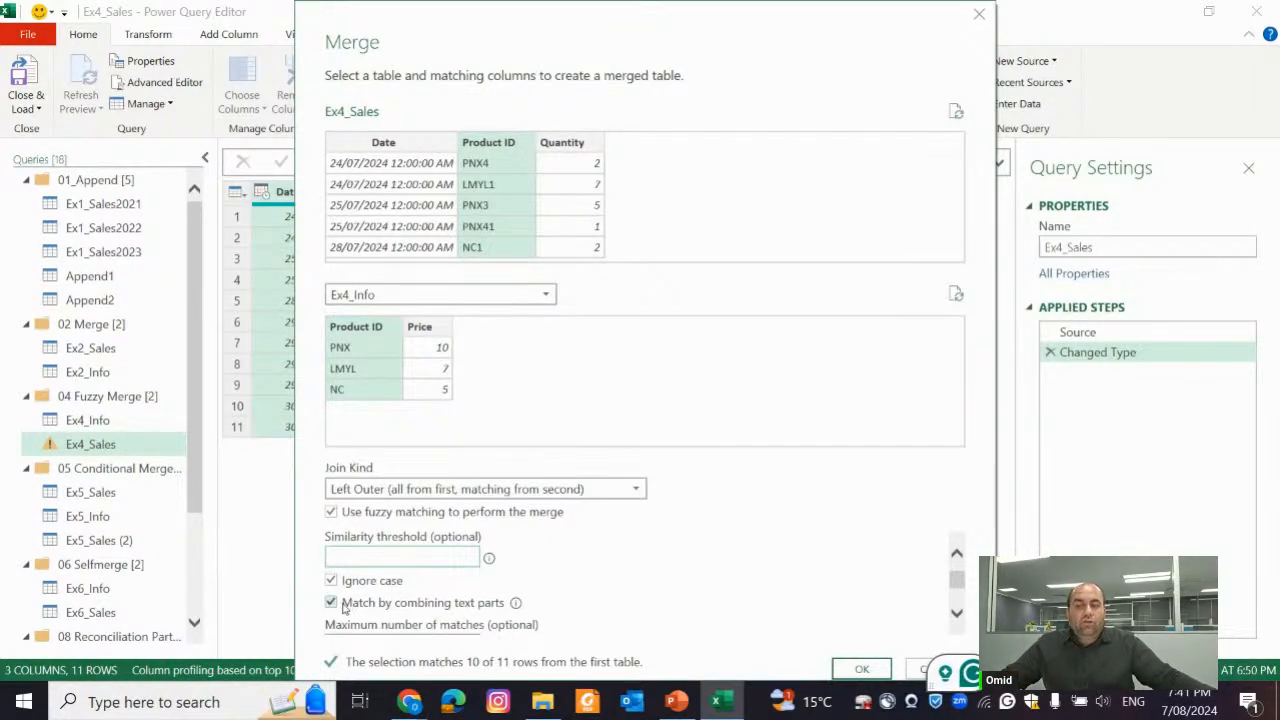
pyautogui.scroll(-1, 434, 596)
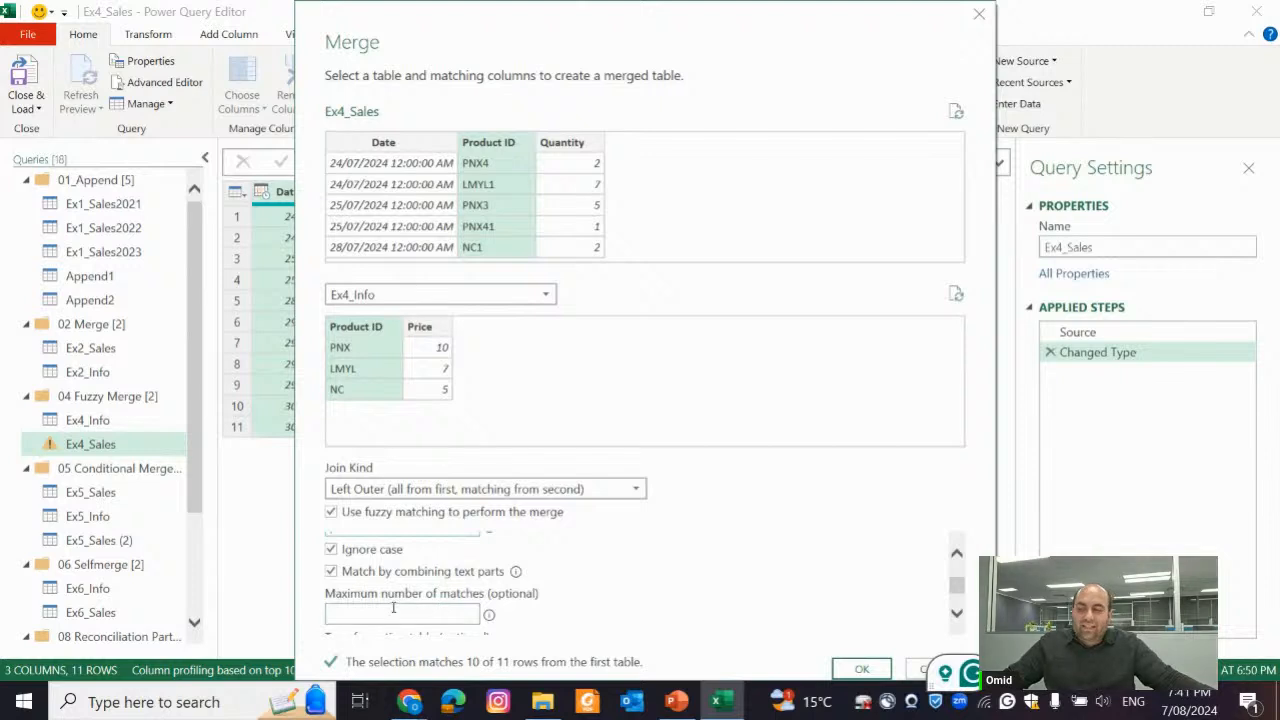
pyautogui.scroll(1, 393, 607)
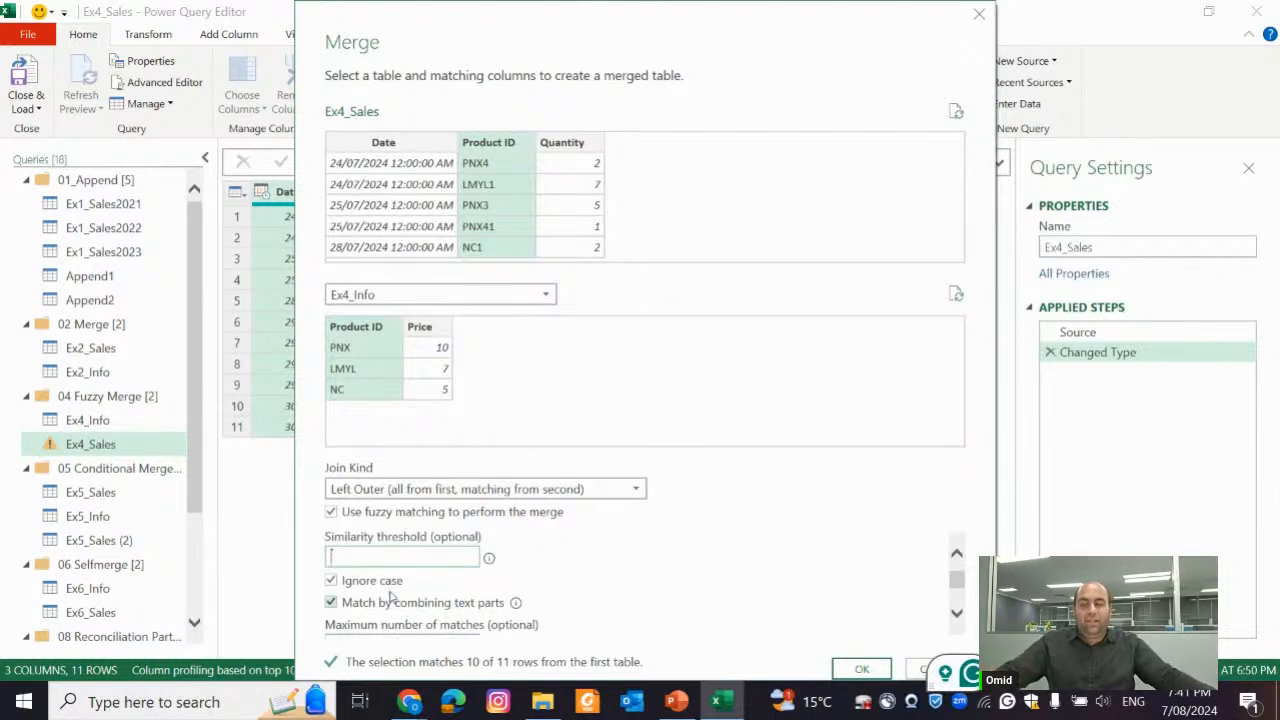
pyautogui.scroll(1, 390, 598)
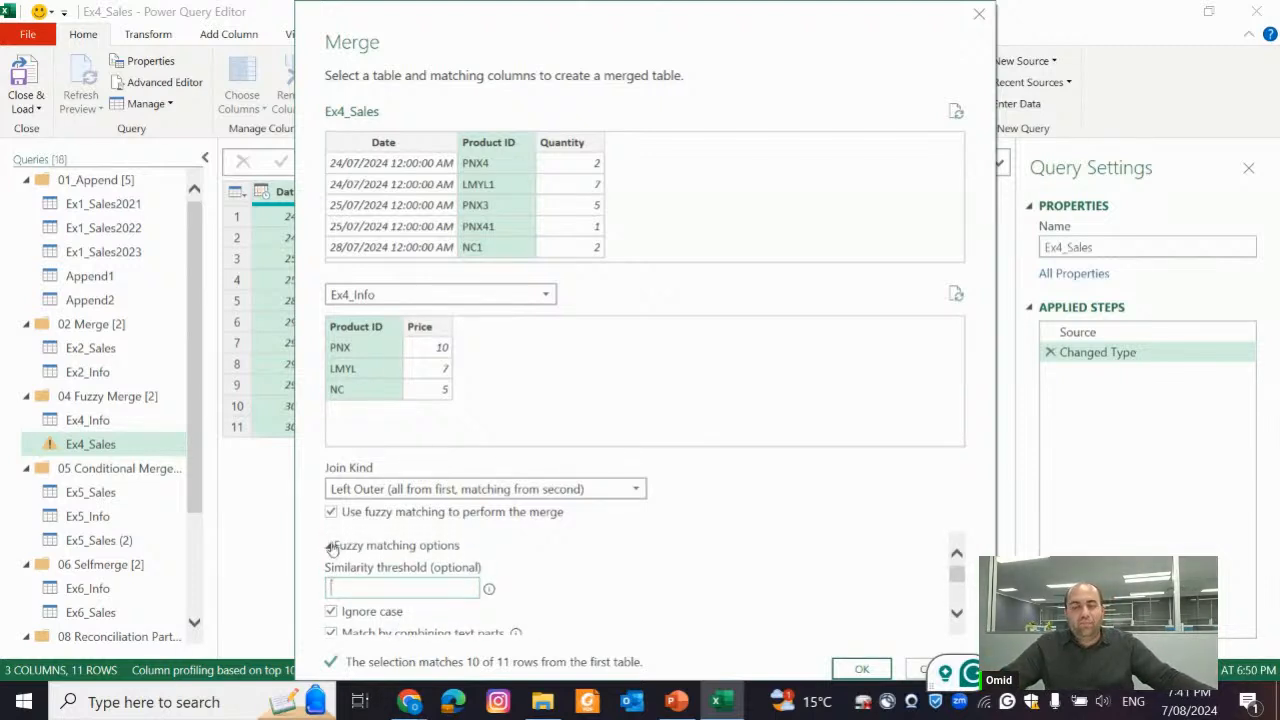
pyautogui.click(331, 548)
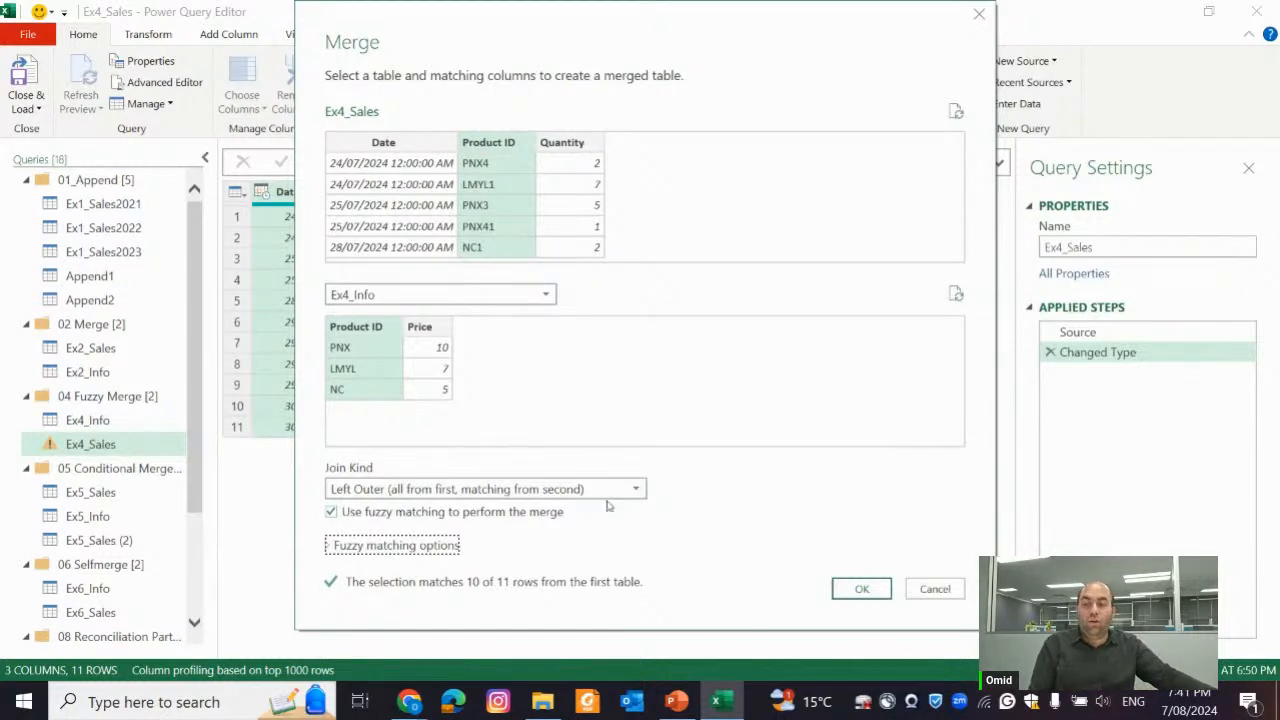
pyautogui.click(865, 590)
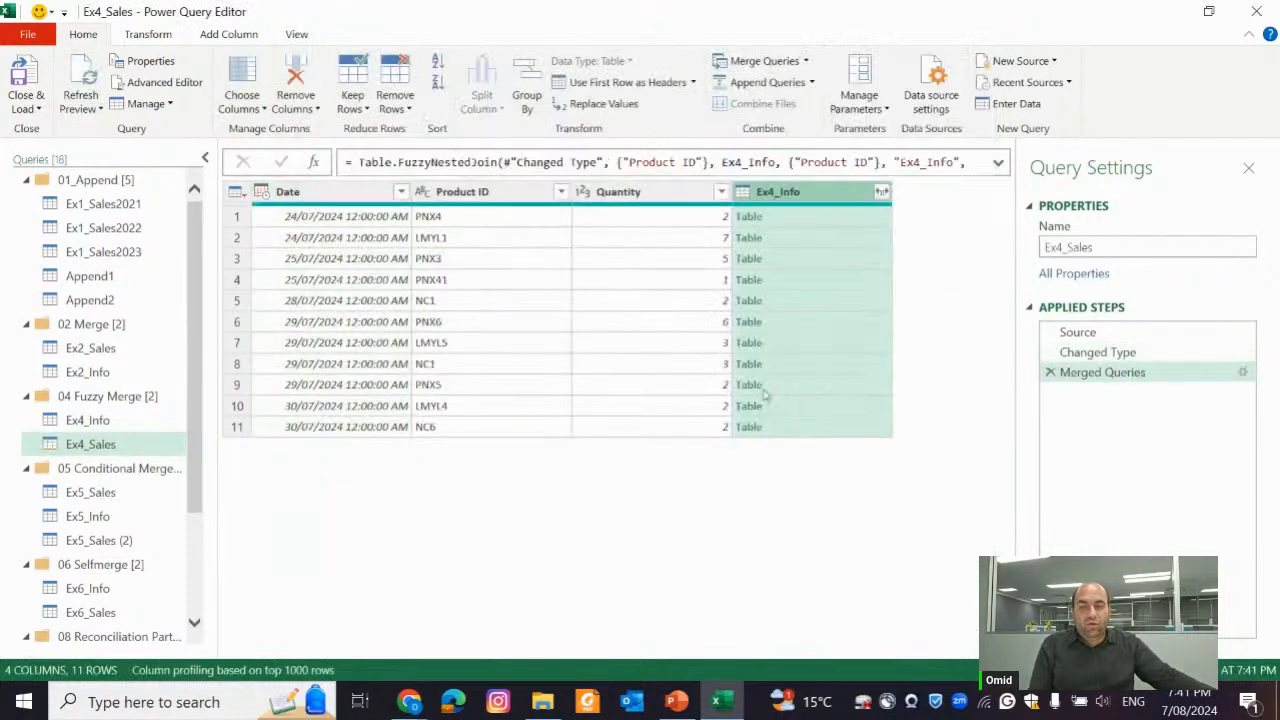
# Preview row 4's nested Ex4_Info table, expand the column into Product ID and Price without prefixes, and hide the query settings
pyautogui.click(808, 241)
pyautogui.click(803, 279)
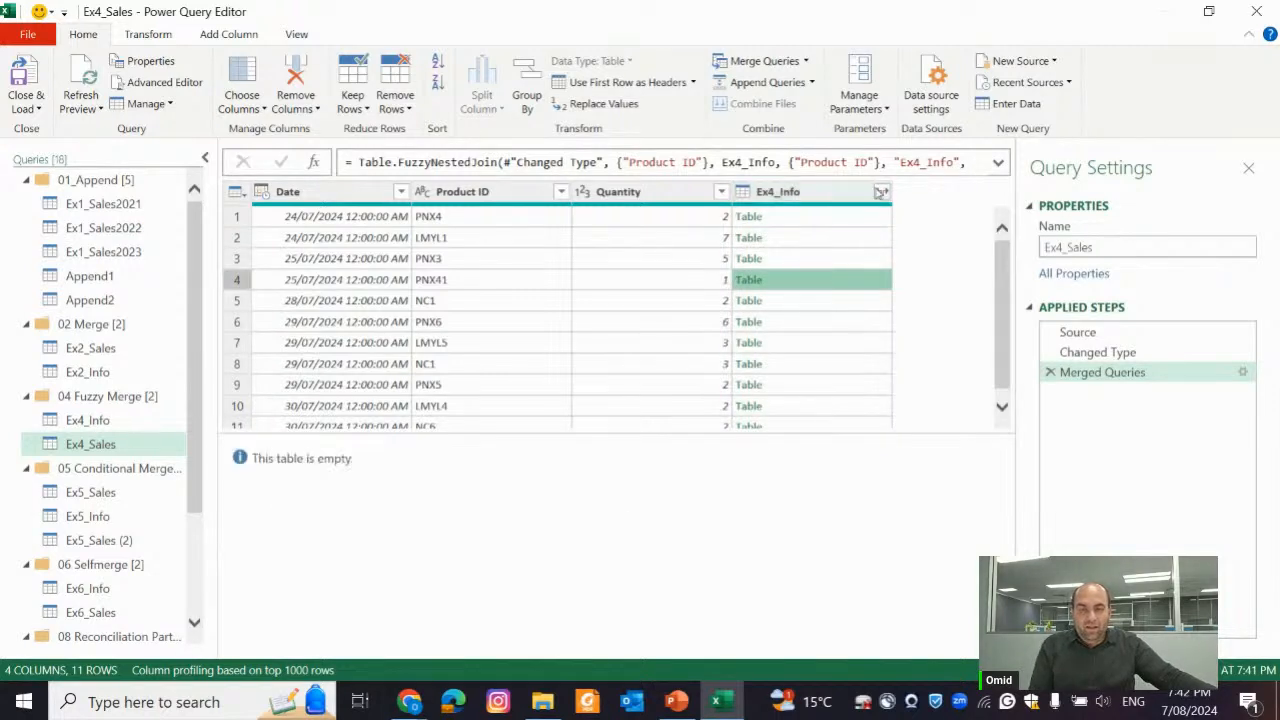
pyautogui.click(881, 191)
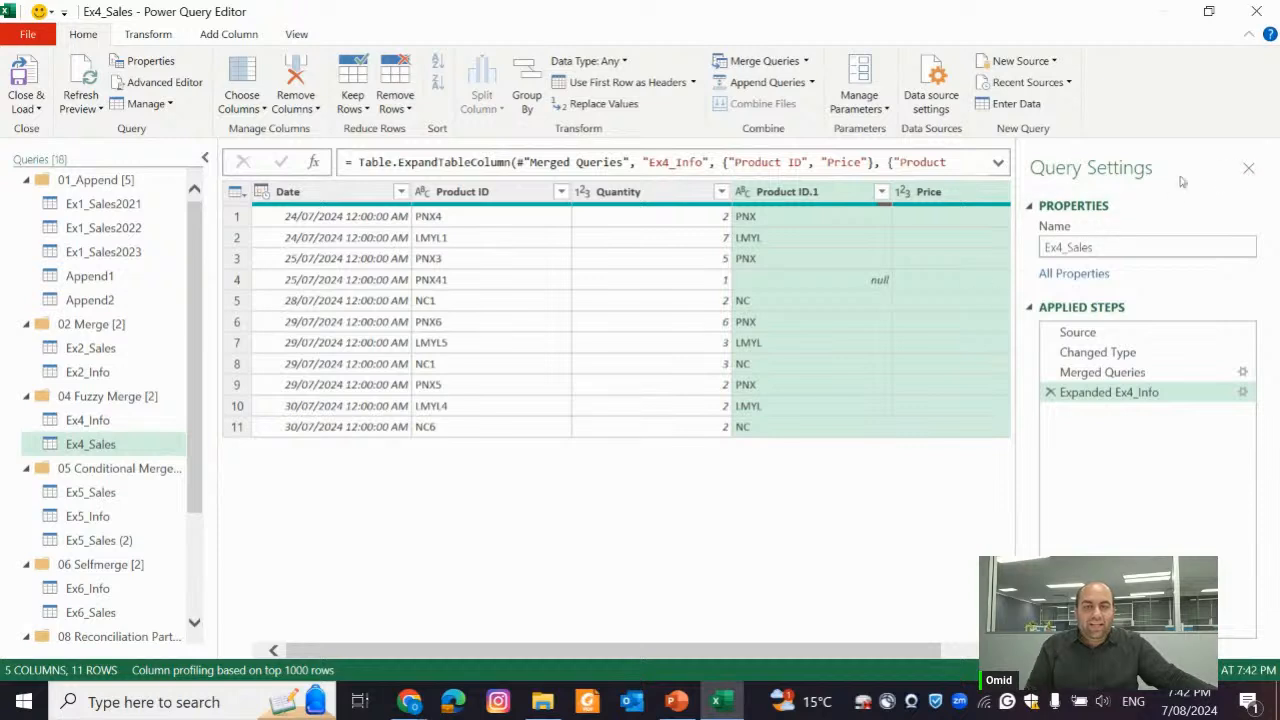
pyautogui.click(1248, 170)
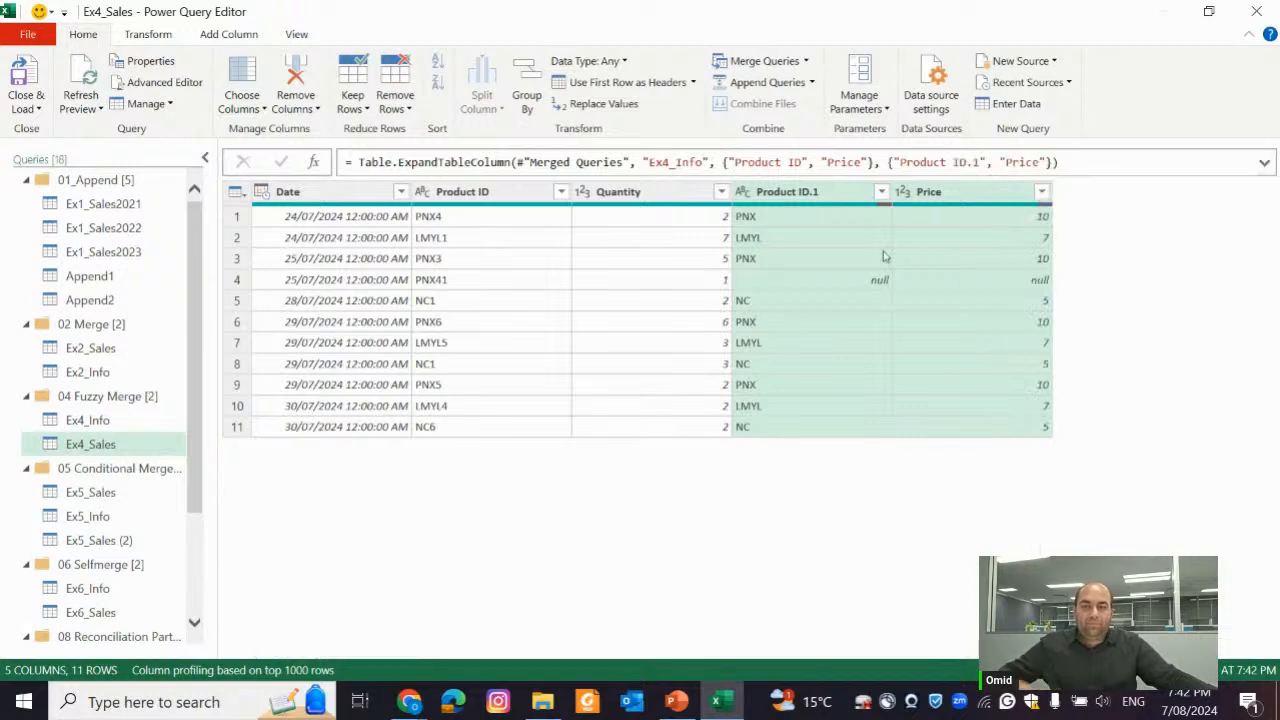
# Compare the sales Product IDs in rows 1 to 4 with their fuzzy matches and with the Product IDs in Ex4_Info
pyautogui.click(461, 220)
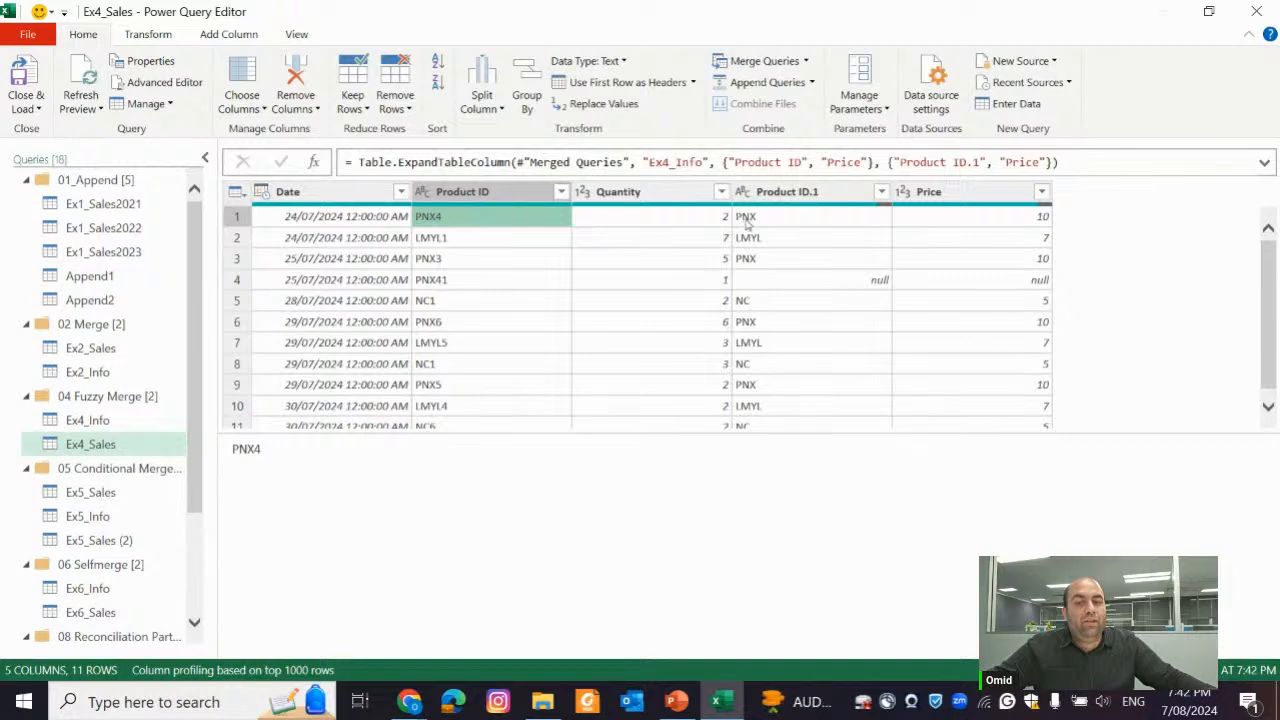
pyautogui.click(495, 245)
pyautogui.click(865, 226)
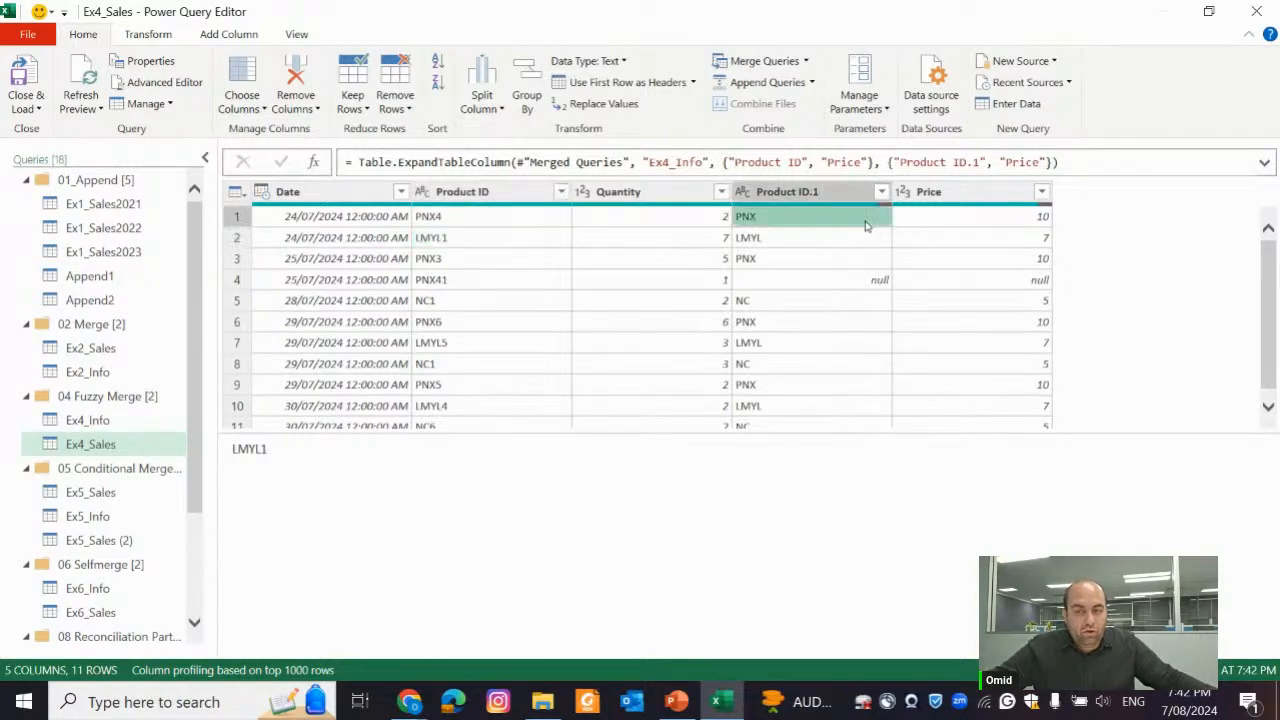
pyautogui.click(516, 282)
pyautogui.click(468, 261)
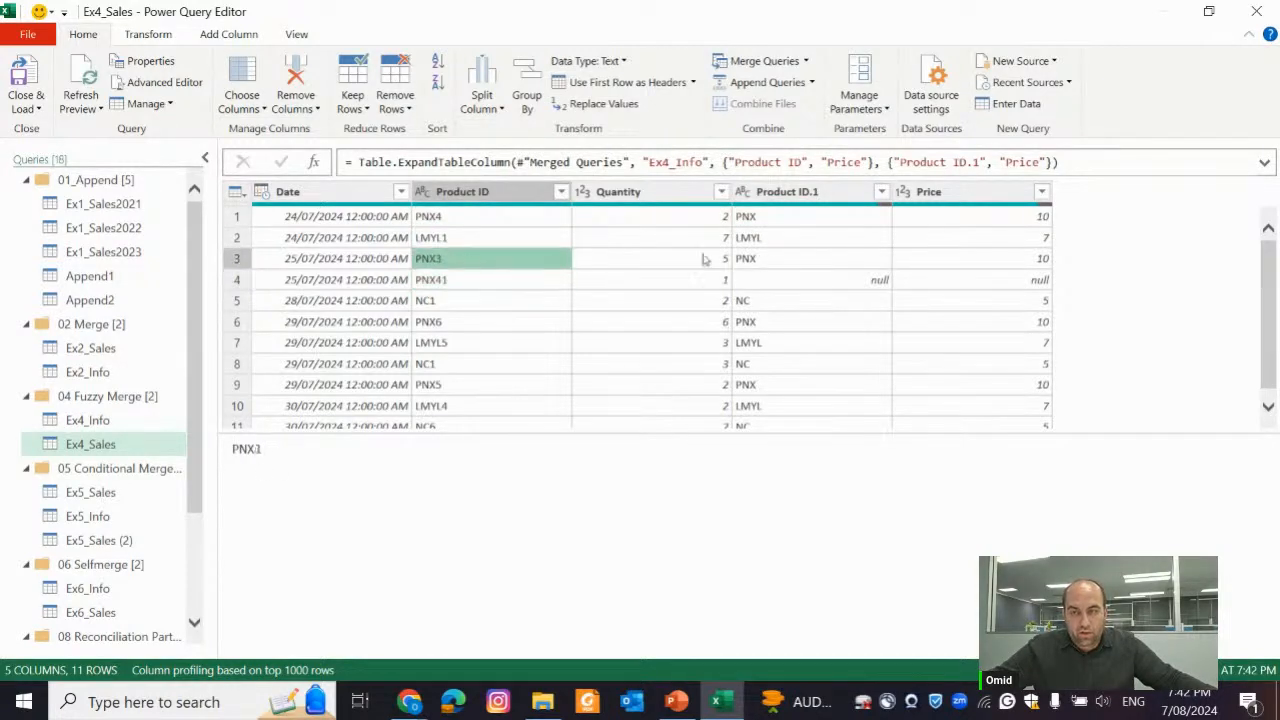
pyautogui.click(487, 285)
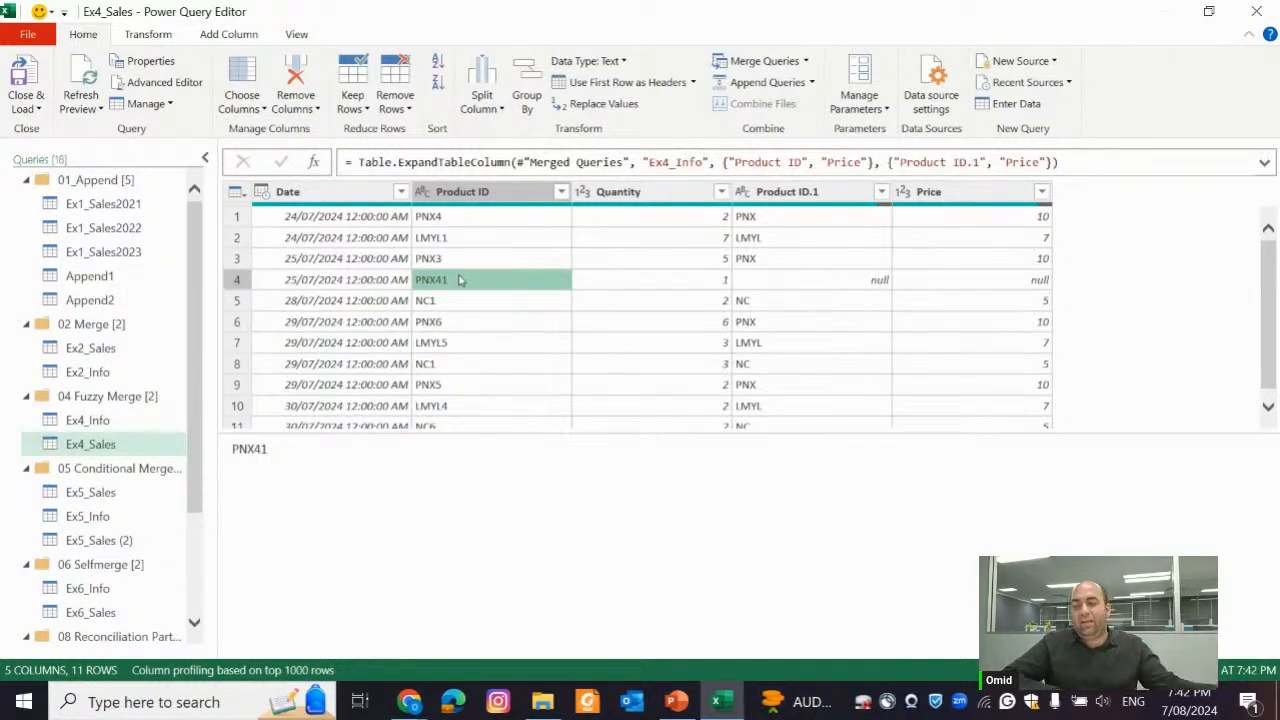
pyautogui.click(98, 428)
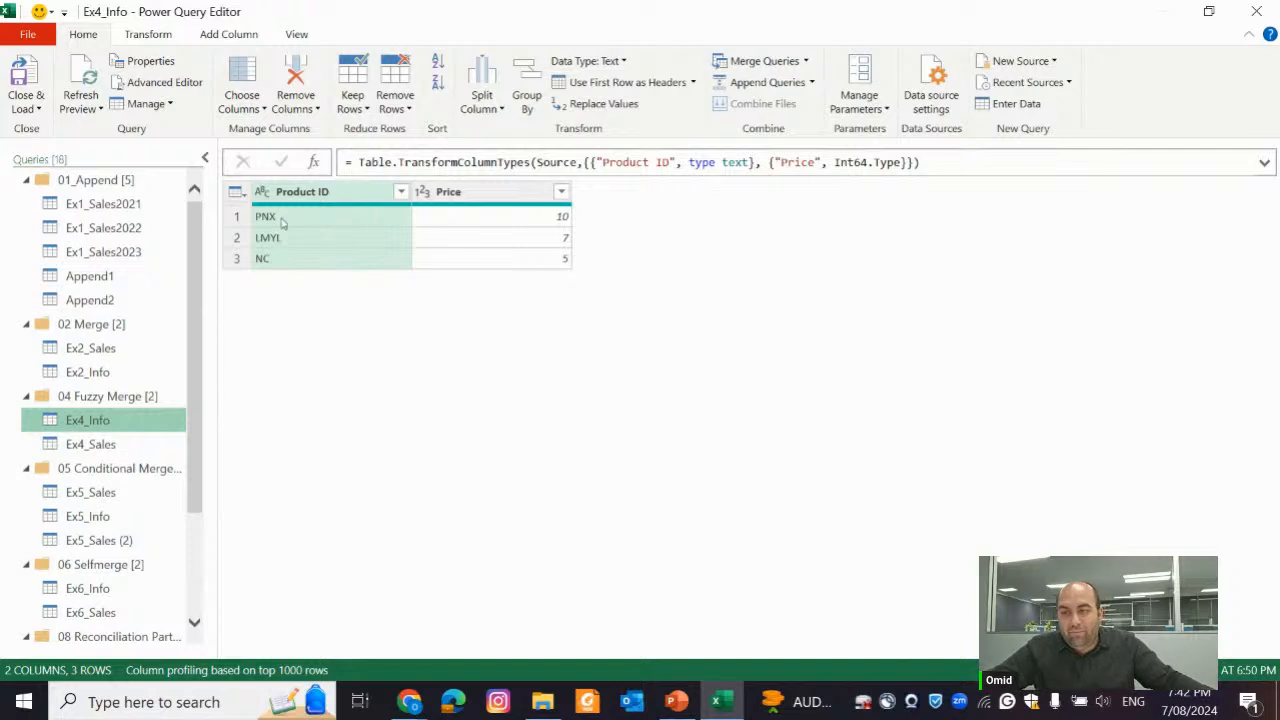
pyautogui.click(149, 443)
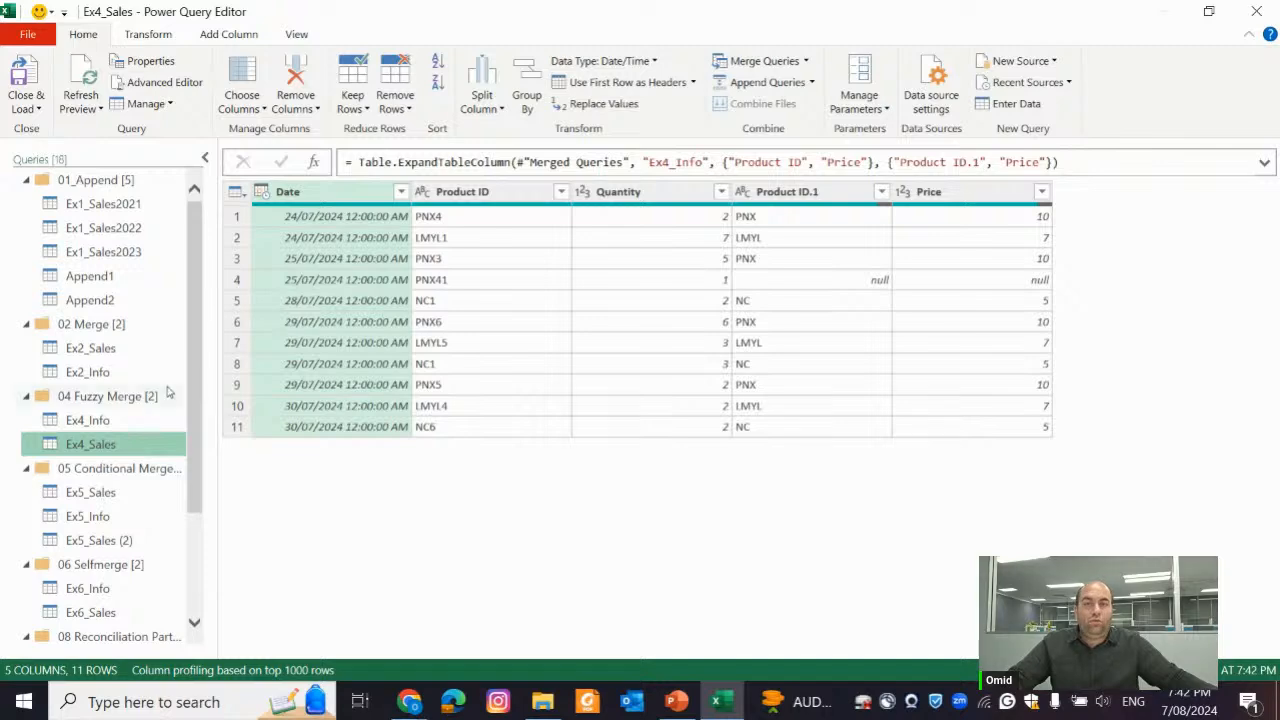
# Examine the Ex6_Info and Ex6_Sales queries in the 06 Selfmerge group, comparing the old and new IDs with the Customer ID column
pyautogui.scroll(-3, 137, 386)
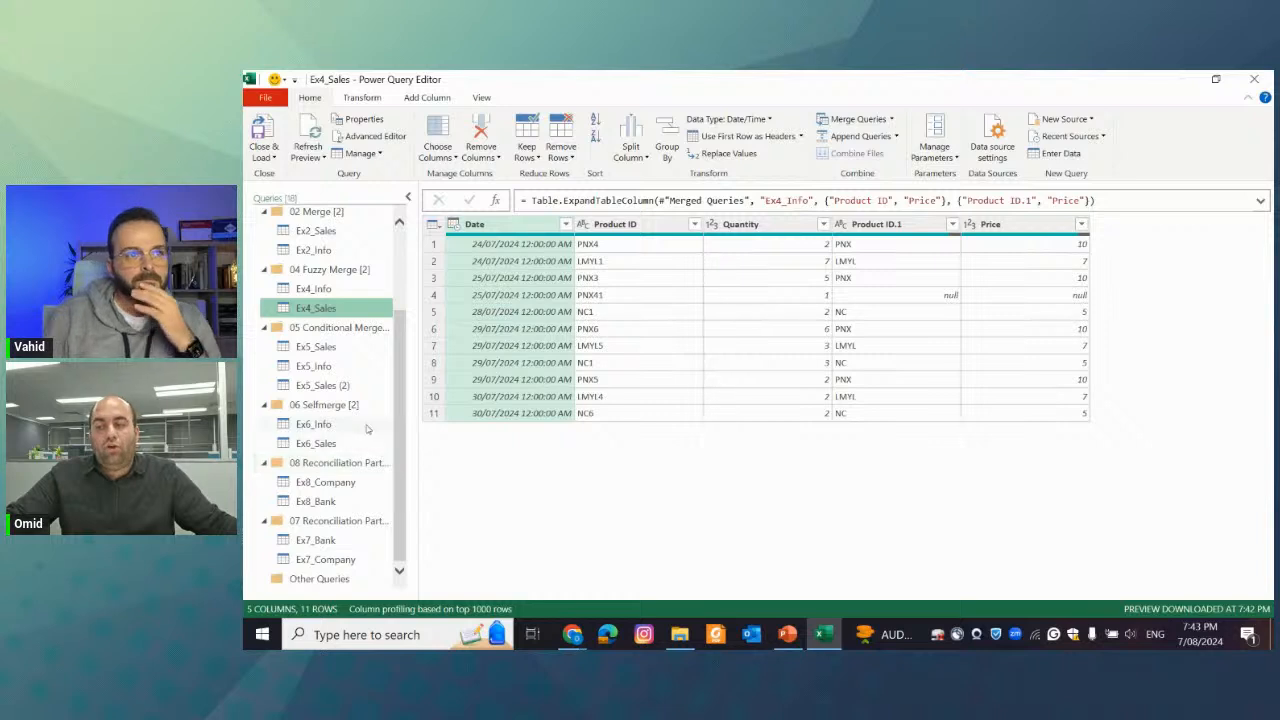
pyautogui.click(268, 408)
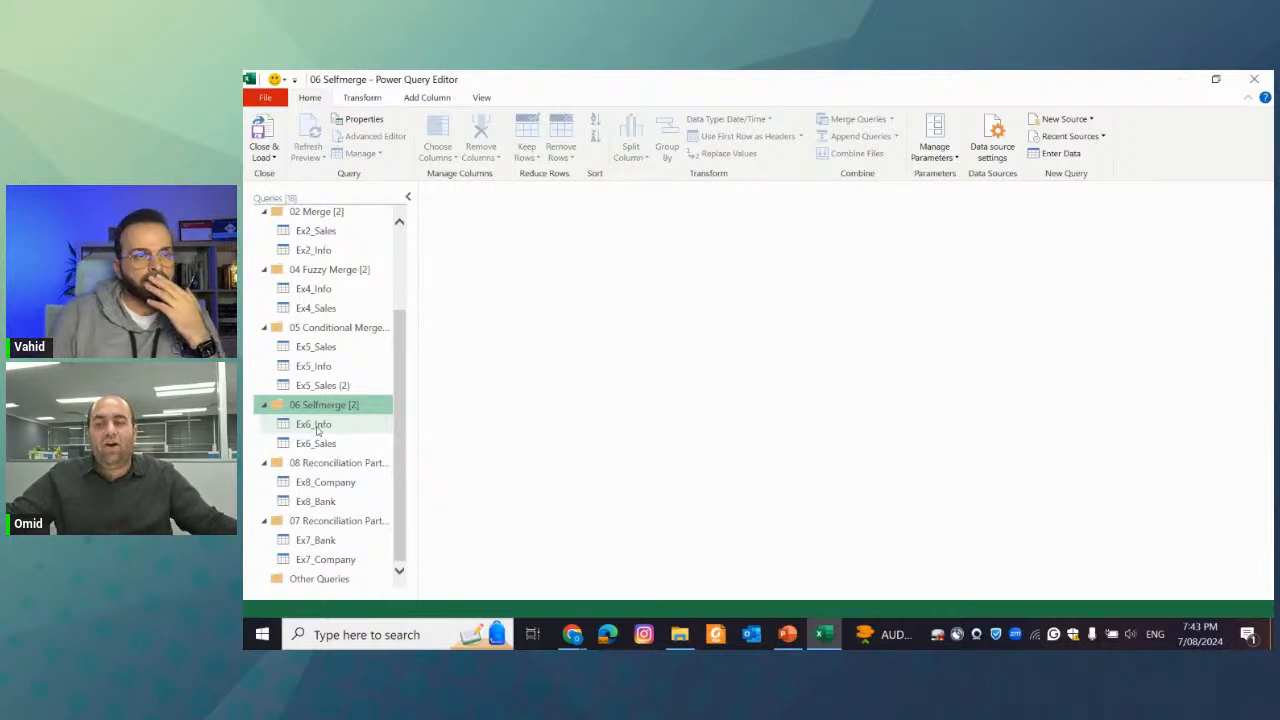
pyautogui.click(316, 428)
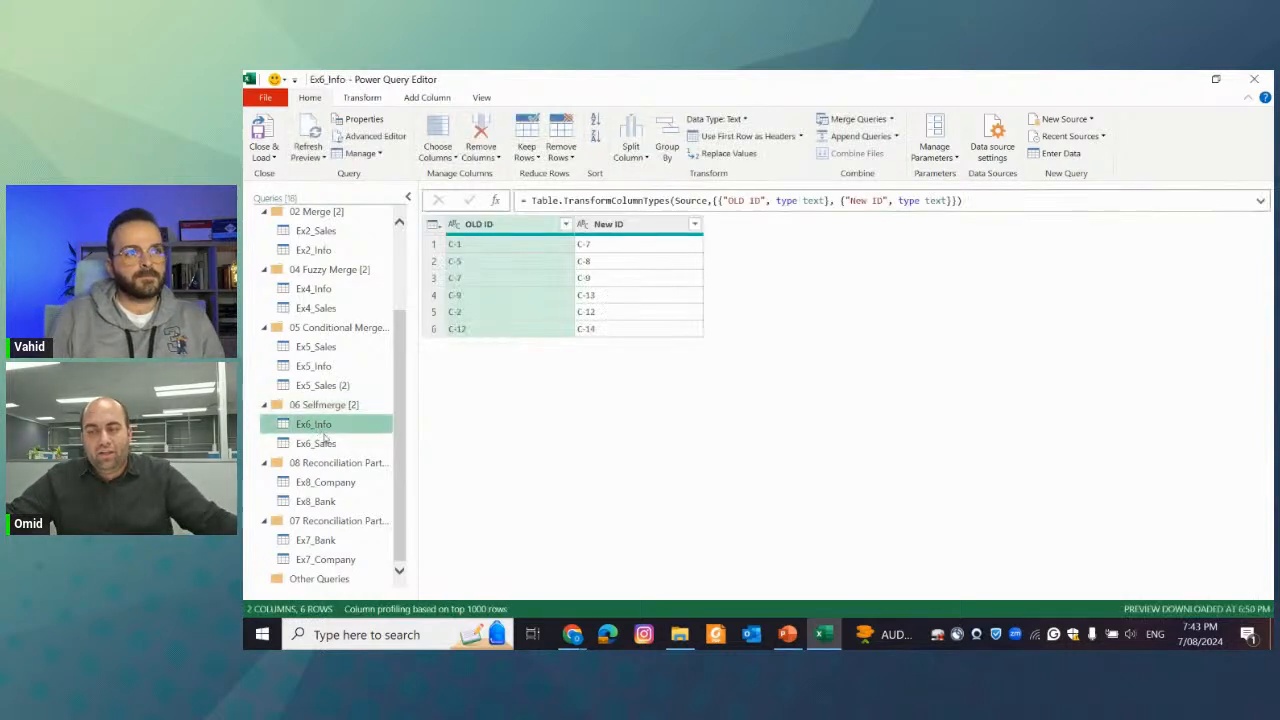
pyautogui.click(316, 443)
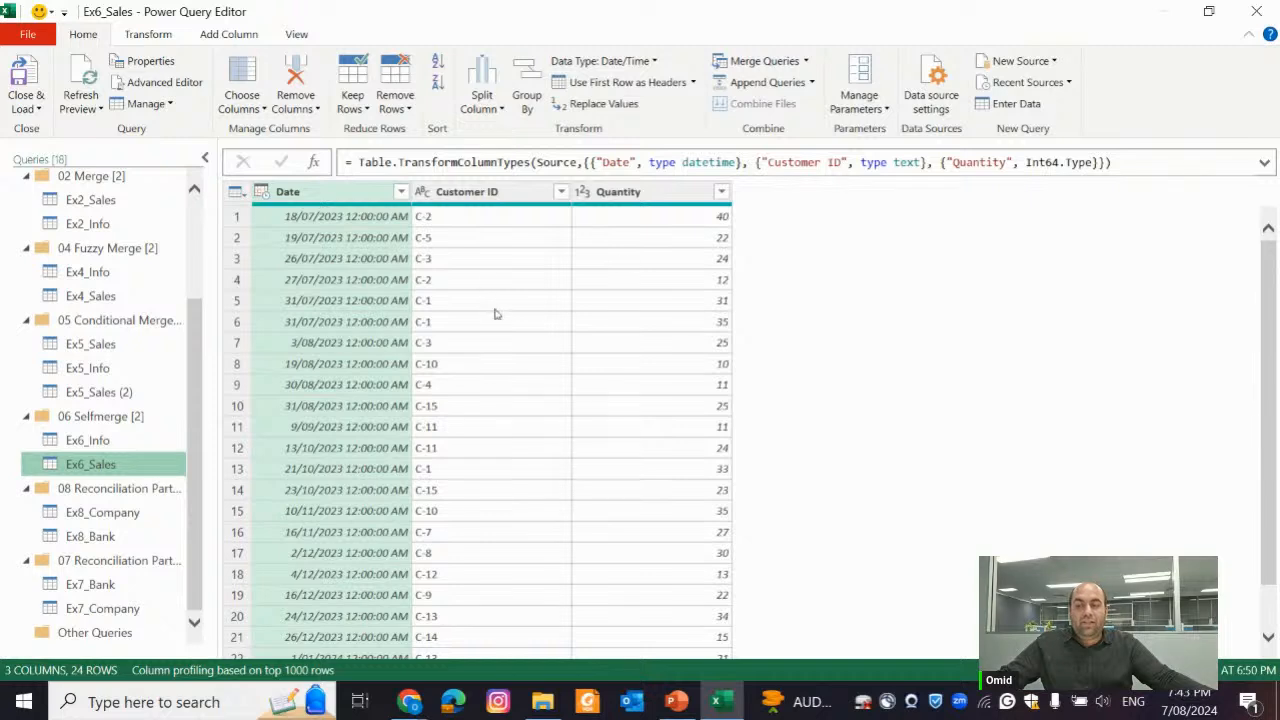
pyautogui.click(116, 444)
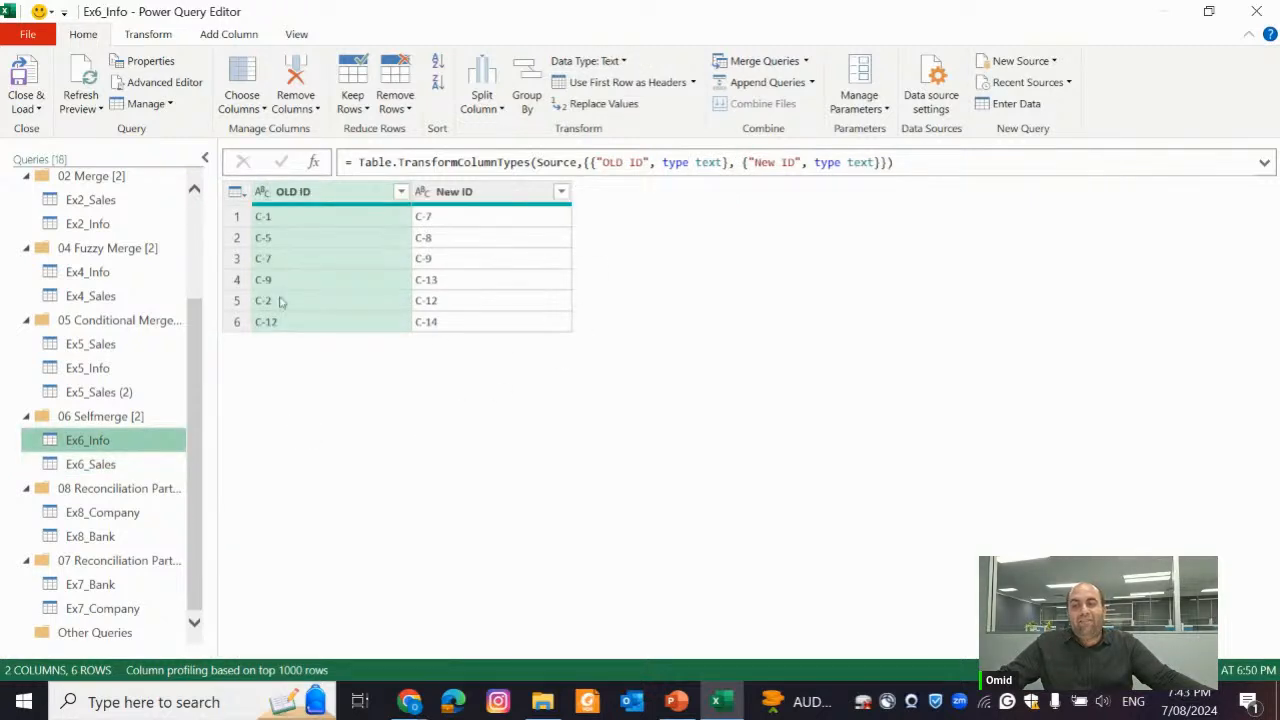
pyautogui.click(108, 468)
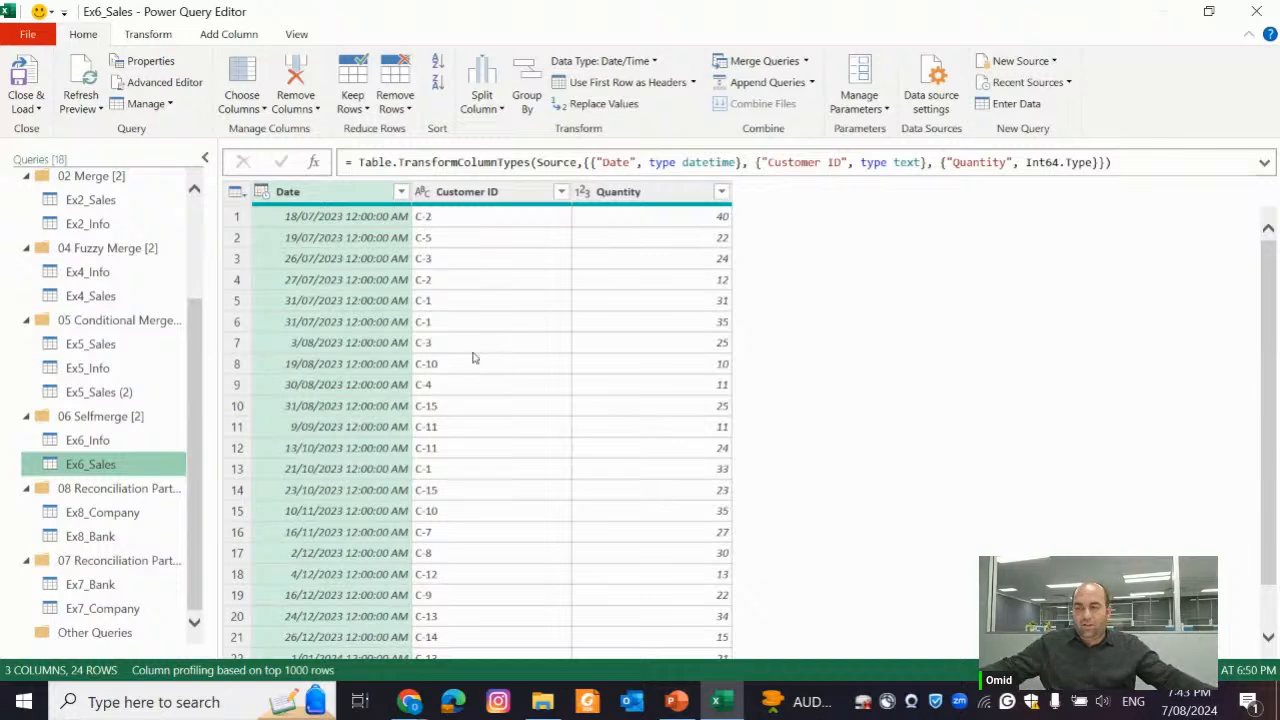
# Trace customer C-1 through its successive OLD ID and New ID rows in Ex6_Info
pyautogui.click(140, 440)
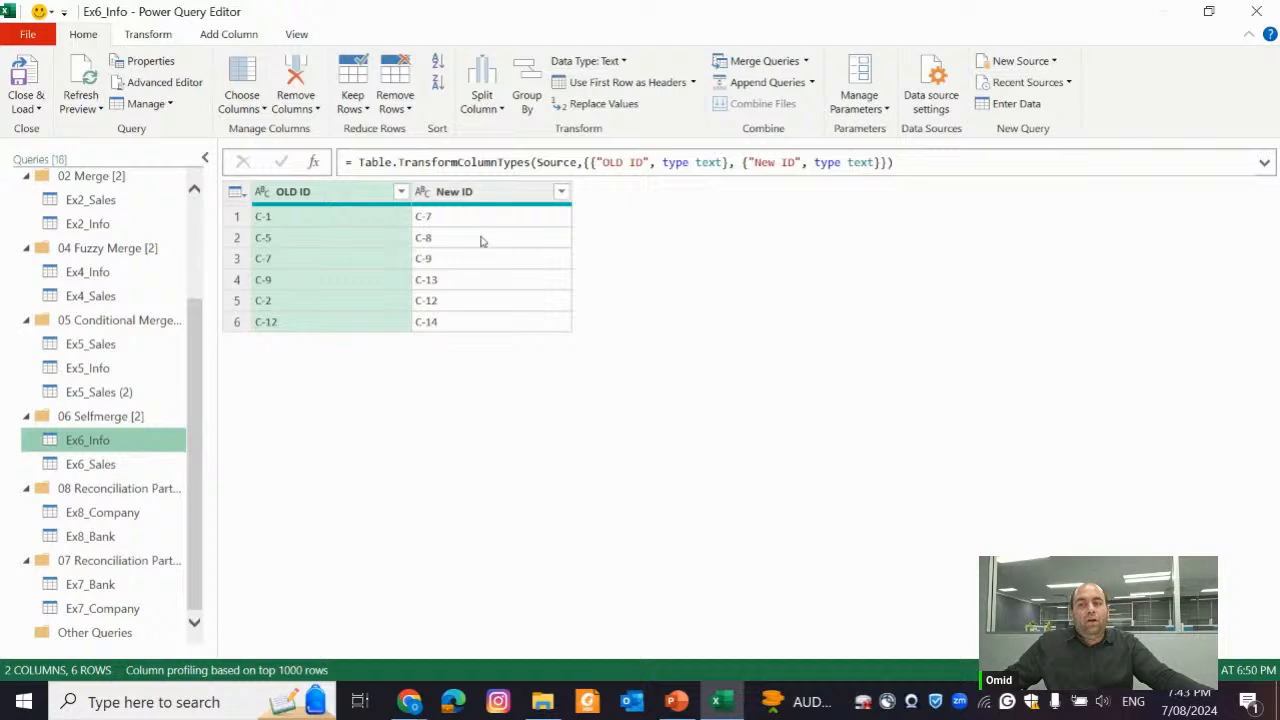
pyautogui.click(290, 216)
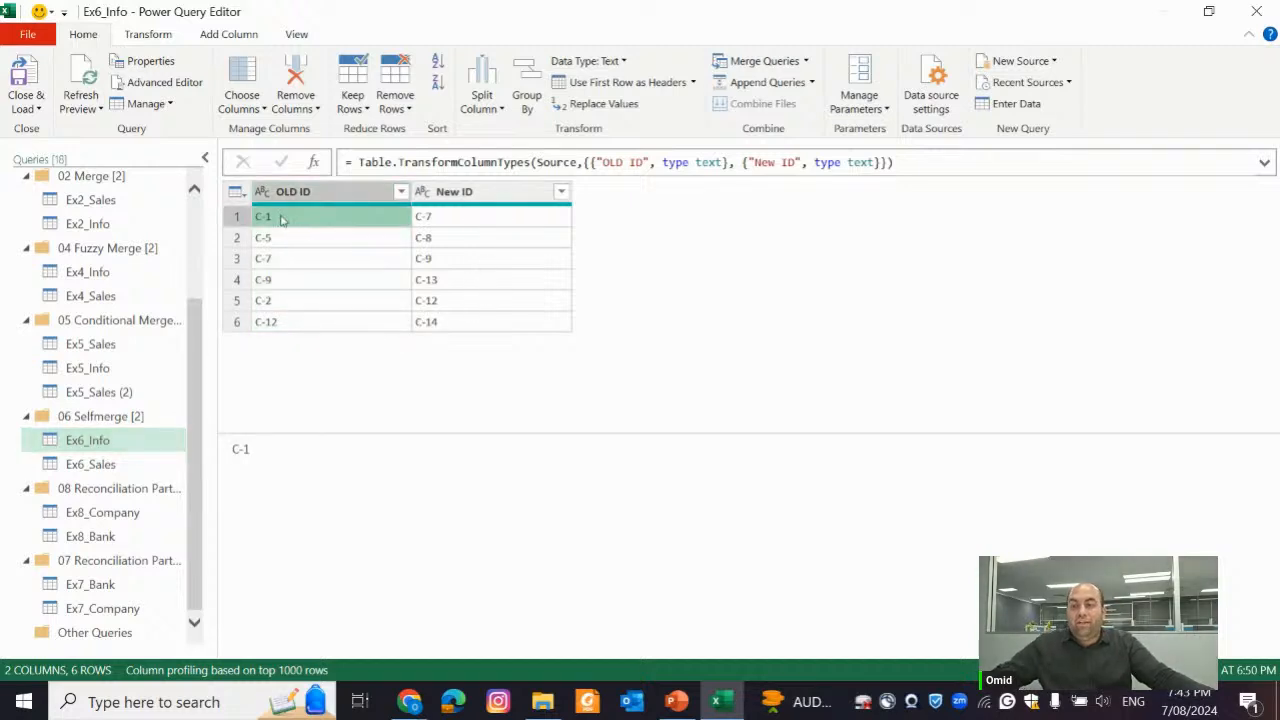
pyautogui.click(473, 220)
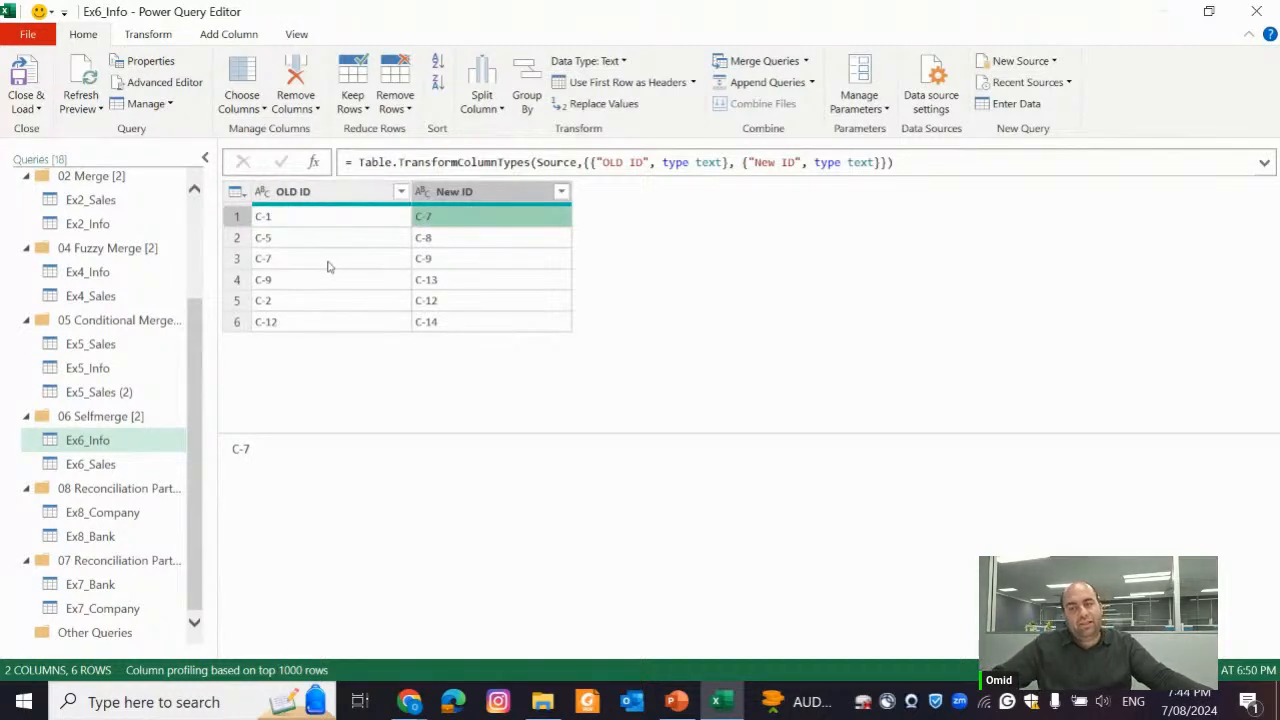
pyautogui.click(467, 259)
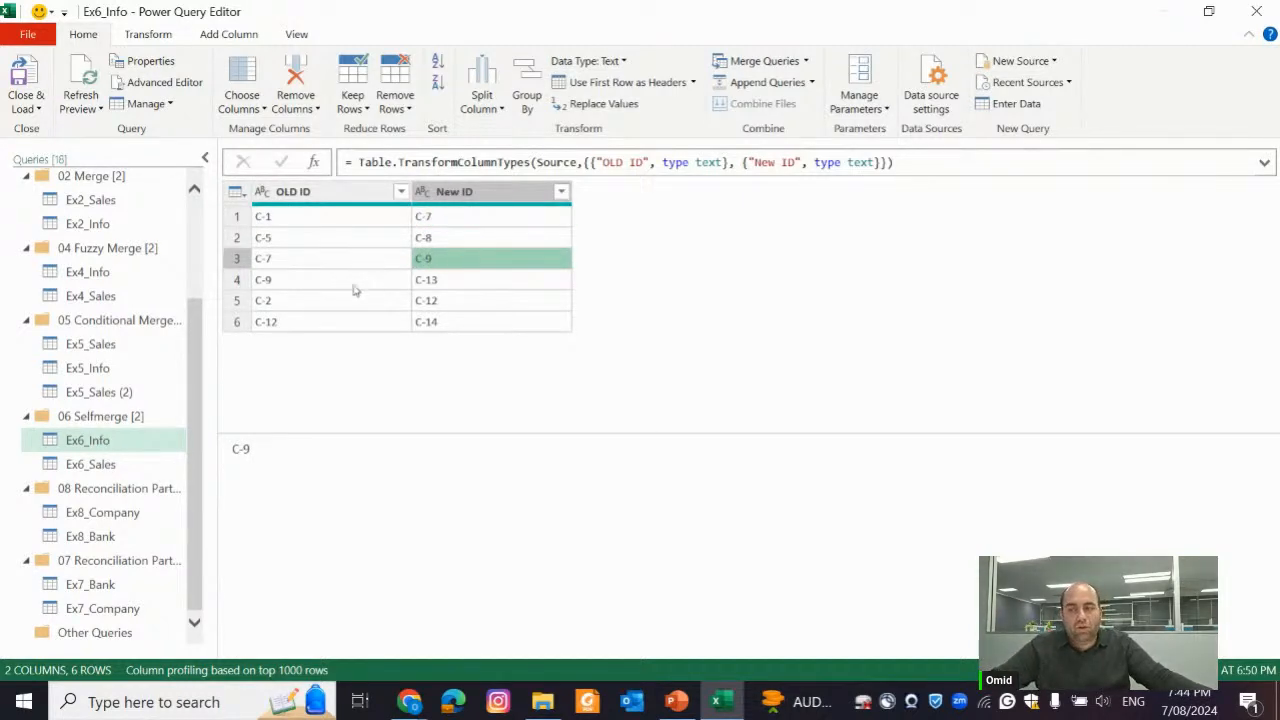
pyautogui.click(314, 286)
pyautogui.click(460, 286)
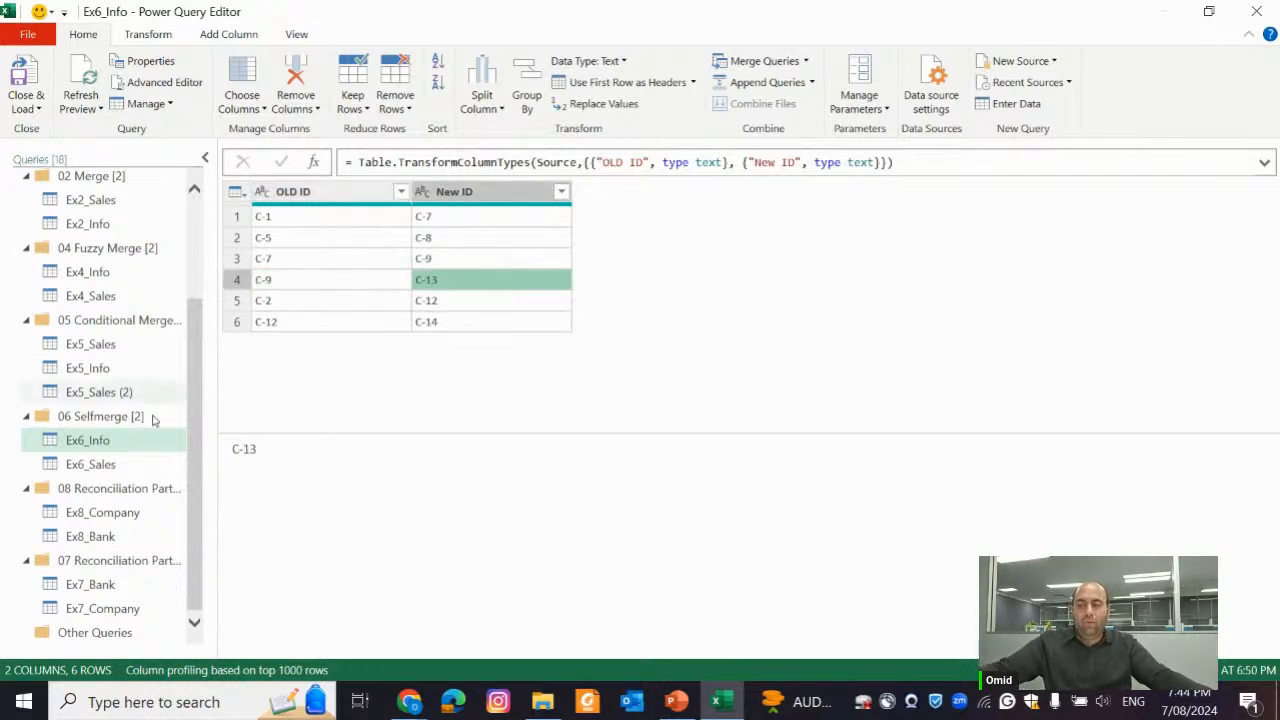
# Check Ex6_Sales, follow C-1's New ID replacements in Ex6_Info once more, and return to the Ex6_Sales table
pyautogui.click(106, 466)
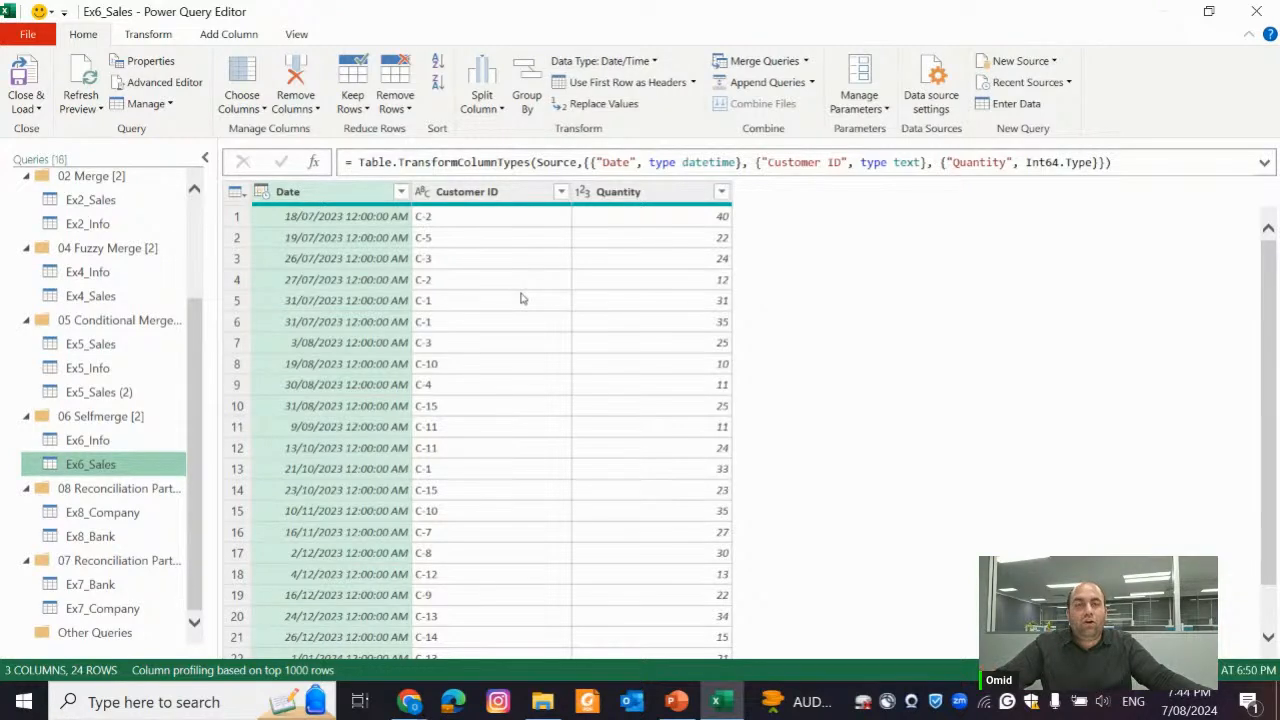
pyautogui.click(122, 442)
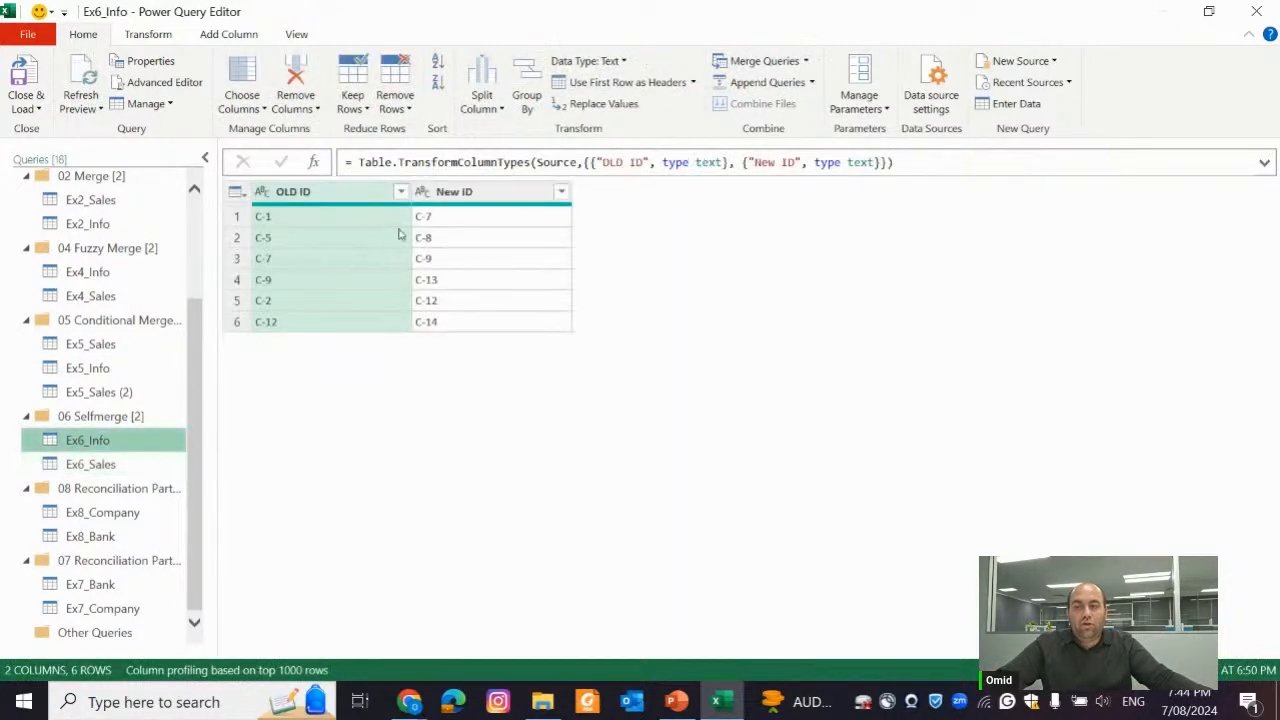
pyautogui.click(346, 219)
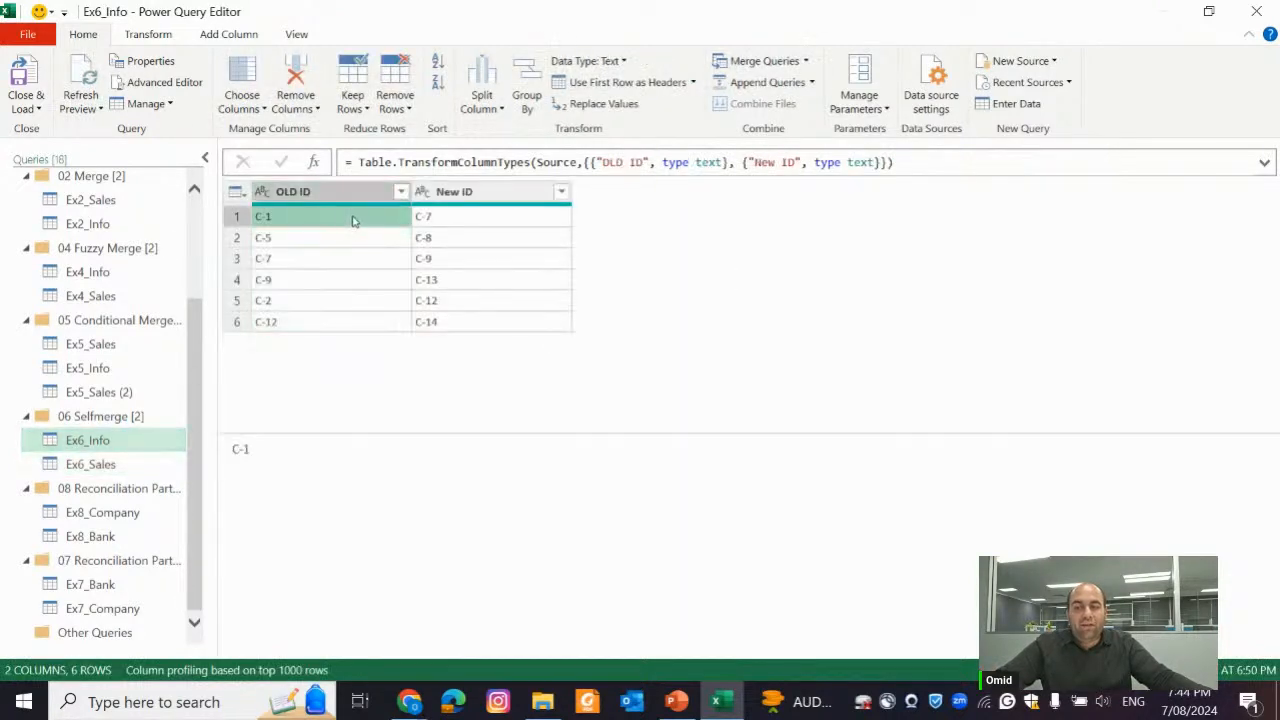
pyautogui.click(434, 218)
pyautogui.click(428, 258)
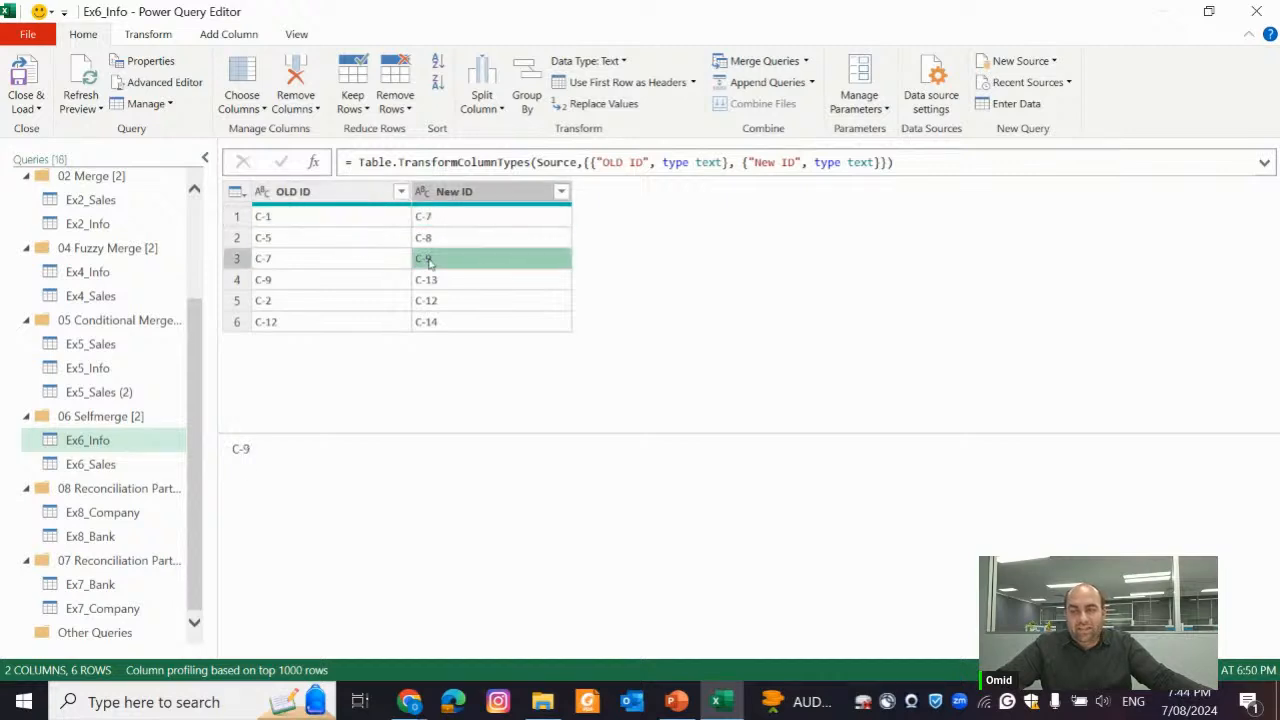
pyautogui.click(441, 285)
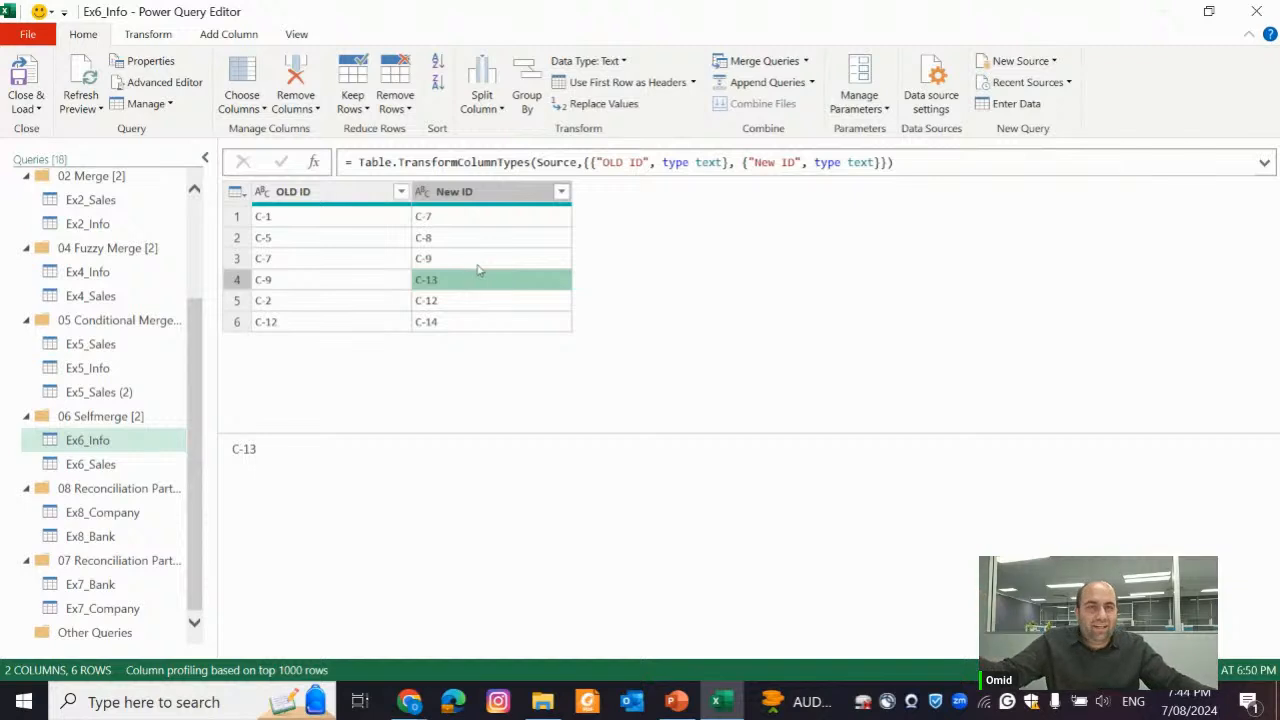
pyautogui.click(120, 466)
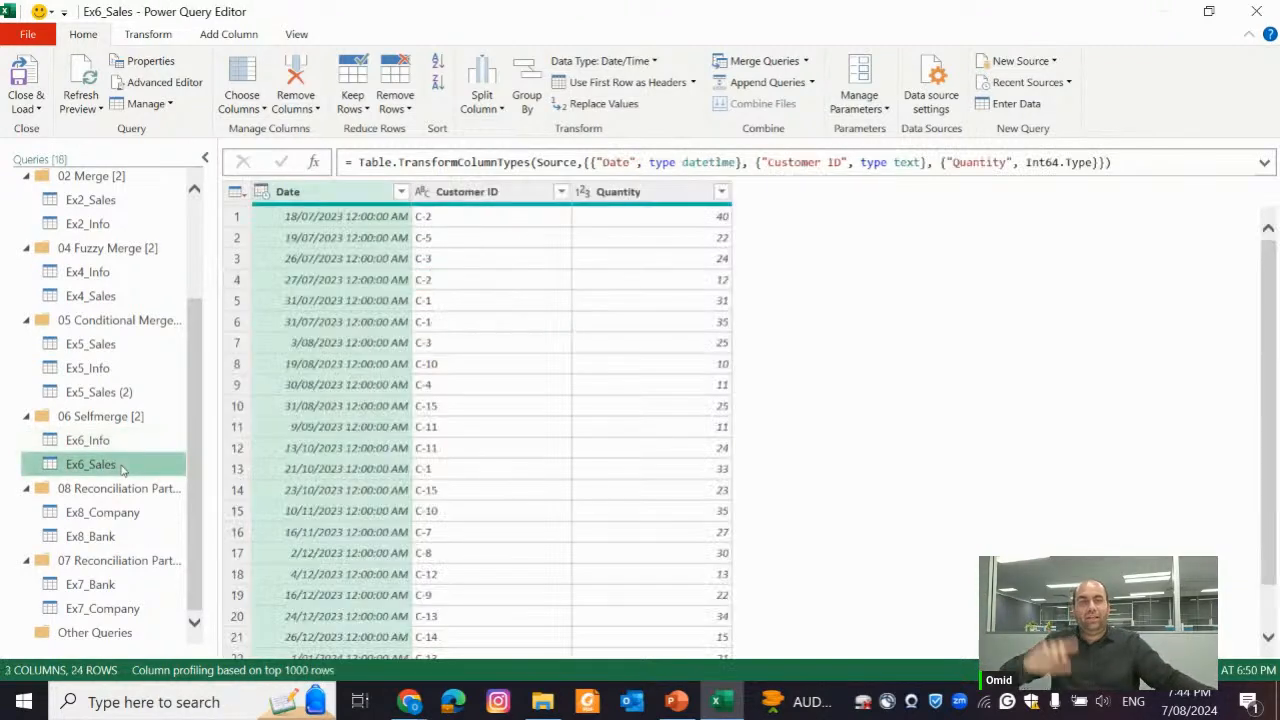